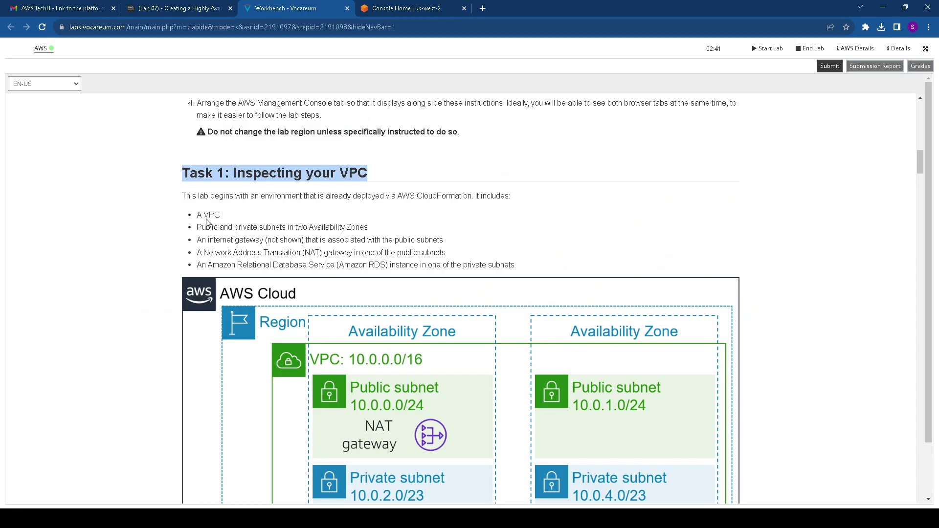
Read Task 1's VPC instructions, highlighting step 5, then return to the AWS Console Home
scroll(325, 181, down, 3)
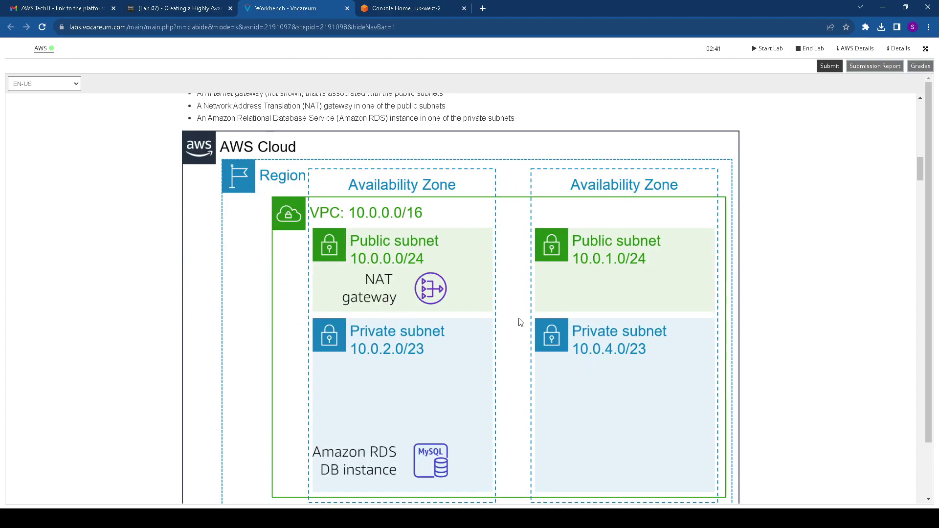
scroll(411, 356, down, 6)
drag(370, 251, 611, 251)
click(411, 8)
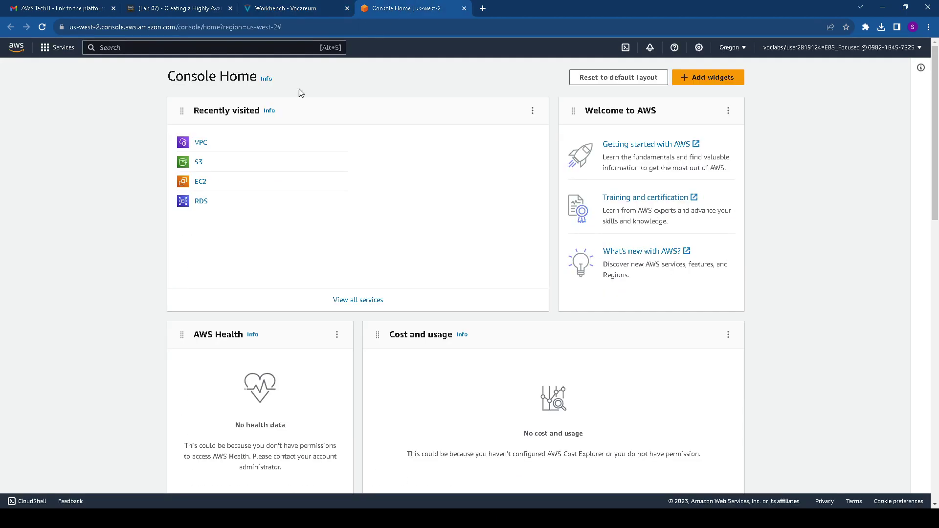
Open the VPC console, check the Lab VPC filtering step, and open Lab VPC's details
click(200, 142)
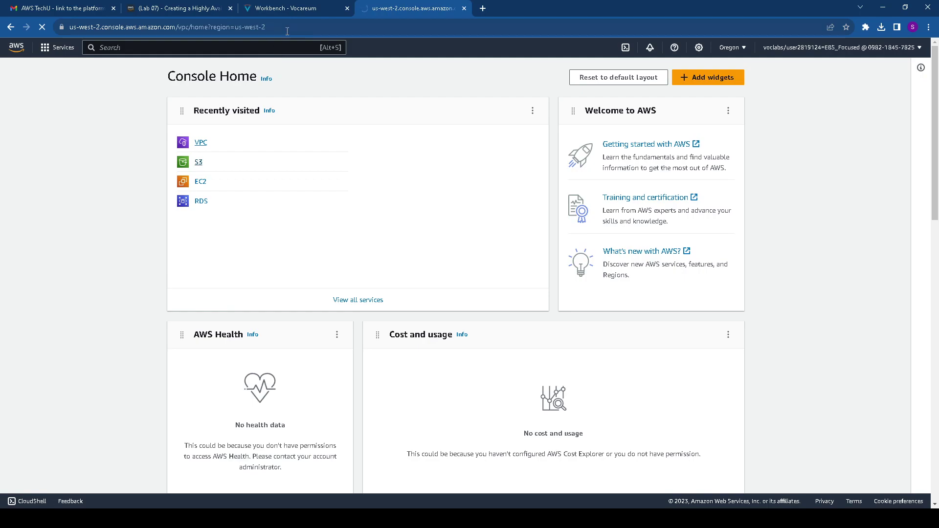
click(306, 8)
drag(307, 267, 566, 276)
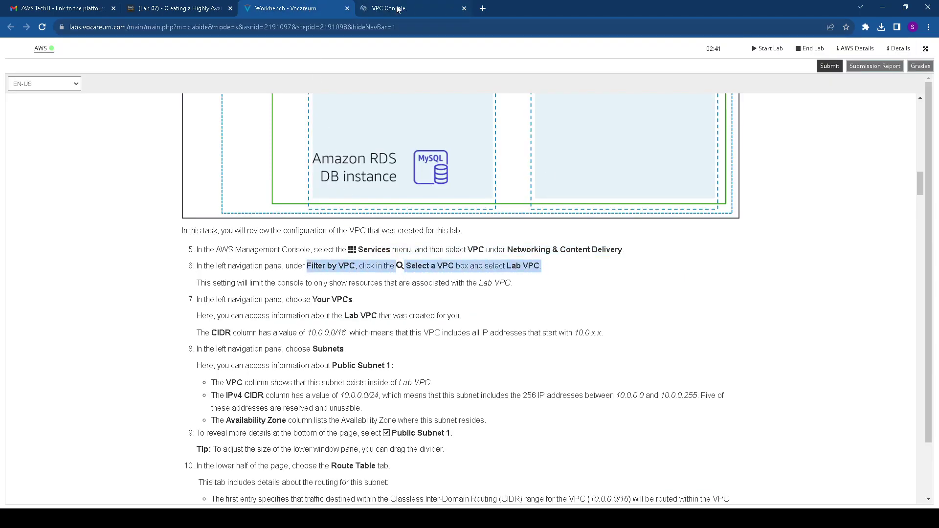
click(401, 9)
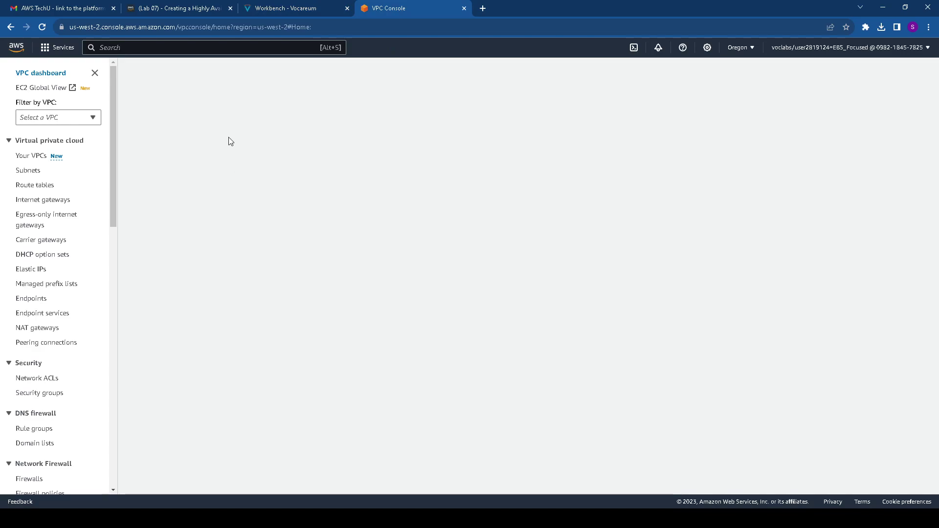
click(156, 163)
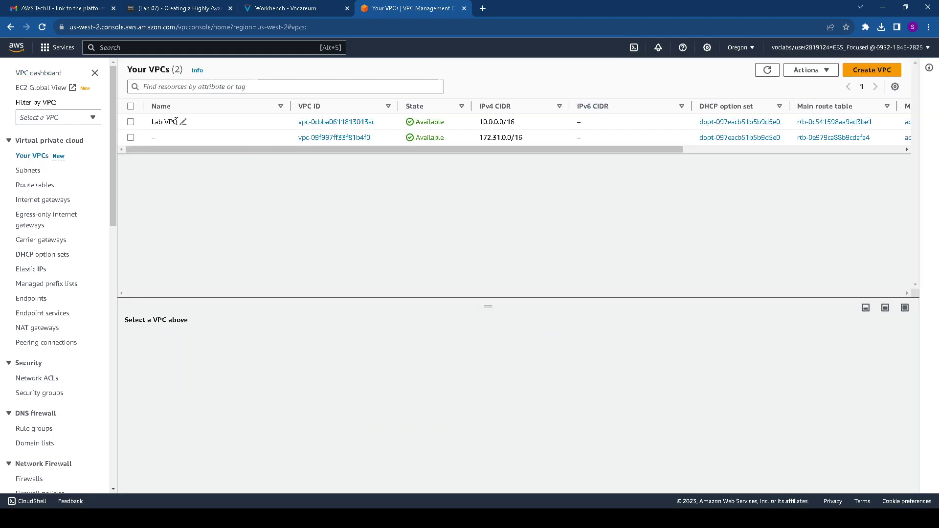
click(318, 123)
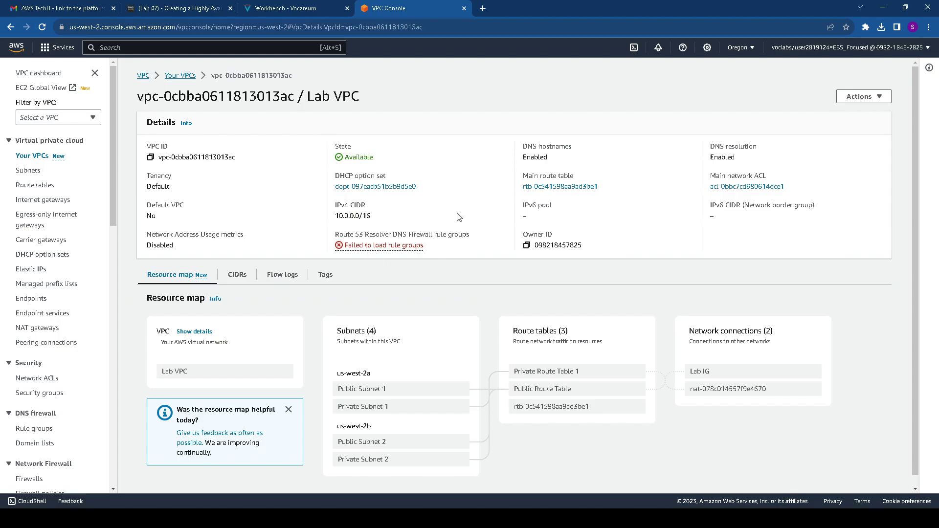
Confirm Lab VPC's 10.0.0.0/16 CIDR against the instructions on its CIDRs tab
click(275, 10)
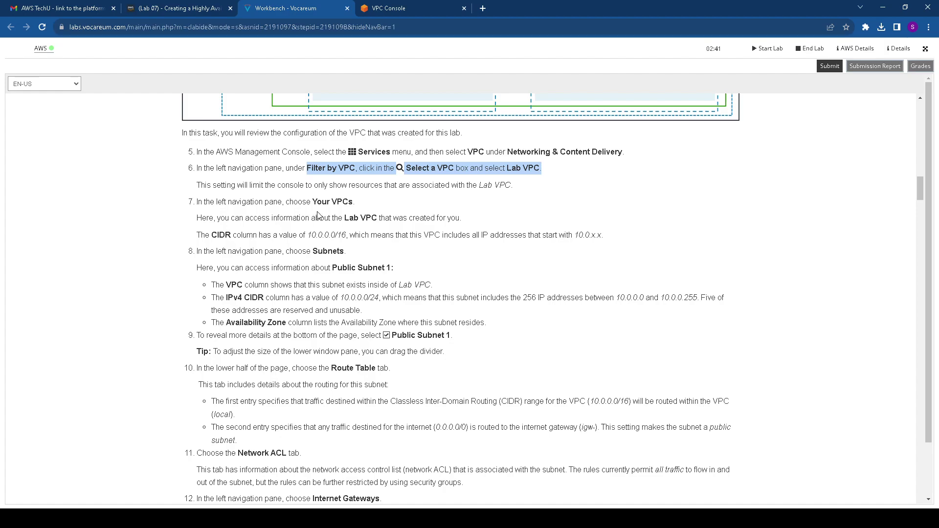
scroll(319, 215, down, 1)
drag(217, 186, 358, 186)
click(388, 9)
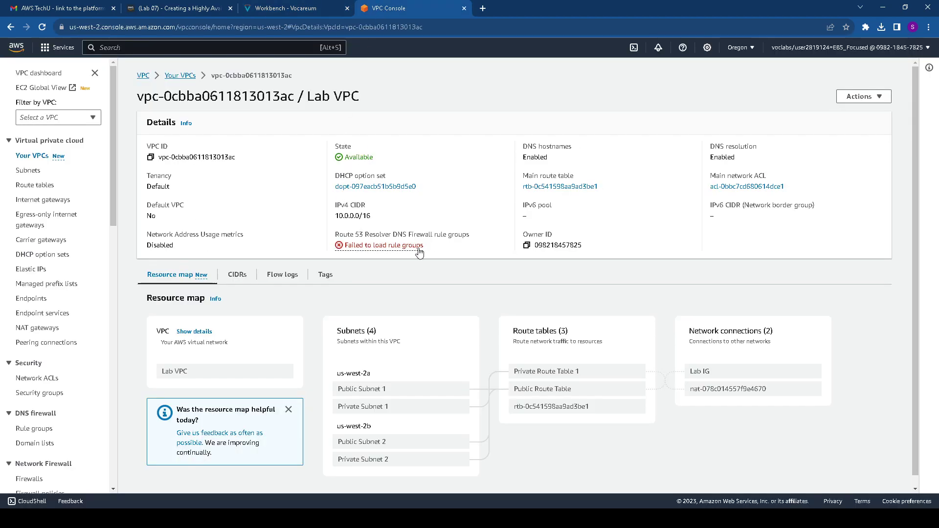
scroll(376, 347, down, 1)
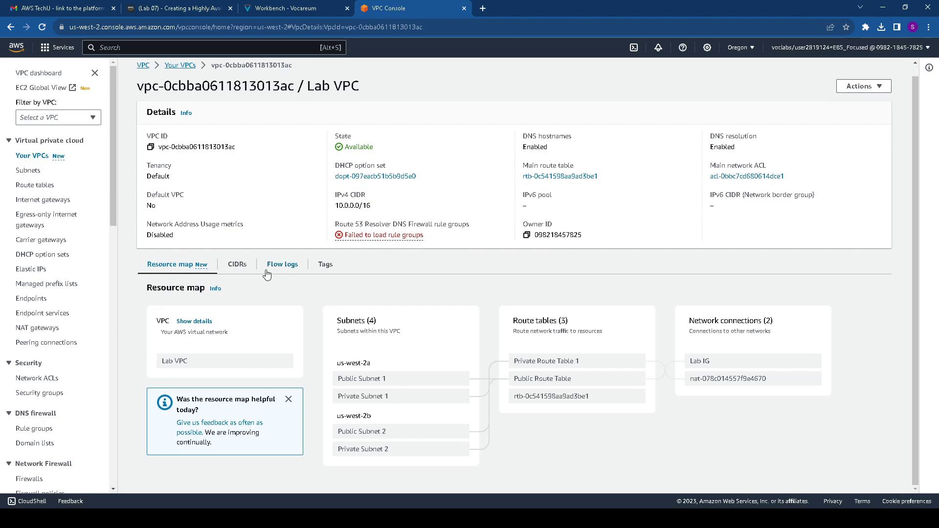
click(237, 265)
drag(292, 338, 355, 341)
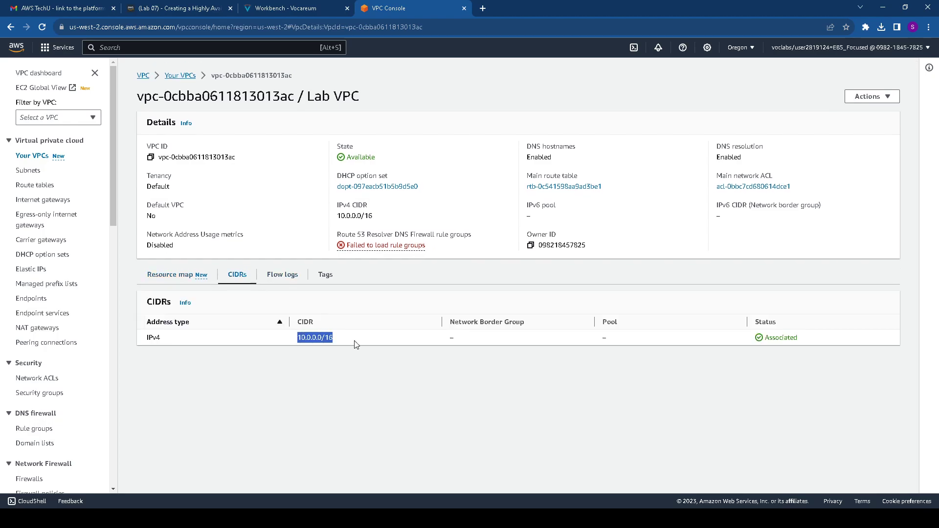
Note the Public Subnet 1 step and its 10.0.0.0/24 CIDR in the lab instructions
click(295, 7)
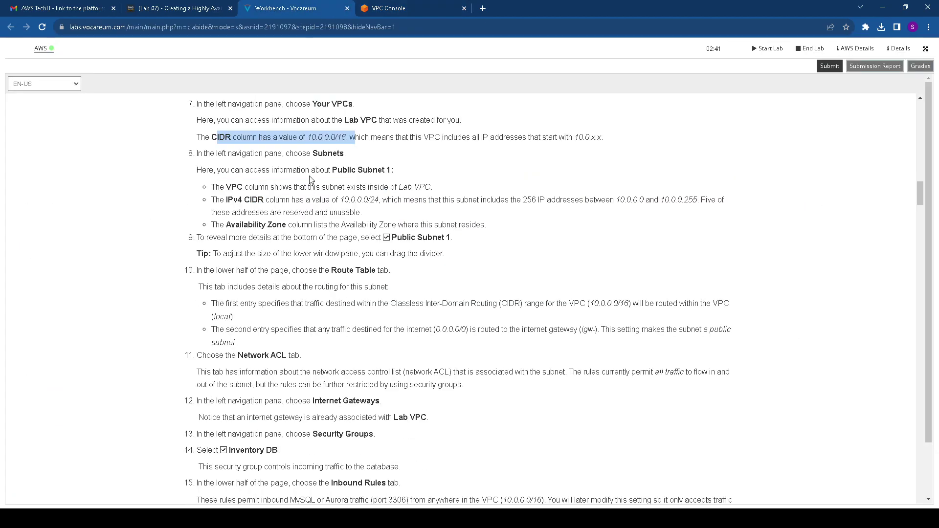
drag(313, 152, 408, 170)
drag(340, 200, 388, 200)
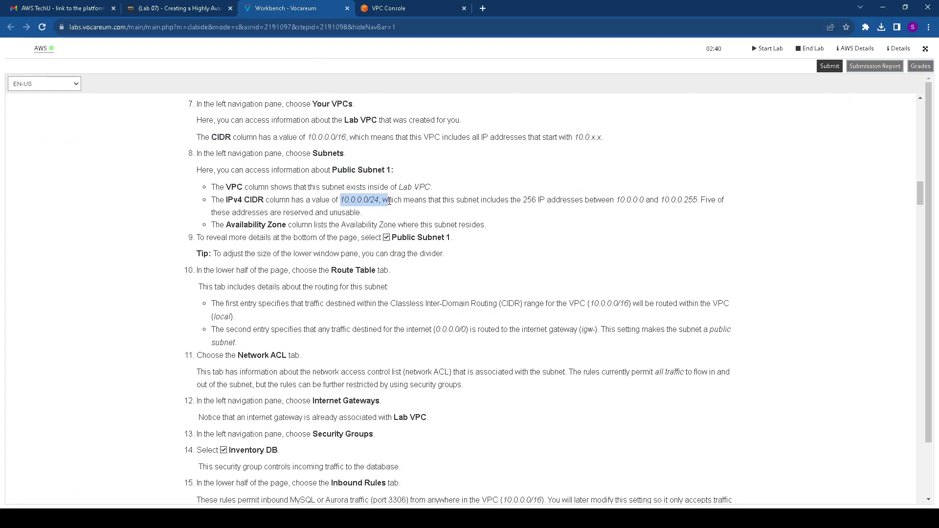
click(390, 6)
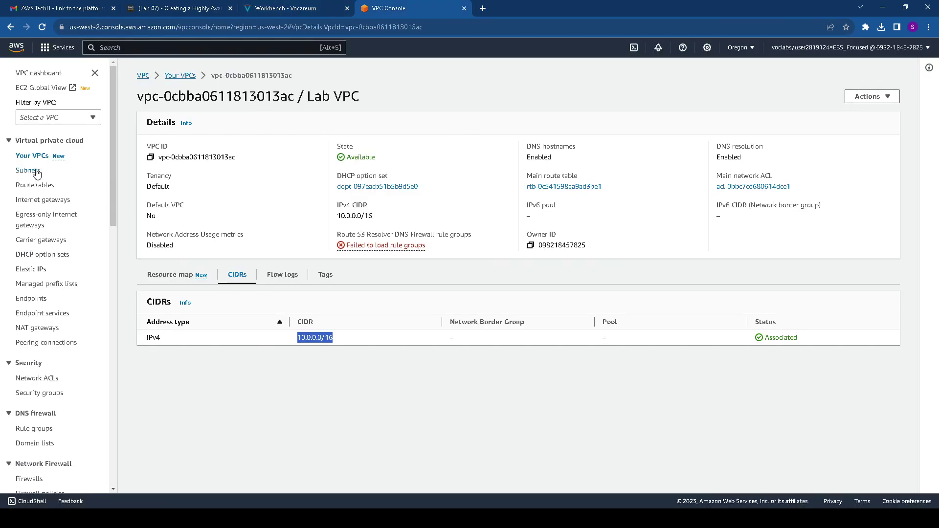
Select Private Subnet 1 in the Subnets list and review its route table destinations
click(34, 171)
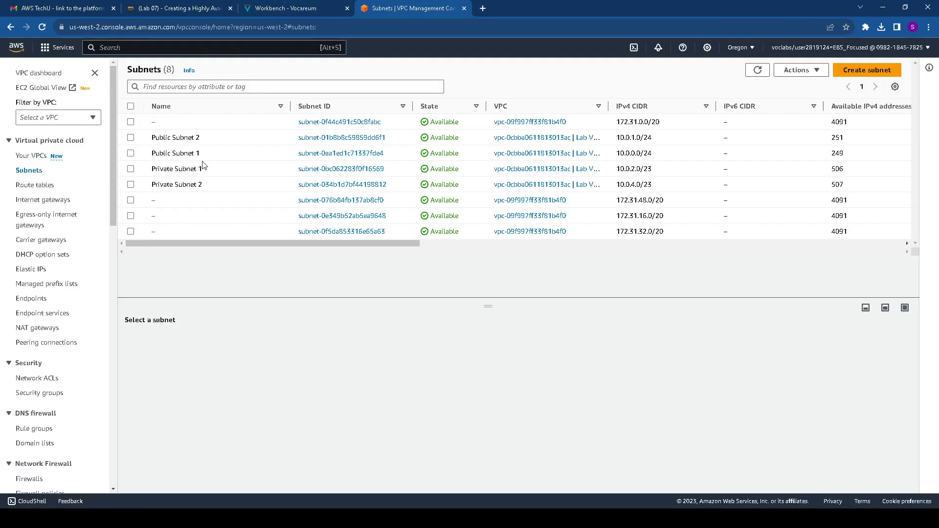
click(196, 169)
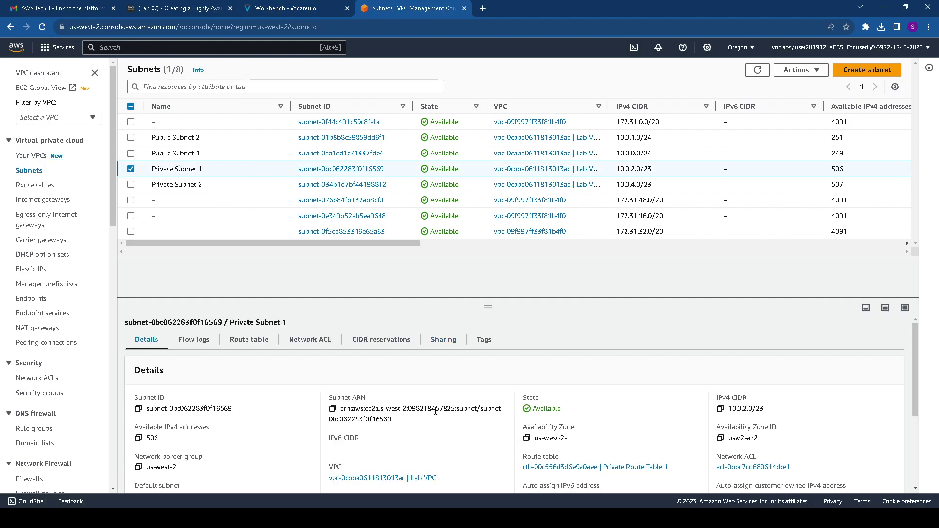
scroll(445, 433, down, 3)
scroll(442, 433, up, 3)
click(250, 341)
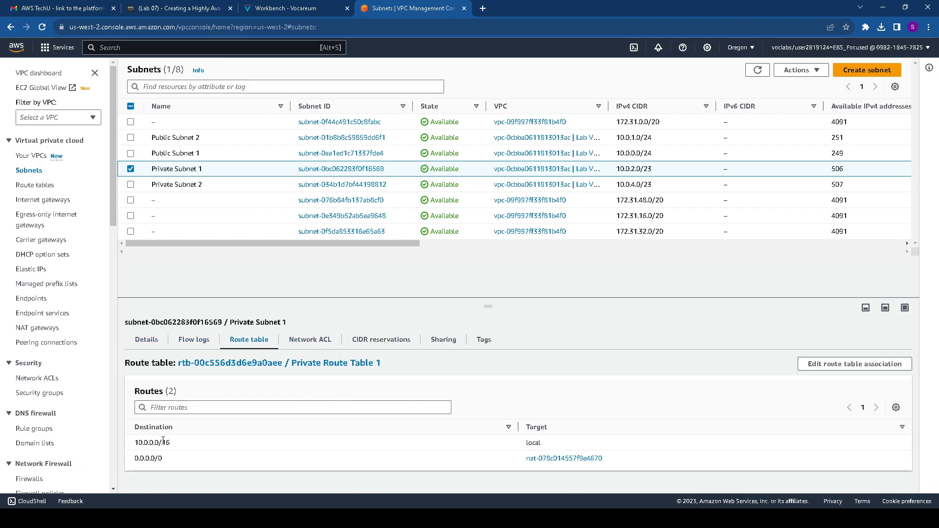
drag(171, 443, 621, 463)
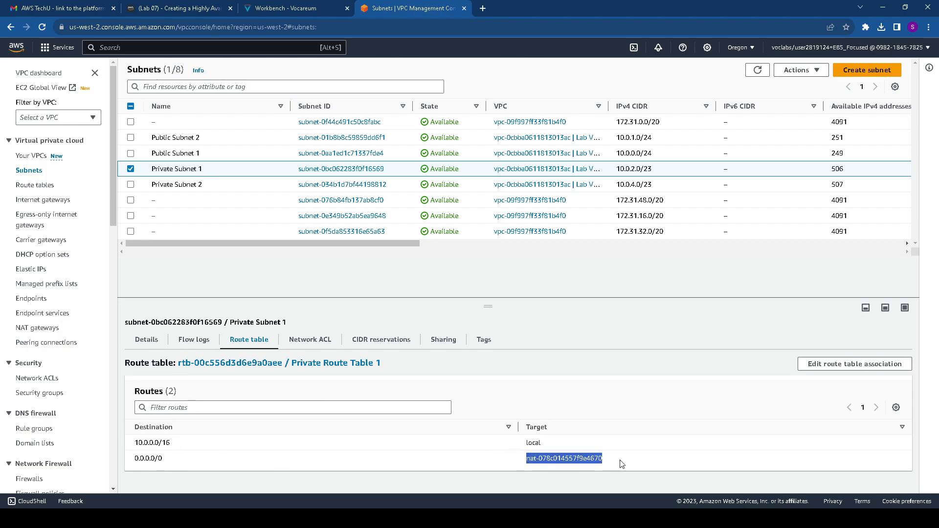
Check step 9 about Public Subnet 1 in the lab instructions
click(301, 9)
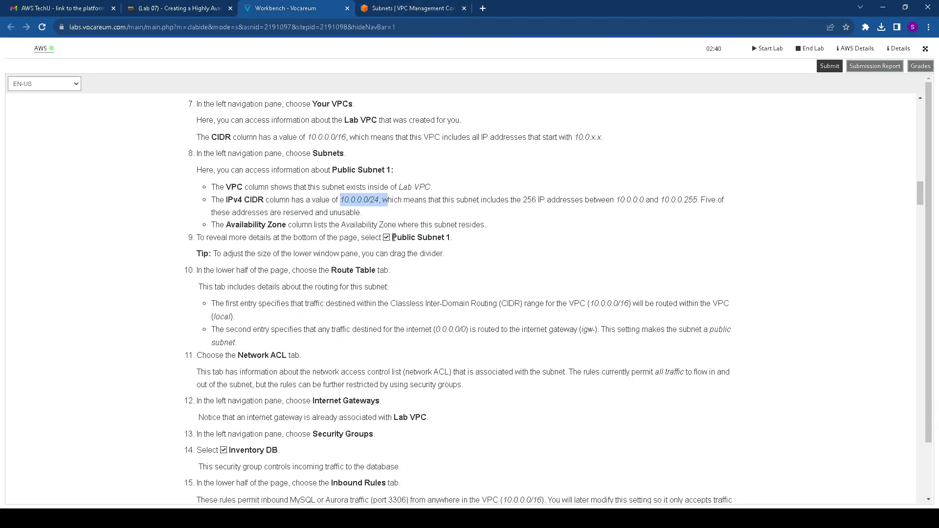
drag(394, 238, 454, 242)
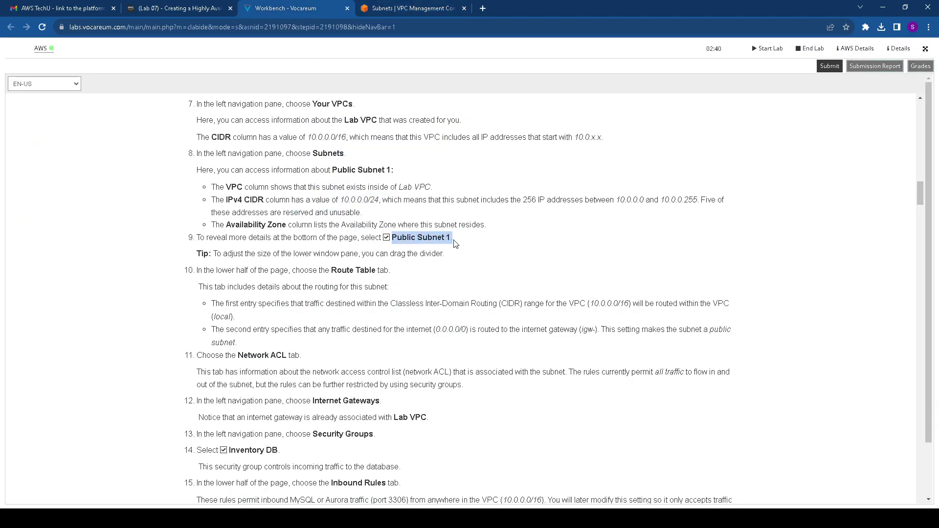
scroll(455, 243, down, 2)
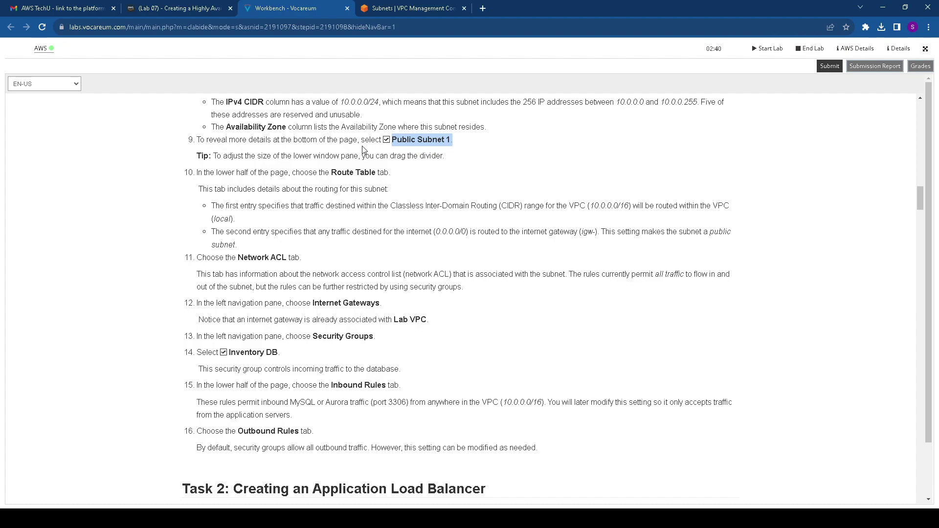
scroll(285, 159, up, 1)
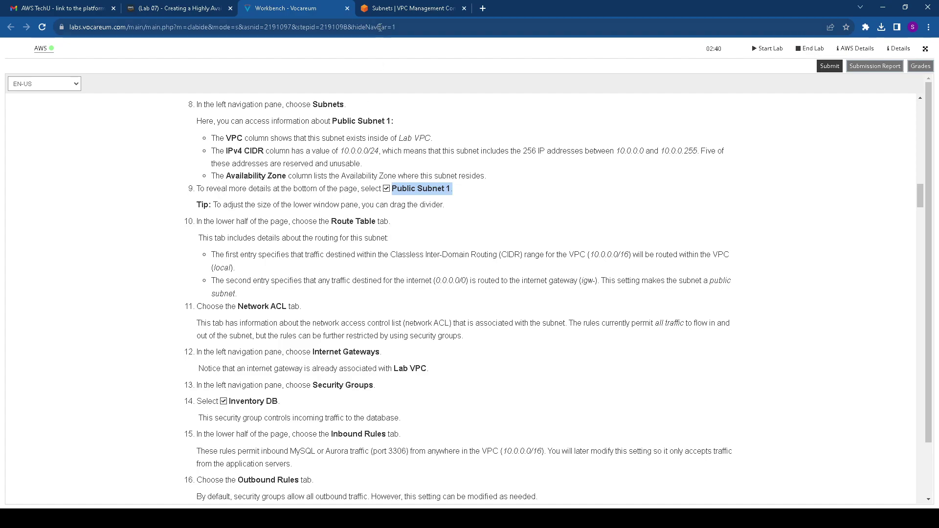
click(413, 8)
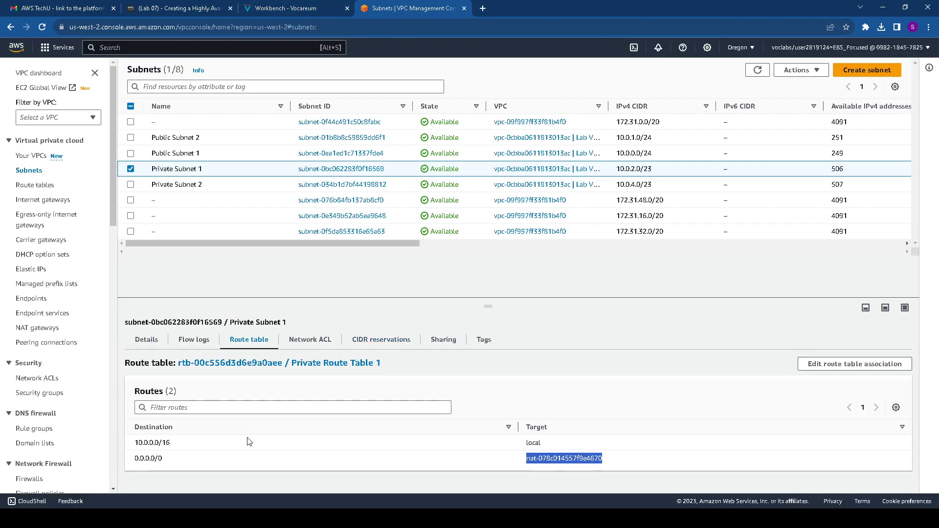
Review Private Subnet 1's network ACL, CIDR reservations, sharing and tags tabs, then its details
click(302, 341)
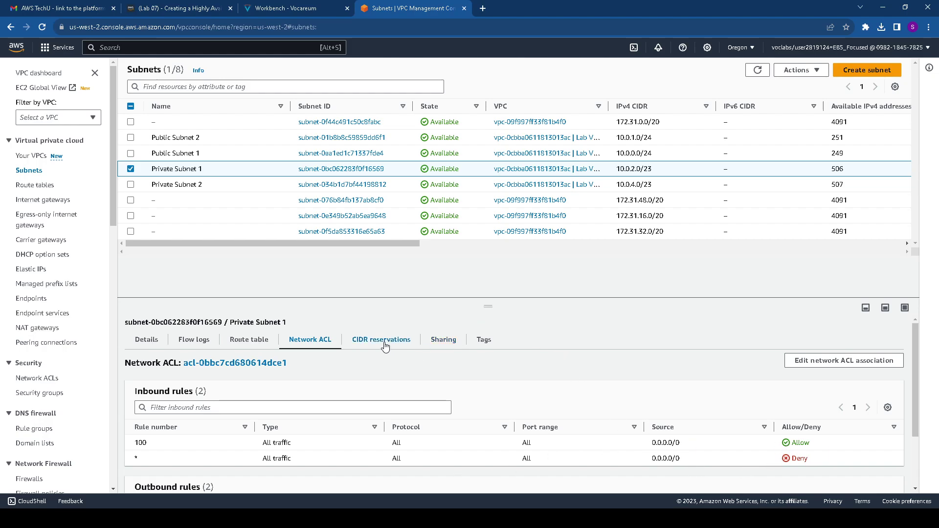
click(383, 344)
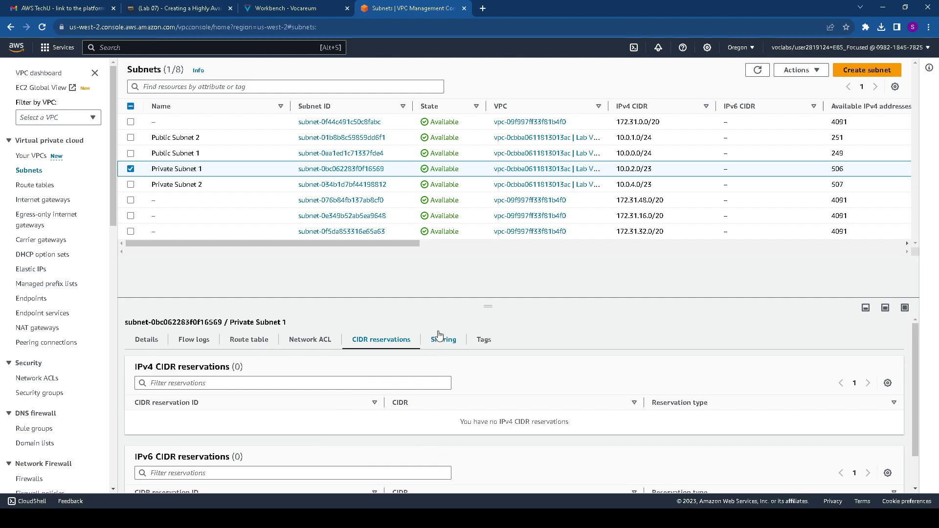
click(440, 339)
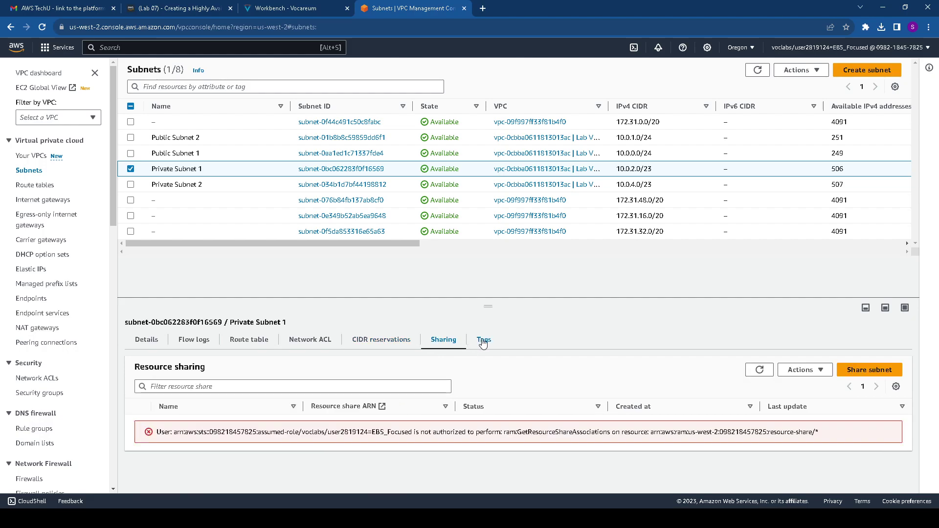
click(483, 340)
scroll(444, 353, down, 1)
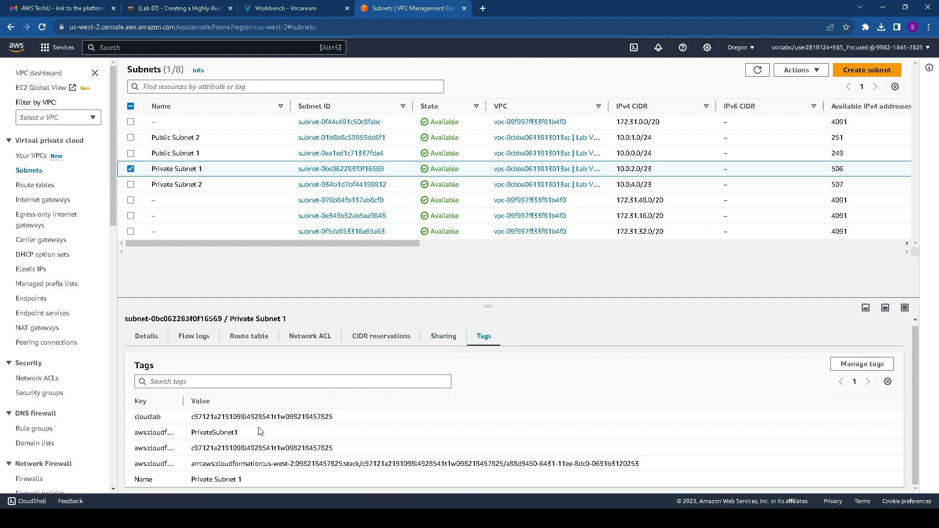
click(151, 342)
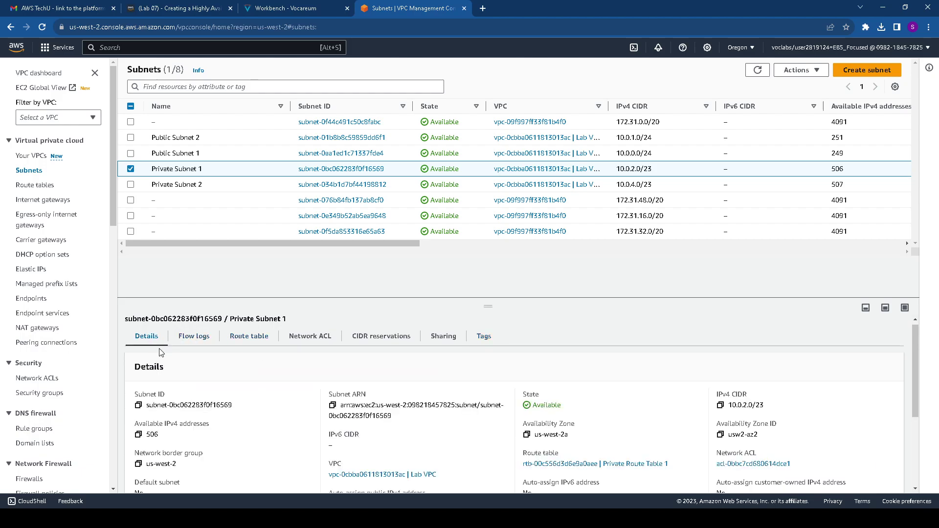
scroll(537, 415, down, 3)
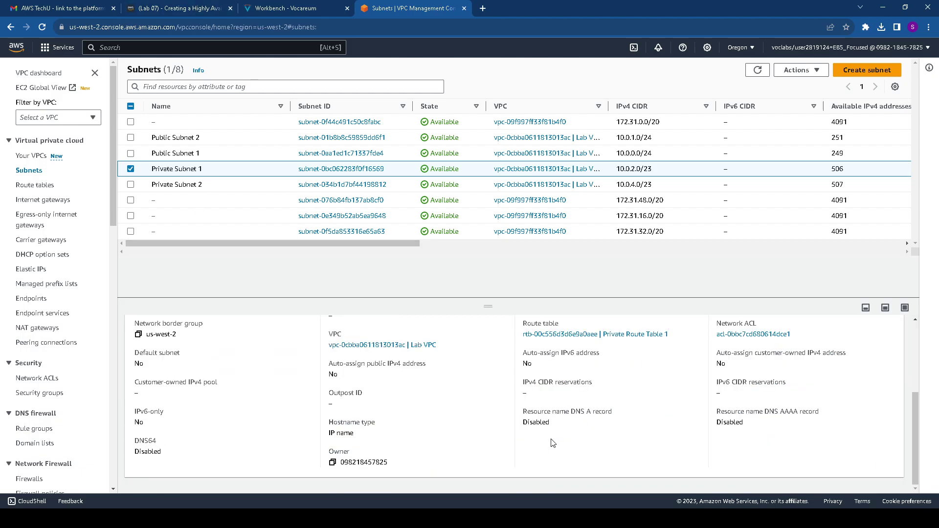
scroll(551, 442, up, 2)
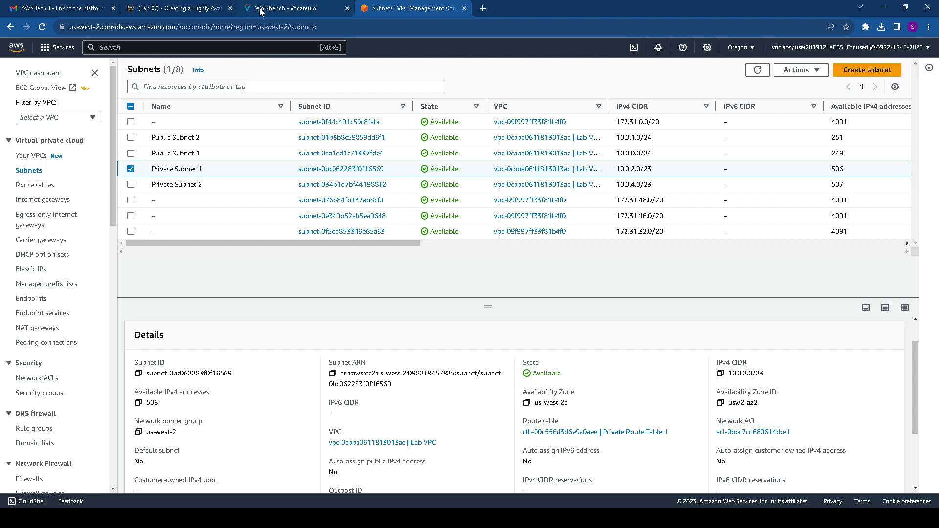
Highlight the Network ACL, Internet Gateways, Security Groups and Inventory DB steps in the instructions
click(250, 10)
scroll(297, 301, down, 2)
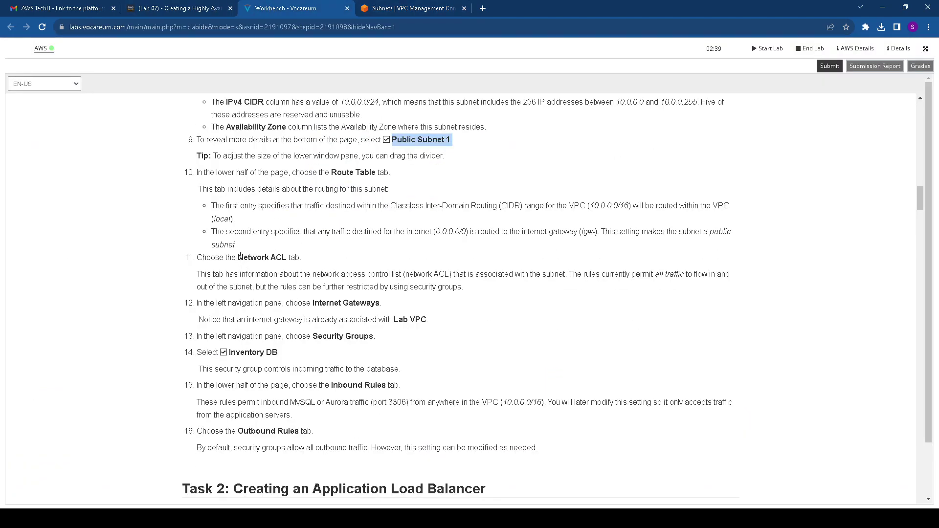
drag(238, 257, 302, 254)
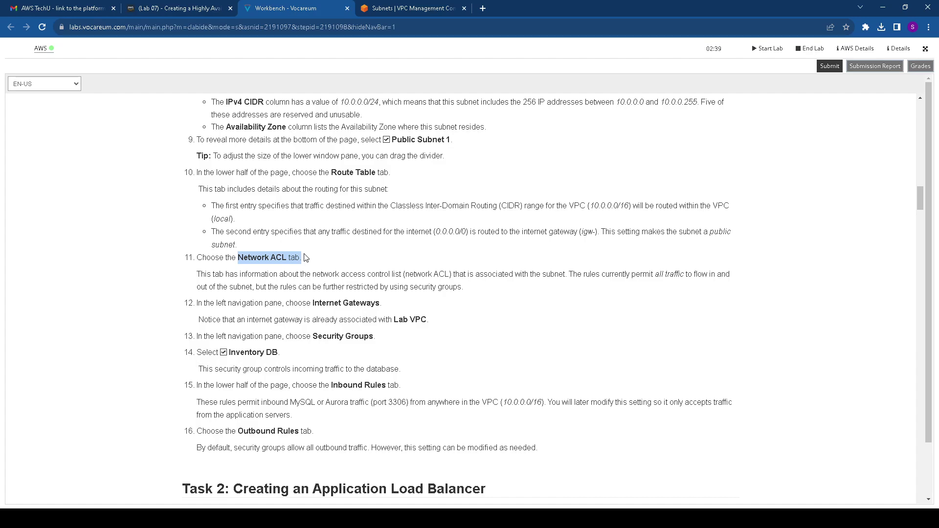
scroll(316, 260, down, 2)
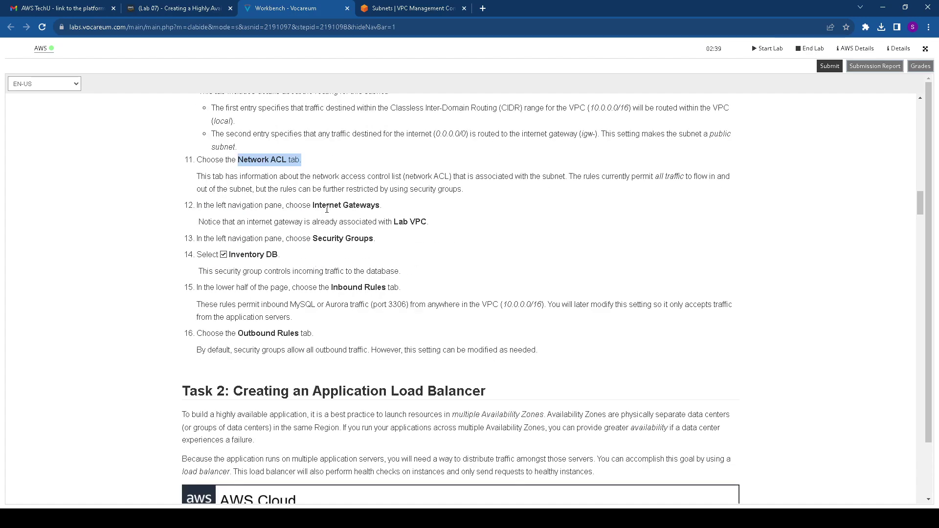
drag(313, 203, 442, 229)
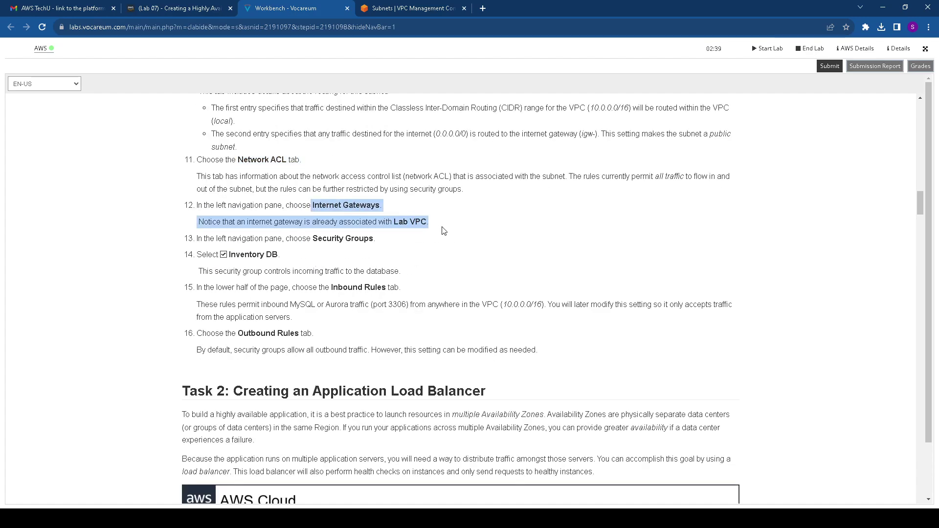
drag(318, 239, 391, 253)
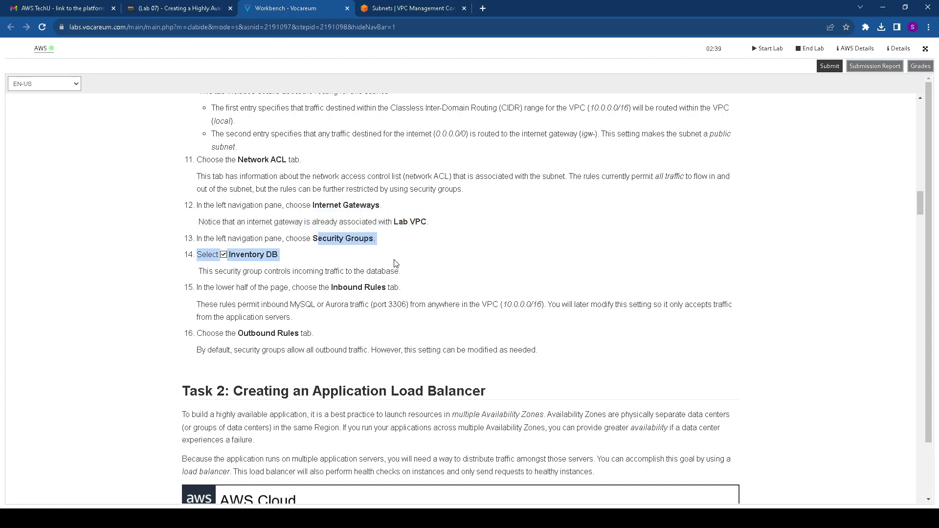
click(410, 14)
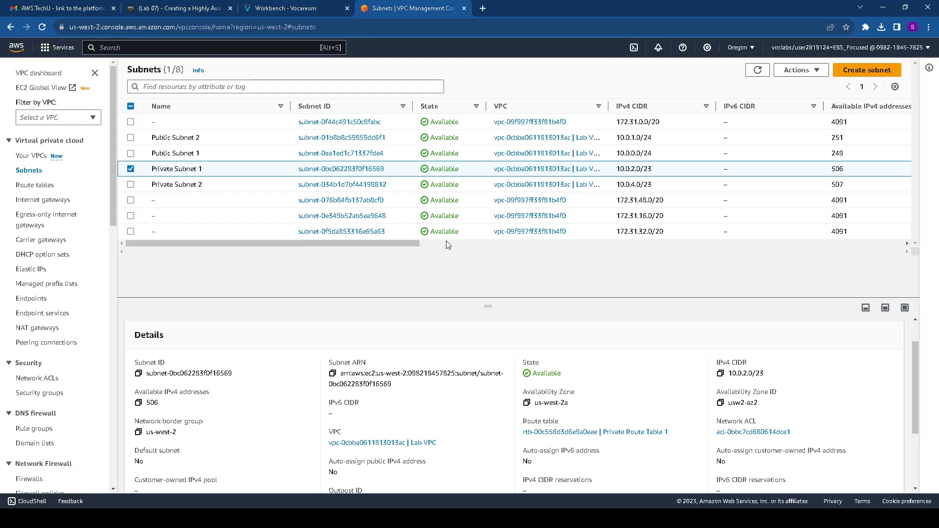
Scroll Private Subnet 1's details showing CIDR 10.0.2.0/23 and Private Route Table 1
scroll(474, 403, down, 2)
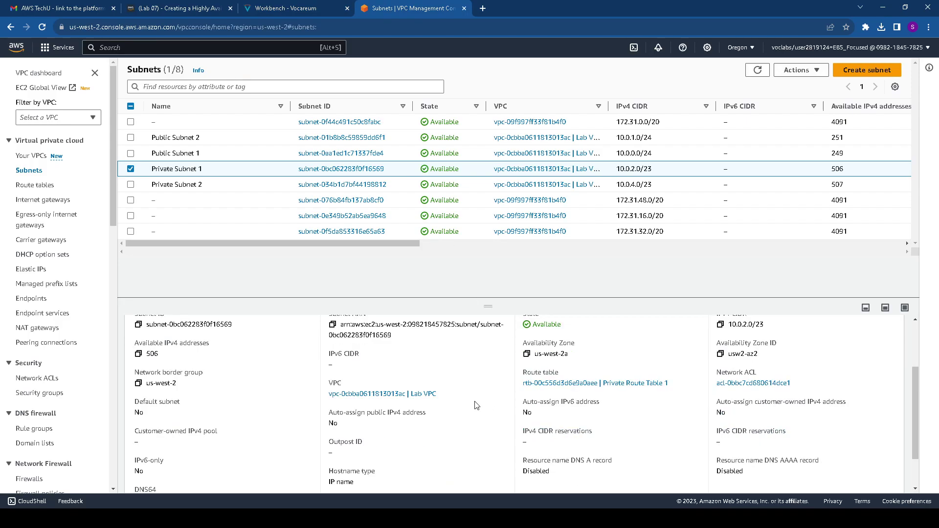
scroll(491, 405, up, 3)
scroll(393, 352, down, 3)
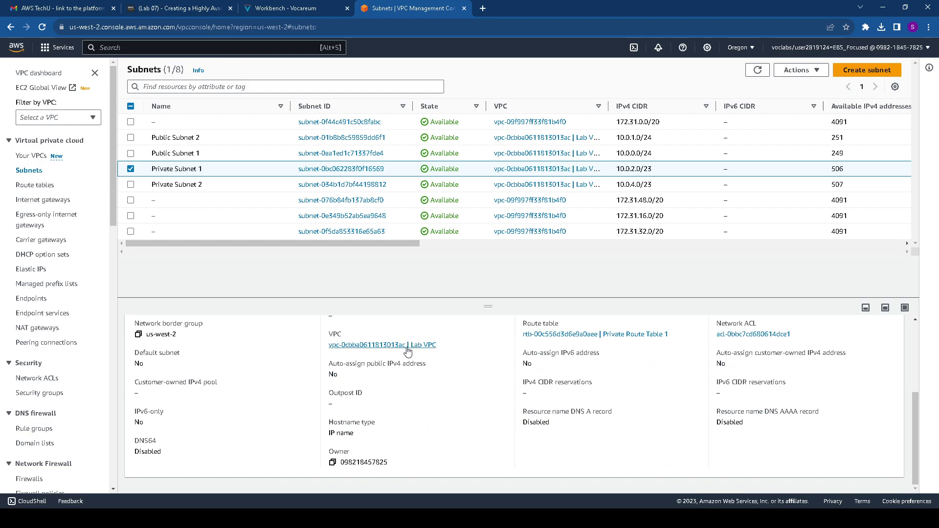
scroll(417, 348, up, 1)
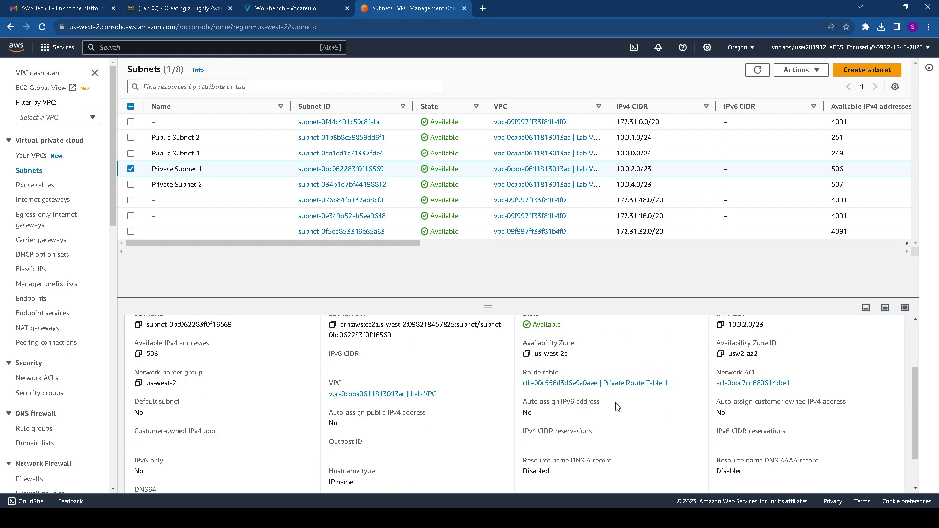
scroll(732, 409, down, 1)
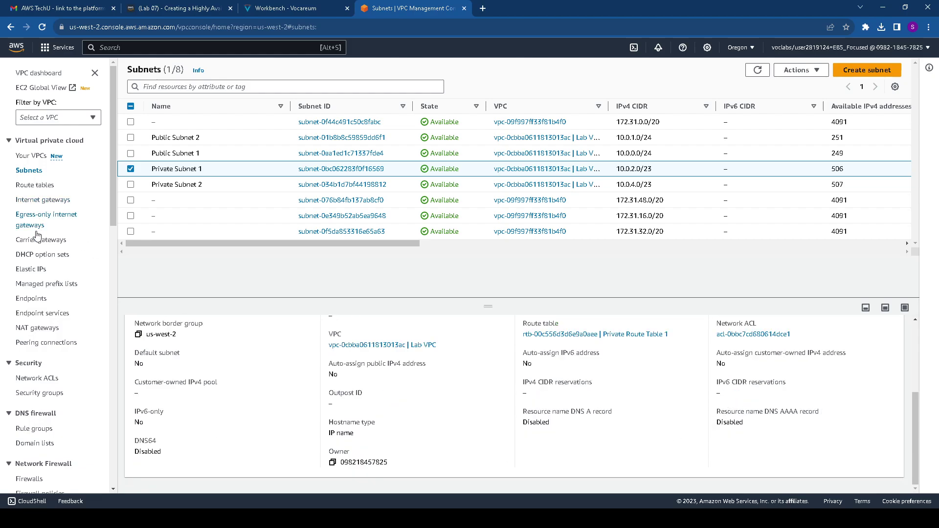
Review the Inventory-App security group's outbound and inbound rules
click(53, 394)
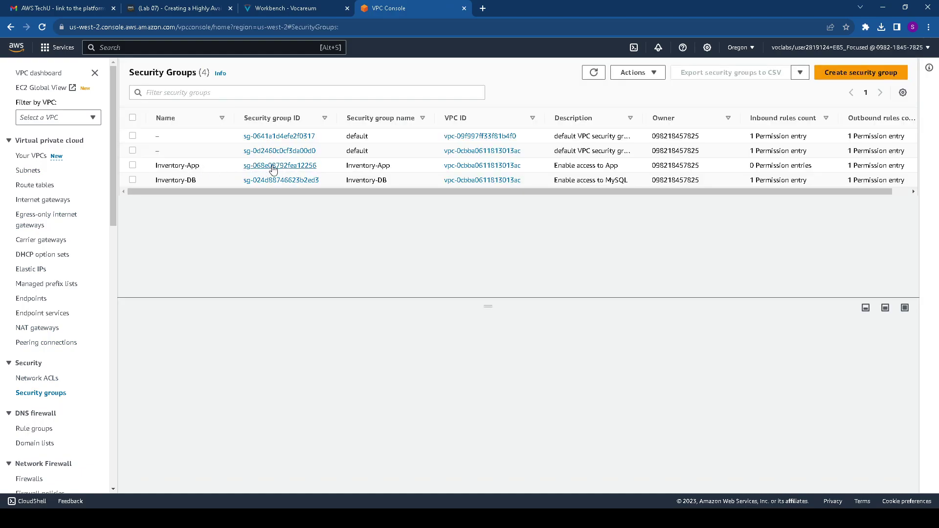
click(273, 168)
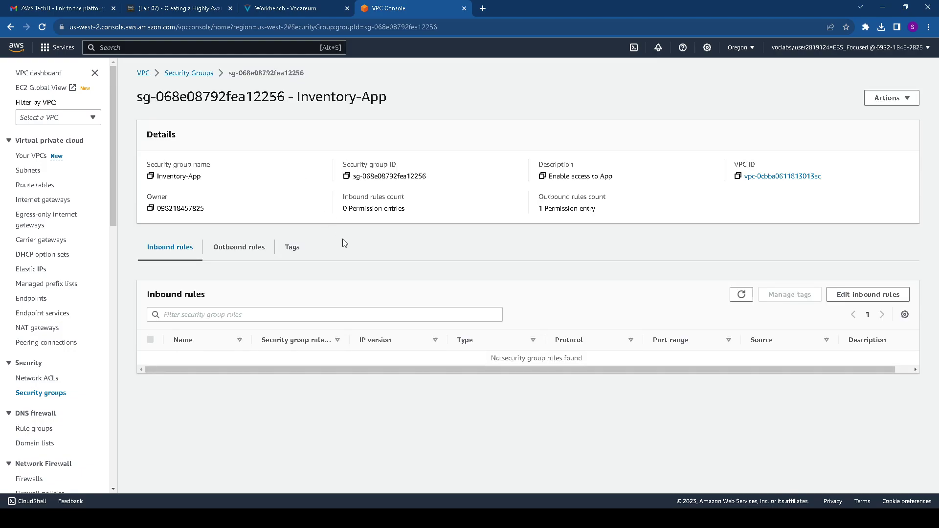
click(237, 252)
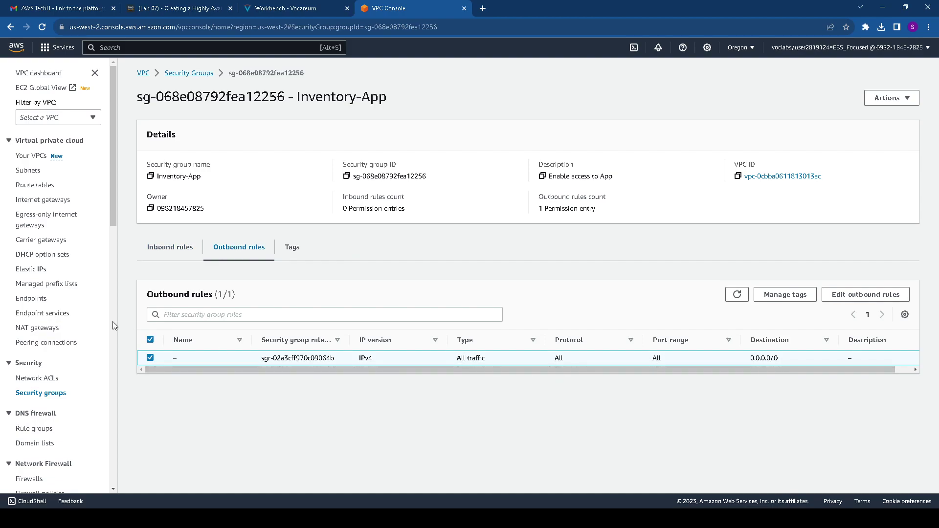
click(170, 247)
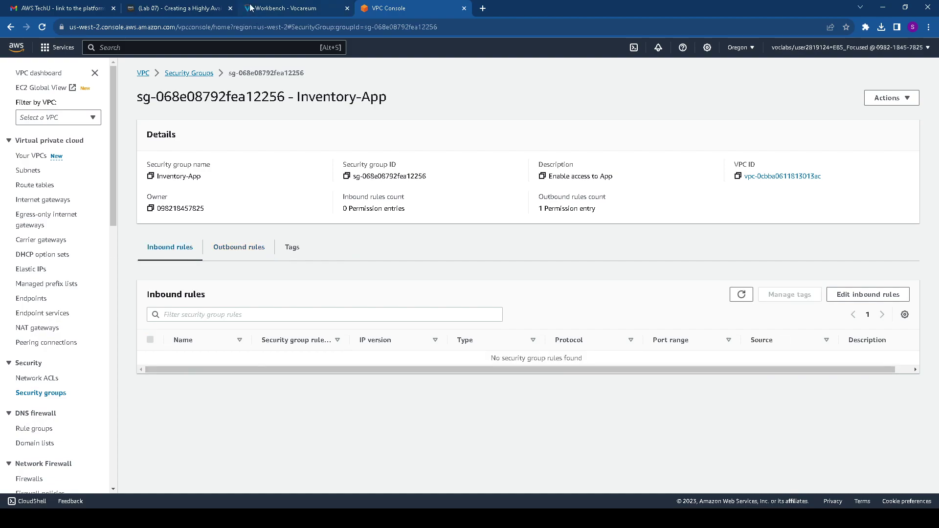
click(11, 27)
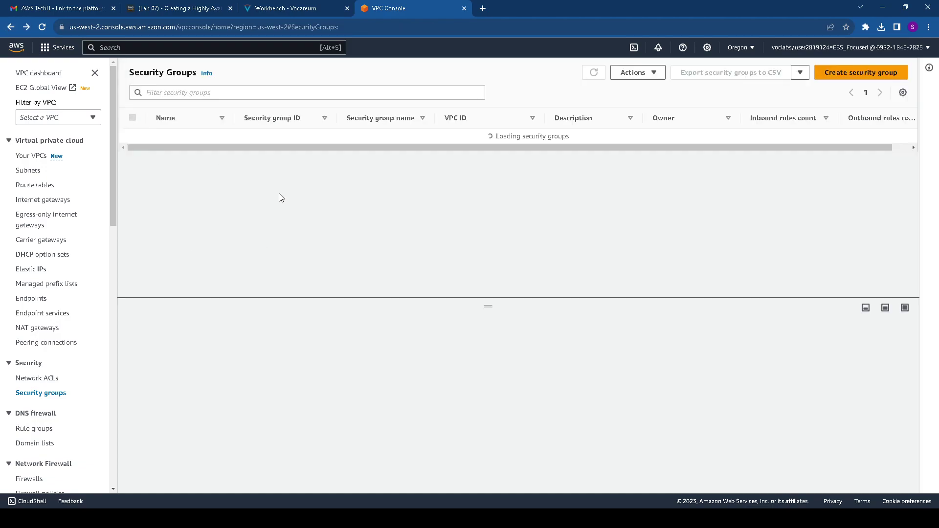
Review Inventory-DB's MySQL rule from 10.0.0.0/16 and its outbound rules, then return to the instructions
click(287, 181)
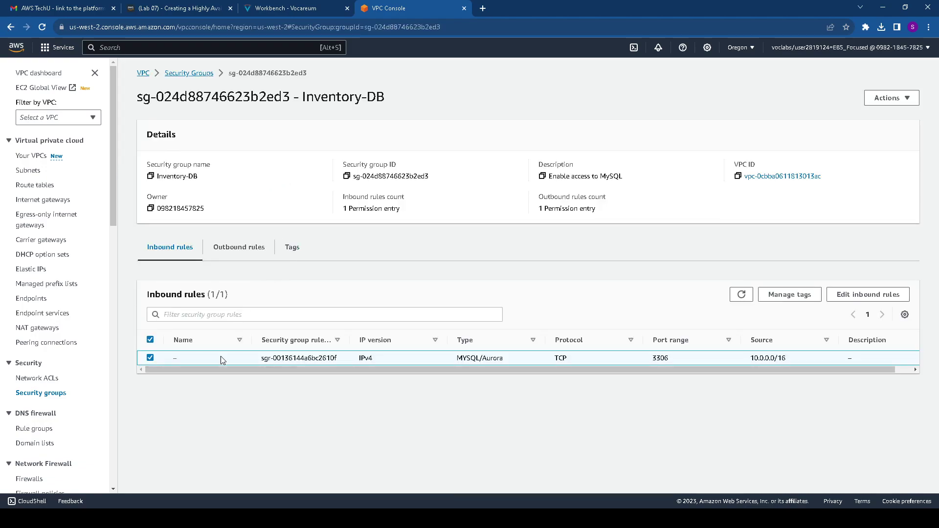
drag(783, 360, 742, 365)
drag(663, 359, 254, 361)
click(231, 250)
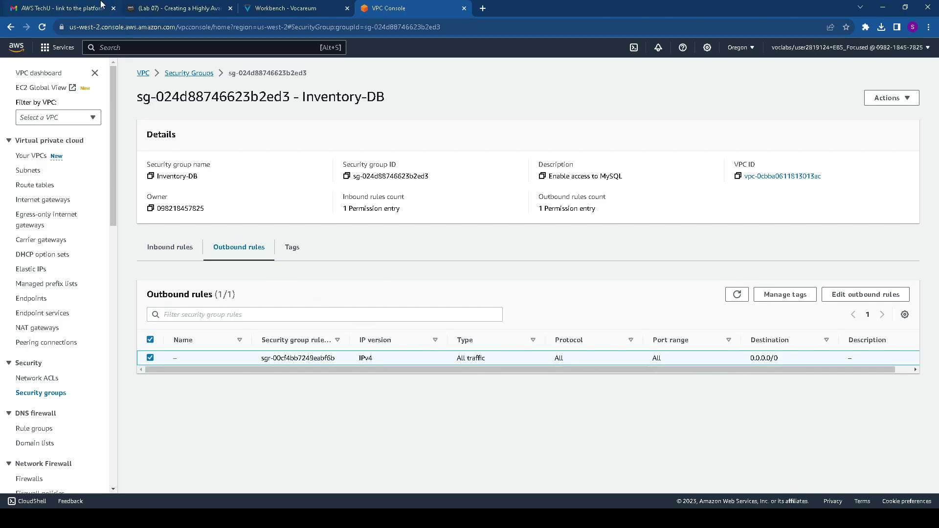
click(166, 6)
click(279, 8)
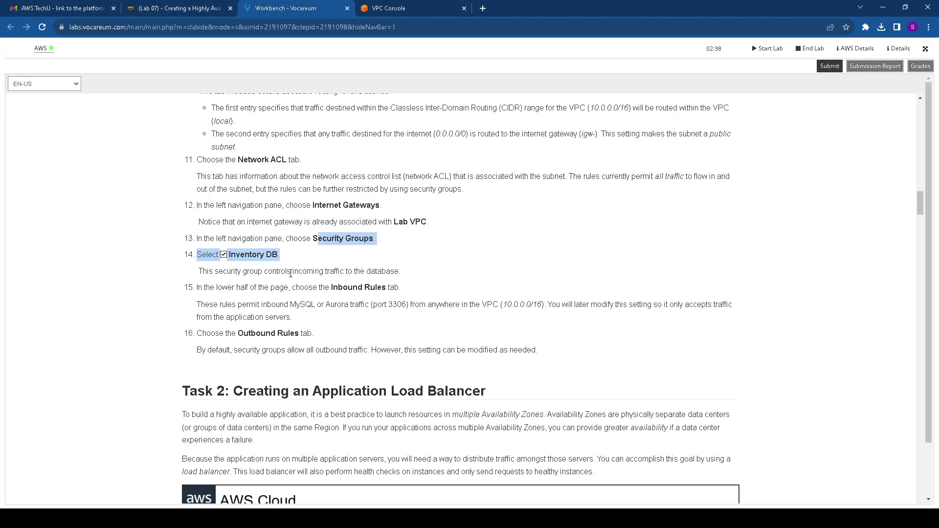
Read Task 2's load balancer steps 17–25 in the instructions, then return to the console
scroll(241, 239, down, 2)
scroll(241, 240, down, 2)
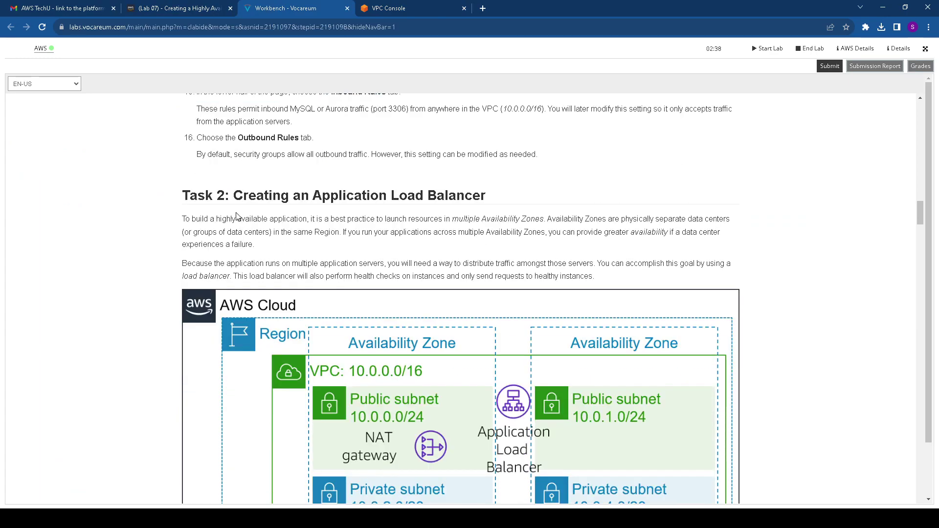
drag(180, 191, 524, 191)
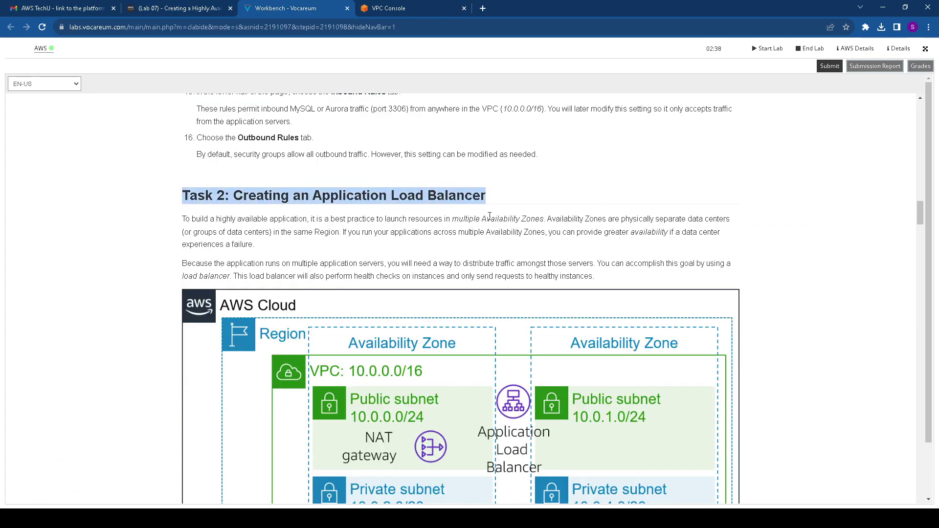
scroll(490, 215, down, 4)
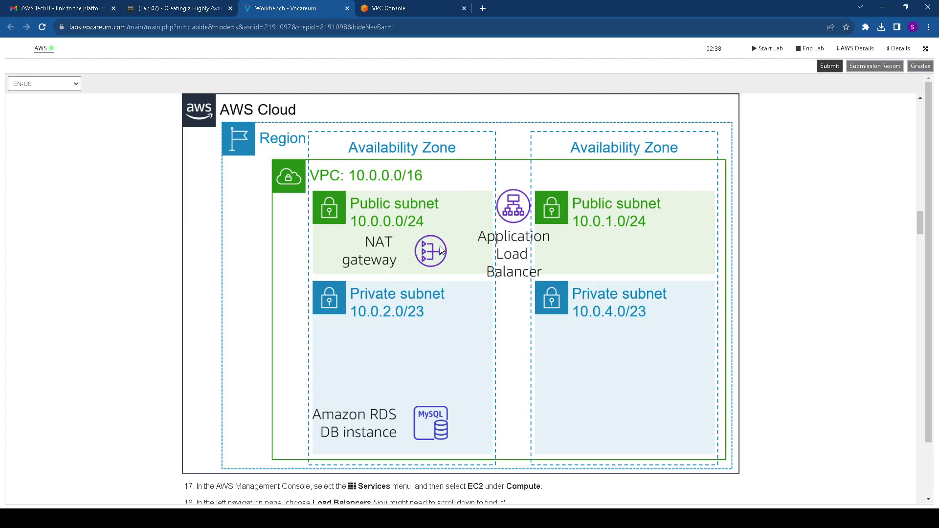
scroll(440, 250, down, 4)
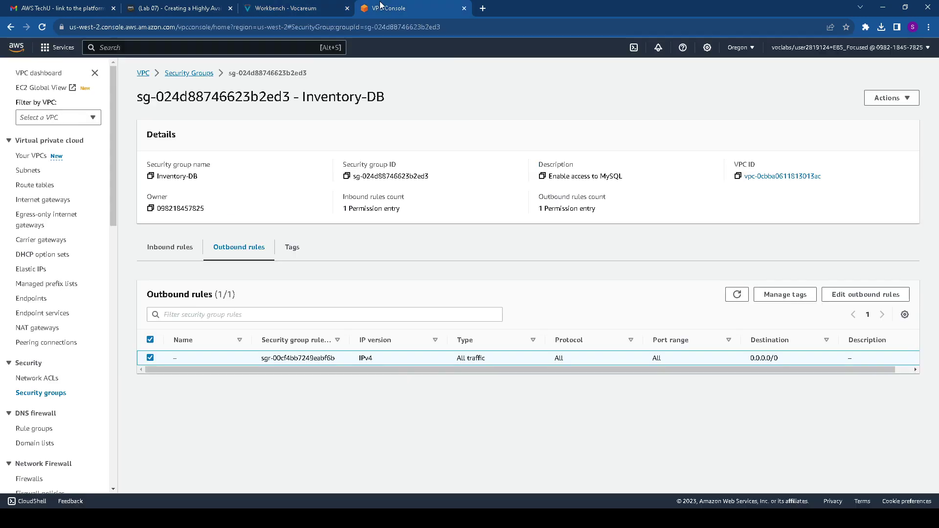
click(381, 8)
Search for EC2, open Load Balancers, and start creating a load balancer
click(122, 48)
text(EC)
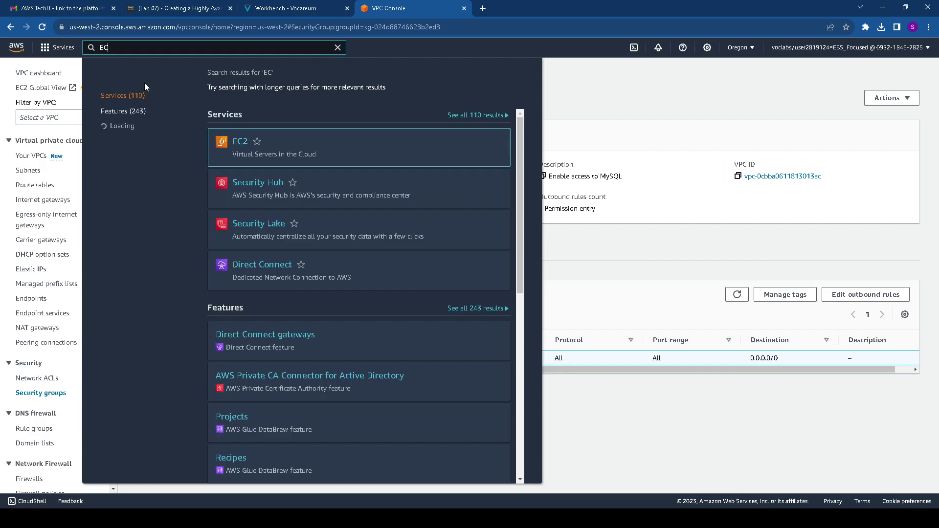
click(240, 141)
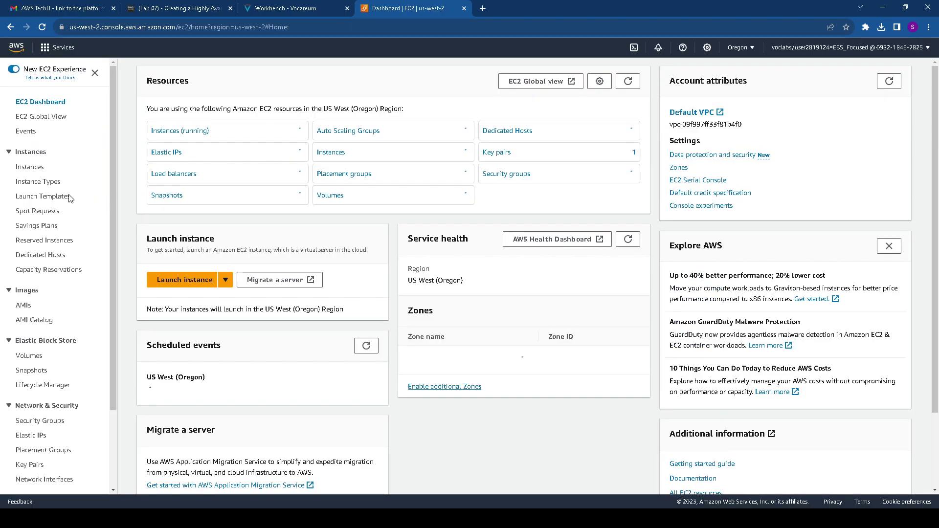
scroll(50, 391, down, 2)
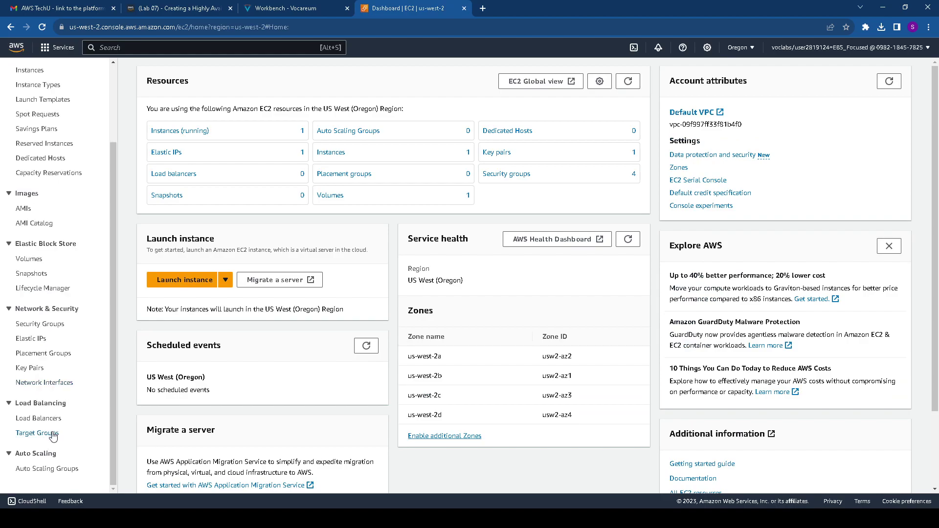
click(51, 419)
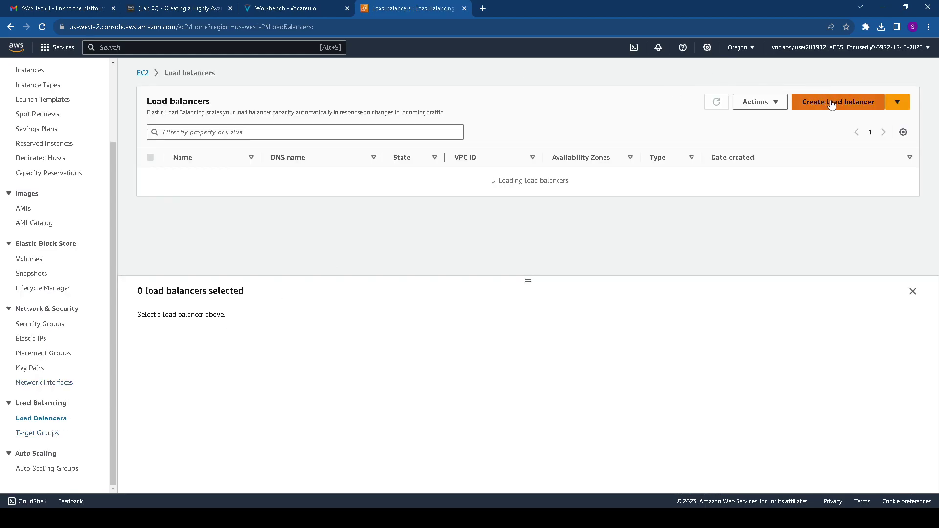
click(832, 101)
Check the Application Load Balancer step in the lab instructions before choosing a type
click(269, 8)
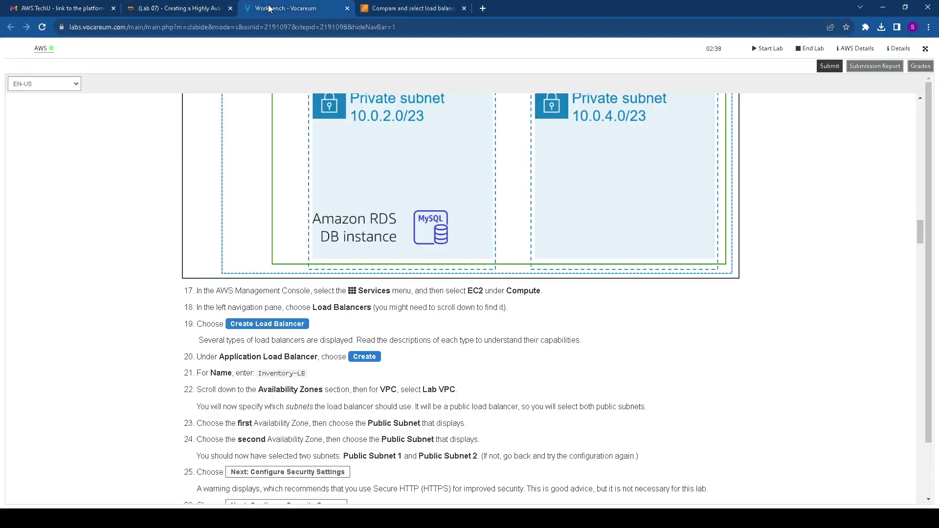
scroll(342, 254, down, 2)
drag(223, 205, 262, 228)
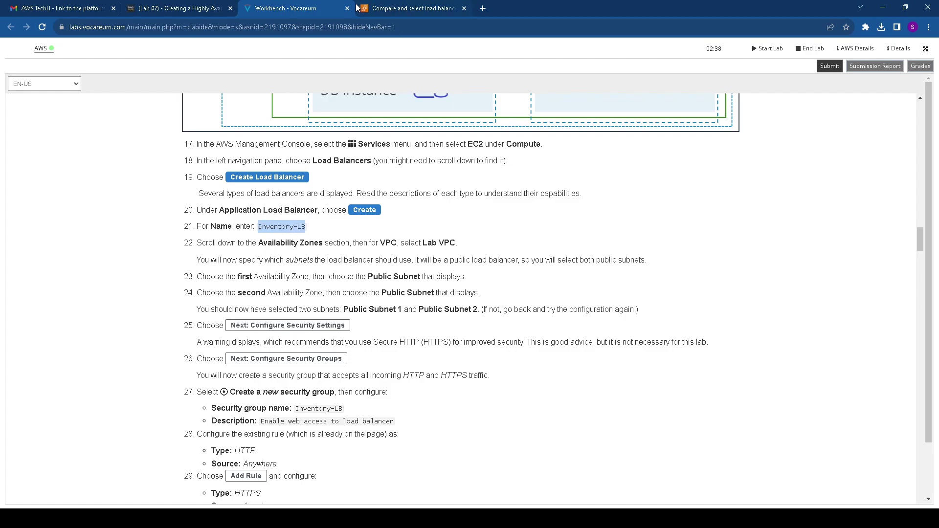
click(381, 10)
scroll(124, 405, down, 1)
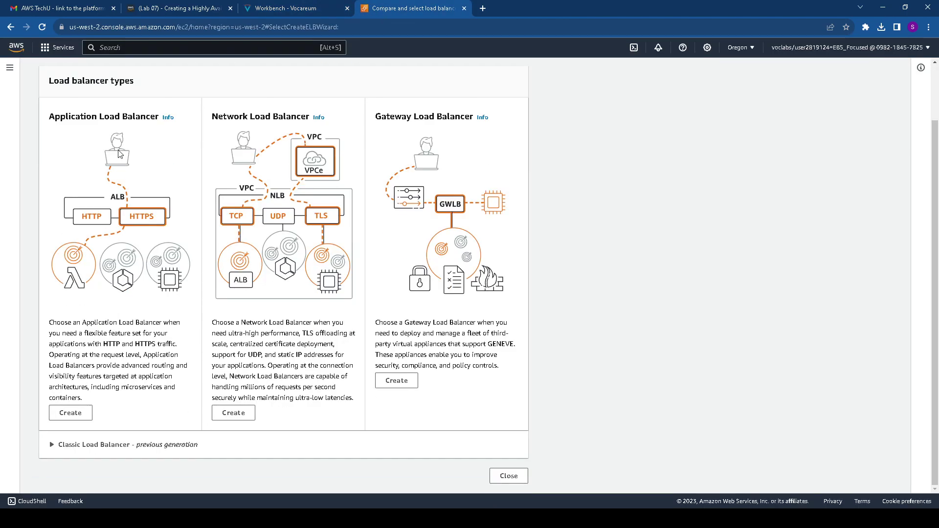
Start an Application Load Balancer named Inventory-LB and check the VPC and subnet instructions
click(71, 413)
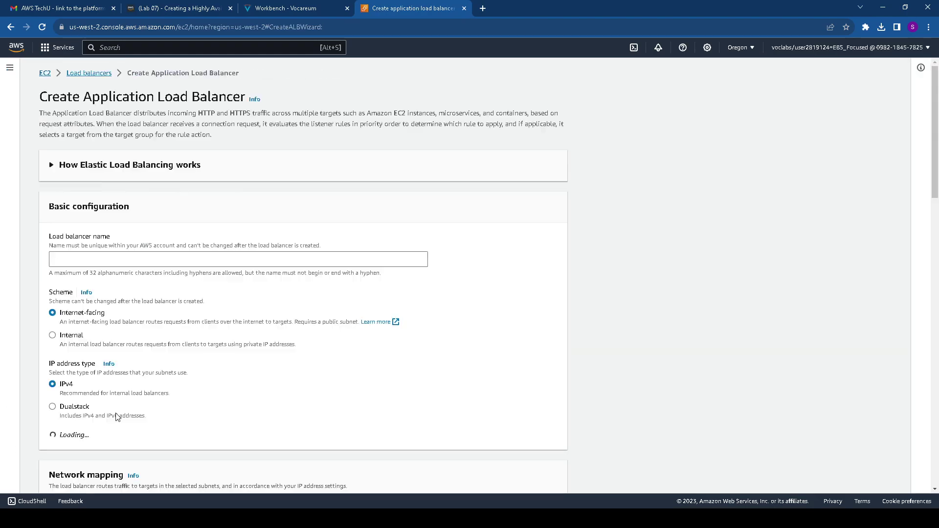
click(136, 258)
text(Inventory-LB)
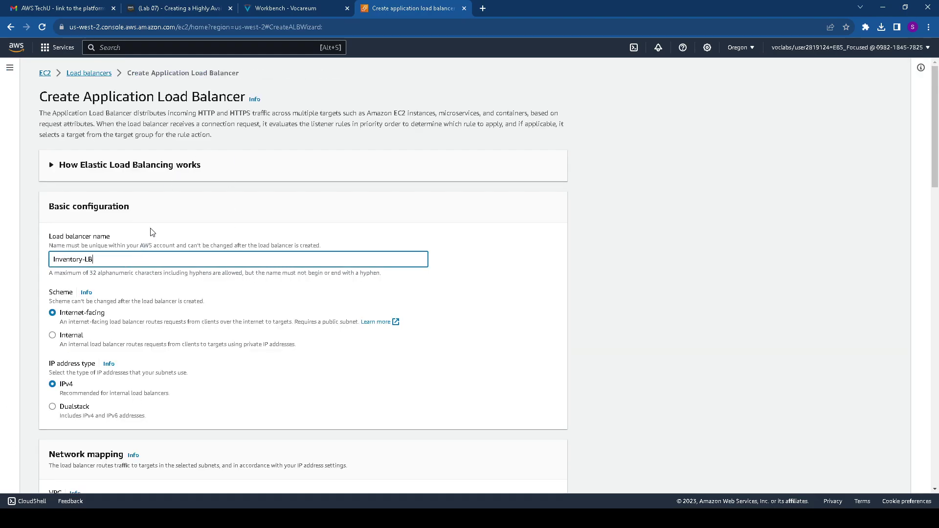
click(263, 9)
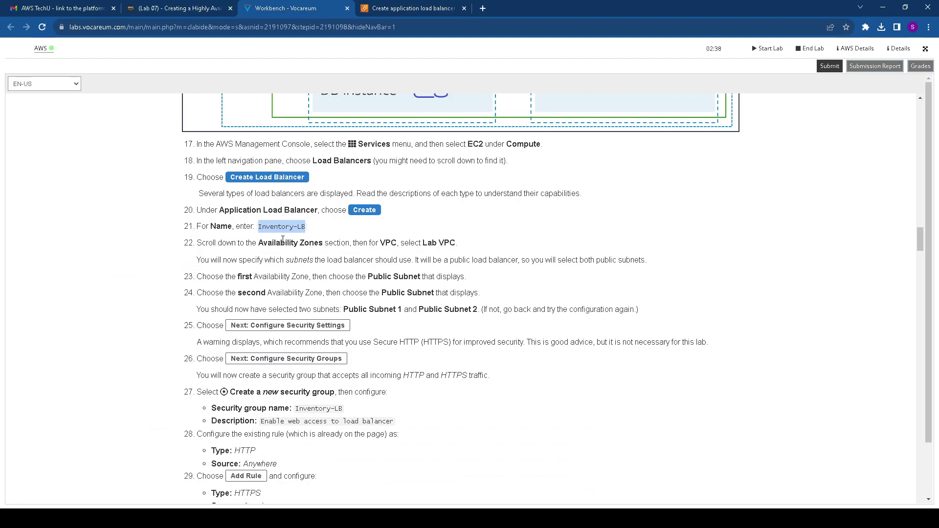
drag(260, 241, 469, 249)
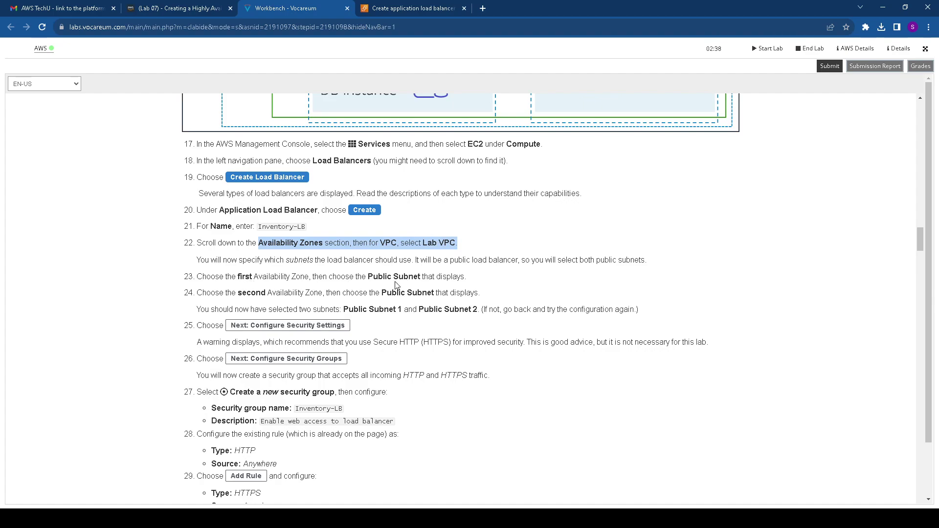
drag(336, 292, 485, 295)
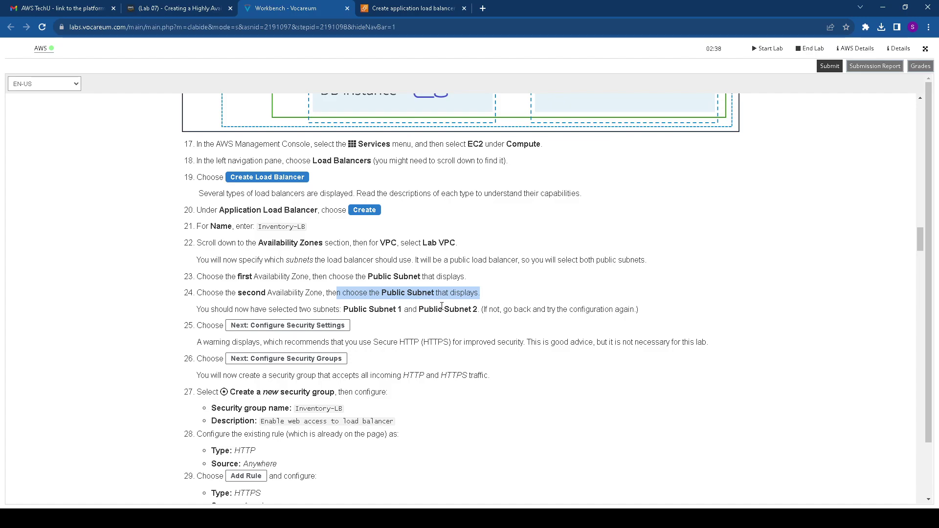
click(390, 4)
Select Lab VPC and map us-west-2a to Public Subnet 1 and us-west-2b to Public Subnet 2
scroll(155, 337, down, 5)
click(151, 296)
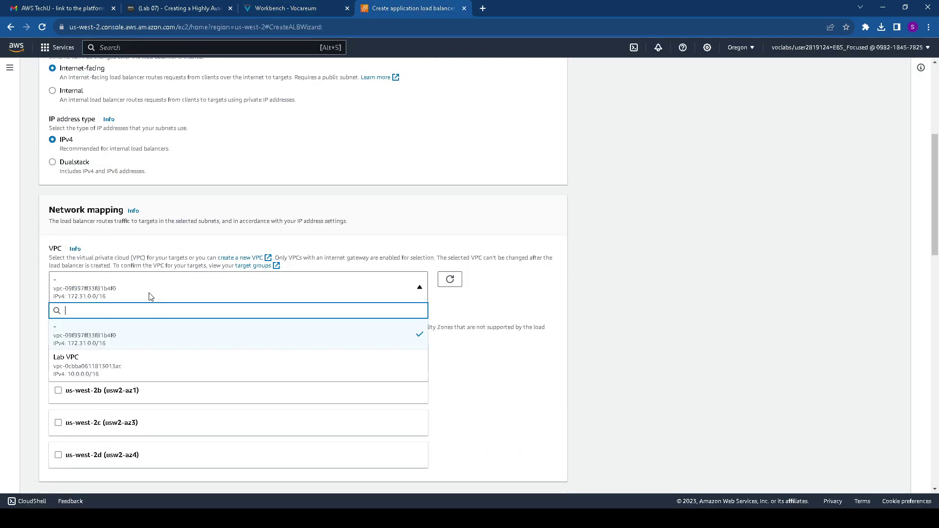
click(132, 362)
scroll(126, 359, down, 2)
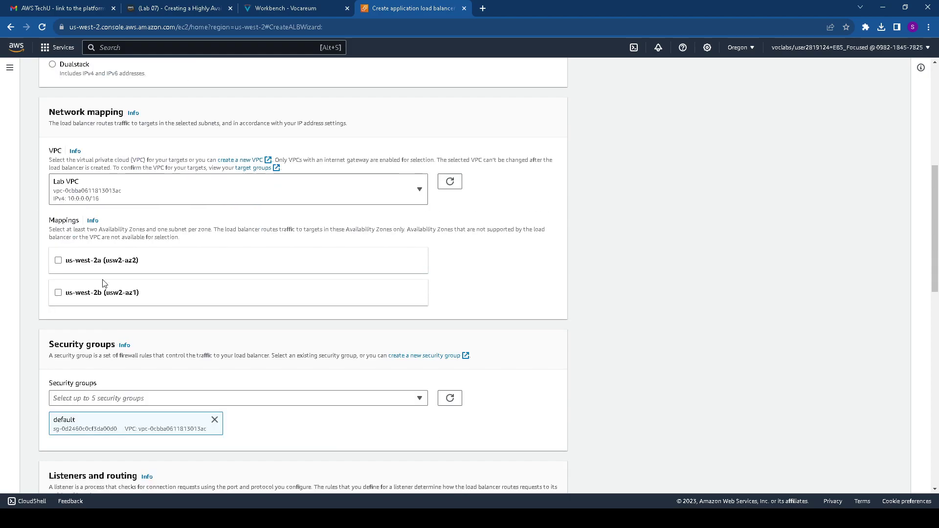
click(58, 262)
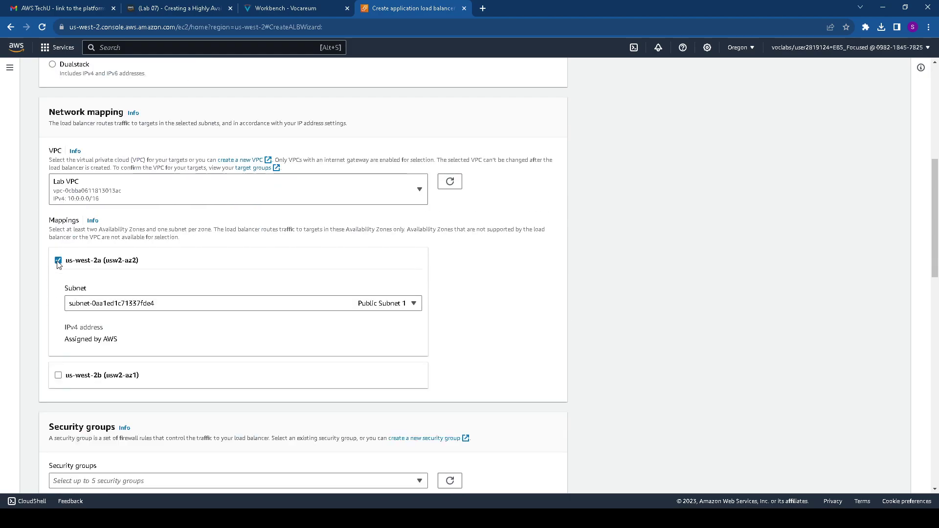
click(58, 375)
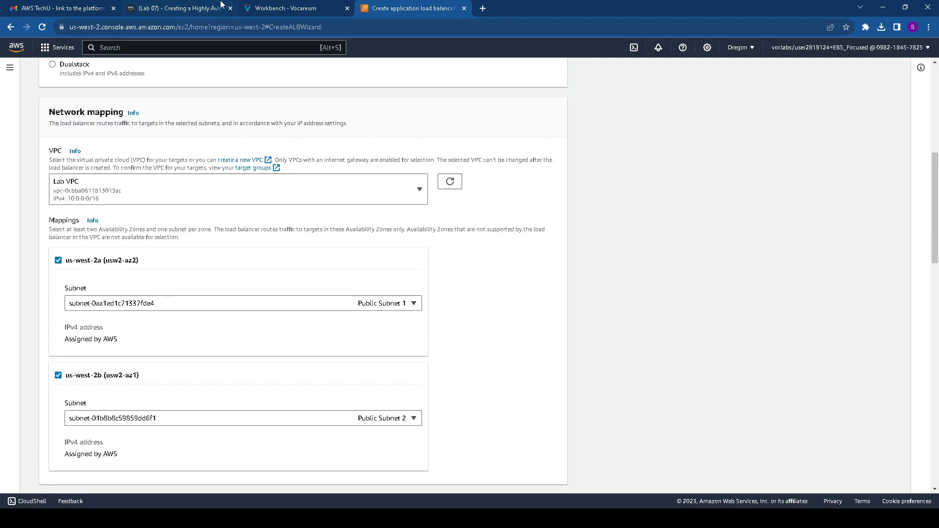
Read the instructions for creating a new Inventory-LB security group
click(274, 7)
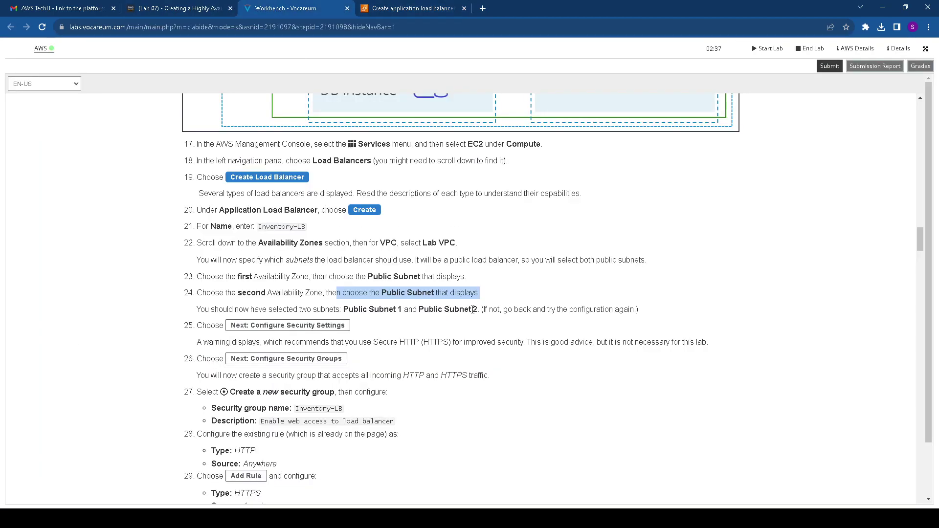
scroll(292, 337, down, 2)
drag(277, 228, 519, 244)
scroll(430, 257, down, 2)
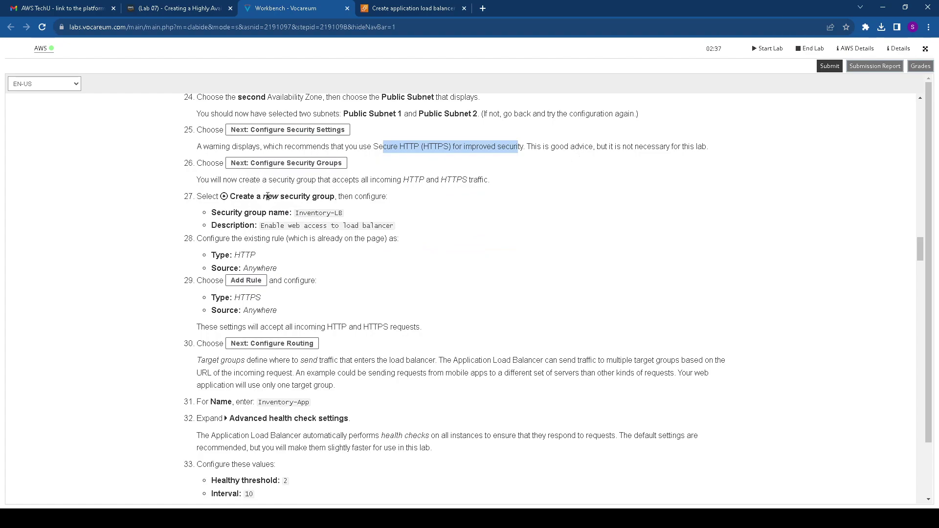
drag(228, 196, 391, 197)
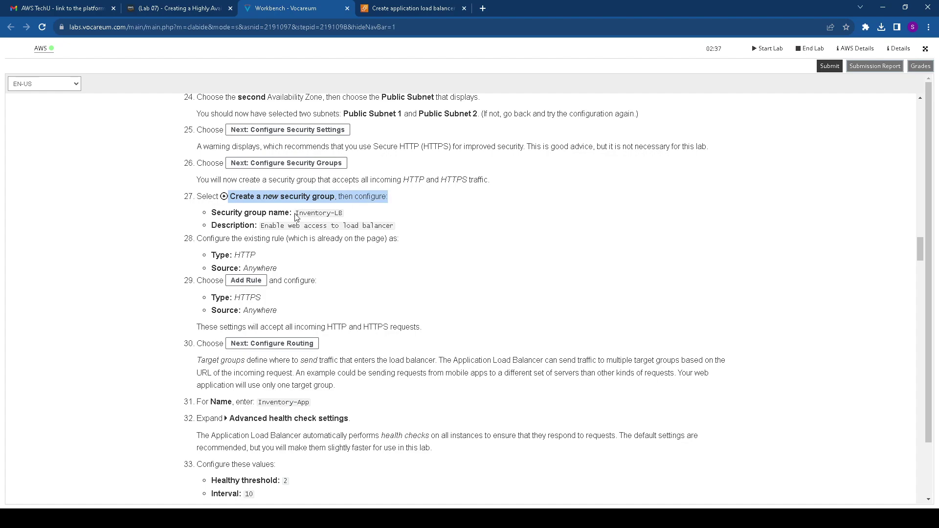
drag(295, 214, 335, 213)
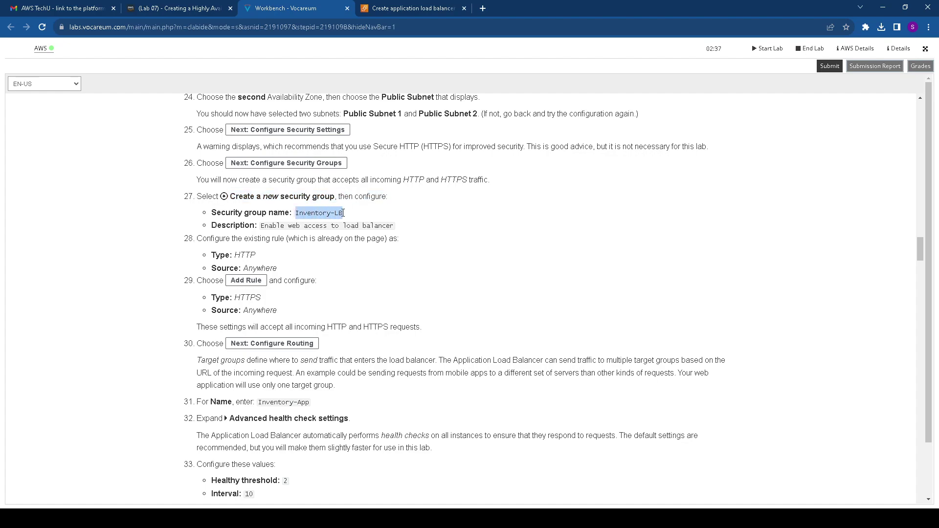
click(423, 8)
scroll(195, 308, down, 5)
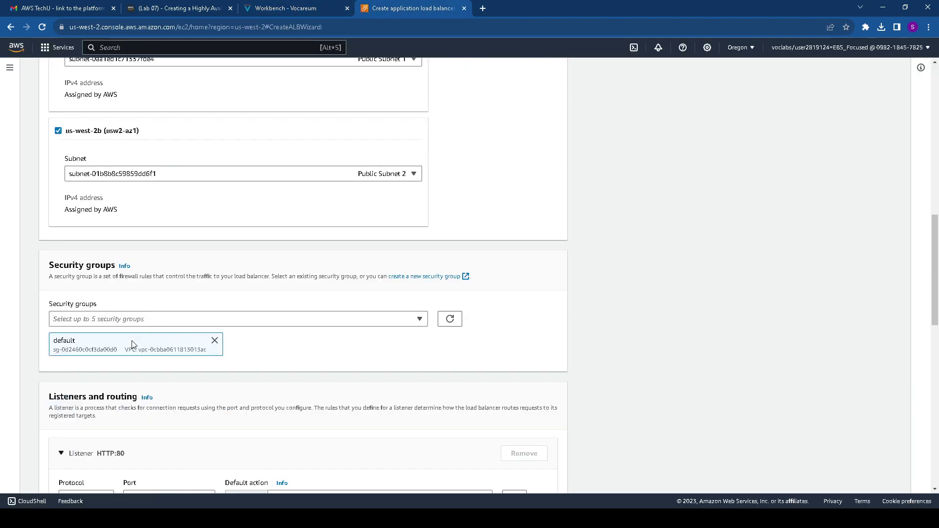
click(214, 341)
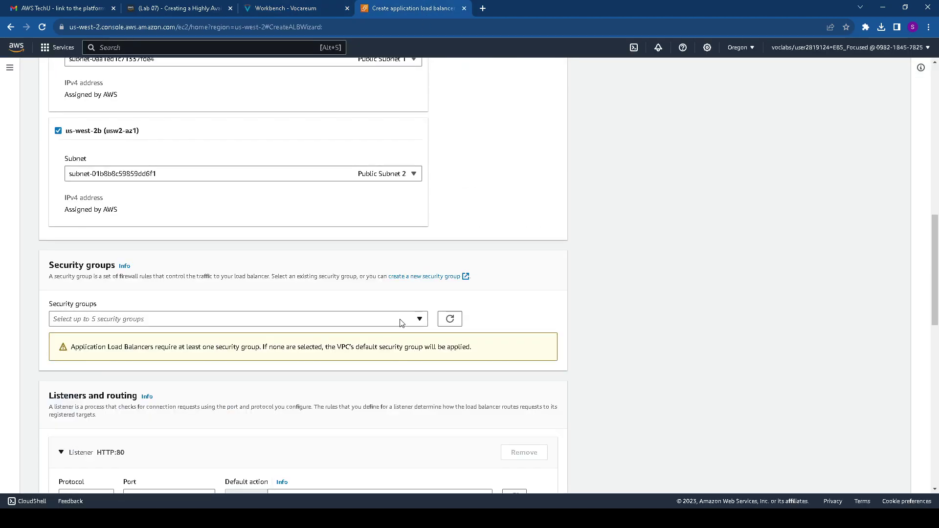
click(416, 320)
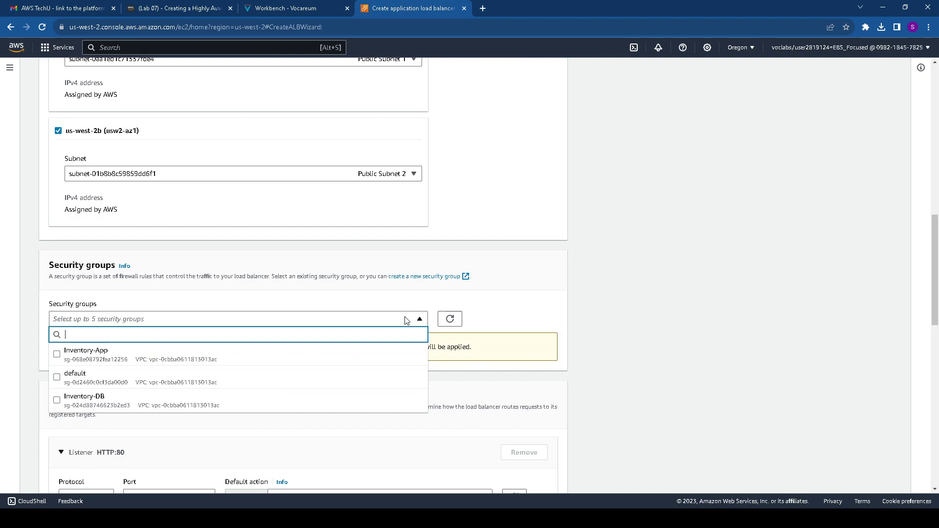
click(90, 406)
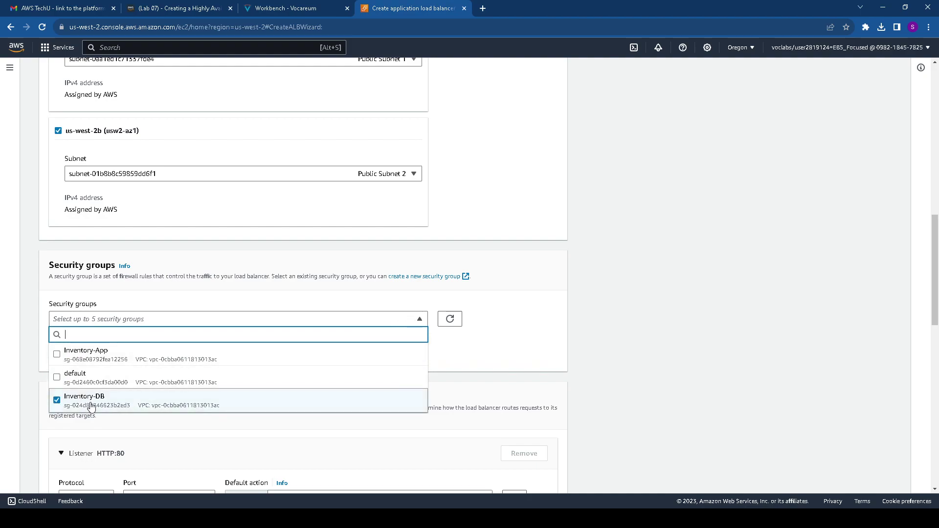
click(297, 10)
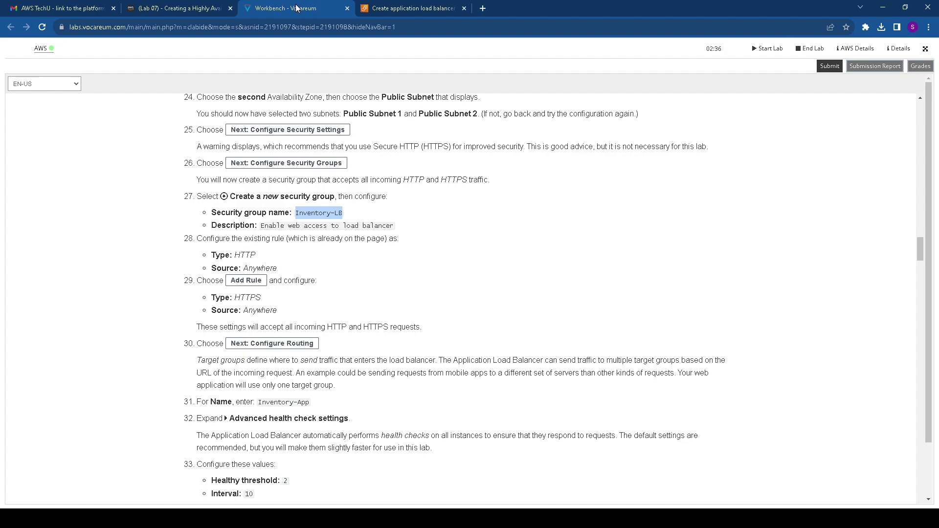
click(383, 9)
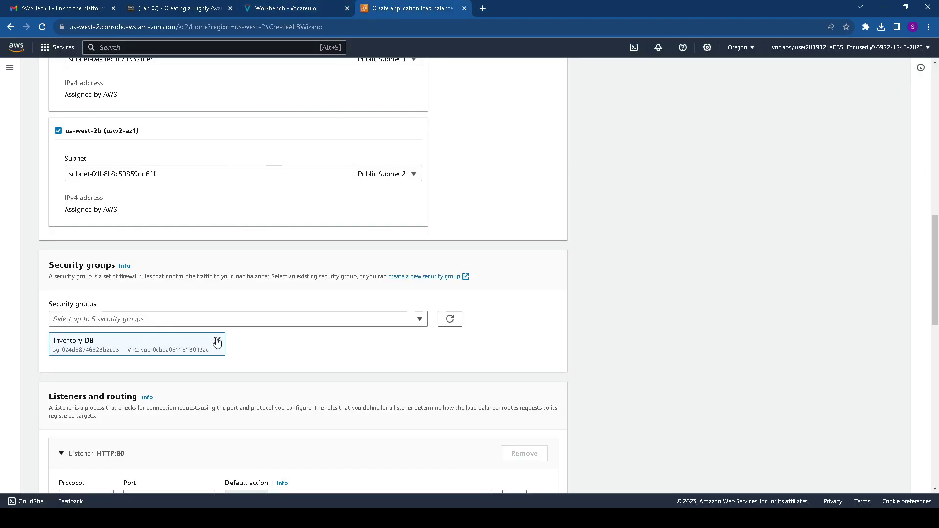
scroll(233, 339, down, 5)
scroll(236, 341, up, 4)
click(216, 292)
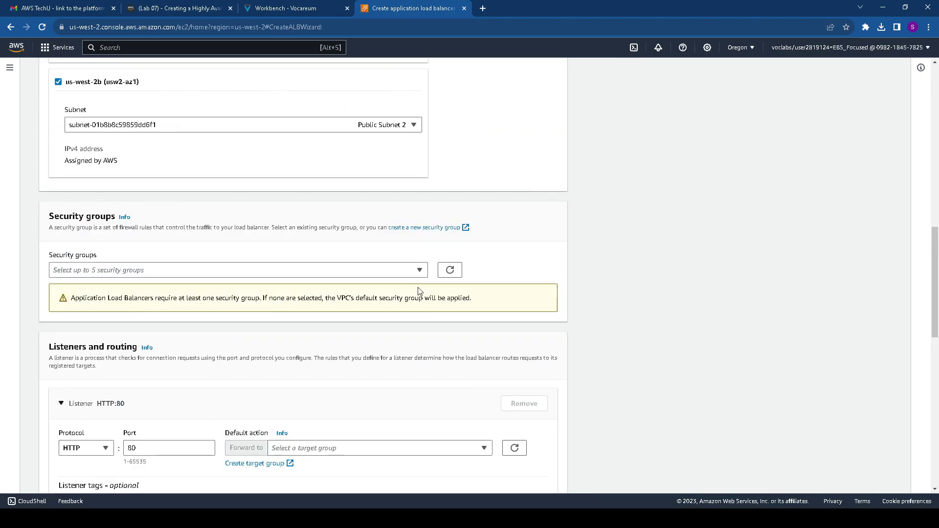
click(420, 269)
click(419, 267)
click(450, 270)
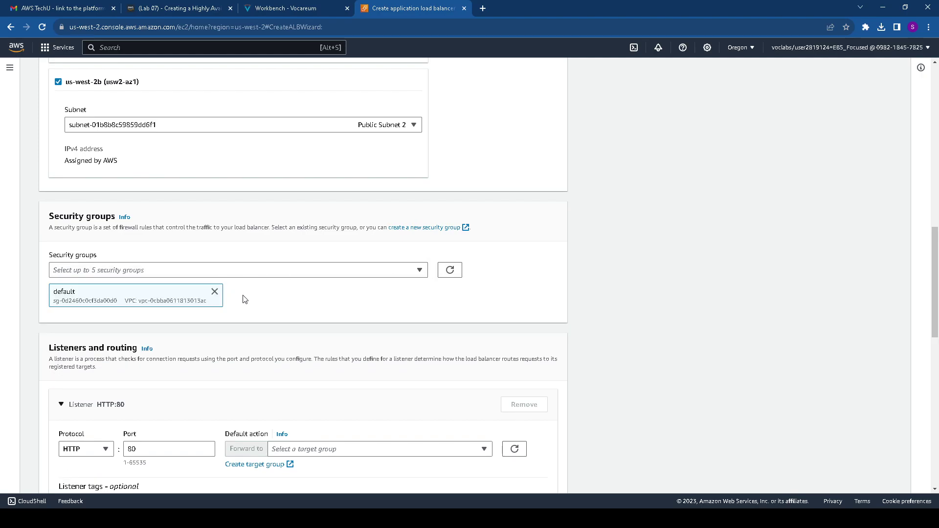
scroll(245, 312, down, 5)
scroll(245, 312, down, 5)
scroll(245, 316, up, 10)
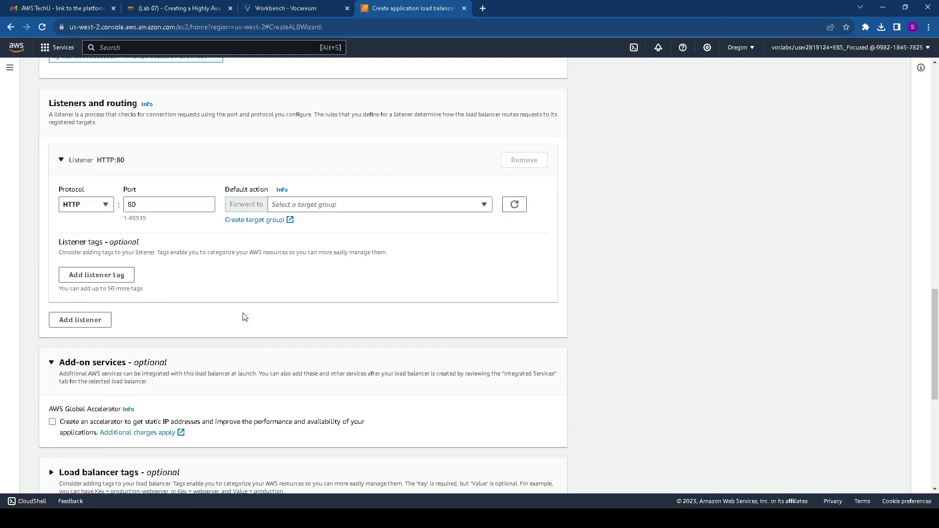
scroll(245, 316, up, 2)
scroll(245, 315, up, 2)
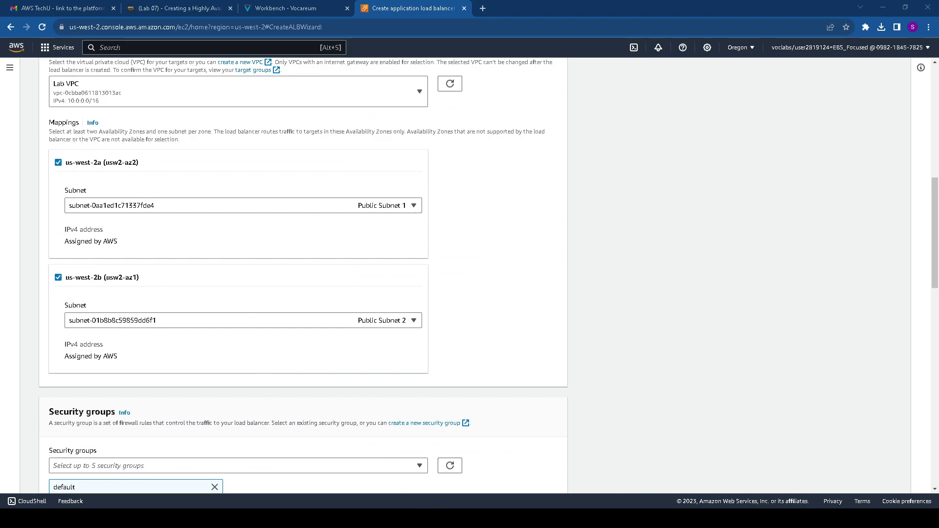
scroll(304, 273, down, 1)
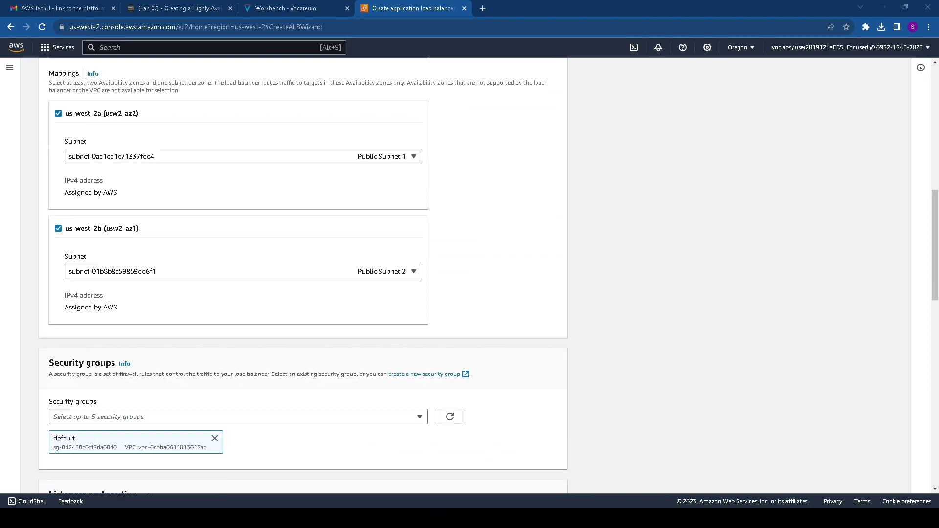
Start a new security group and name it Inventory-LB
click(428, 375)
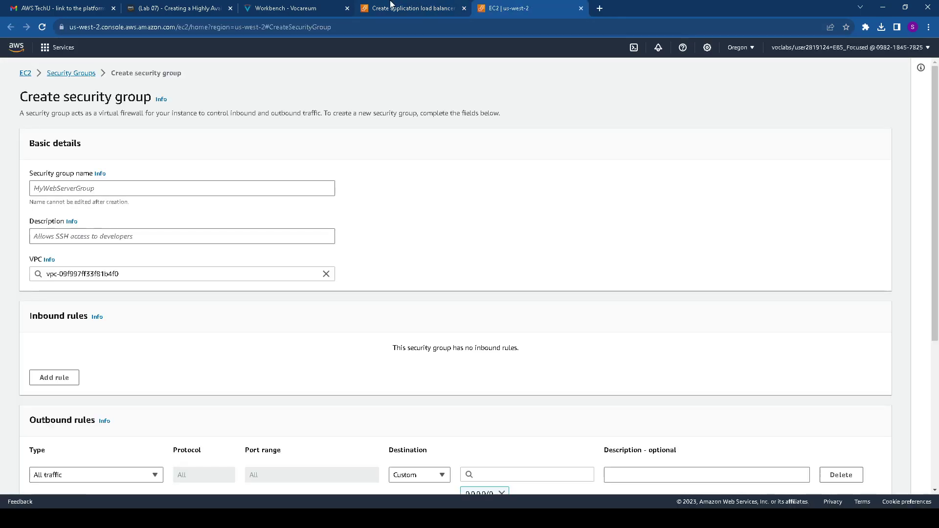
click(392, 6)
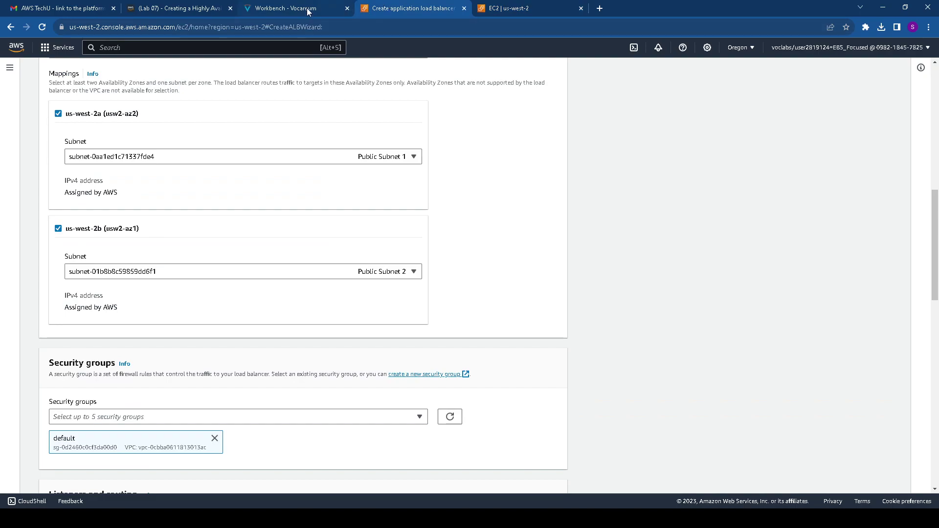
click(291, 9)
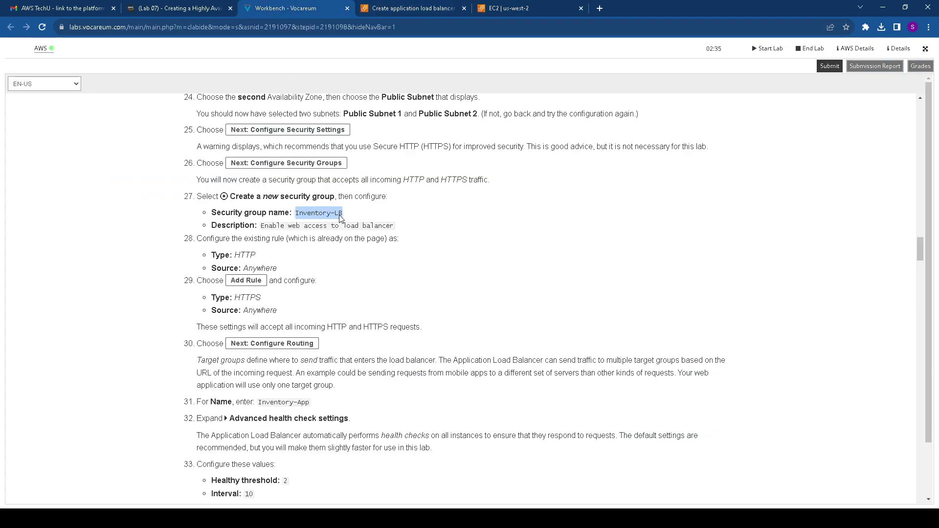
click(538, 8)
click(136, 188)
text(Inventory-LB)
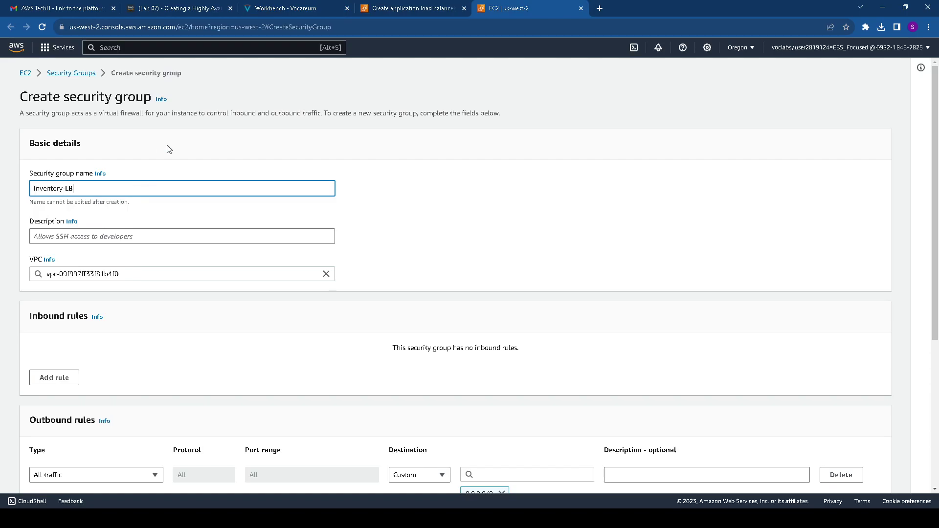
Set the security group description to 'Enable web access to load balancer'
click(392, 10)
click(330, 10)
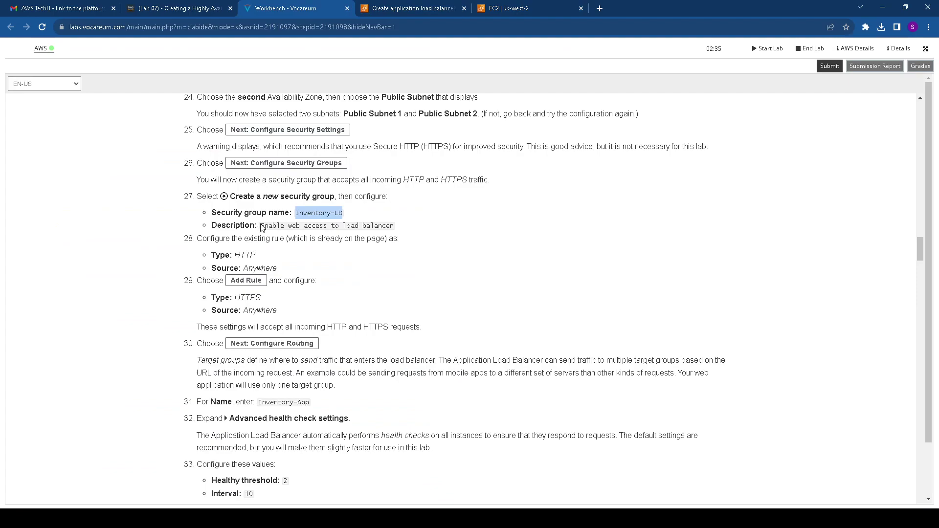
drag(262, 227, 397, 231)
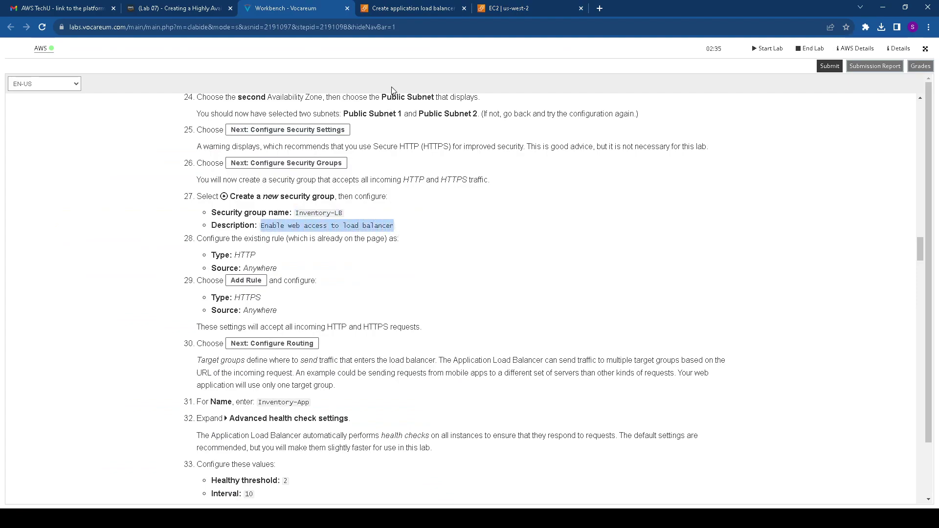
click(516, 8)
click(142, 230)
text(Inventory-LB)
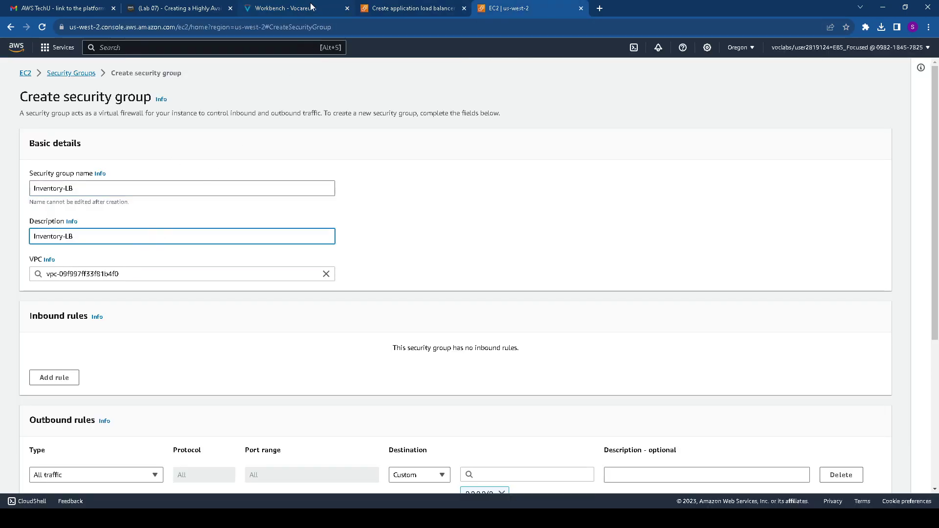
Note the required inbound rule: HTTP from Anywhere
click(311, 6)
double_click(245, 255)
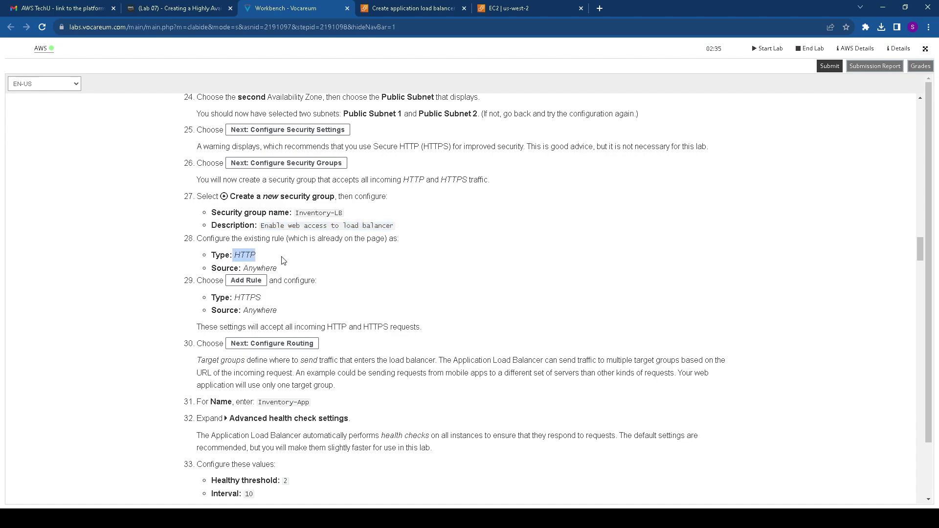
drag(248, 267, 294, 270)
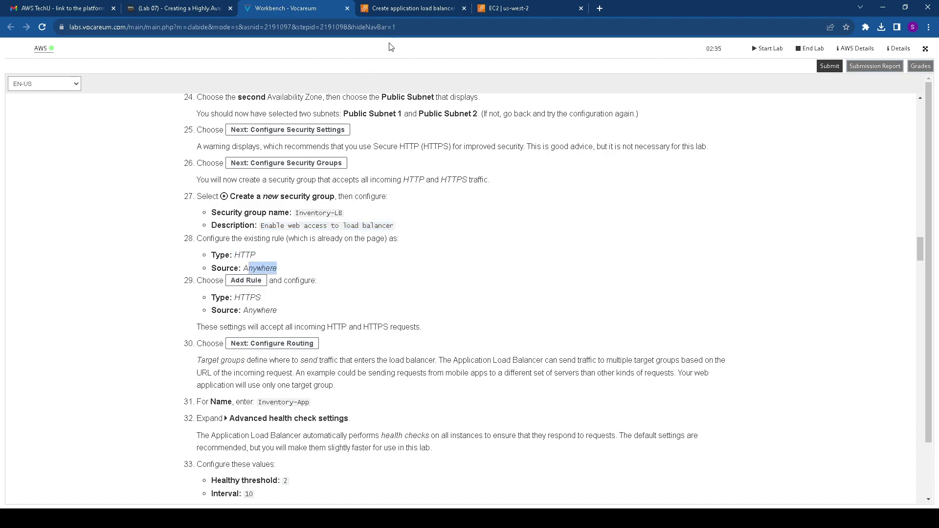
click(509, 8)
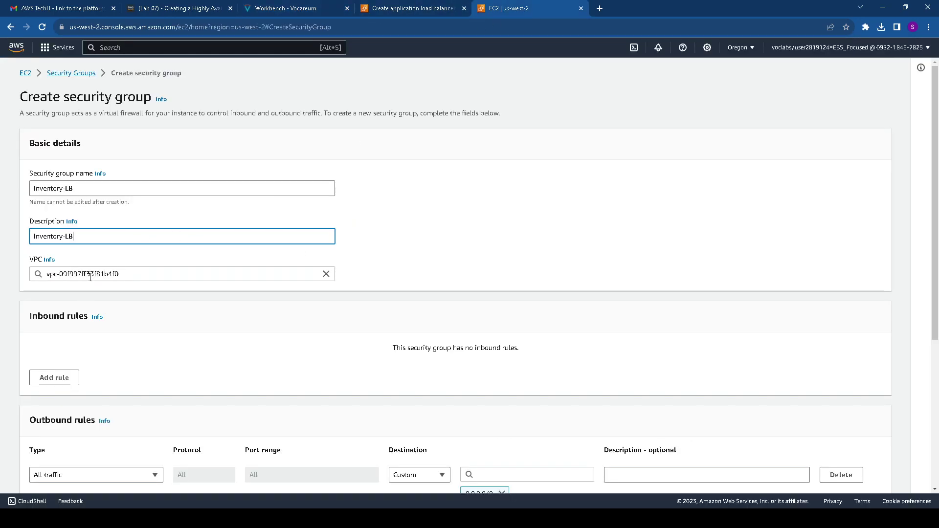
scroll(90, 277, down, 2)
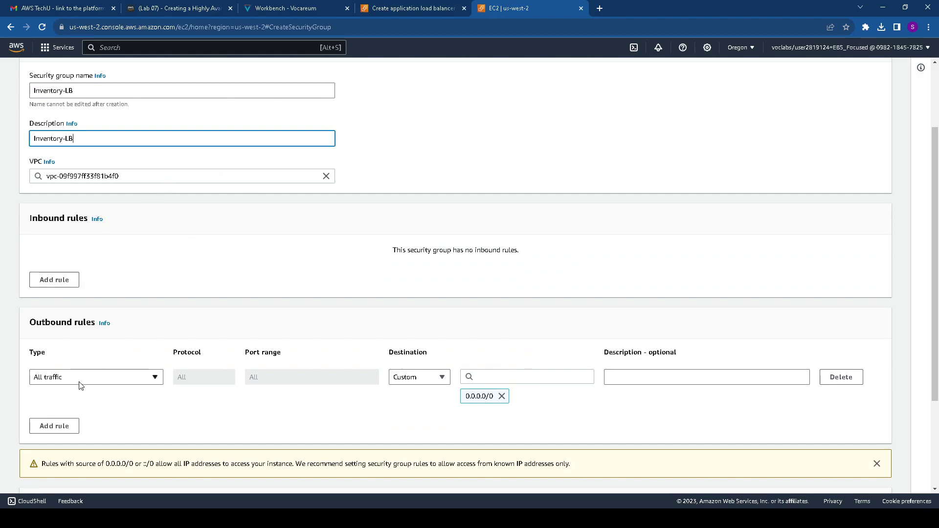
scroll(86, 388, down, 3)
scroll(86, 389, up, 5)
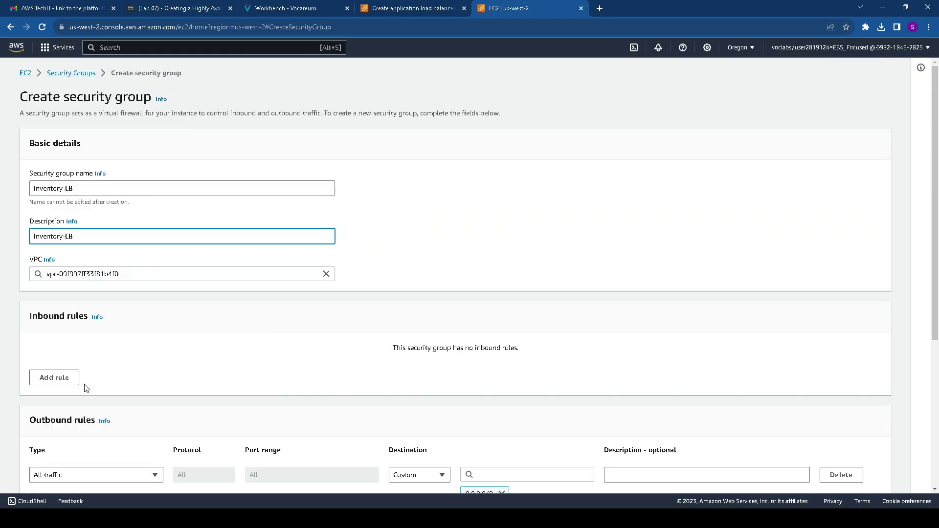
Replace the default VPC with Lab VPC for the security group
click(134, 277)
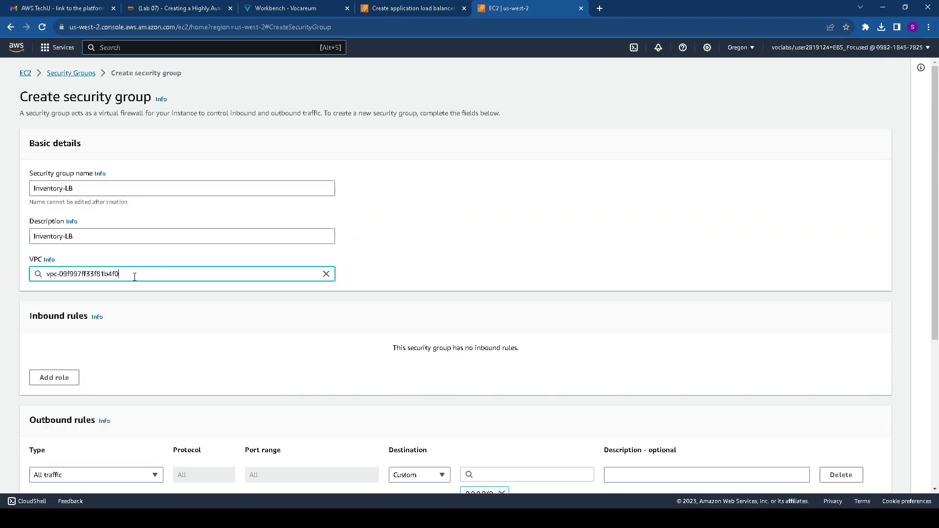
click(326, 273)
click(169, 292)
scroll(112, 353, down, 2)
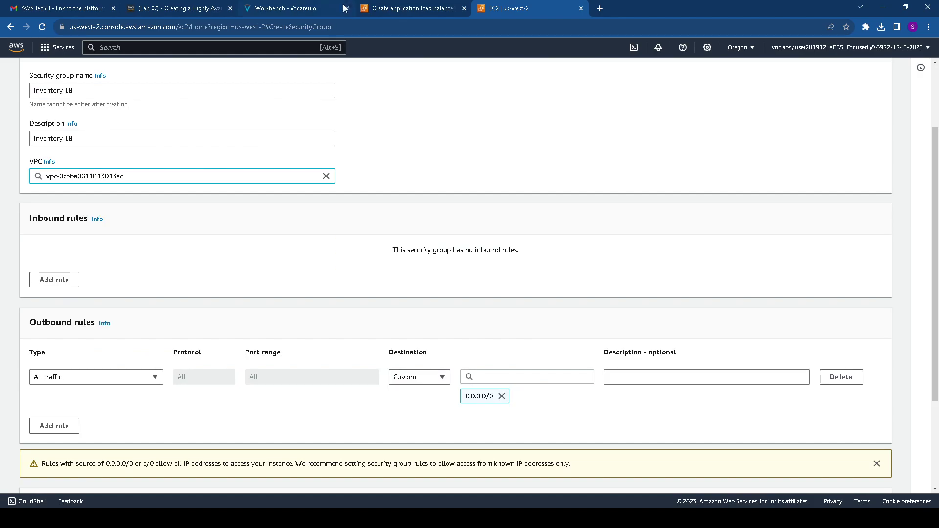
Recheck the HTTP and Anywhere rule settings in the instructions before returning to the form
click(304, 10)
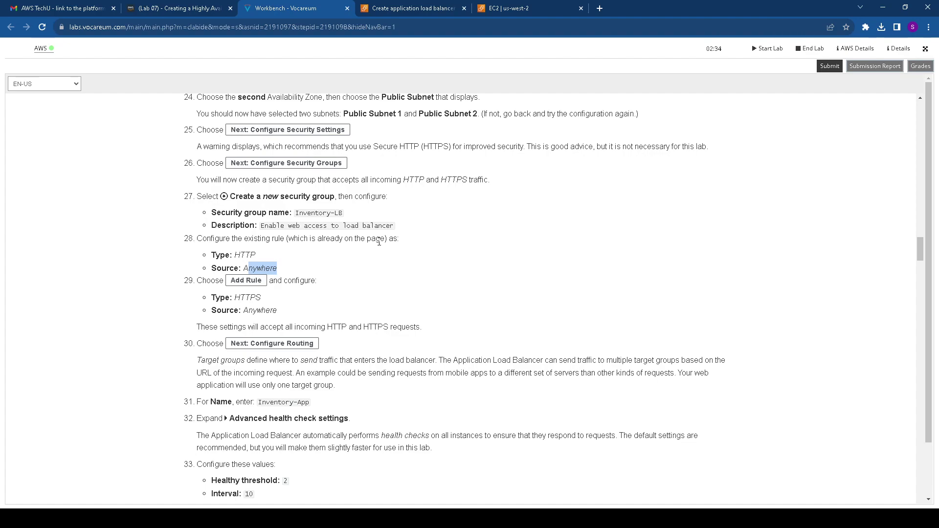
drag(235, 254, 277, 267)
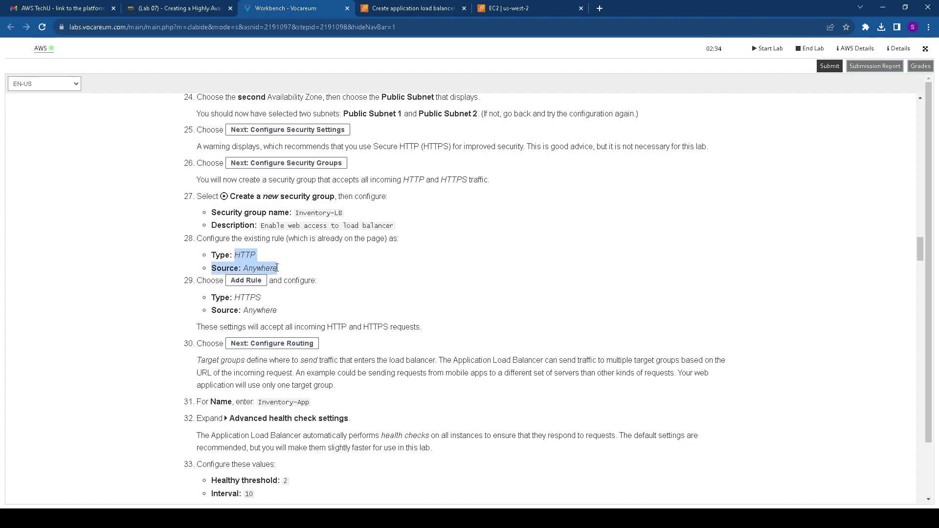
click(508, 8)
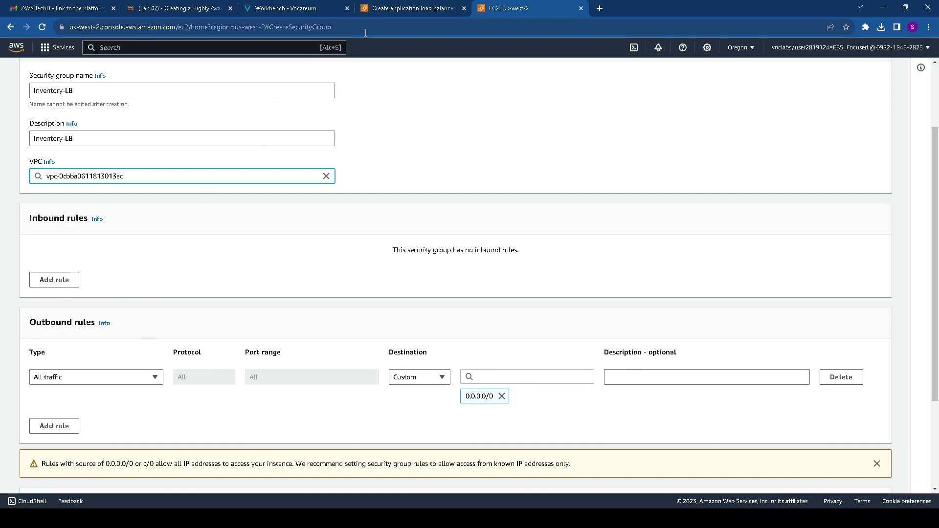
click(413, 8)
click(325, 9)
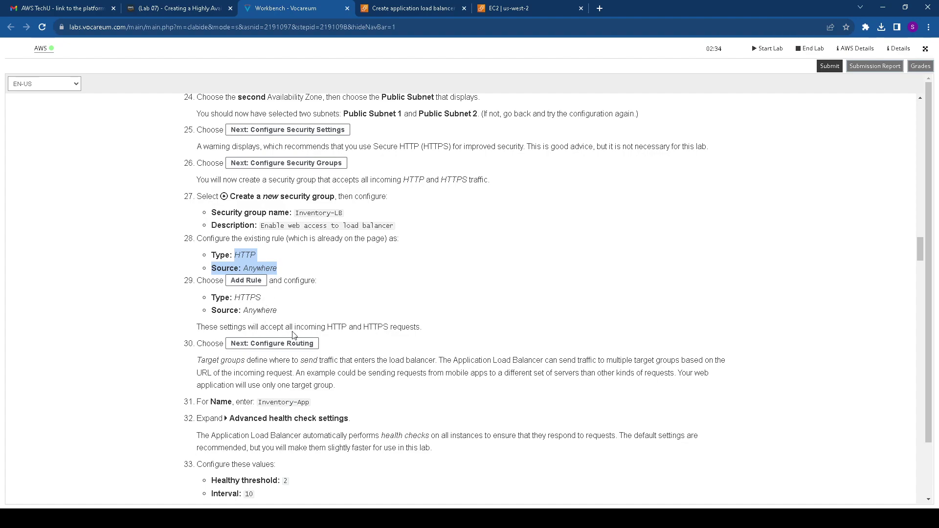
click(513, 9)
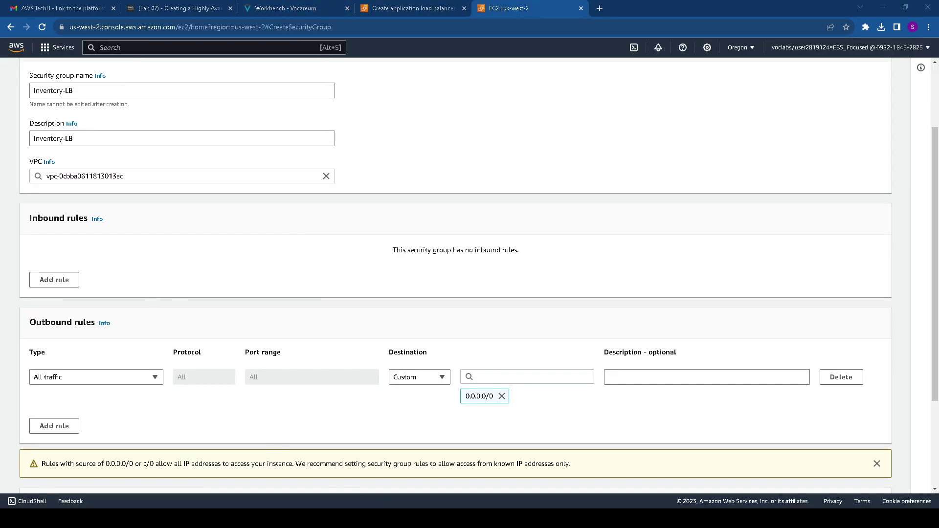
Add an inbound HTTP rule with source Anywhere-IPv4
click(64, 279)
click(125, 273)
scroll(86, 402, down, 2)
scroll(74, 387, down, 2)
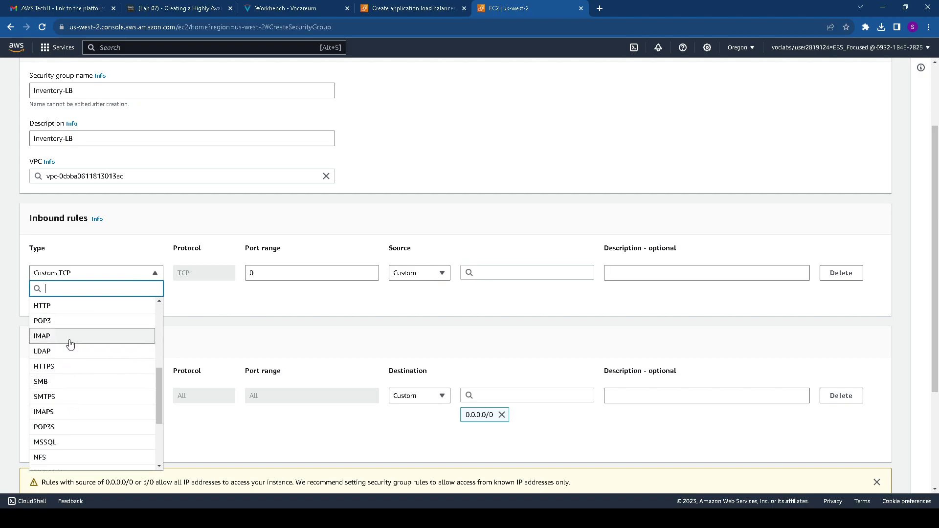
click(70, 306)
click(484, 272)
click(433, 272)
click(422, 303)
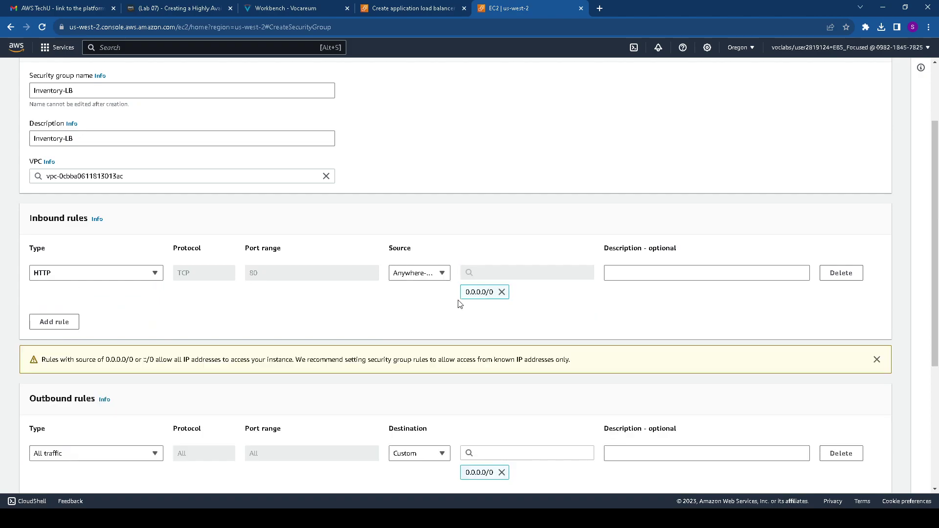
Add an HTTPS rule from Anywhere-IPv4, create the Inventory-LB group, and return to the instructions
click(61, 321)
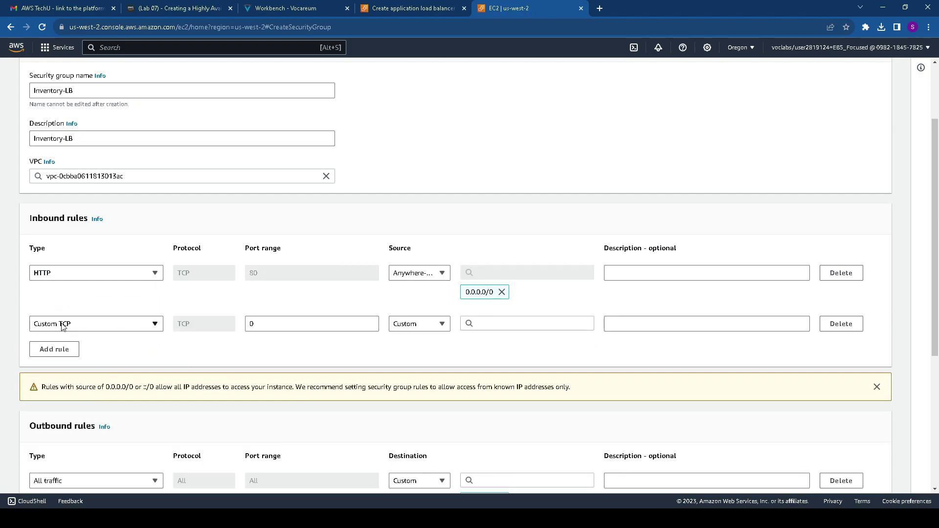
click(98, 324)
scroll(82, 288, down, 1)
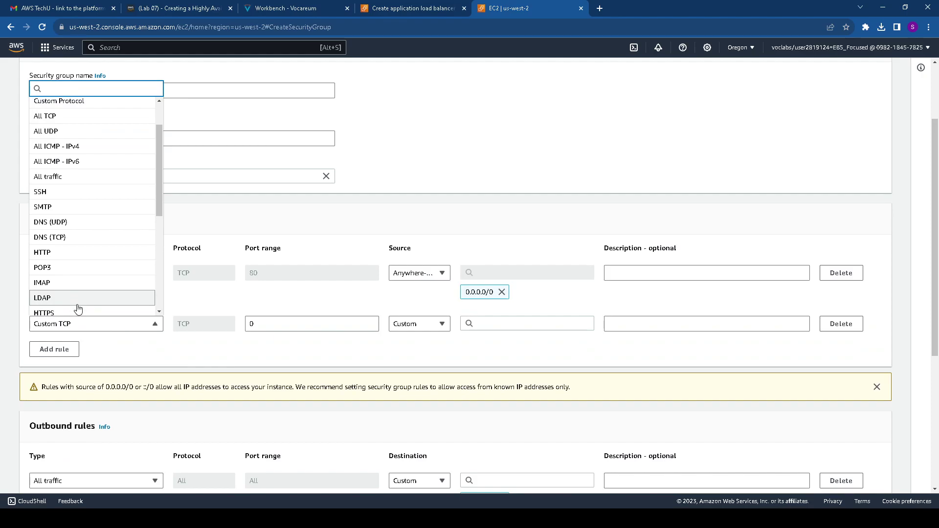
click(80, 313)
click(523, 323)
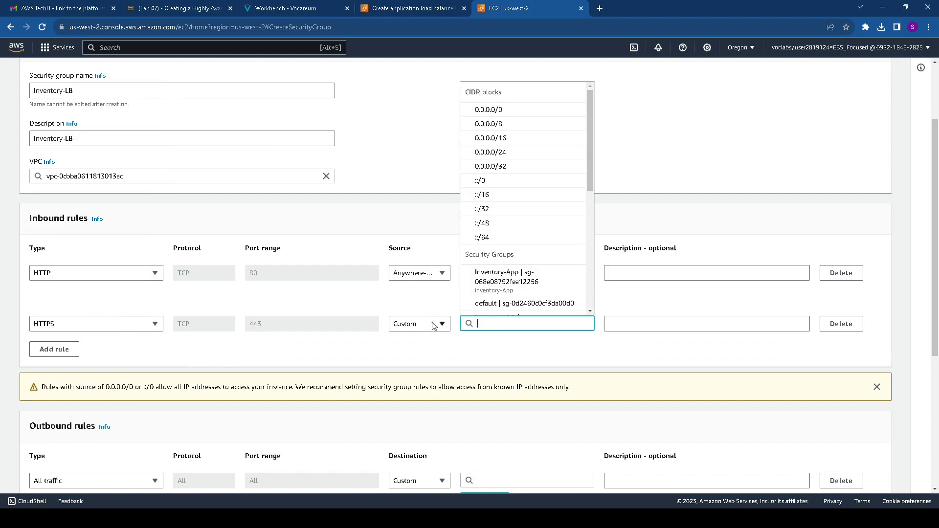
click(434, 323)
click(432, 353)
scroll(533, 345, down, 3)
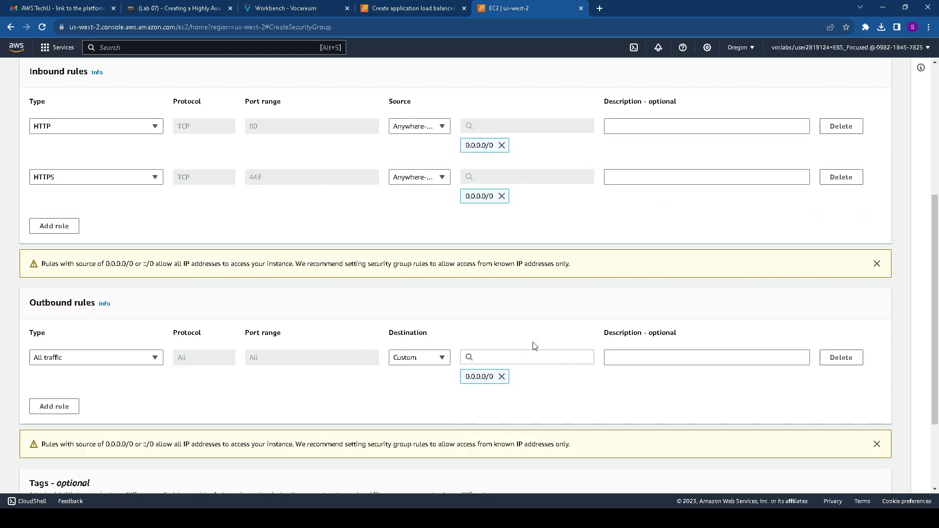
scroll(538, 348, down, 3)
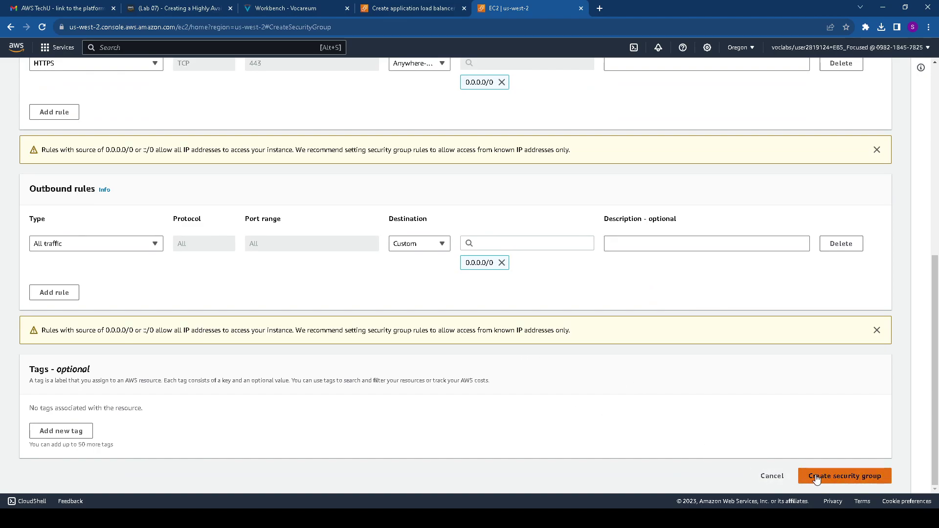
click(815, 476)
click(274, 9)
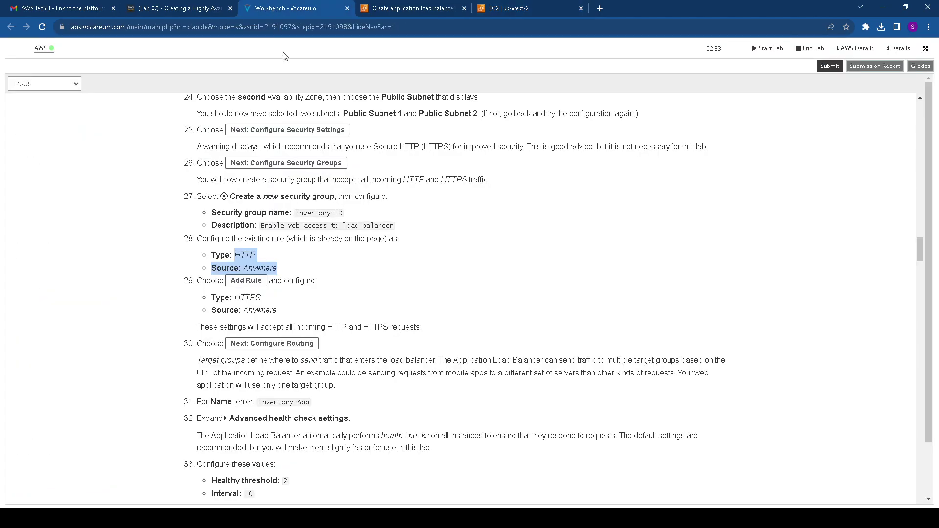
Refresh the security groups, attach Inventory-LB to the load balancer, and remove default
scroll(315, 258, down, 2)
scroll(299, 258, down, 1)
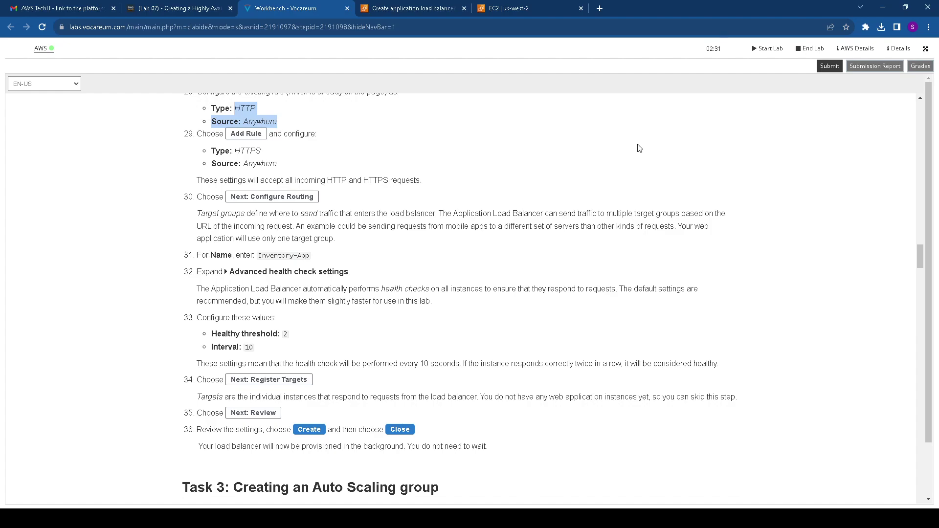
click(388, 7)
scroll(193, 245, down, 2)
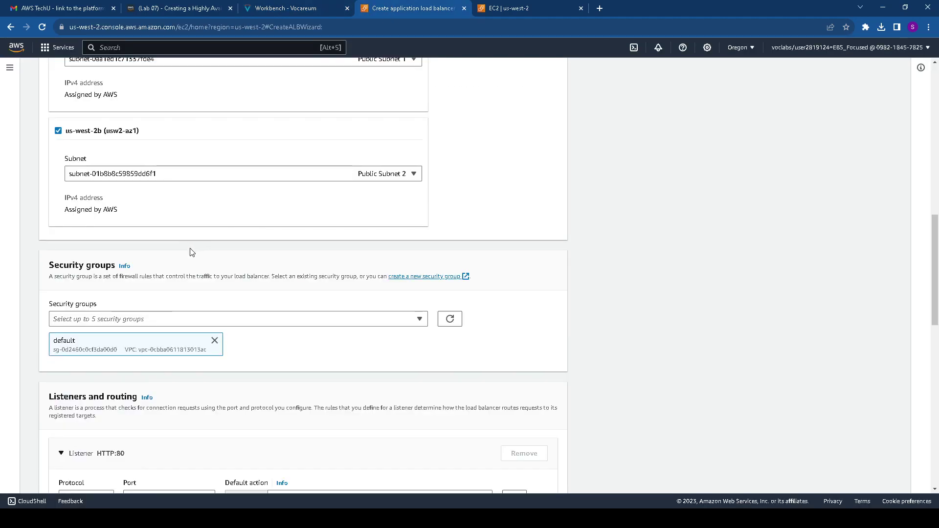
scroll(247, 305, down, 1)
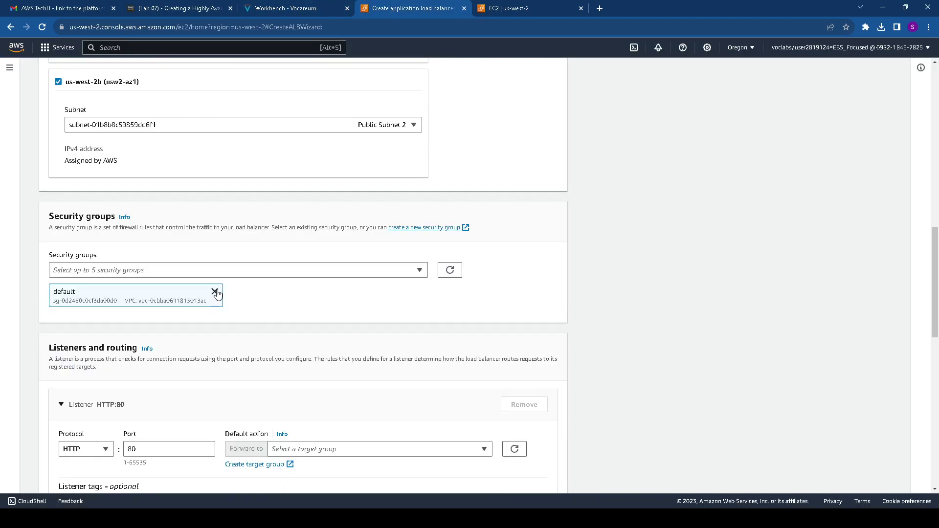
click(415, 272)
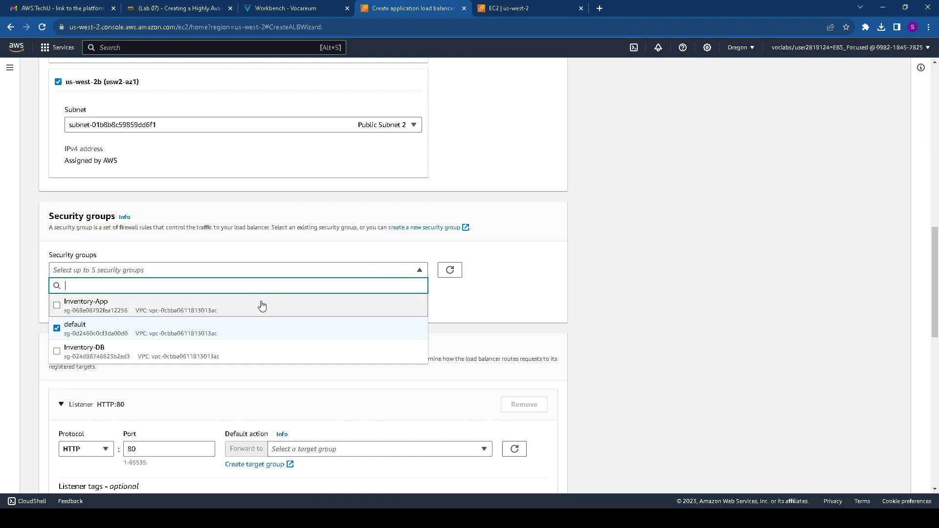
click(464, 301)
click(450, 270)
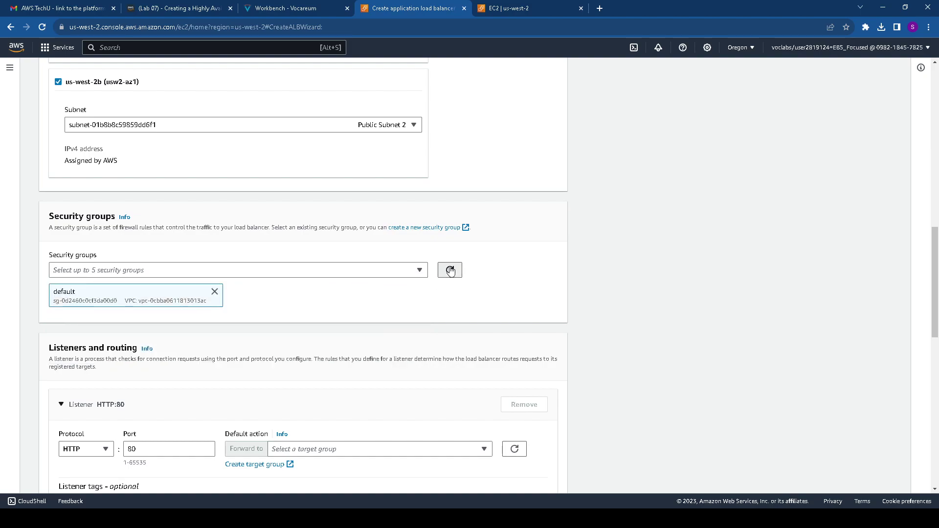
click(385, 273)
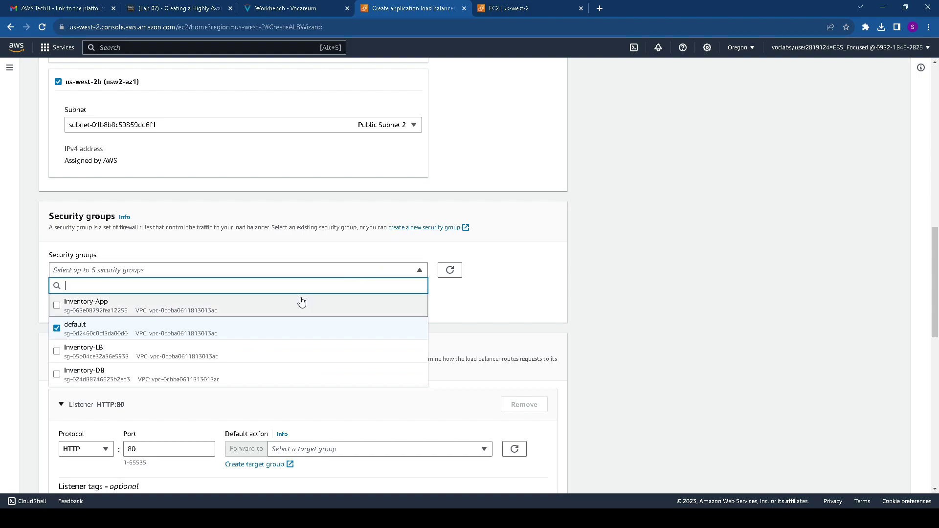
click(145, 352)
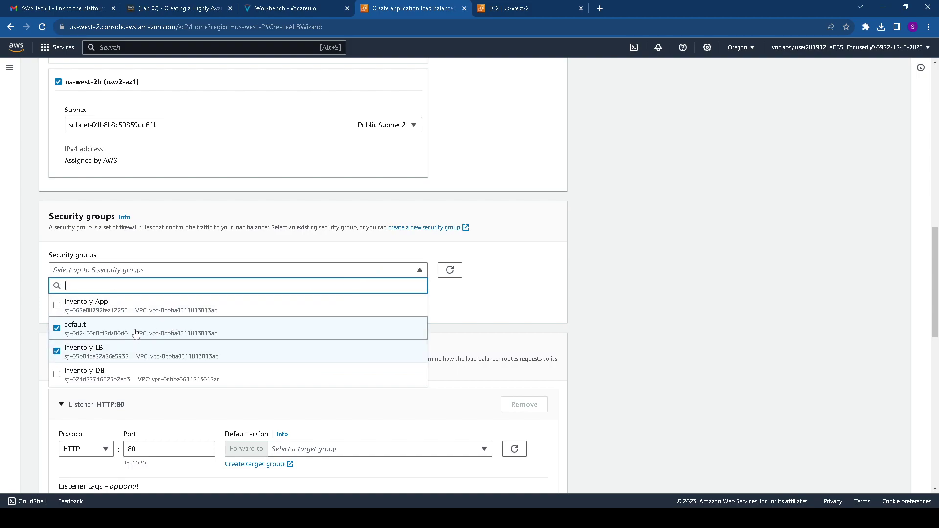
click(507, 315)
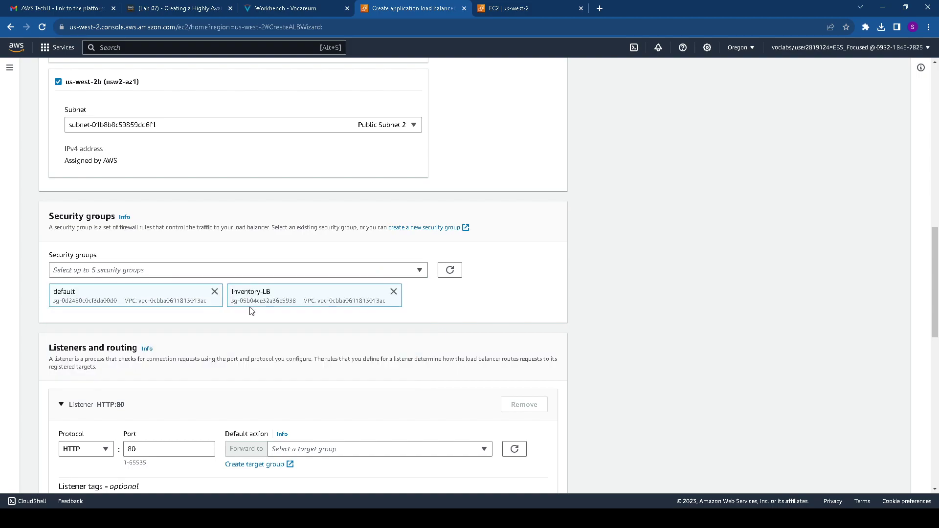
click(214, 291)
scroll(294, 289, down, 3)
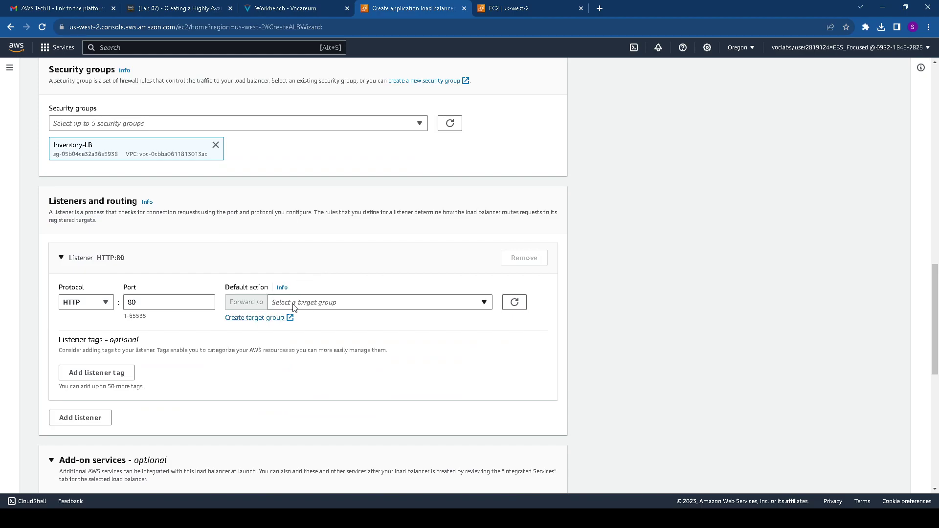
Start a new target group named Inventory-App, copying the name from the lab instructions
click(272, 317)
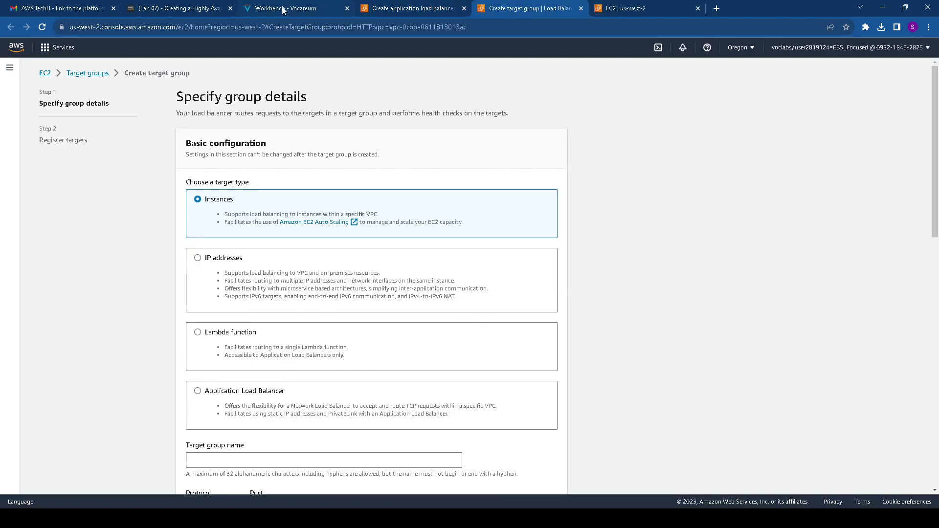
click(283, 10)
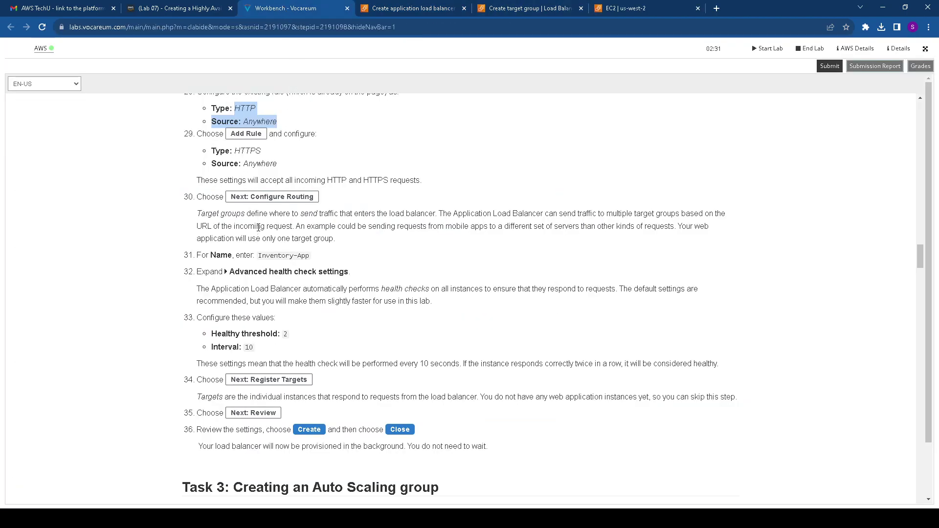
scroll(260, 255, up, 2)
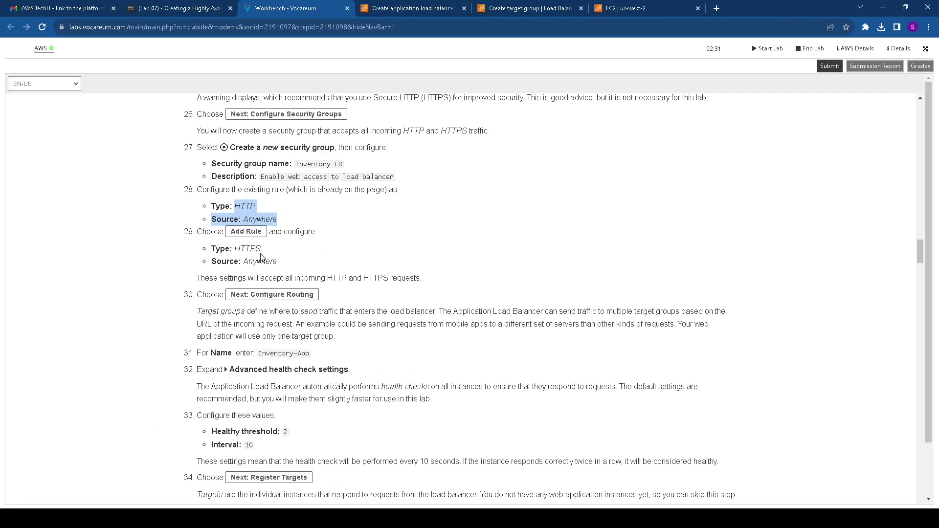
scroll(260, 254, down, 3)
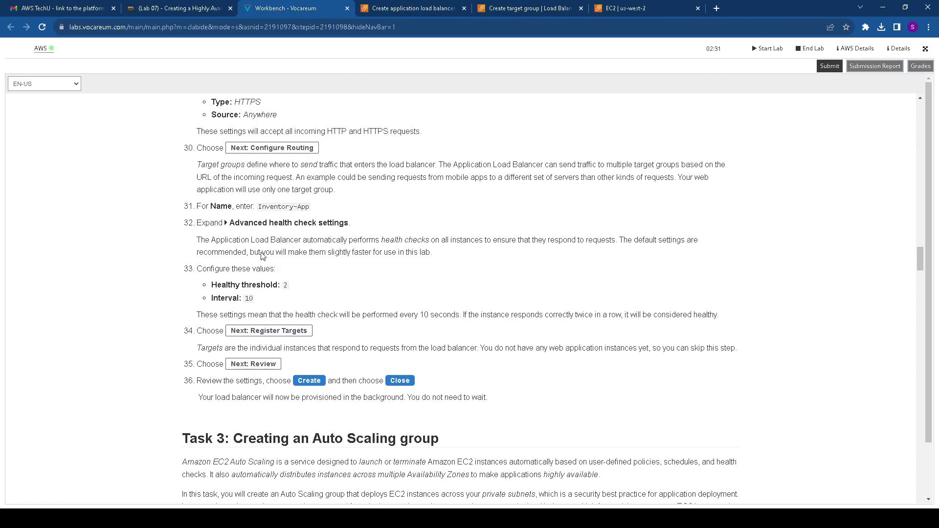
scroll(257, 215, up, 1)
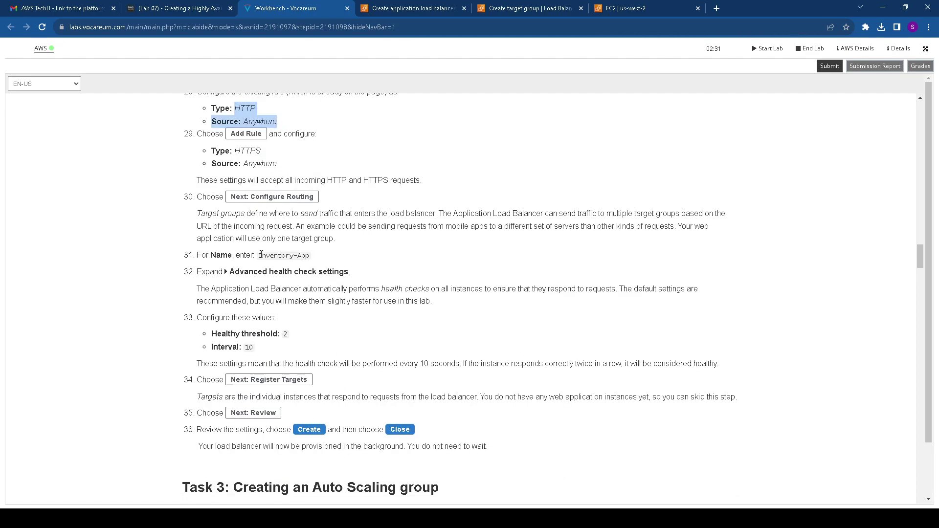
drag(260, 253, 310, 256)
key(ctrl+c)
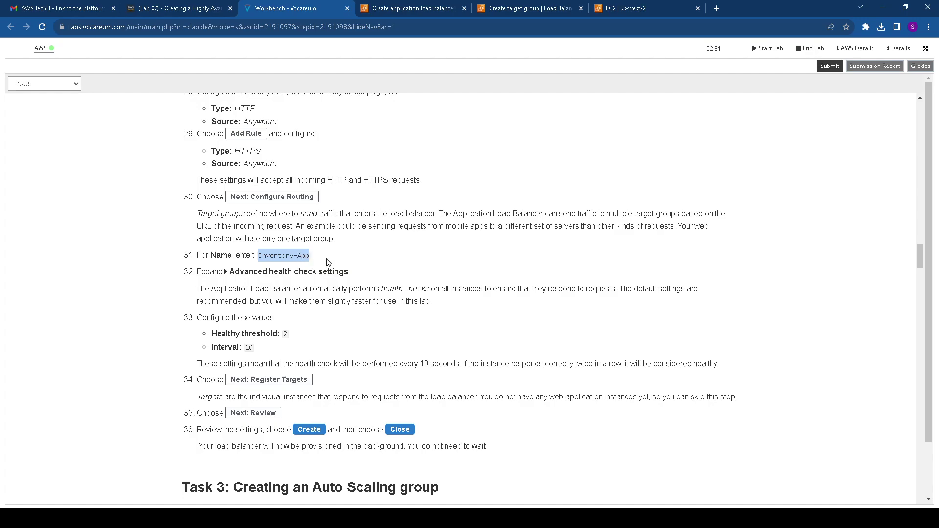
click(592, 8)
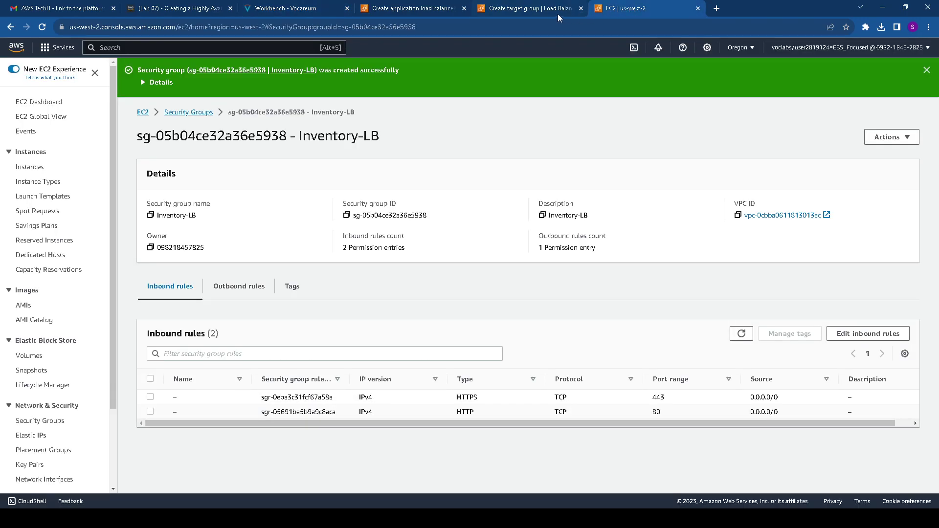
click(697, 8)
scroll(228, 197, down, 4)
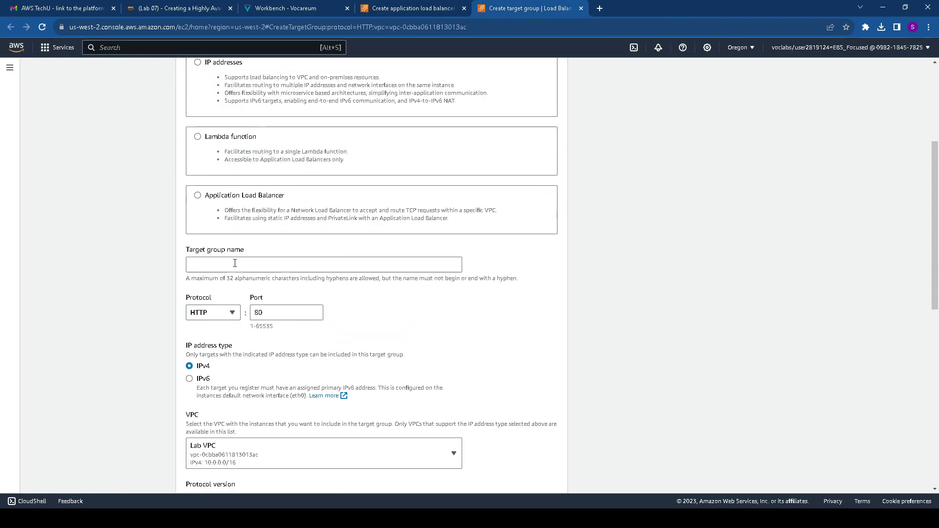
click(234, 264)
key(ctrl+v)
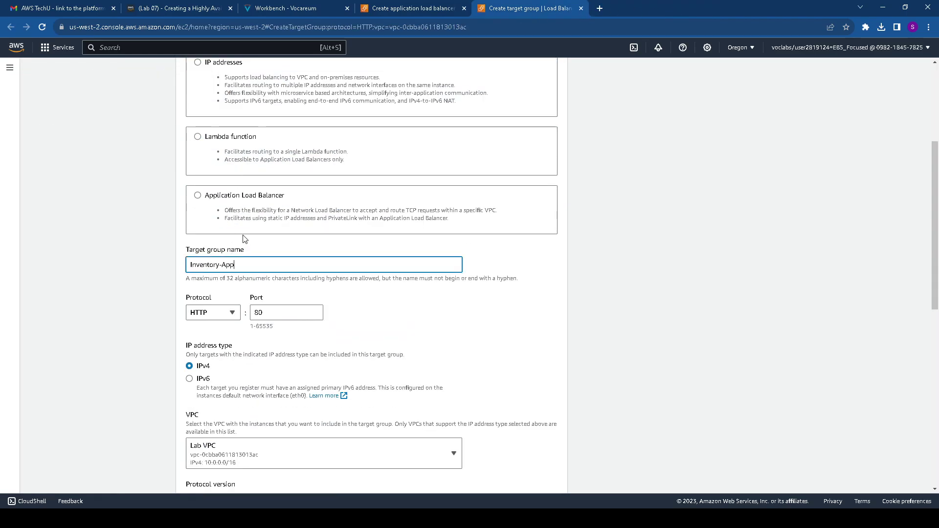
Change the advanced health check healthy threshold from 5 to 2 and proceed to Register targets
scroll(244, 242, down, 2)
scroll(252, 318, down, 2)
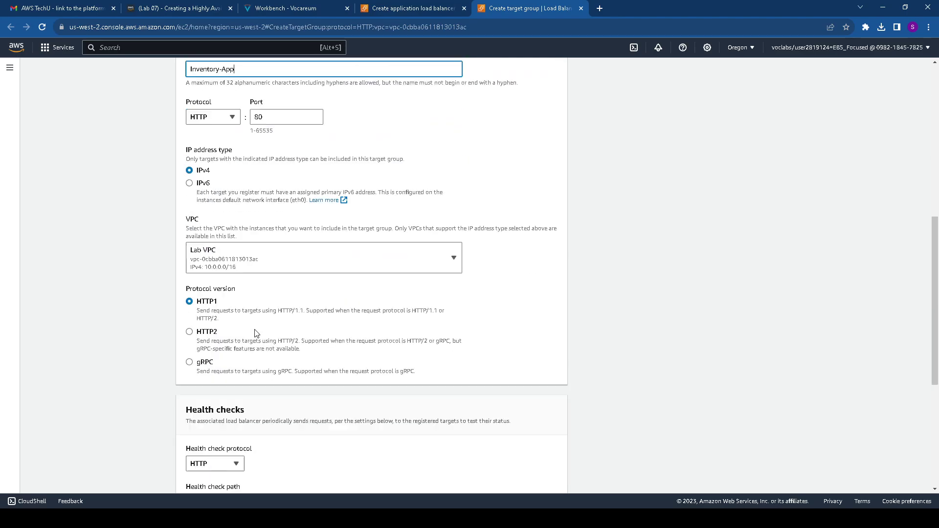
scroll(255, 333, down, 4)
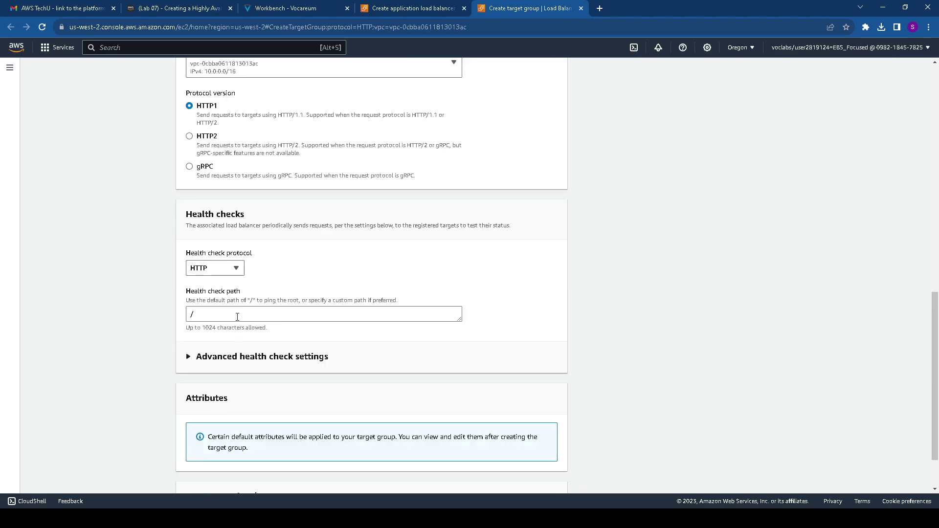
click(227, 358)
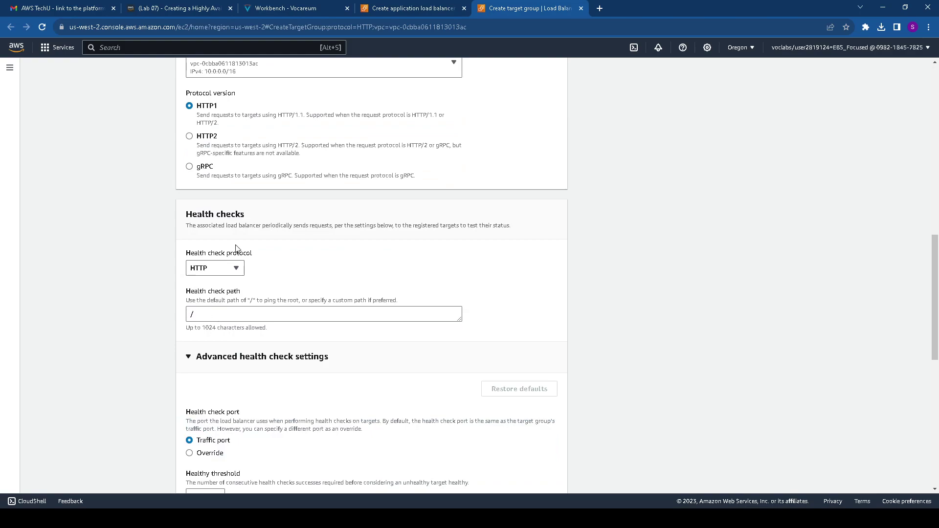
click(285, 4)
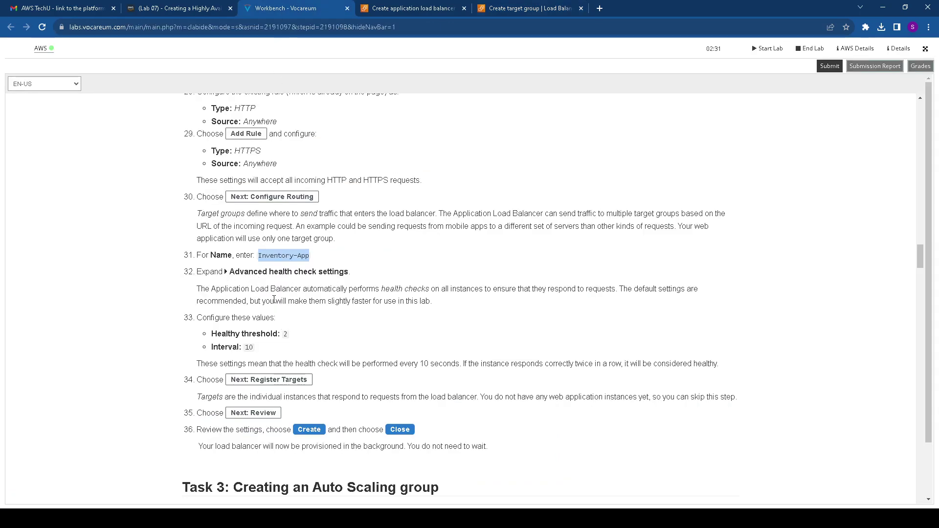
drag(281, 334, 295, 339)
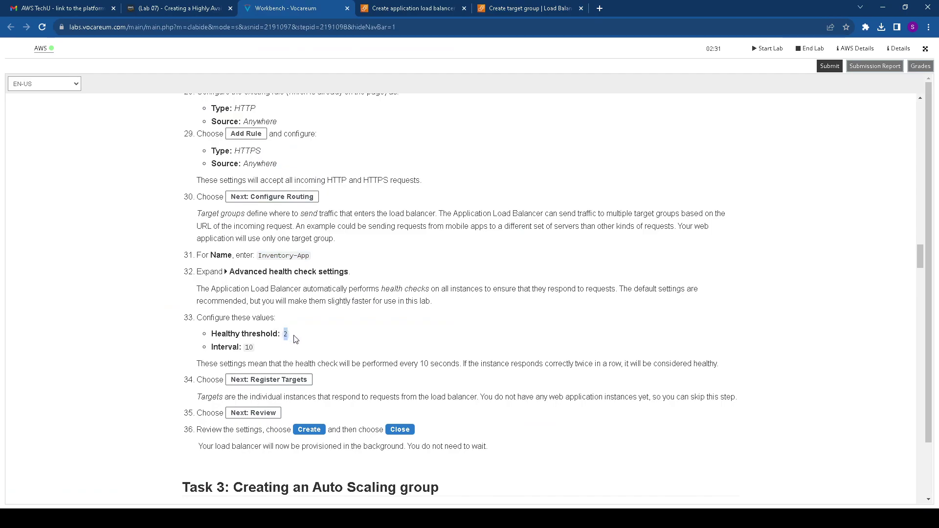
click(482, 9)
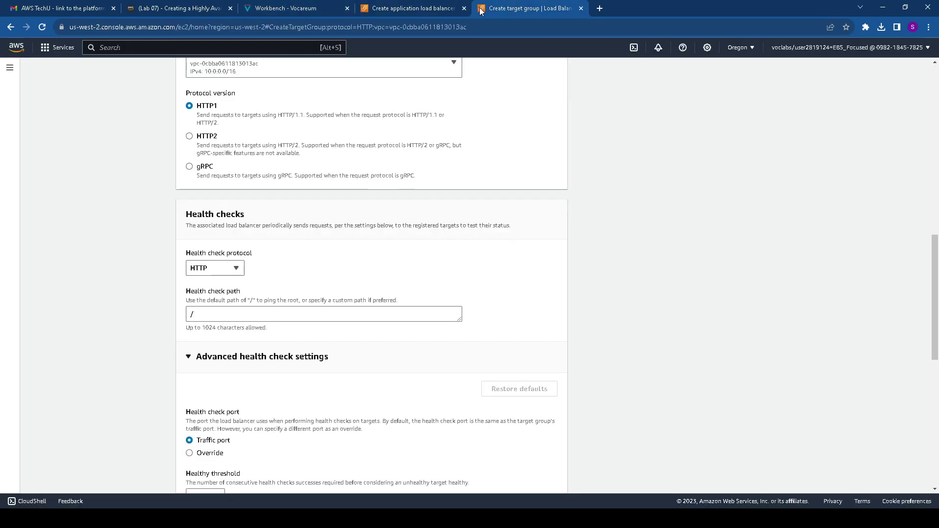
scroll(232, 352, down, 4)
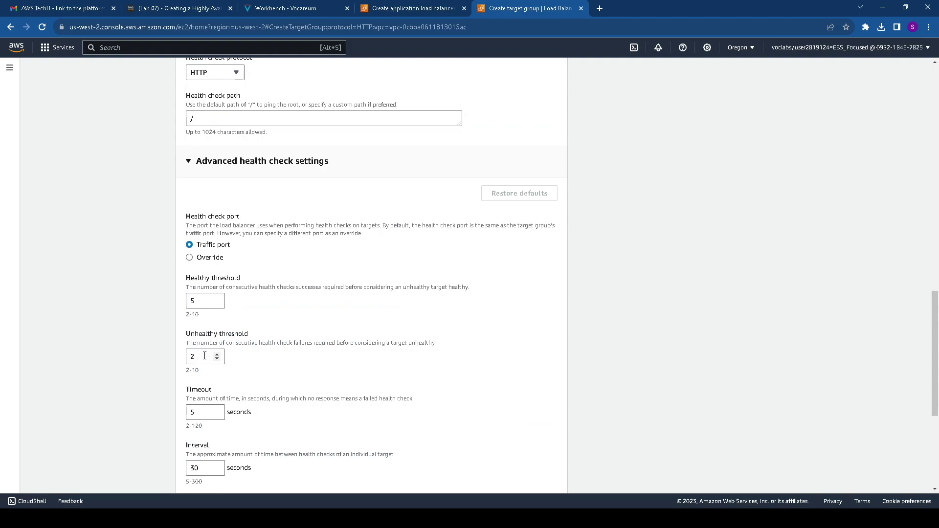
drag(215, 301, 183, 304)
text(2)
scroll(224, 425, down, 2)
click(192, 370)
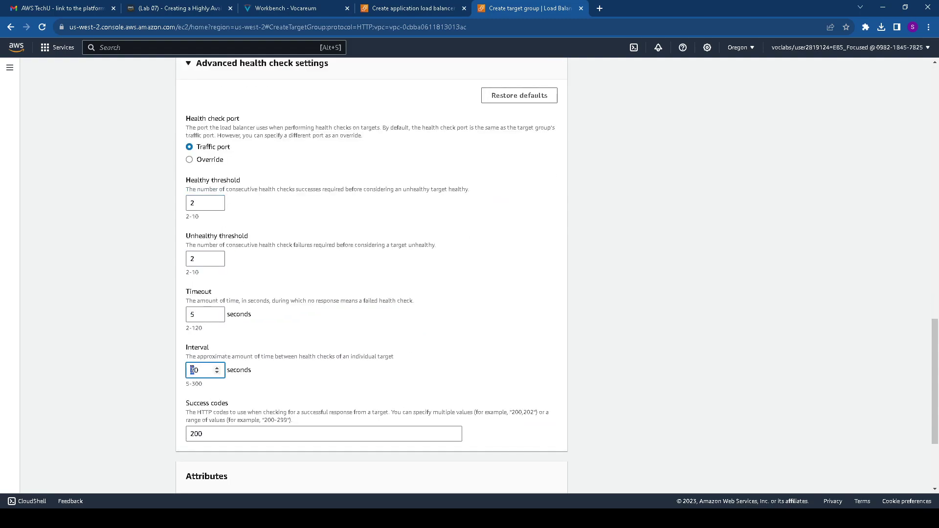
scroll(243, 406, down, 3)
click(547, 477)
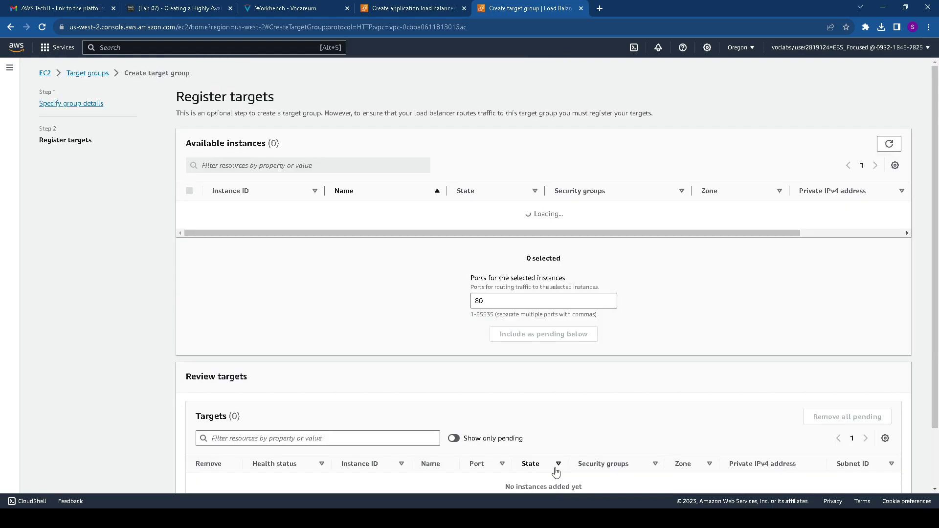
Create the Inventory-App target group with no targets and refresh the load balancer's target group list
scroll(887, 364, down, 2)
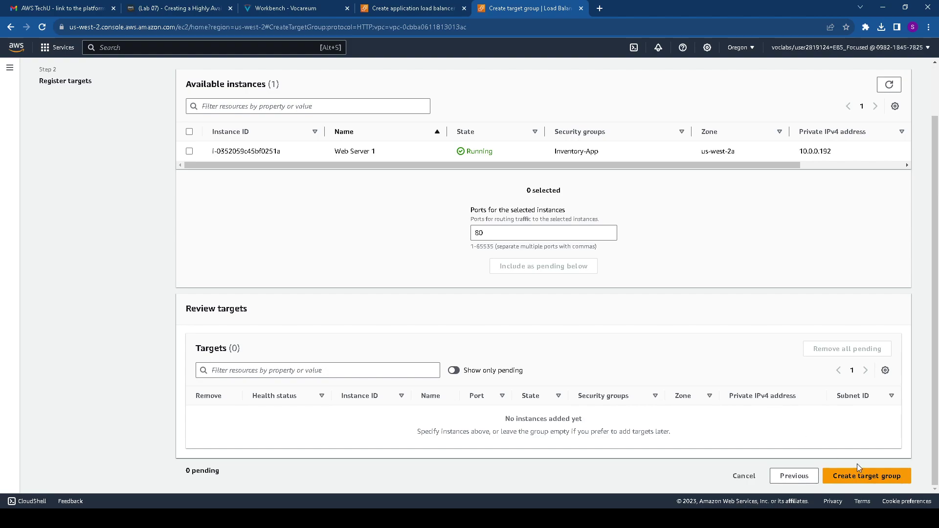
click(870, 476)
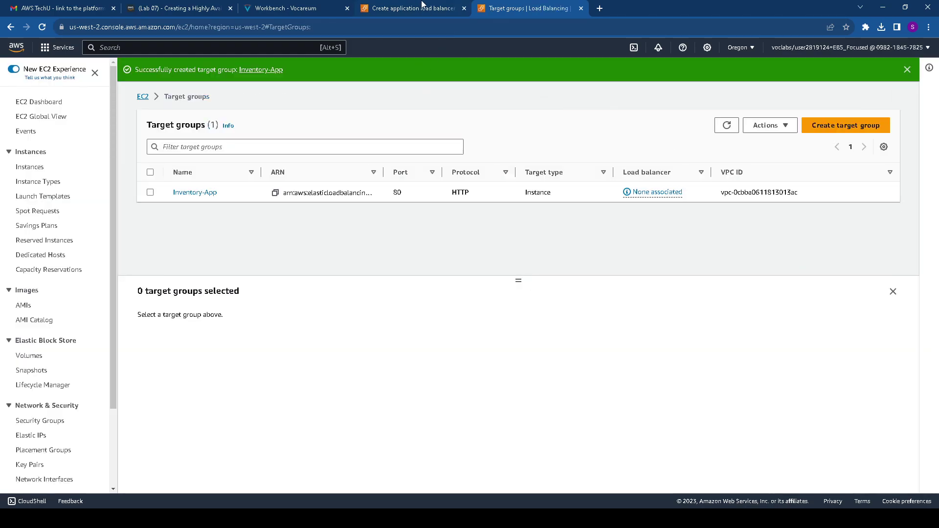
click(424, 5)
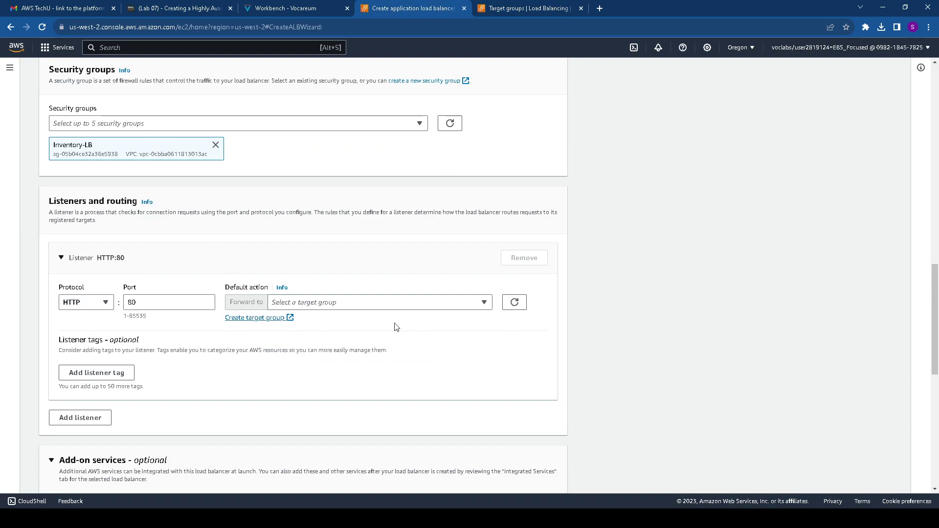
click(514, 301)
Forward the HTTP:80 listener to Inventory-App, create Inventory-LB, and view it provisioning
click(483, 304)
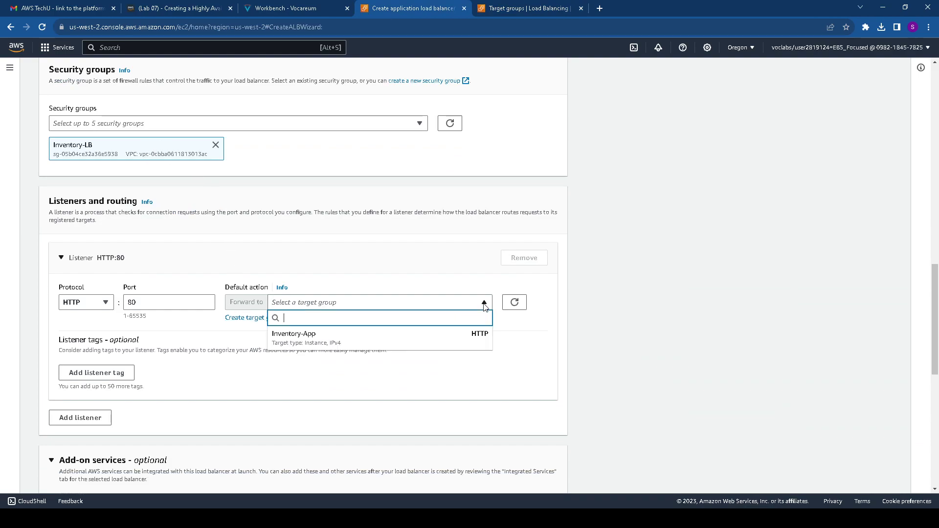
click(349, 342)
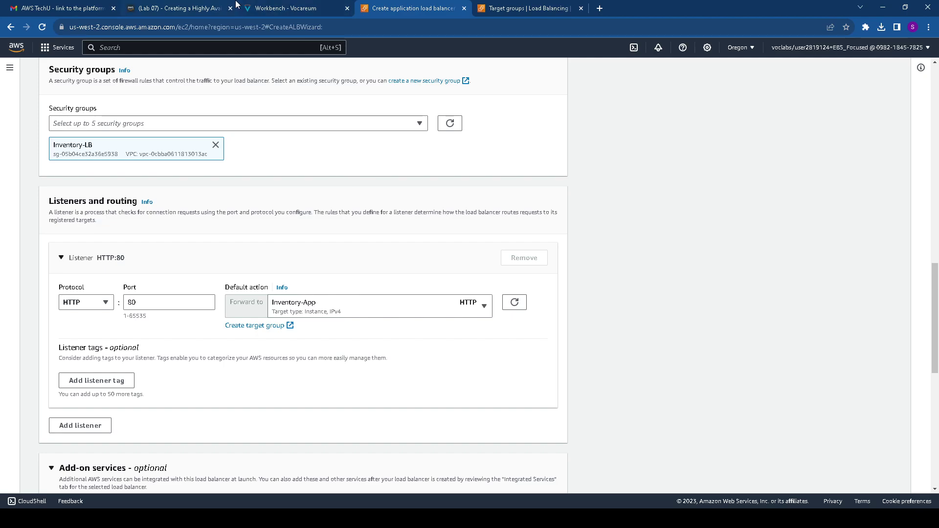
scroll(245, 362, down, 7)
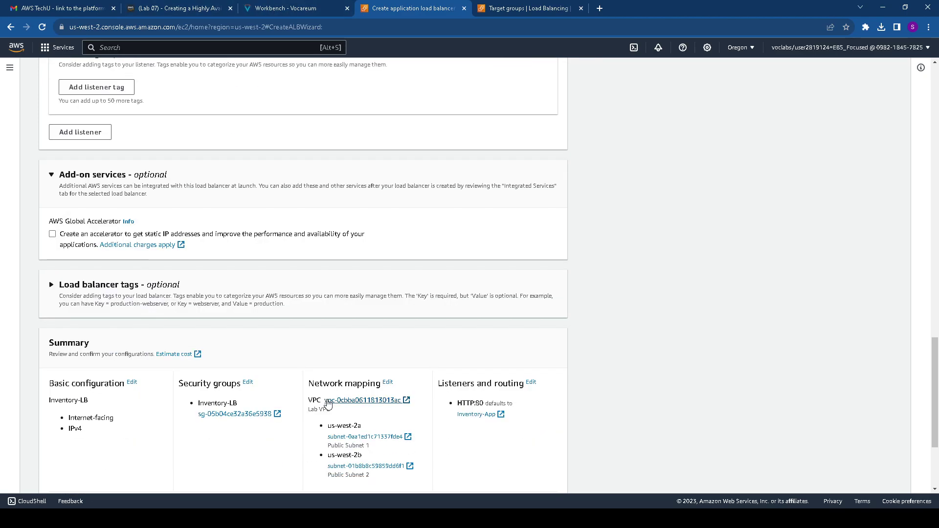
scroll(340, 403, down, 1)
scroll(340, 408, down, 1)
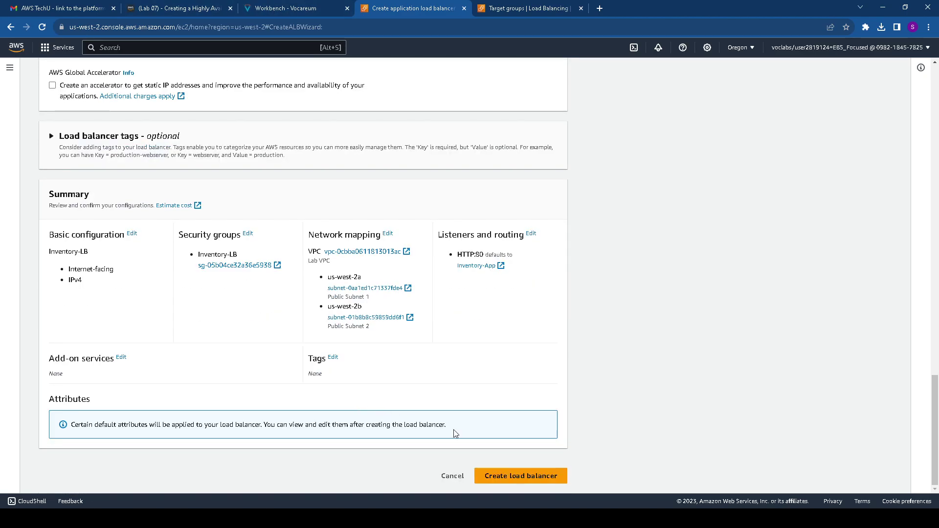
click(518, 476)
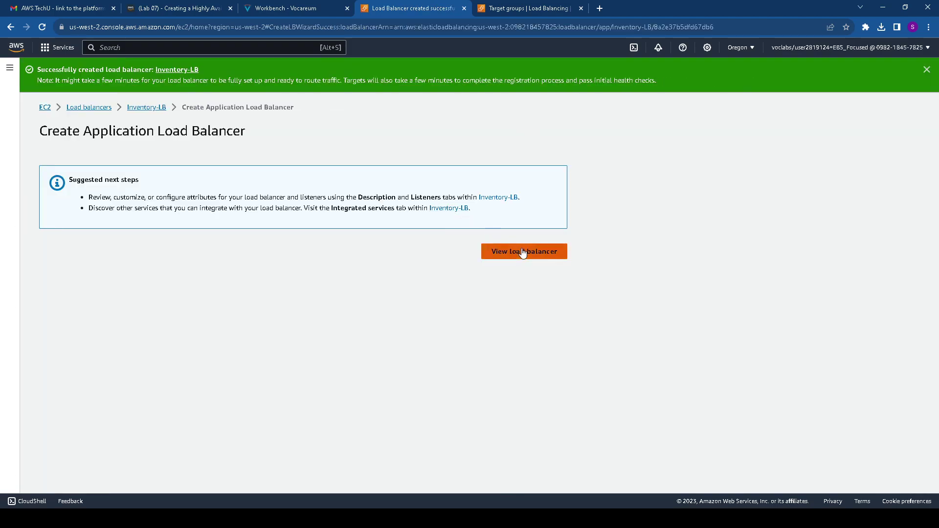
click(519, 251)
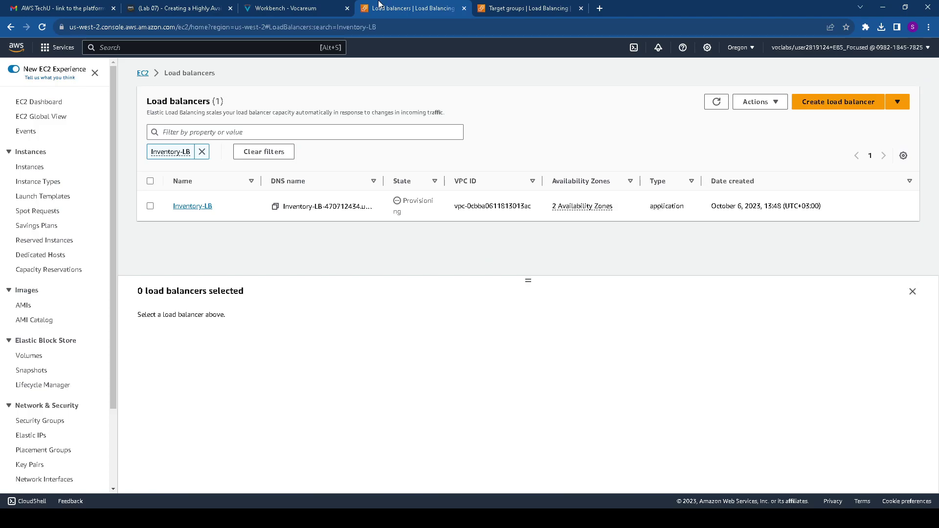
click(303, 14)
Read through the Task 3 instructions and close the Target groups page
scroll(300, 296, down, 3)
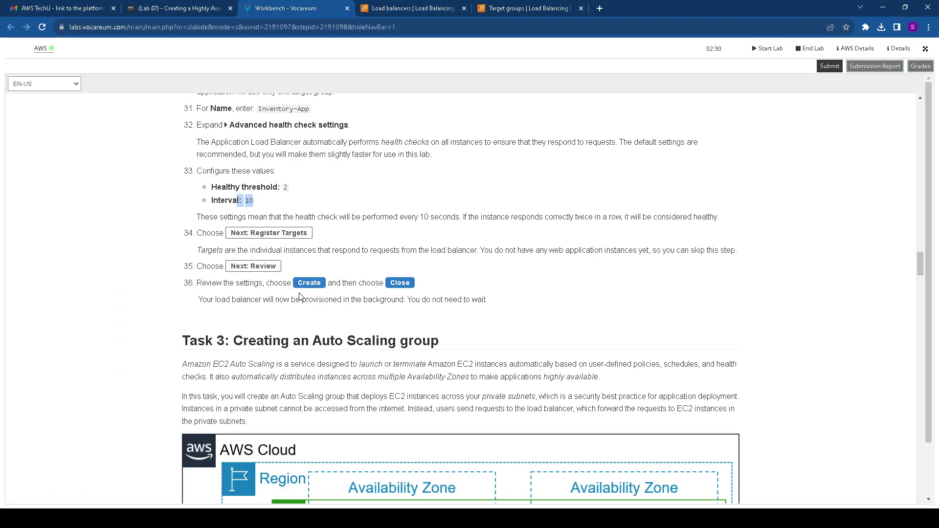
scroll(297, 296, down, 2)
drag(179, 243, 456, 241)
scroll(454, 240, down, 2)
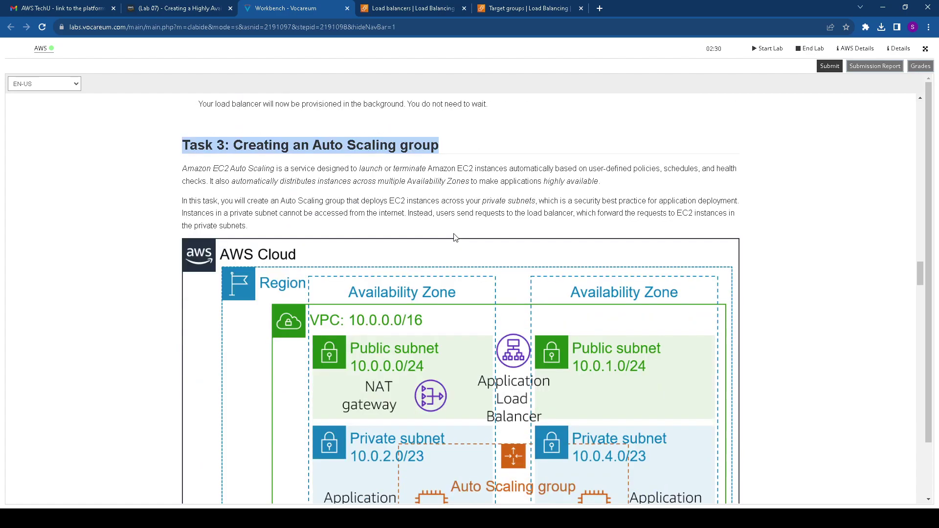
scroll(464, 288, down, 1)
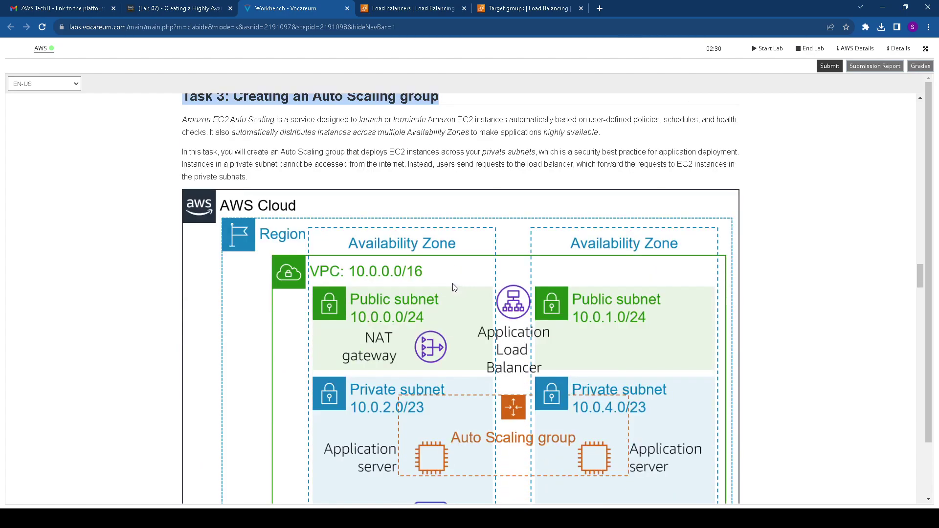
scroll(454, 289, down, 2)
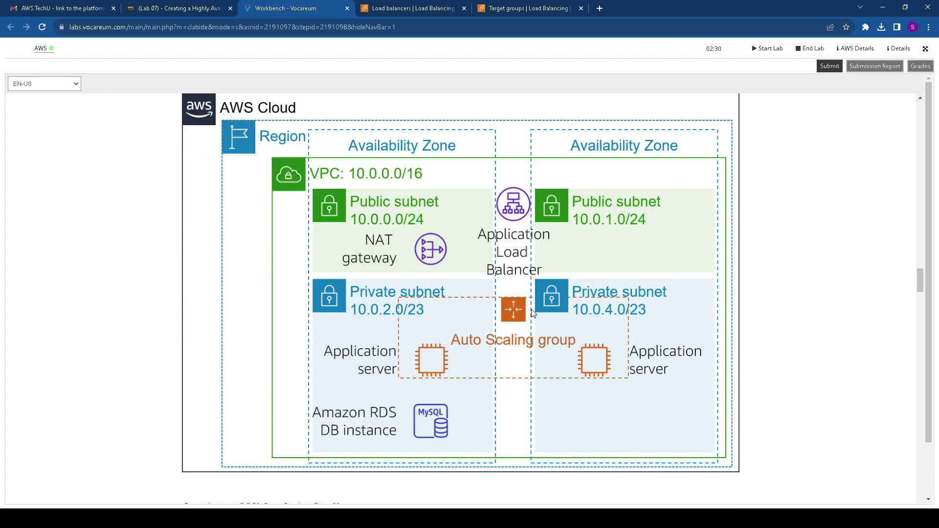
scroll(380, 344, down, 5)
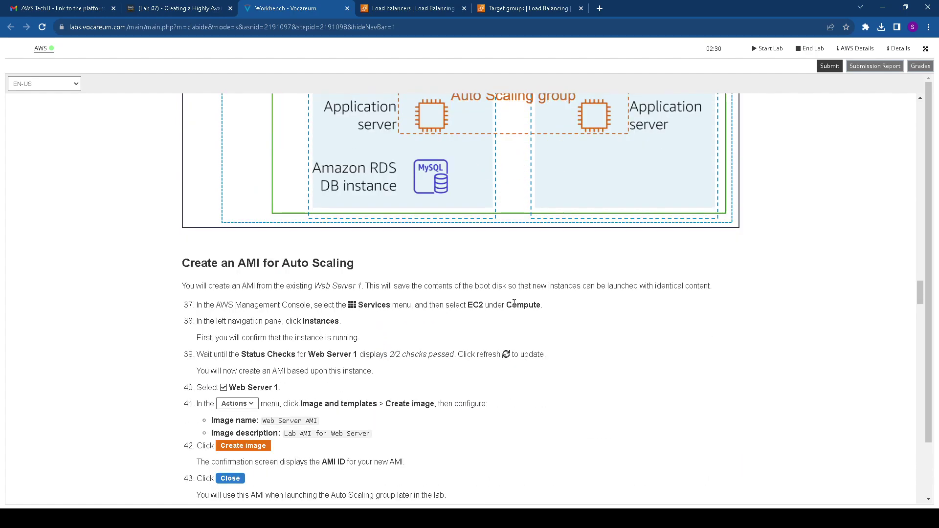
click(528, 8)
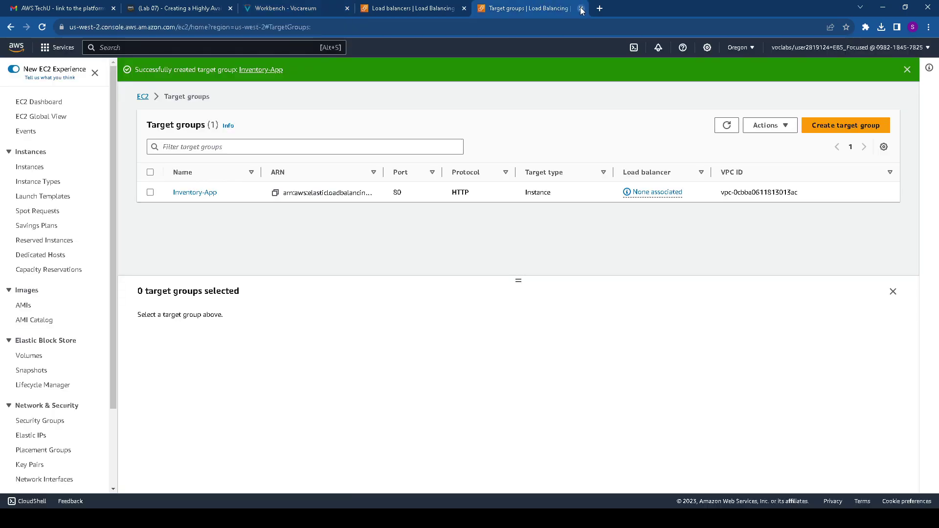
click(581, 8)
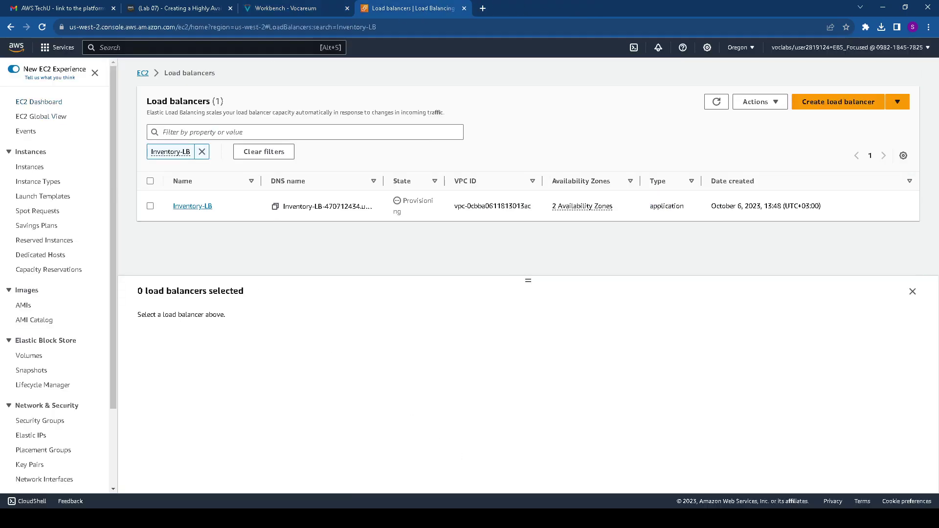
key(ctrl+shift+Tab)
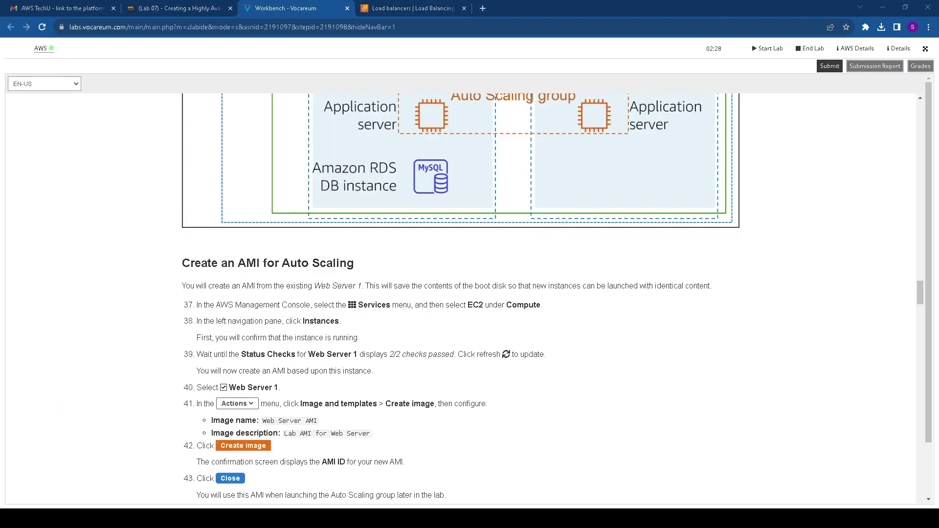
Review the Create an AMI for Auto Scaling steps and copy the name Web Server AMI
drag(165, 257, 422, 258)
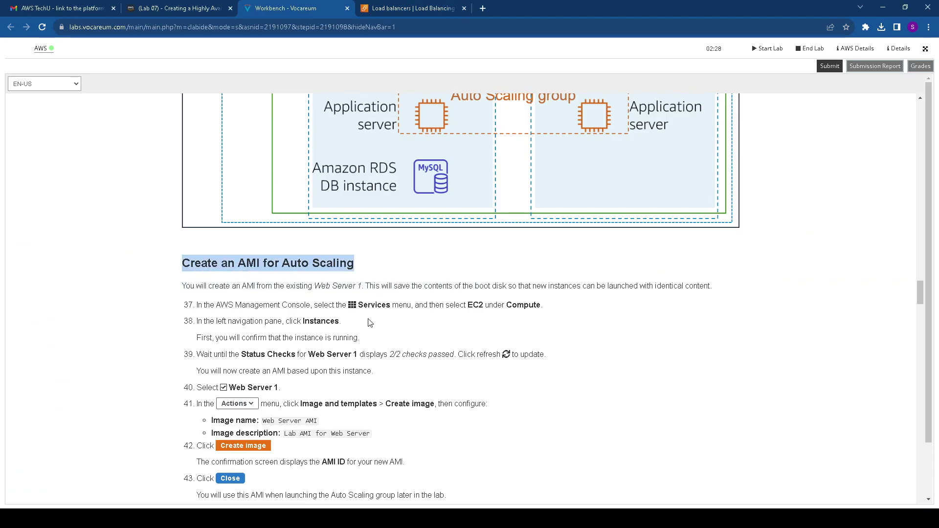
drag(467, 304, 367, 305)
double_click(523, 304)
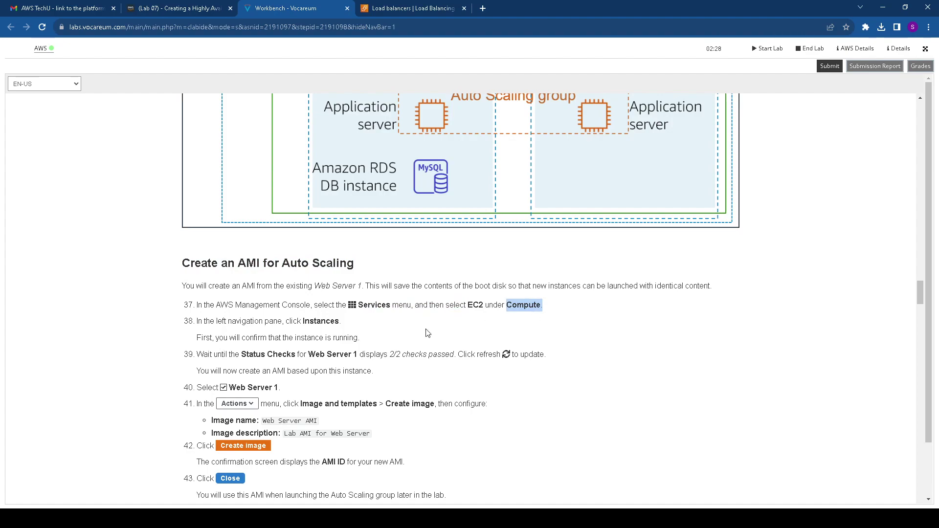
double_click(313, 321)
drag(246, 354, 370, 355)
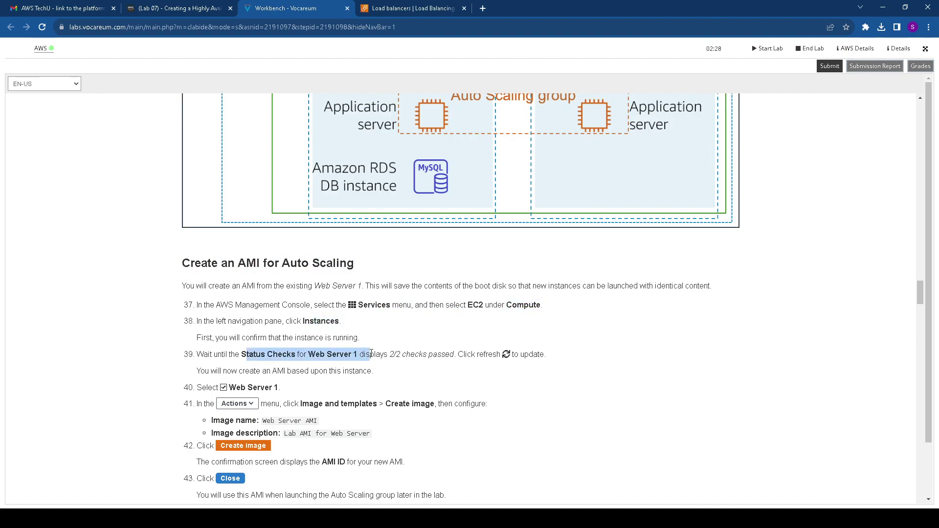
drag(232, 387, 295, 389)
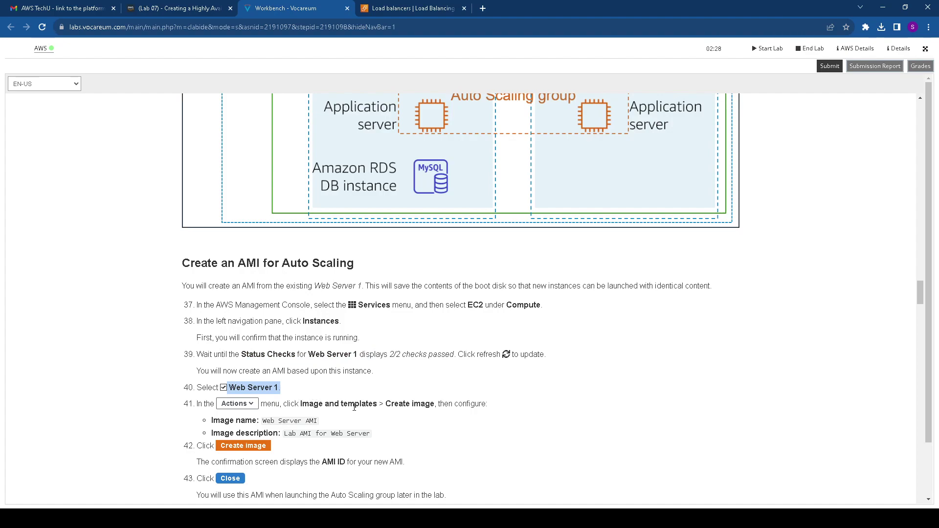
drag(261, 419, 319, 421)
key(ctrl+c)
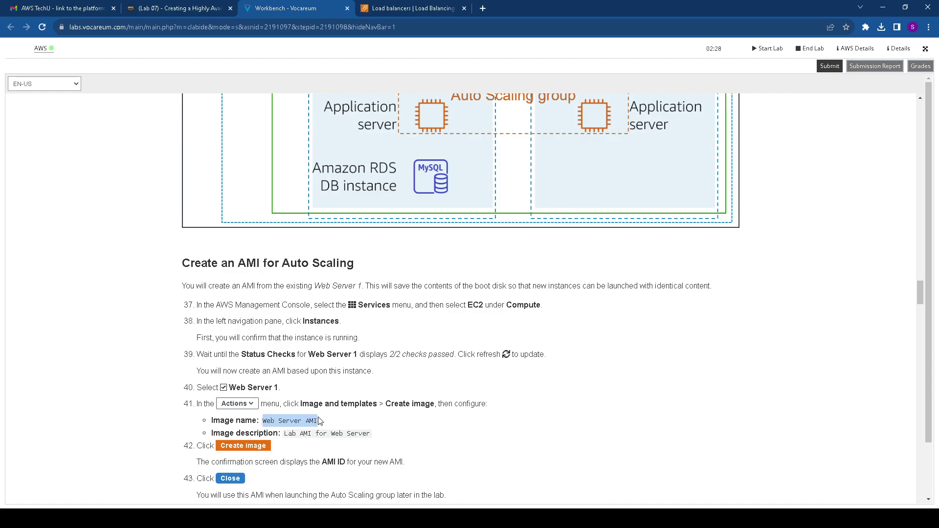
click(435, 8)
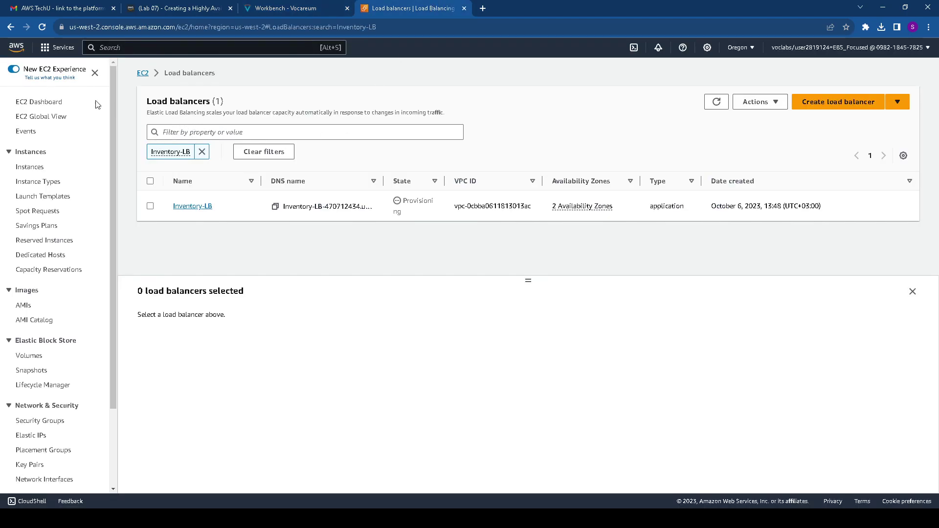
Start creating an image from Web Server 1 and name it Web Server AMI
click(29, 167)
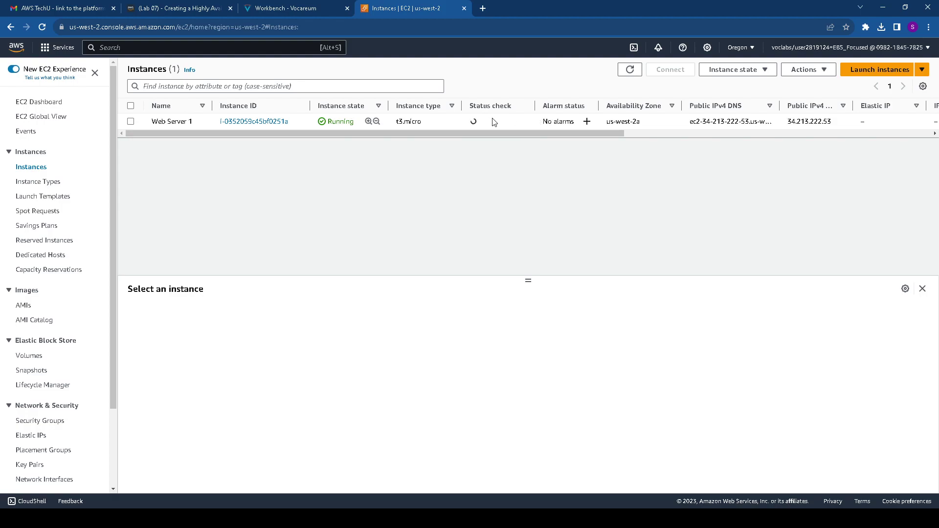
drag(469, 123, 539, 124)
click(825, 70)
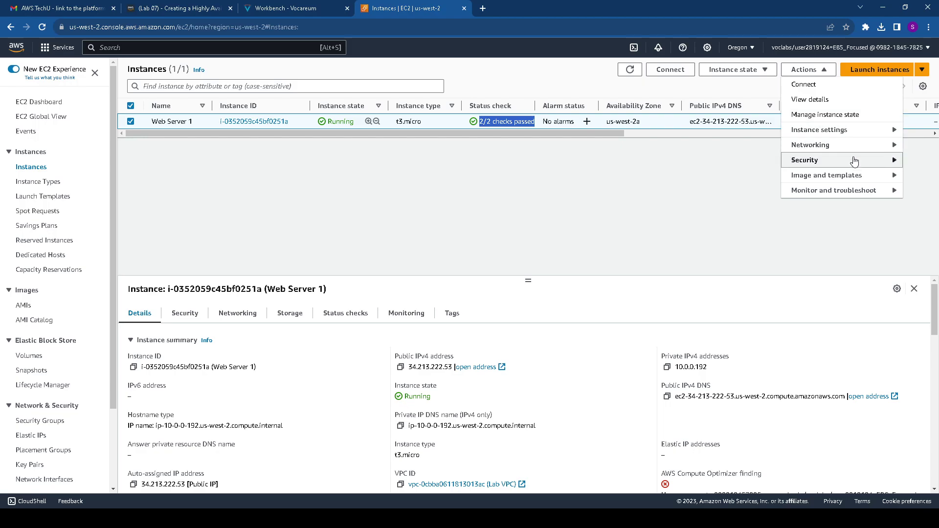
click(860, 182)
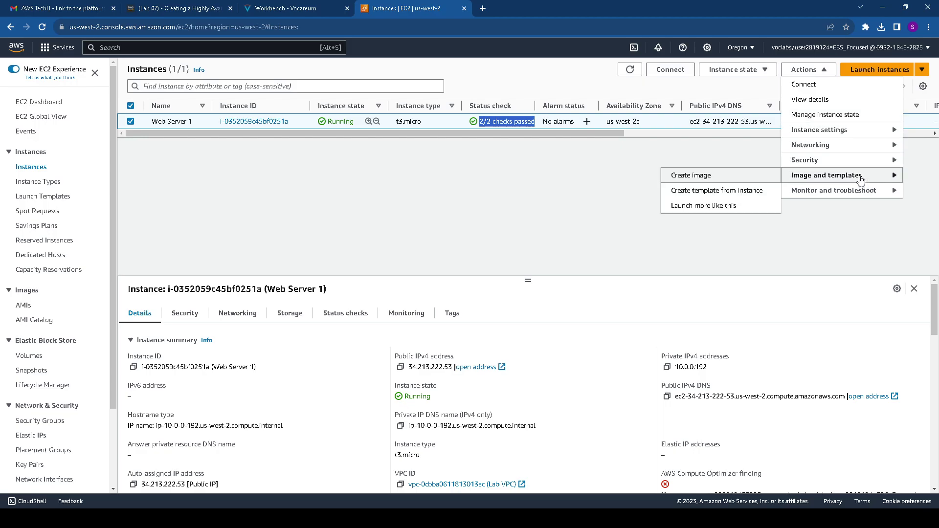
click(738, 176)
click(100, 191)
key(ctrl+v)
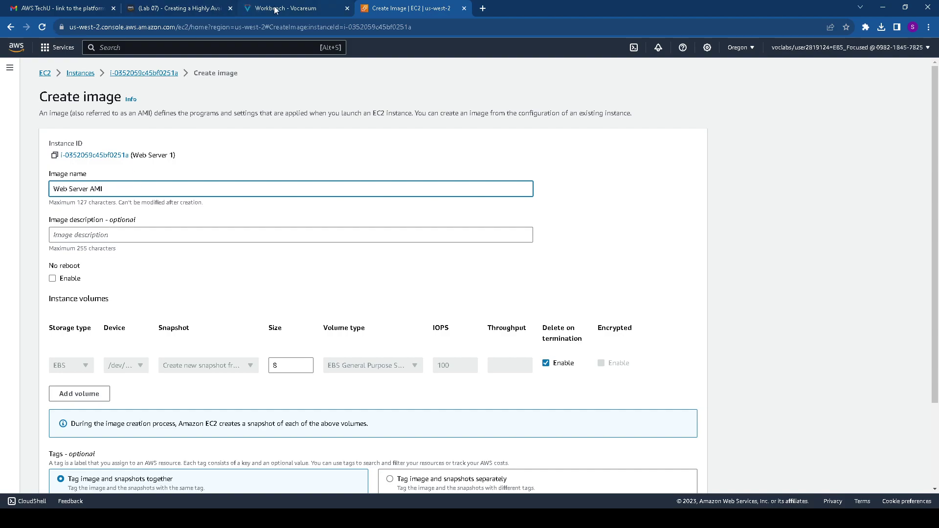
Describe the image as 'Lab AMI for Web Server', create it, and view it Pending
click(289, 9)
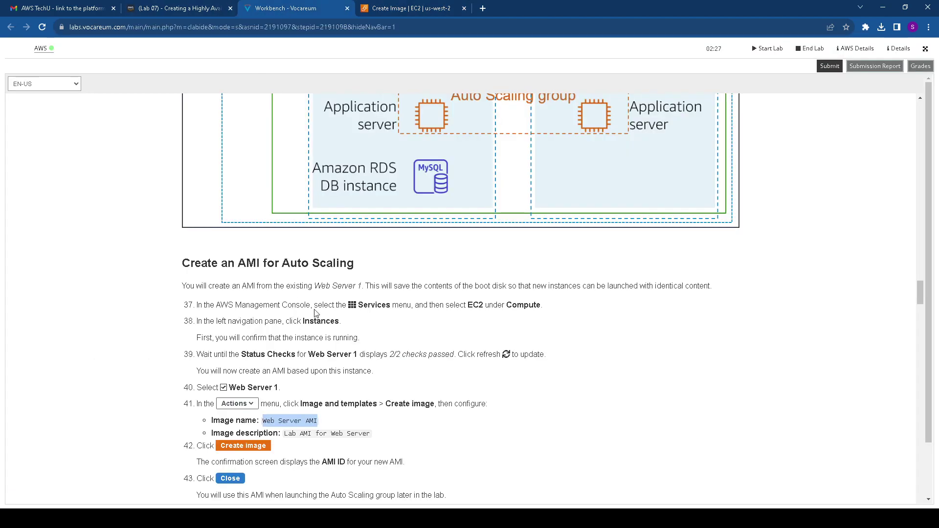
drag(370, 435, 286, 437)
key(ctrl+c)
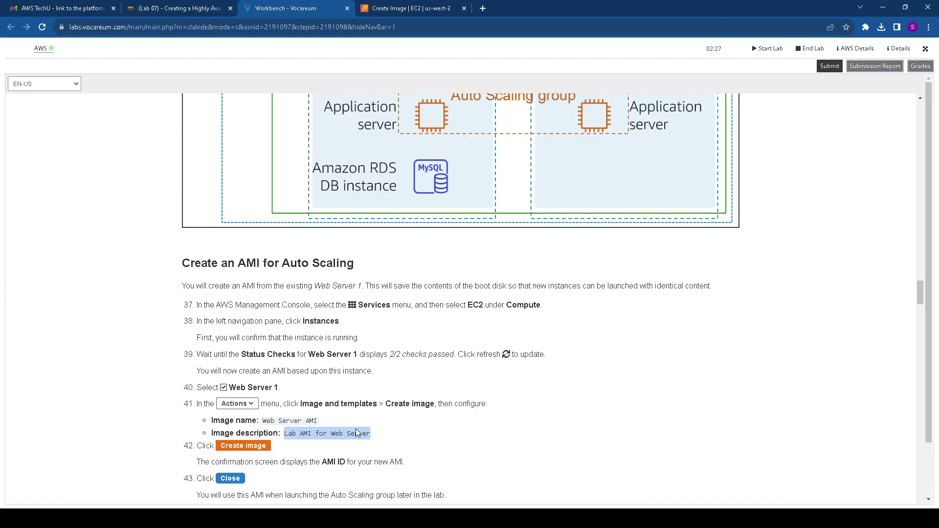
click(391, 8)
click(150, 235)
key(ctrl+v)
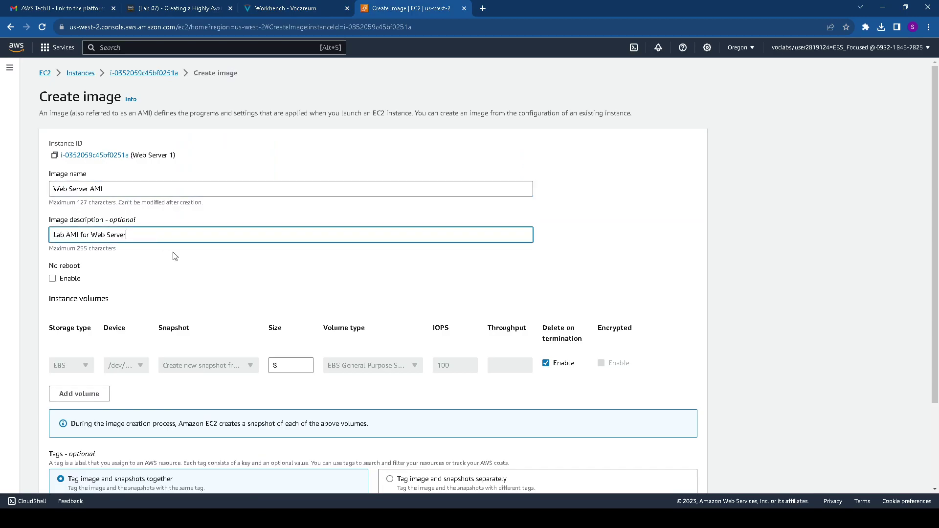
scroll(176, 306, down, 2)
click(647, 470)
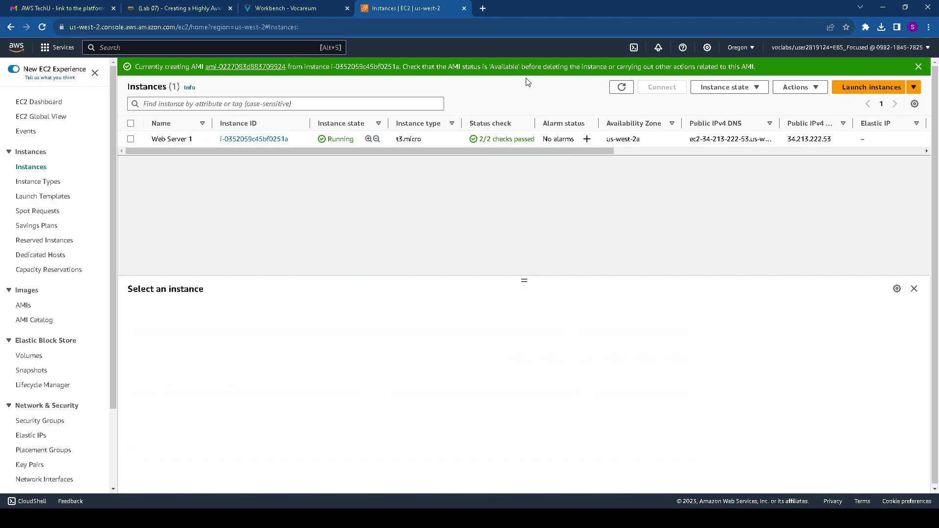
middle_click(255, 67)
click(524, 9)
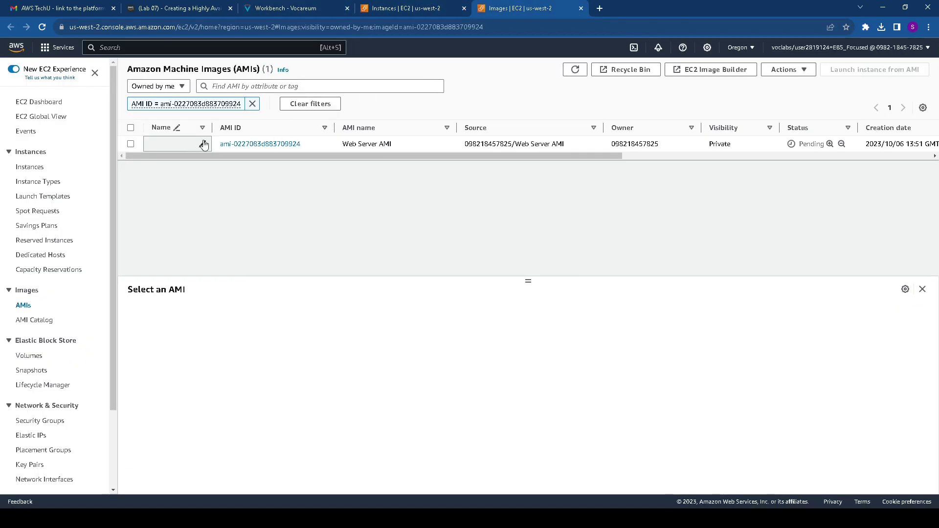
Read the Launch Templates steps and the Inventory-LT launch template name setting in the instructions
click(293, 8)
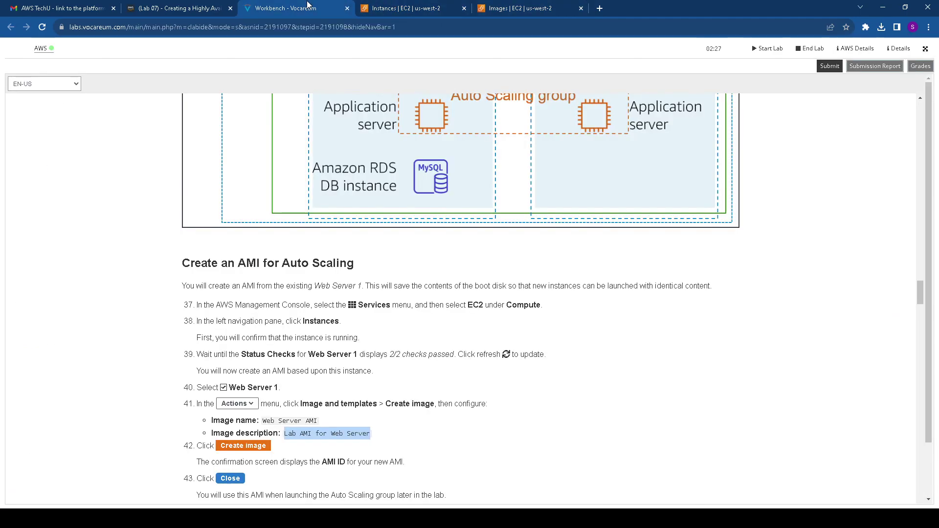
scroll(313, 330, down, 4)
scroll(314, 330, down, 1)
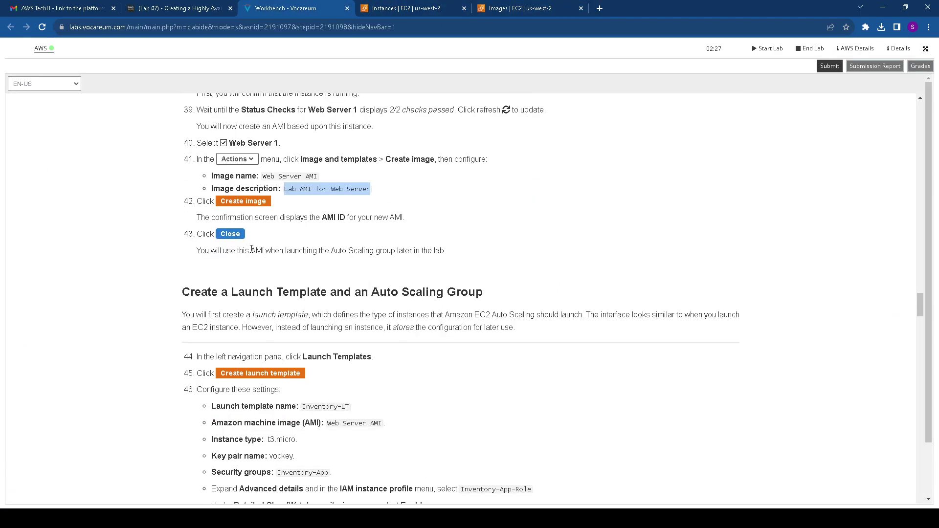
drag(180, 291, 481, 293)
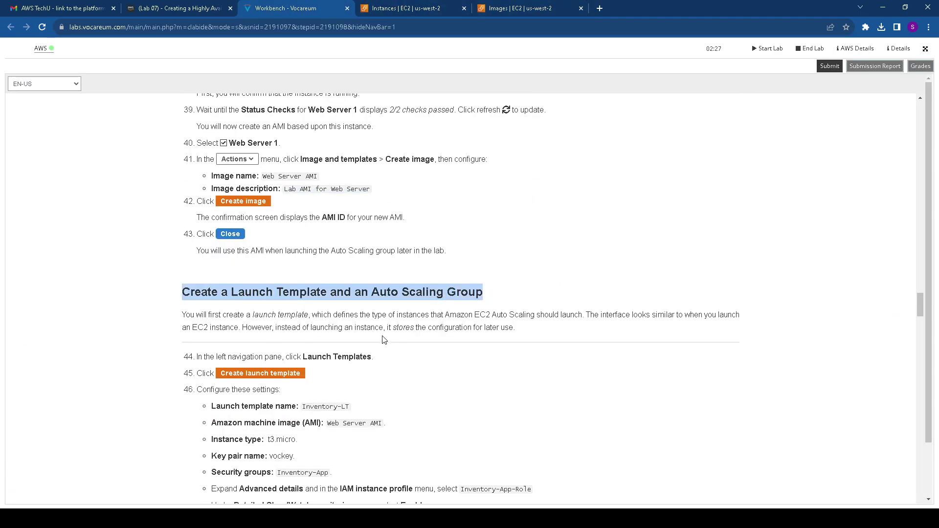
scroll(372, 343, down, 2)
drag(303, 258, 384, 259)
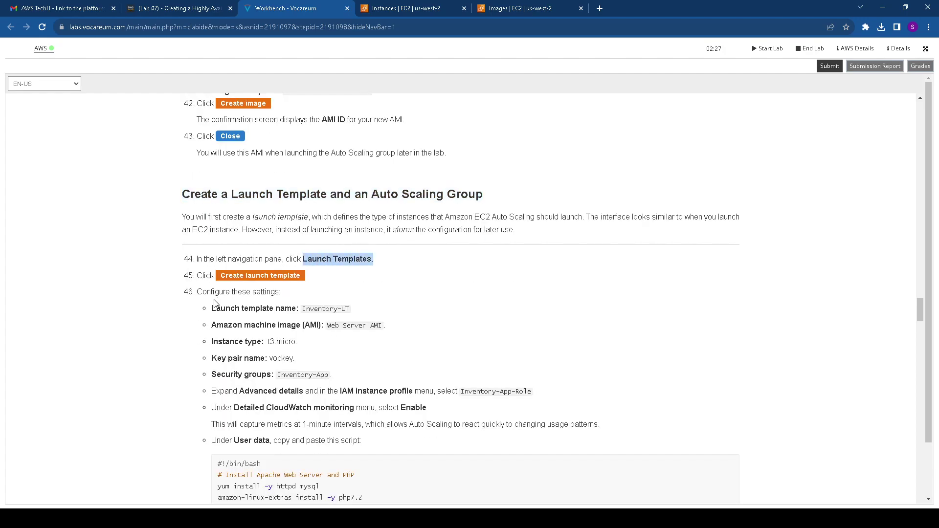
drag(207, 310, 352, 309)
key(ctrl+c)
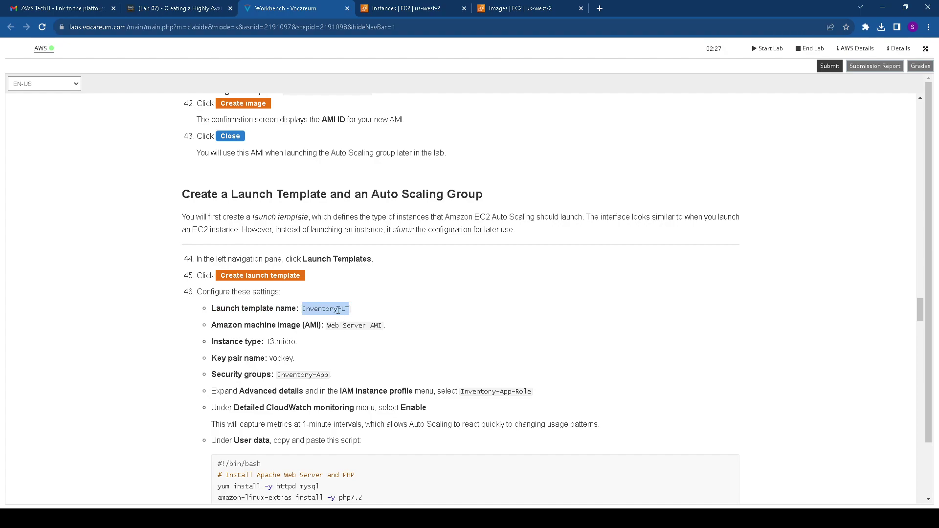
click(444, 5)
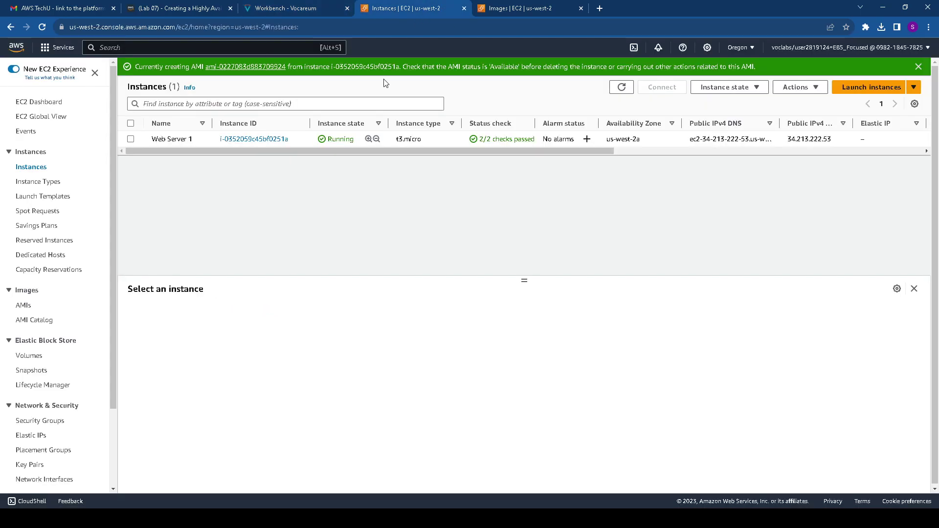
Start a new launch template named Inventory-LT and check the lab's required t3.micro instance type
click(56, 183)
click(61, 196)
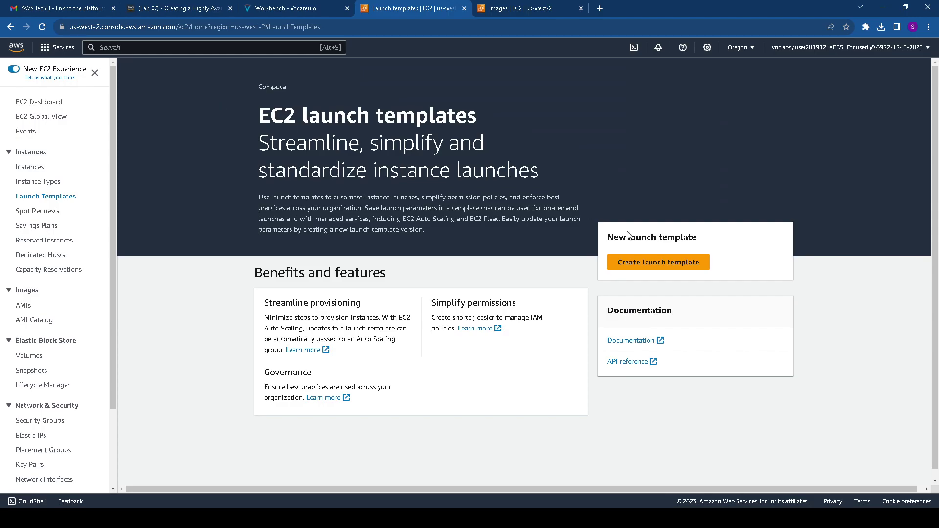
click(690, 264)
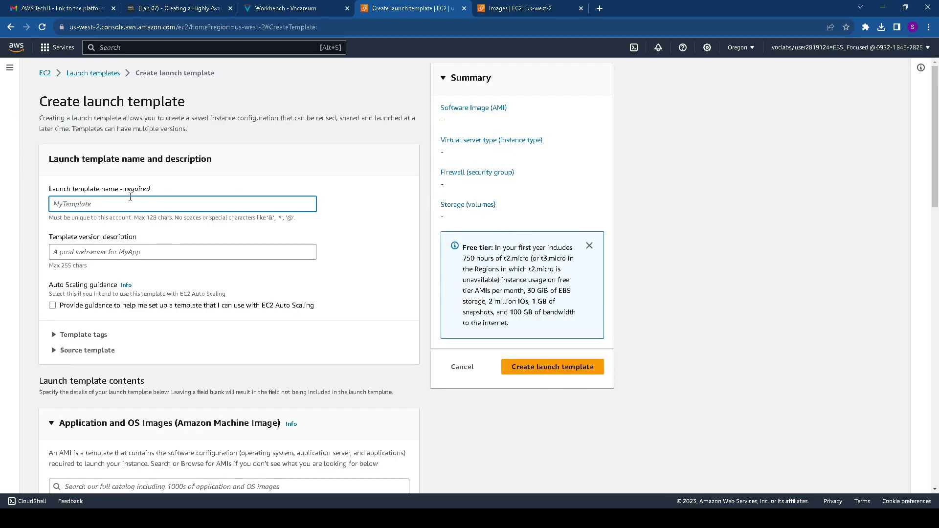
key(ctrl+v)
click(296, 10)
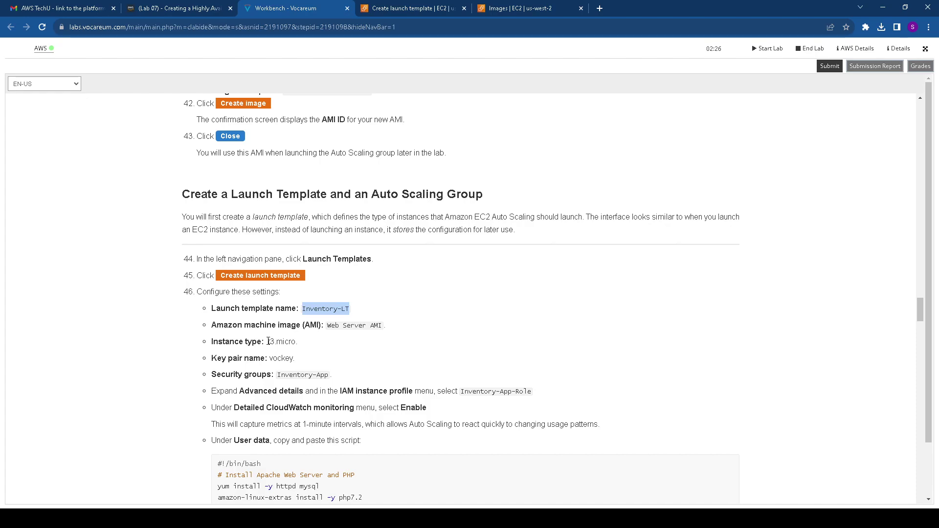
drag(267, 342, 302, 346)
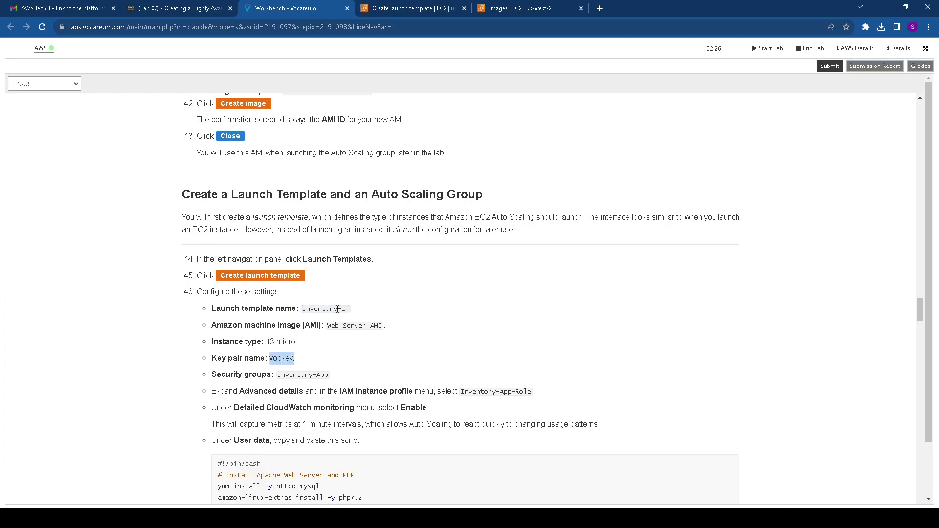
Enter a template version description and turn on Auto Scaling guidance
click(489, 6)
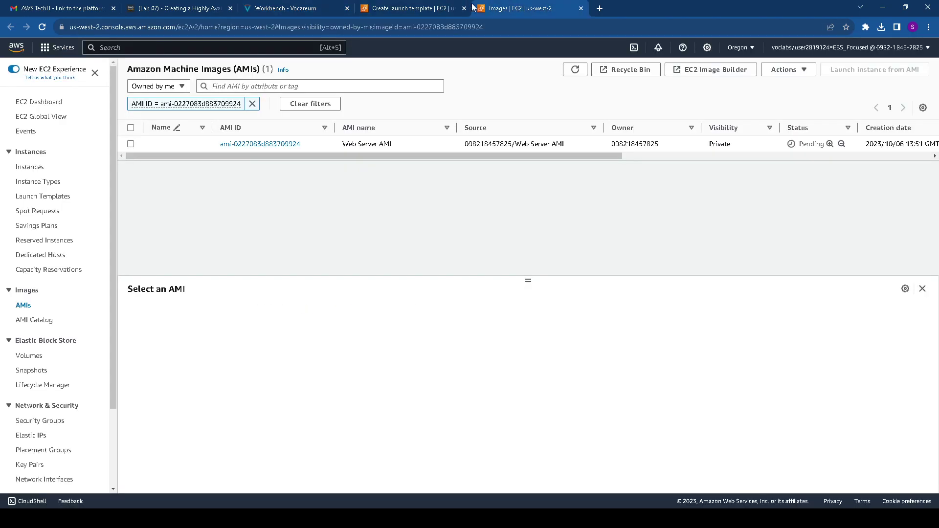
click(421, 8)
scroll(105, 261, down, 1)
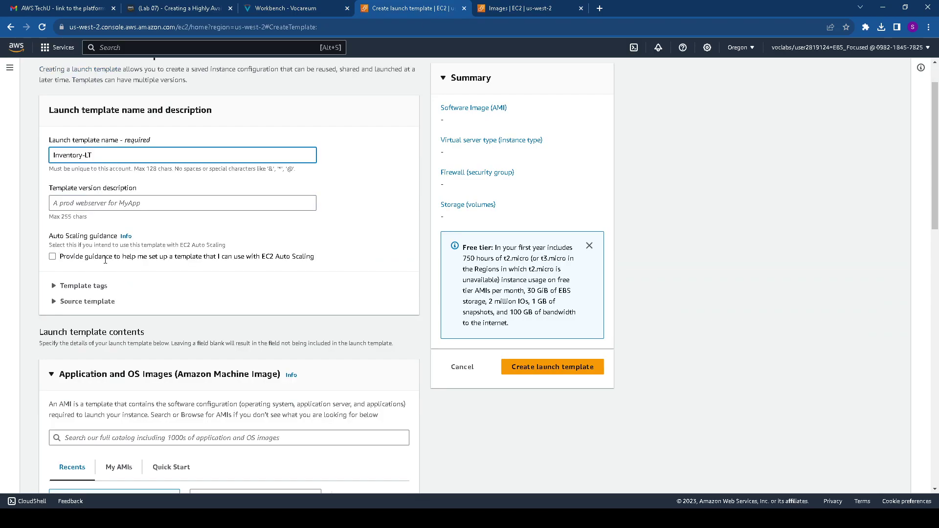
click(104, 205)
text(template)
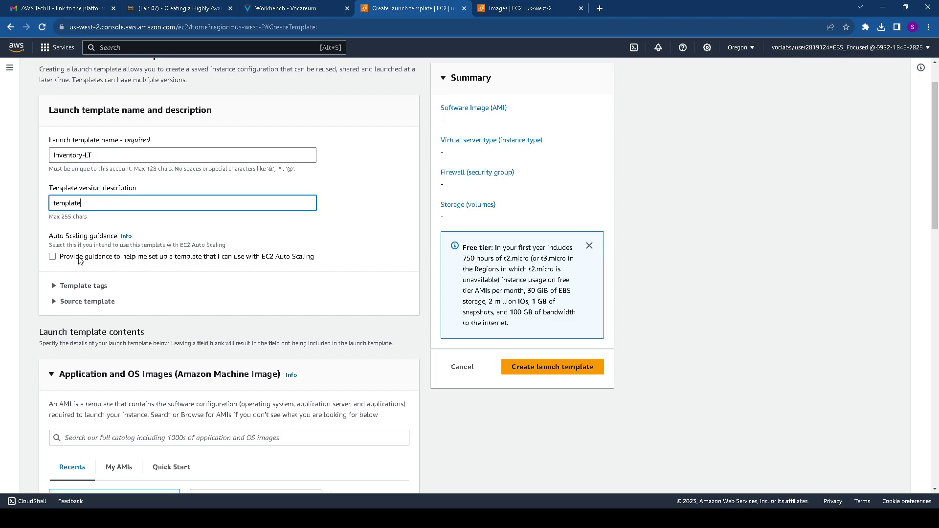
click(79, 258)
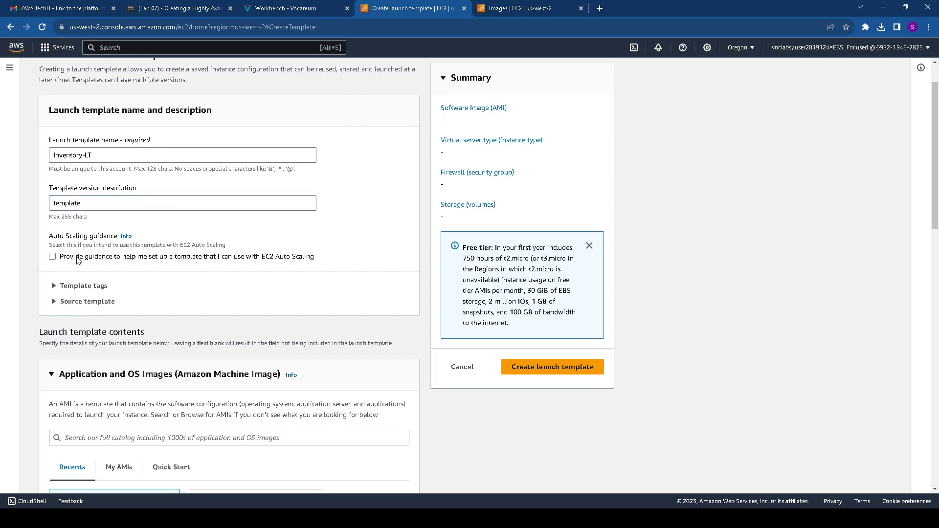
Choose the Web Server AMI from My AMIs
scroll(105, 274, down, 3)
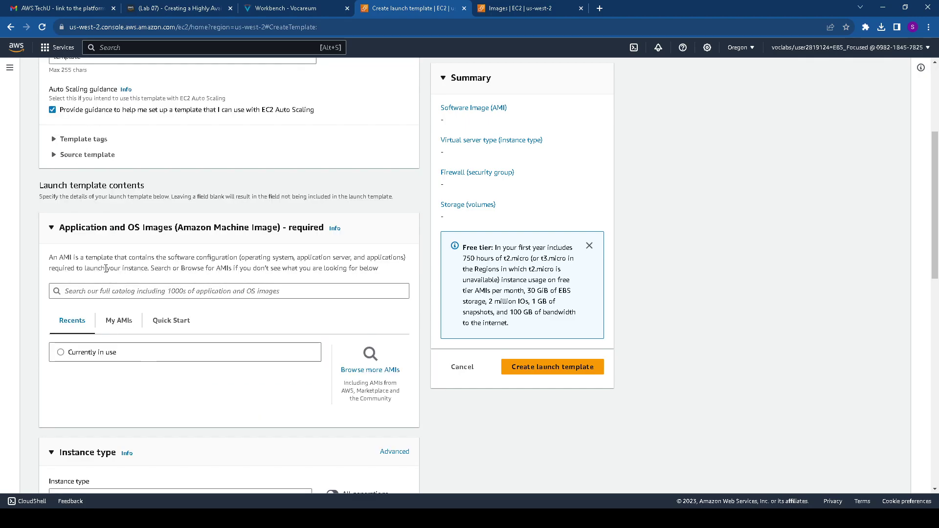
click(121, 323)
scroll(122, 337, down, 2)
scroll(118, 343, down, 1)
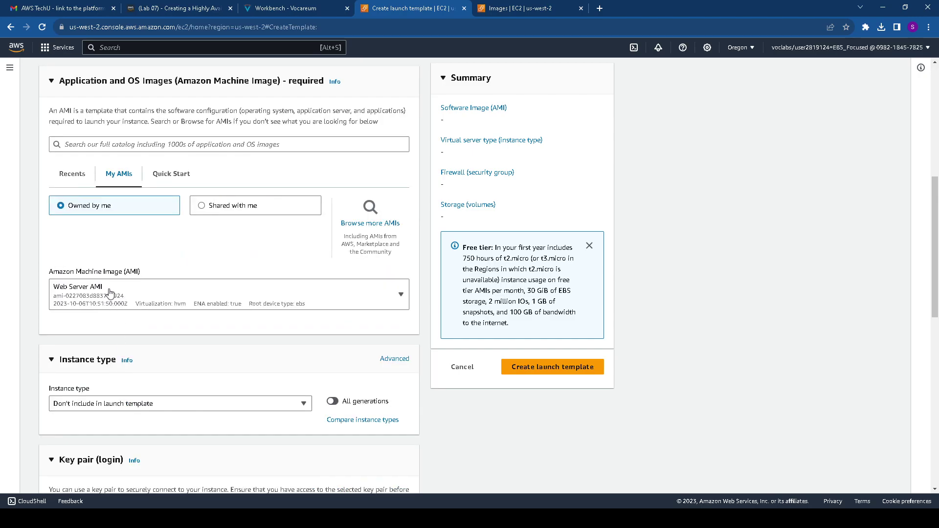
scroll(110, 318, down, 3)
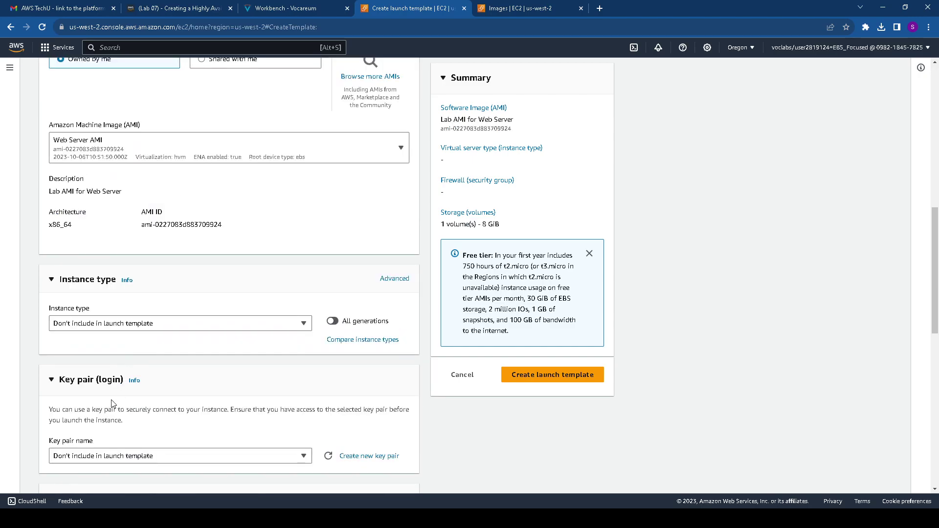
Set the instance type to t3.micro
click(116, 327)
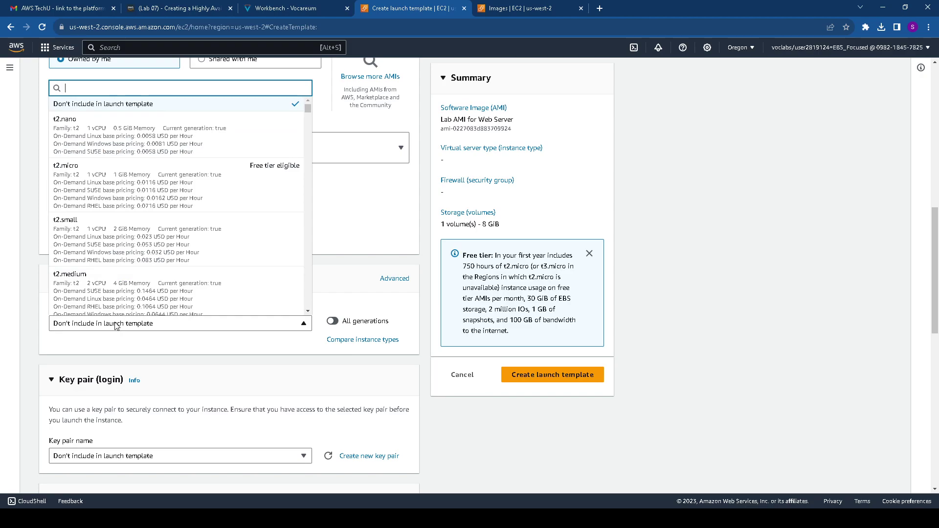
text(t3)
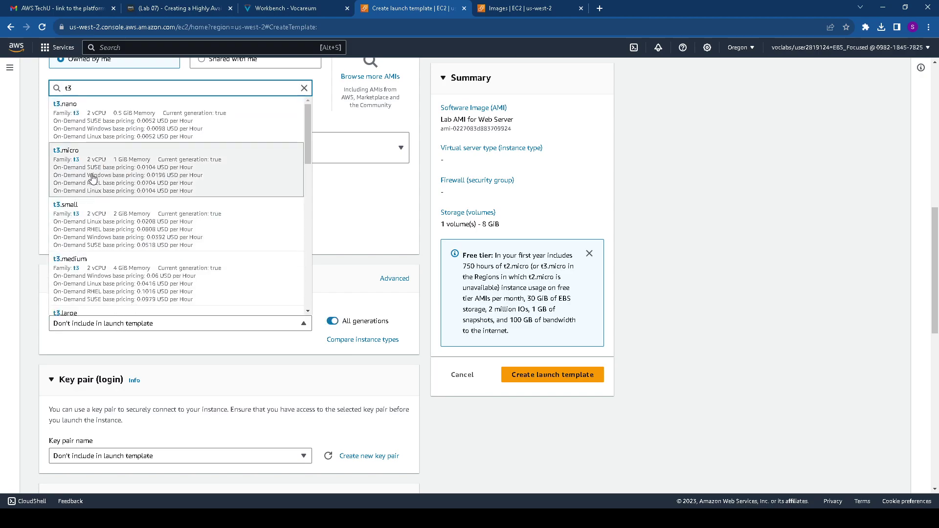
click(268, 7)
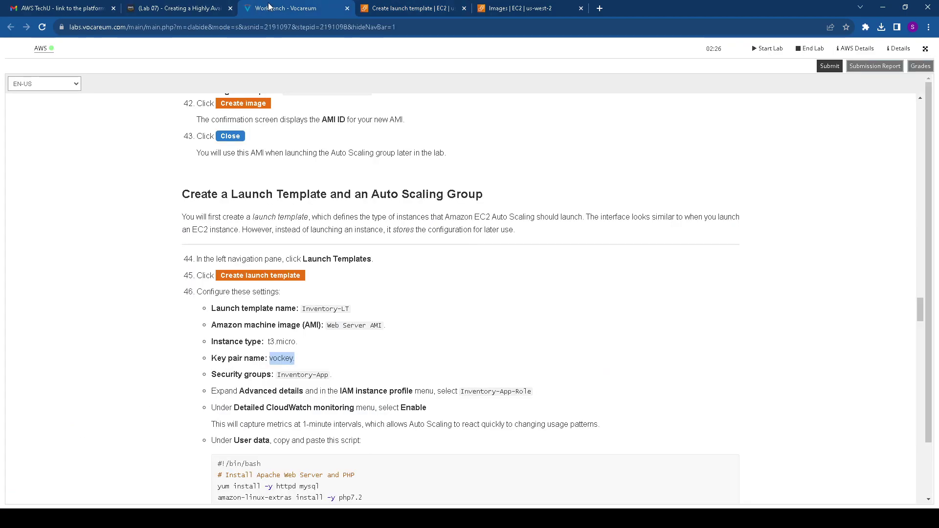
click(412, 8)
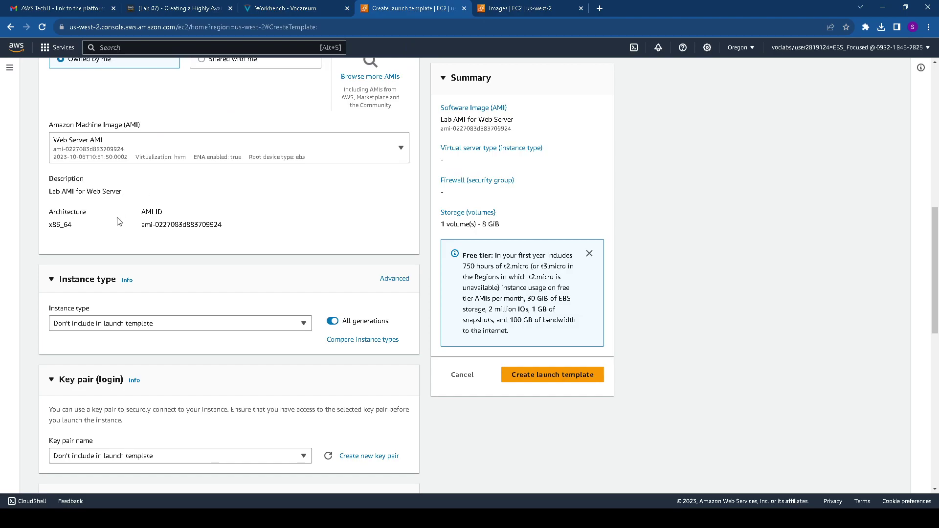
click(120, 323)
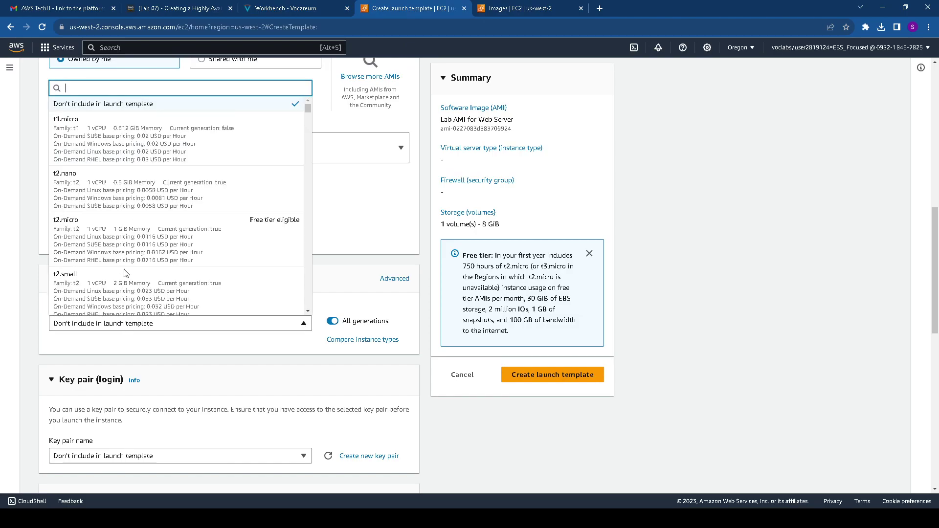
text(t3)
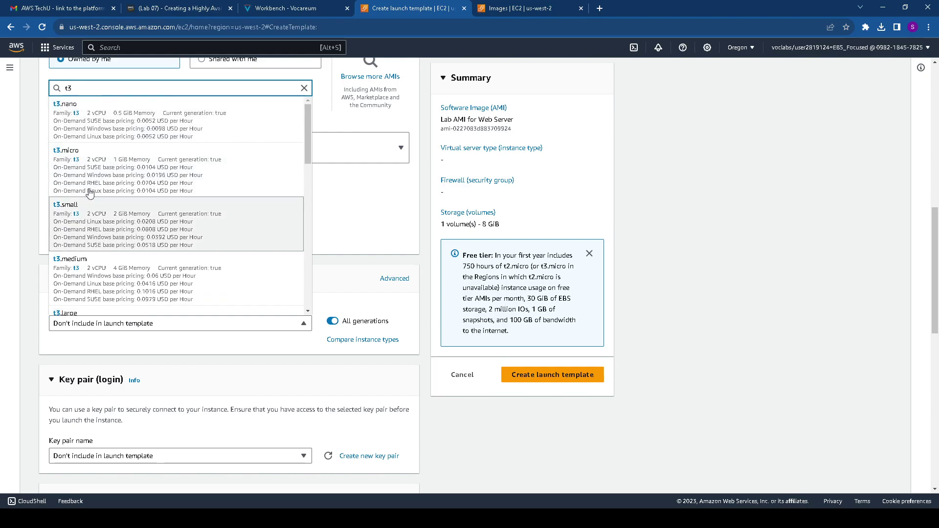
click(93, 181)
scroll(225, 245, down, 3)
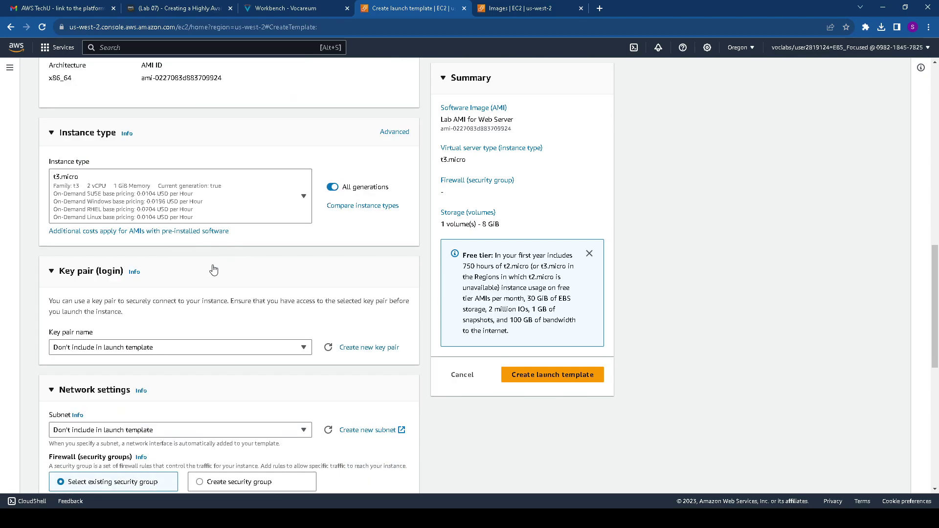
scroll(189, 241, down, 2)
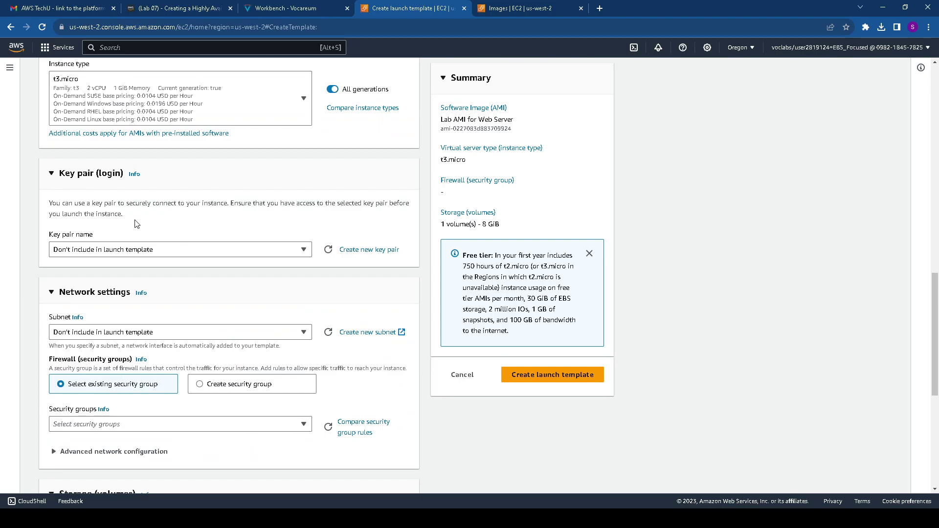
scroll(135, 227, down, 1)
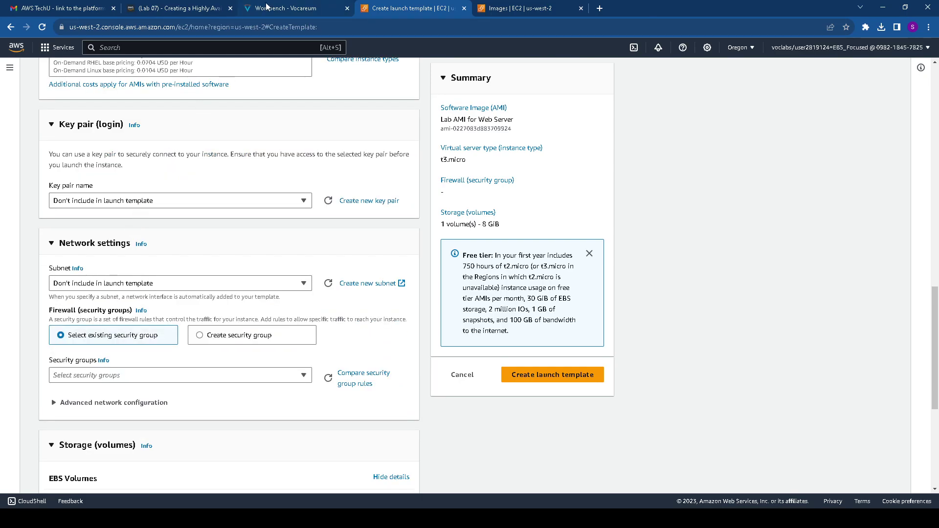
Select vockey as the key pair
click(266, 8)
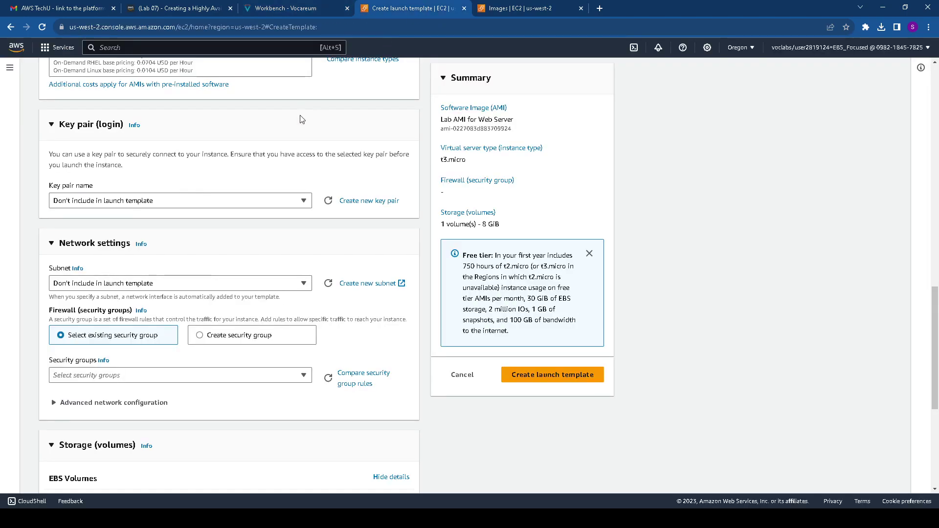
click(425, 9)
click(177, 200)
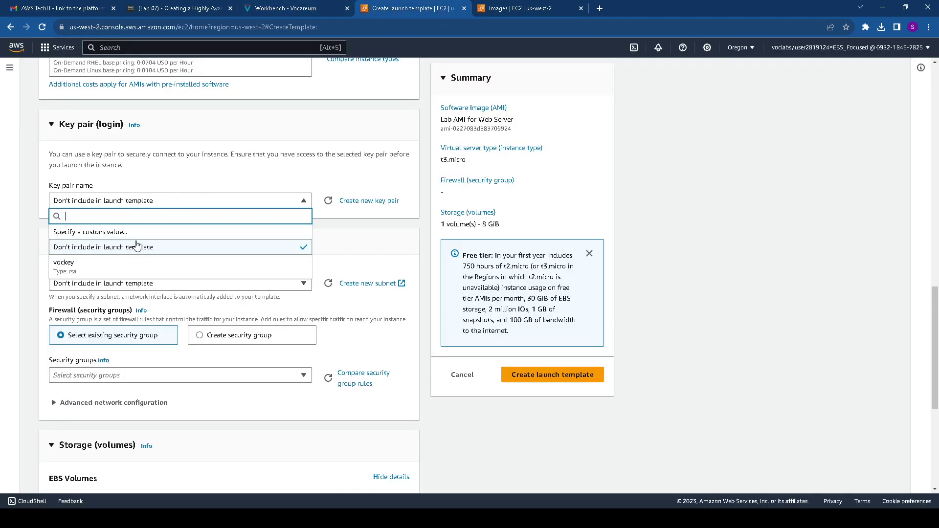
click(110, 268)
scroll(145, 234, down, 1)
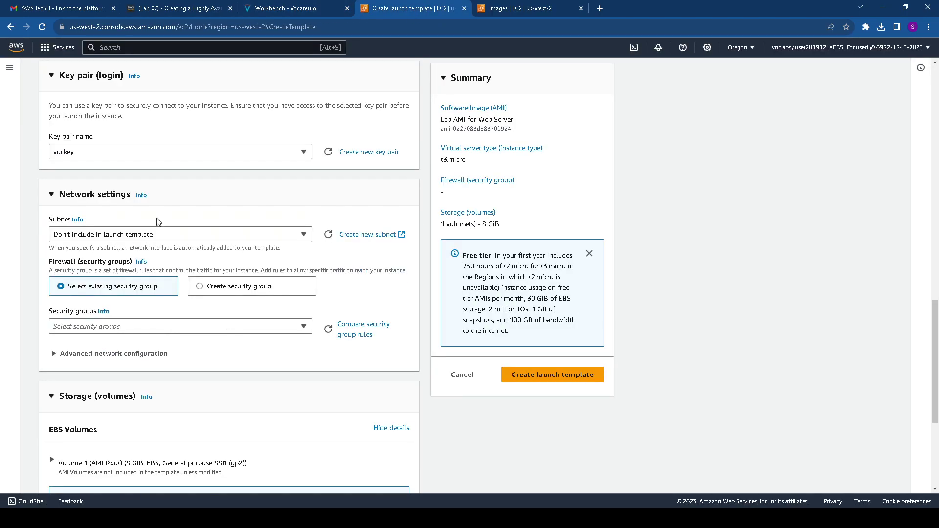
click(303, 4)
scroll(281, 231, down, 3)
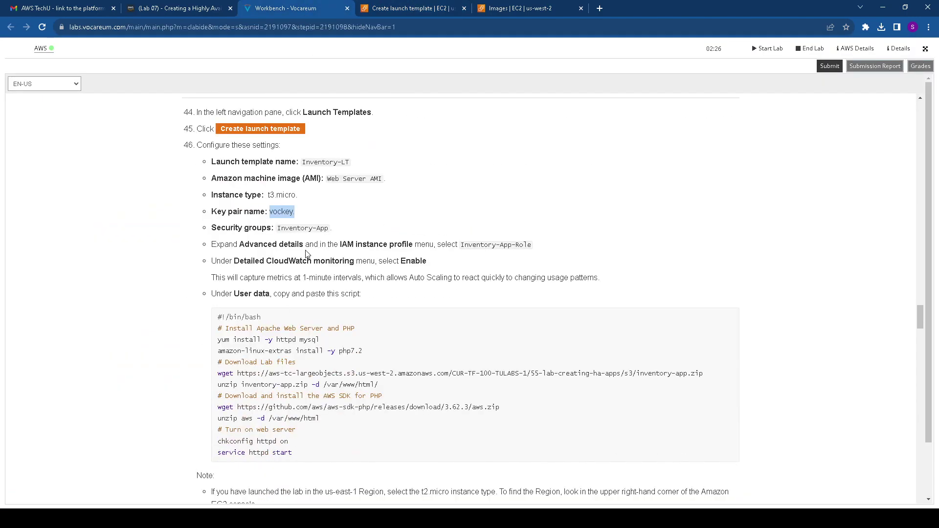
drag(277, 228, 339, 229)
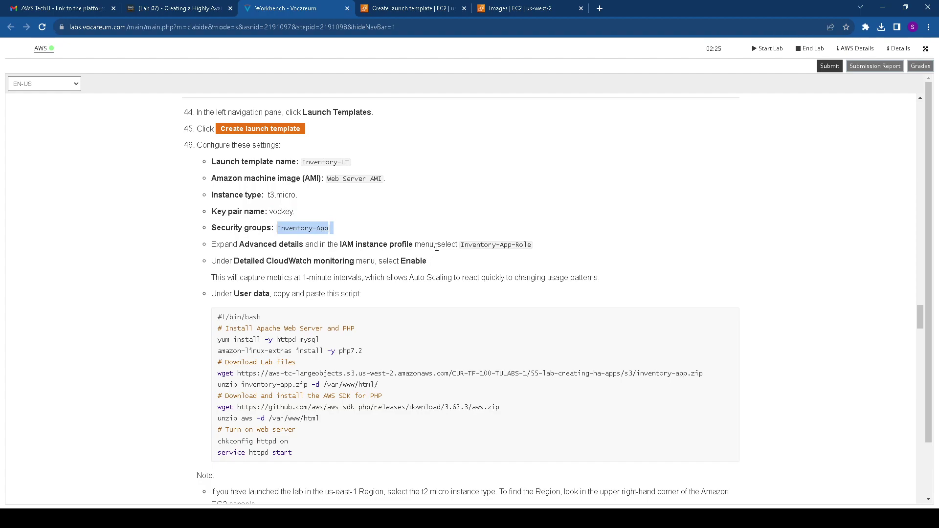
drag(461, 244, 538, 246)
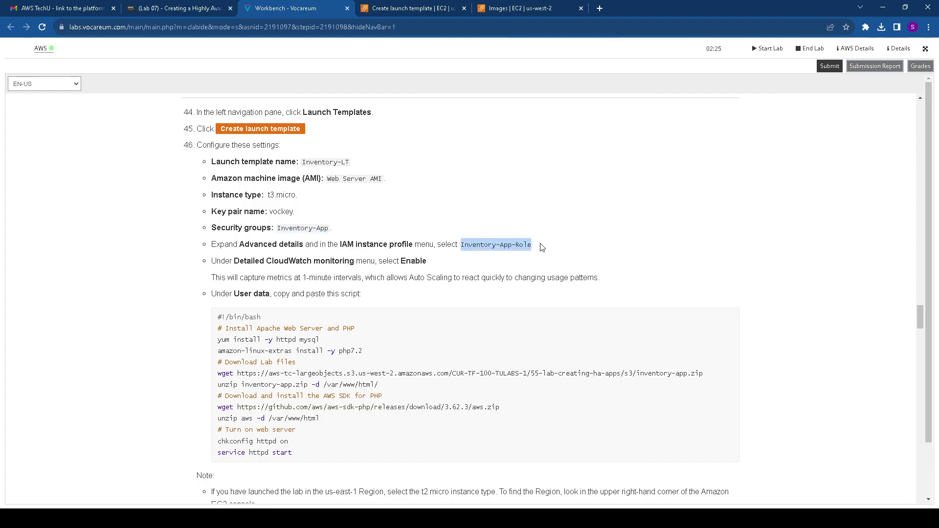
drag(277, 228, 335, 226)
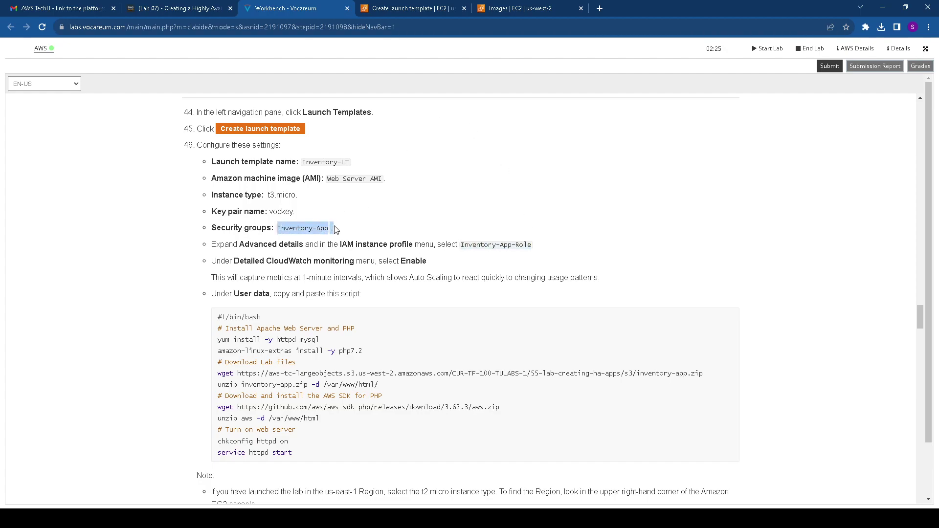
click(413, 8)
scroll(165, 298, down, 2)
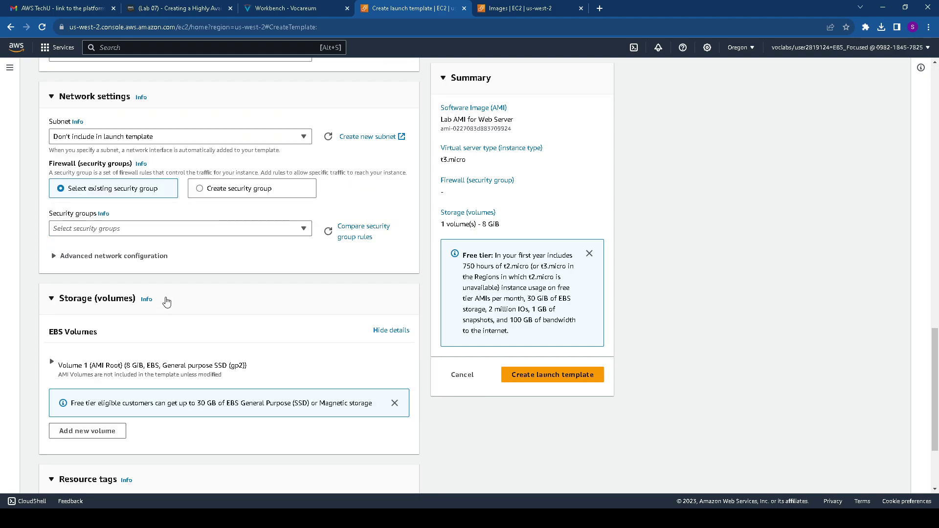
click(147, 229)
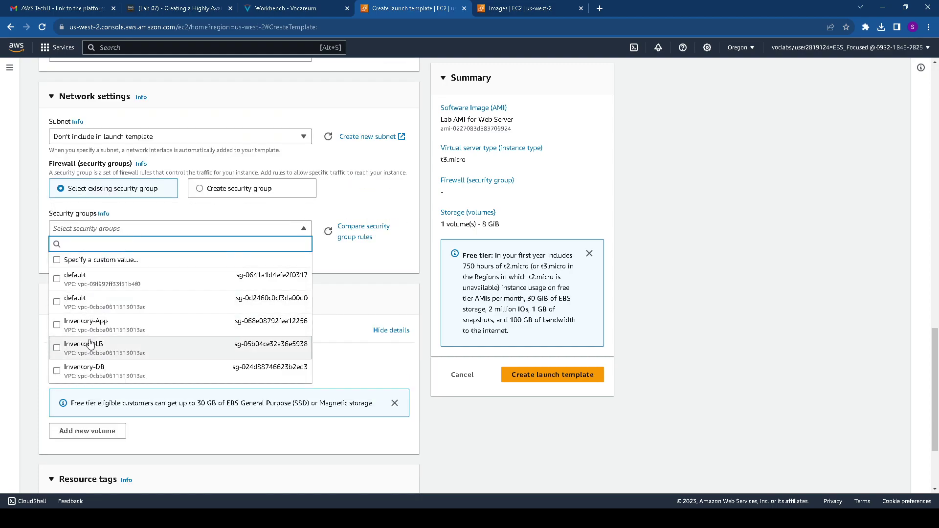
click(56, 325)
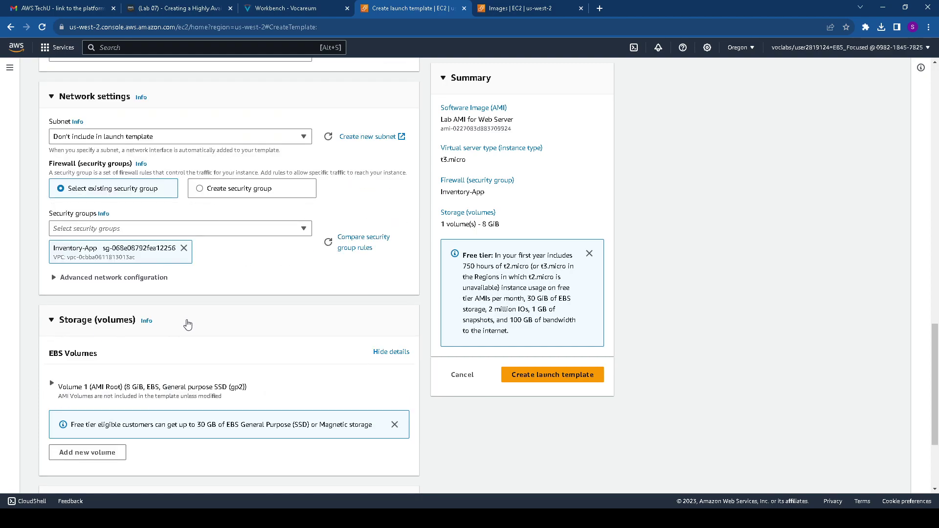
scroll(192, 302, down, 3)
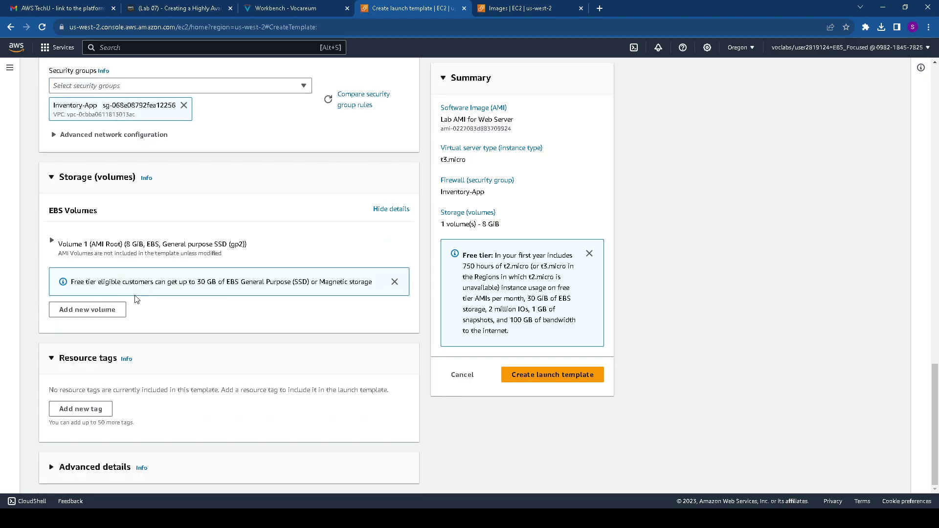
scroll(128, 357, up, 2)
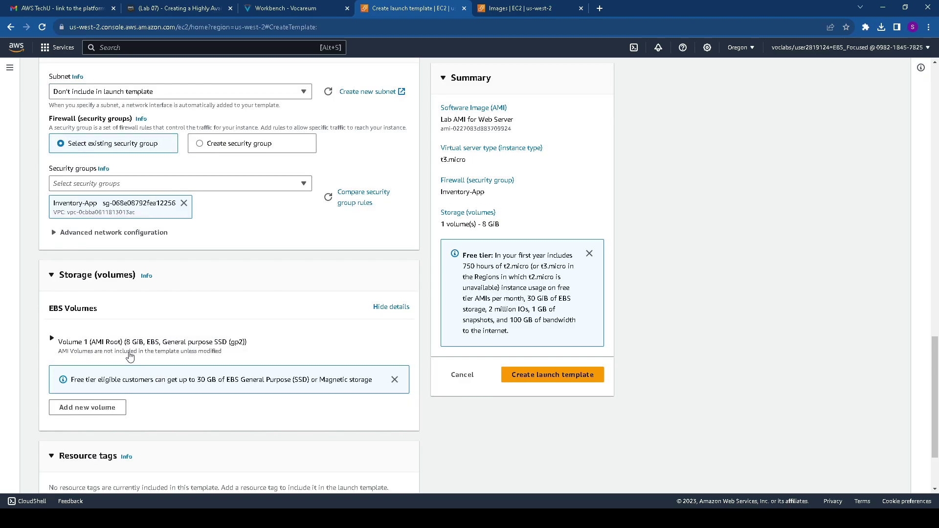
scroll(130, 356, up, 1)
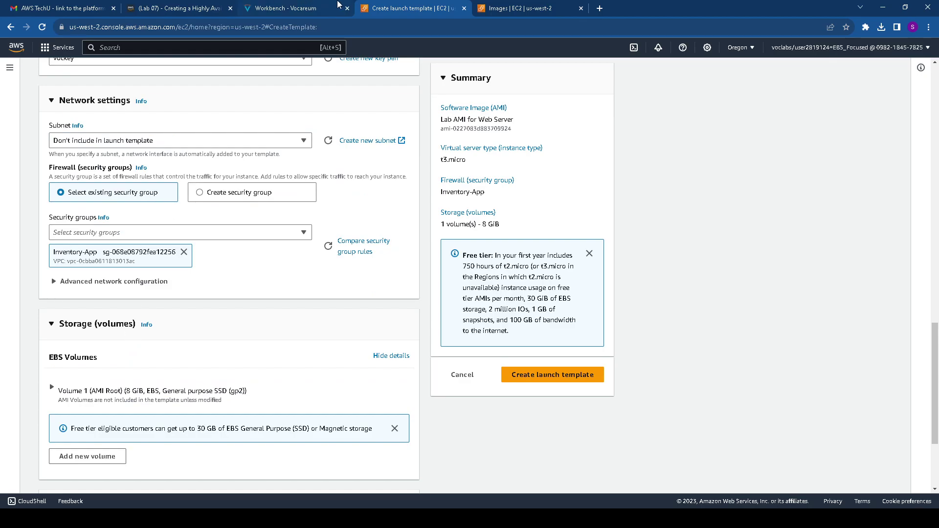
click(282, 10)
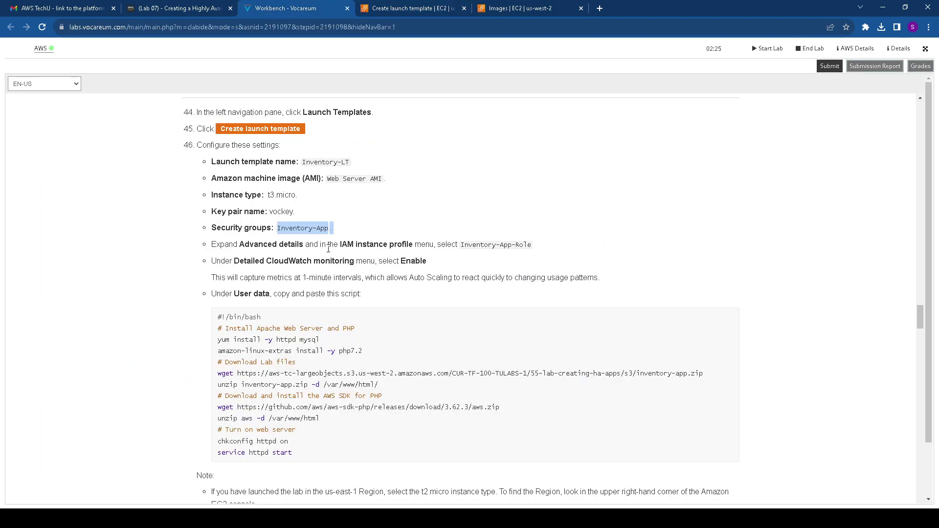
drag(341, 244, 419, 246)
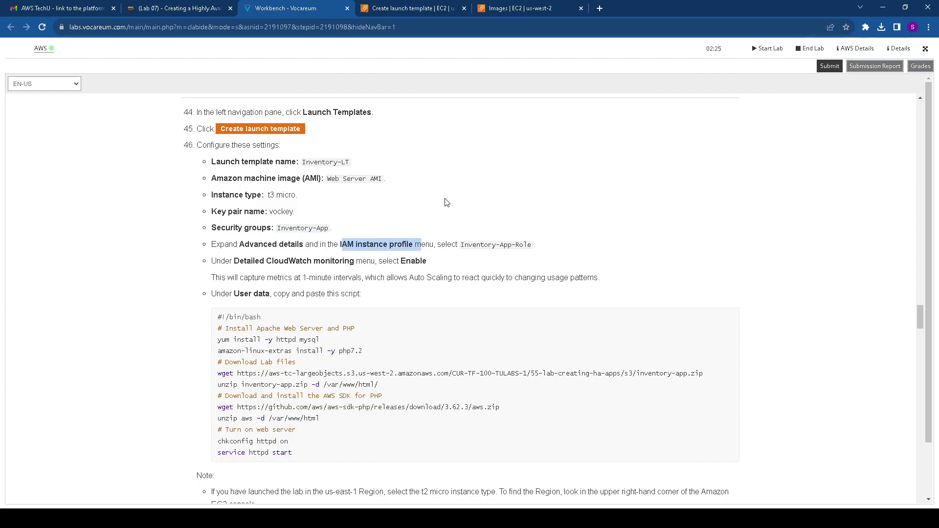
click(414, 5)
scroll(90, 383, down, 4)
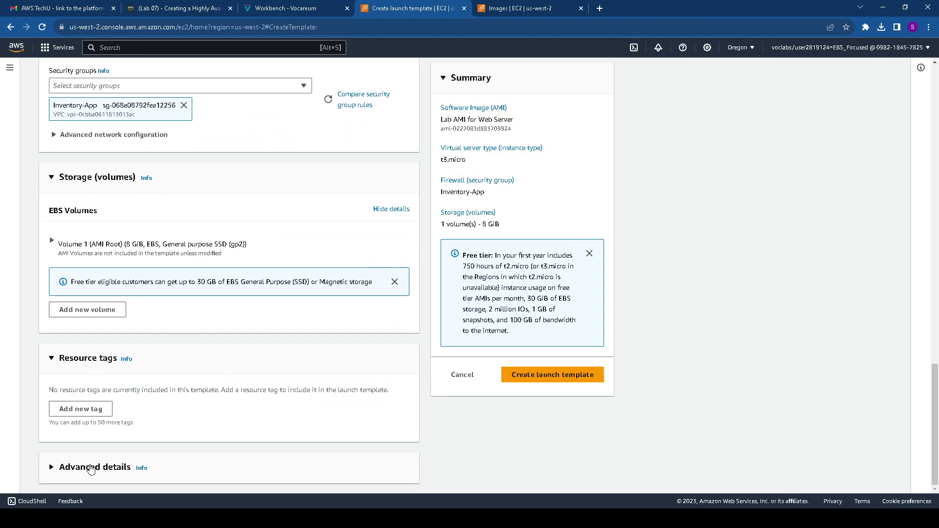
Under Advanced details, set the IAM instance profile to Inventory-App-Role
click(89, 467)
scroll(113, 420, down, 5)
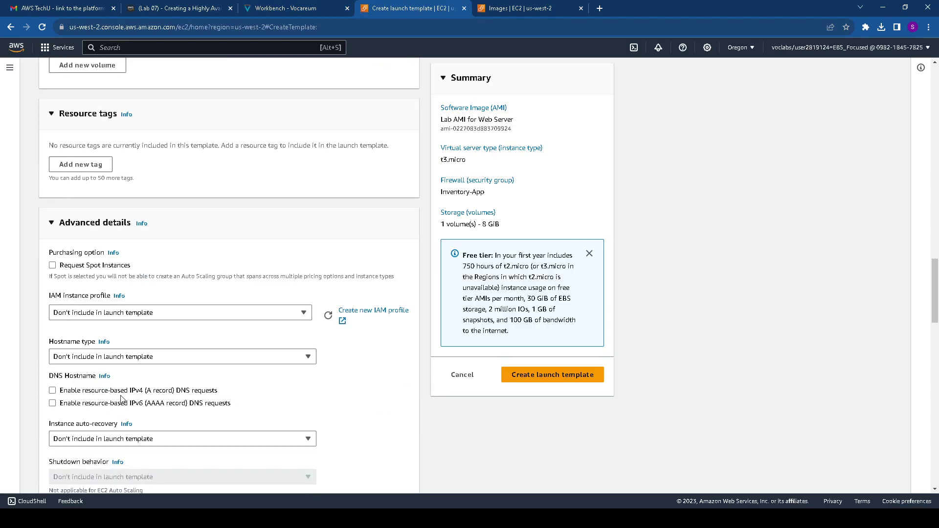
click(129, 315)
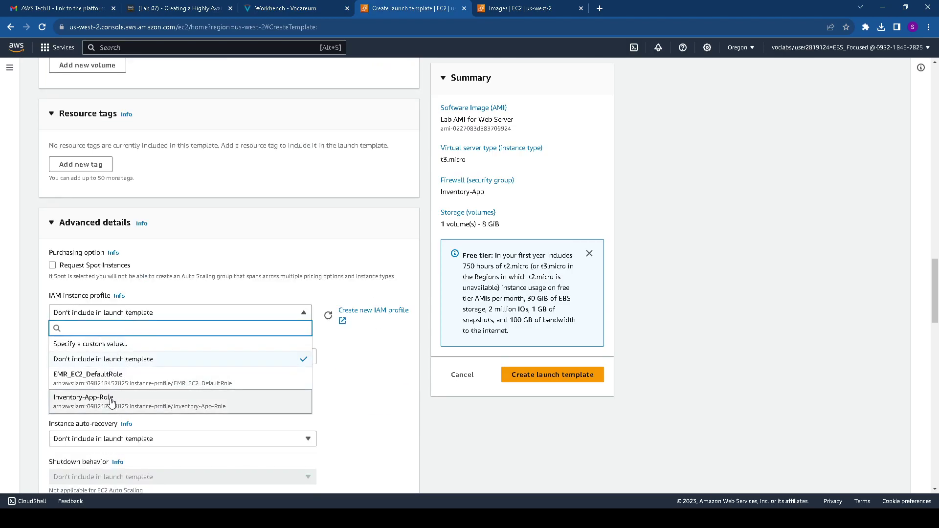
click(111, 402)
Read the Detailed CloudWatch monitoring instruction, then scroll through the advanced settings on the form
click(296, 9)
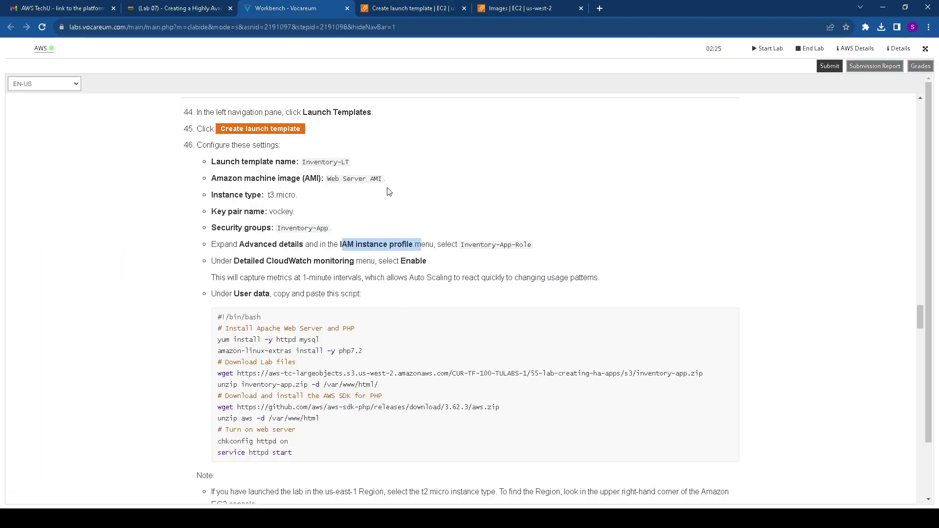
scroll(361, 152, down, 1)
drag(239, 212, 433, 212)
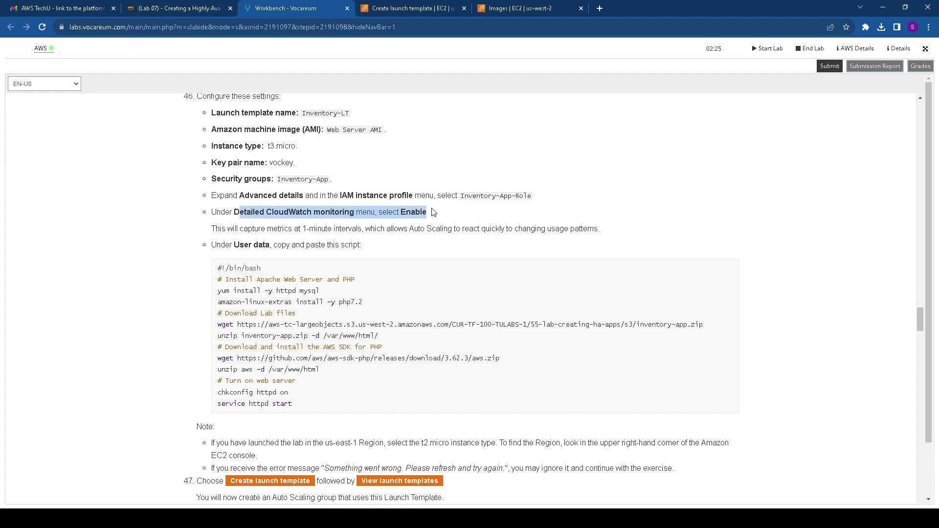
click(410, 8)
scroll(237, 327, down, 2)
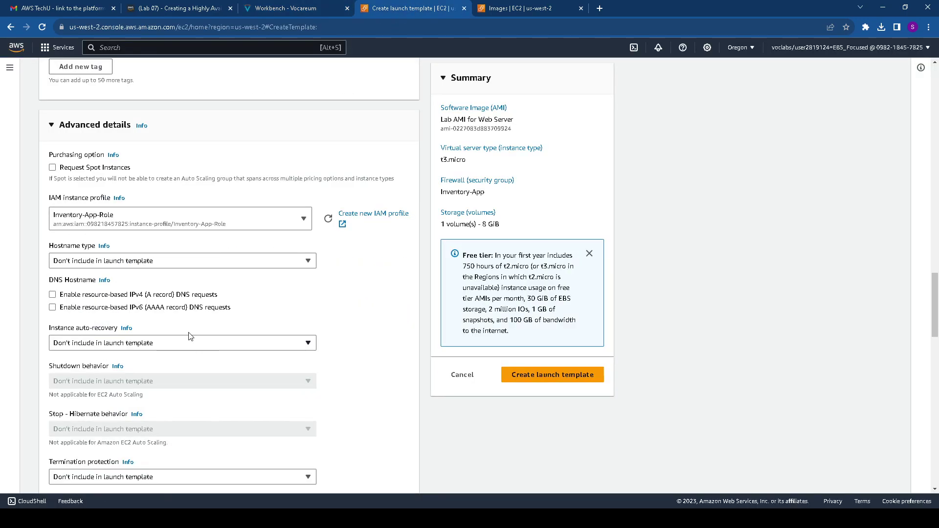
scroll(132, 344, down, 1)
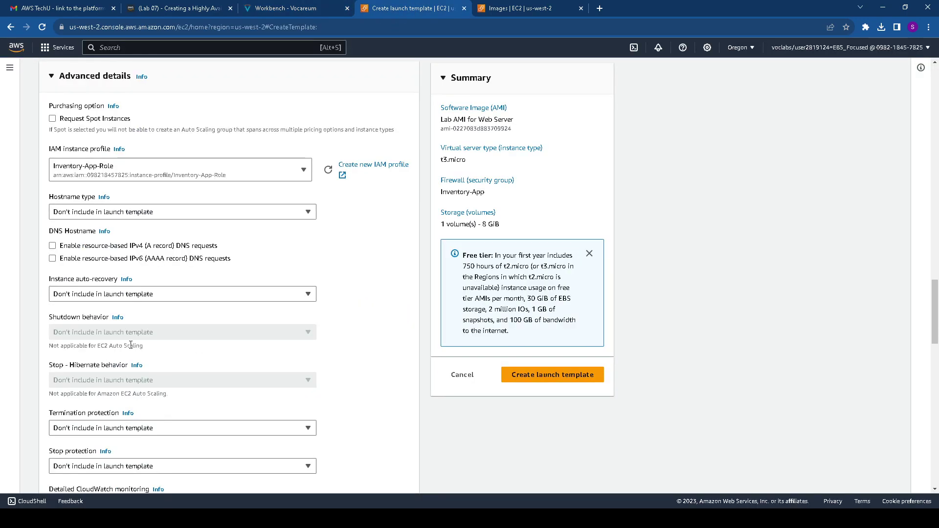
scroll(131, 344, down, 2)
scroll(132, 351, down, 10)
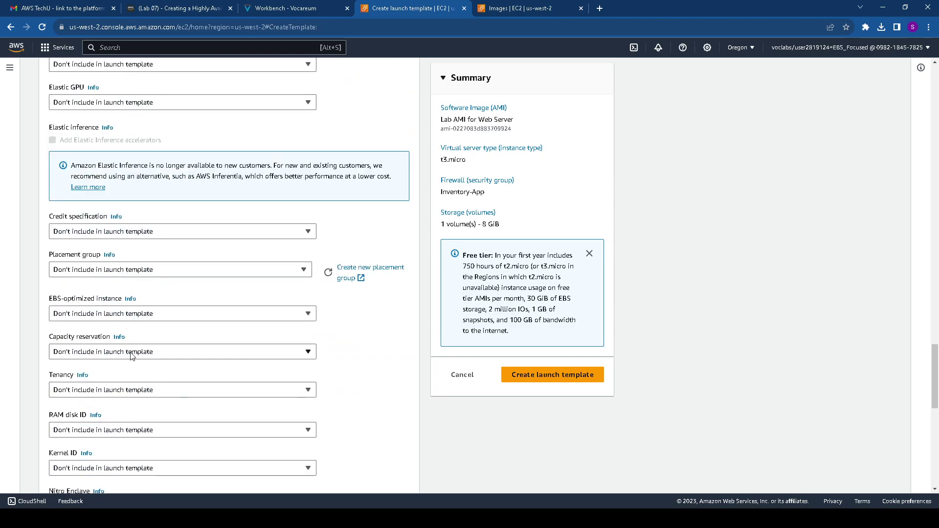
scroll(128, 358, down, 1)
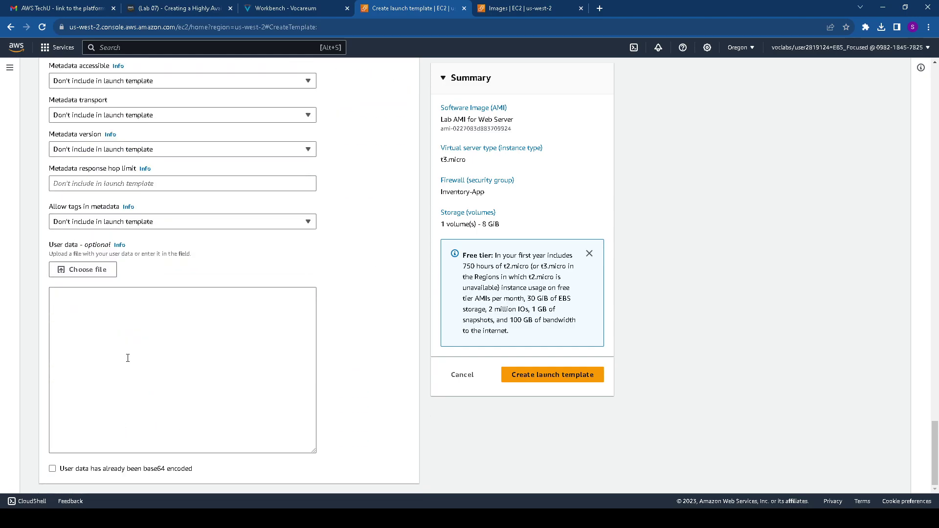
scroll(127, 360, up, 6)
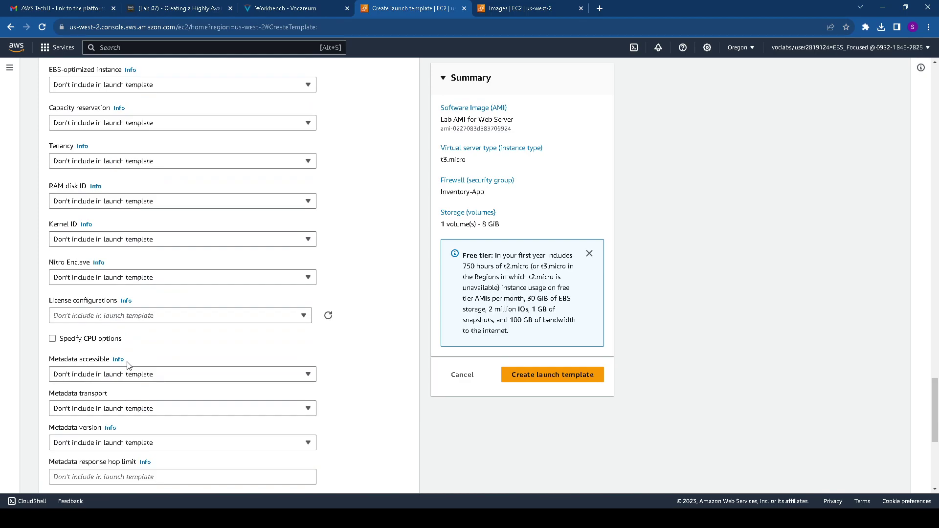
scroll(129, 366, down, 5)
scroll(127, 360, down, 1)
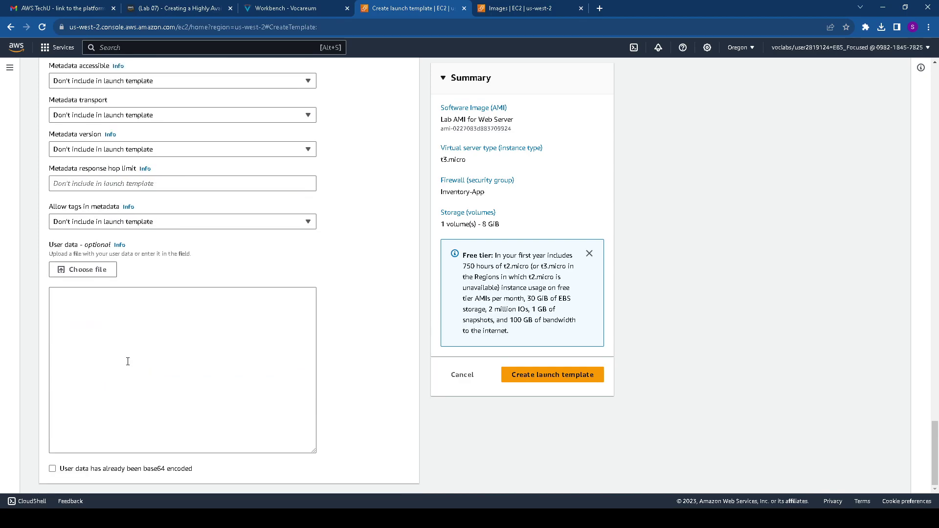
scroll(128, 361, up, 20)
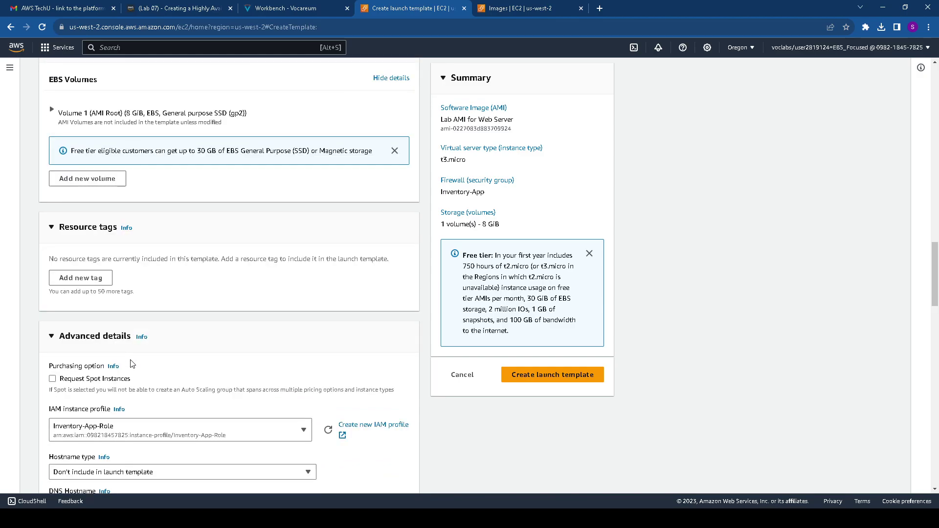
scroll(132, 364, down, 3)
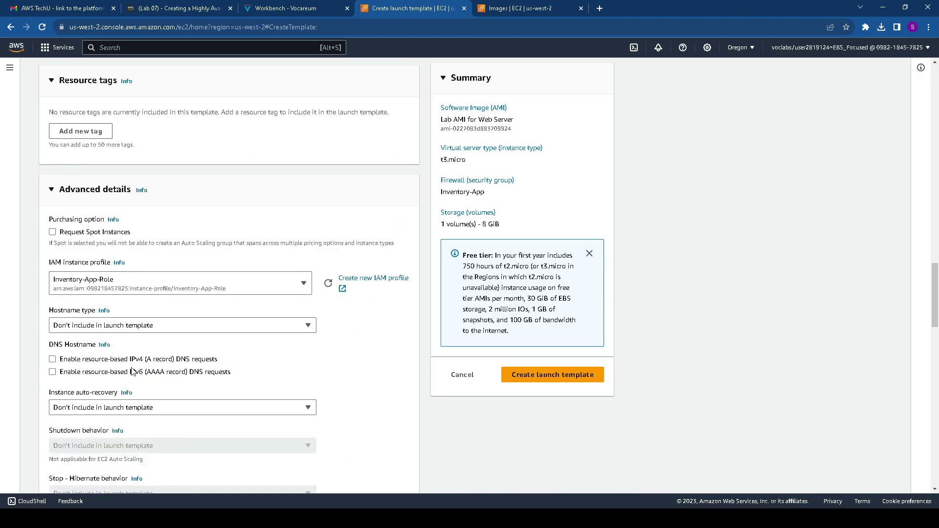
scroll(133, 379, down, 2)
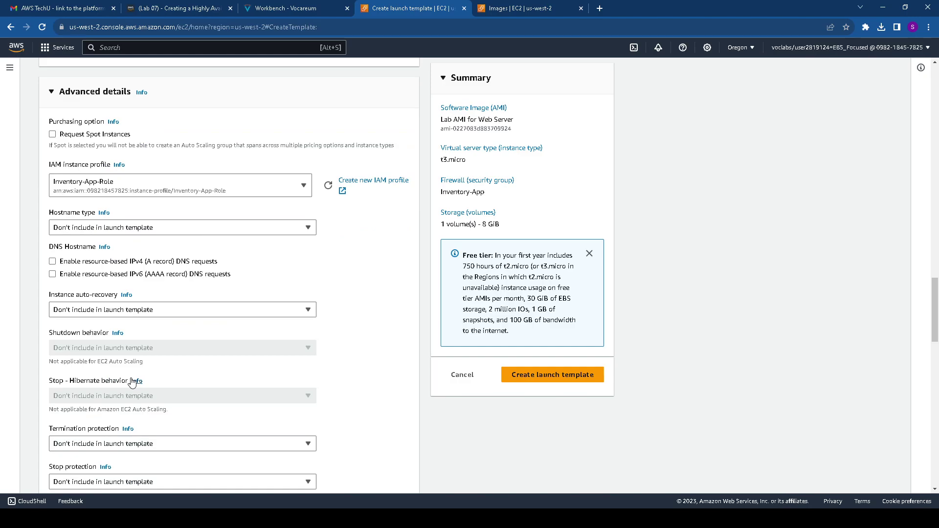
scroll(137, 377, up, 9)
scroll(145, 348, up, 15)
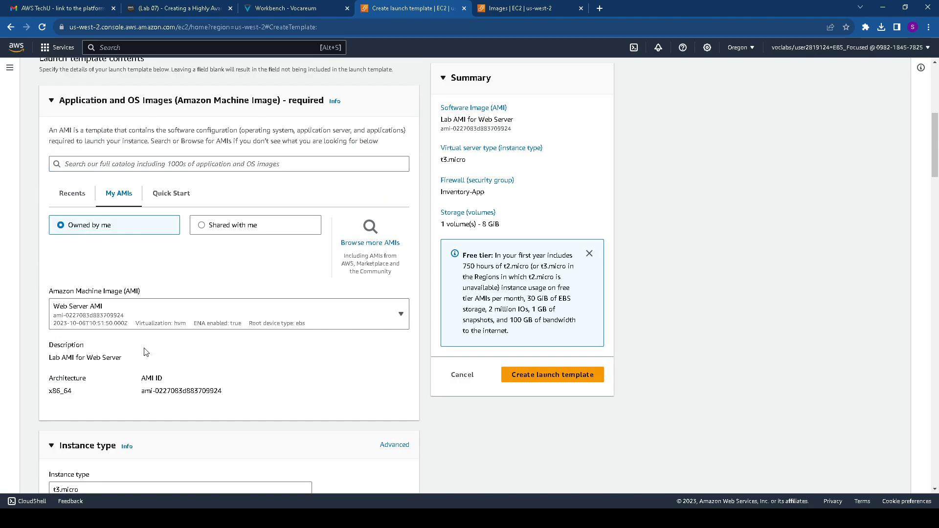
Review the Inventory-LT form (Web Server AMI, t3.micro, 8 GiB volume), then return to the lab instructions
scroll(145, 351, up, 5)
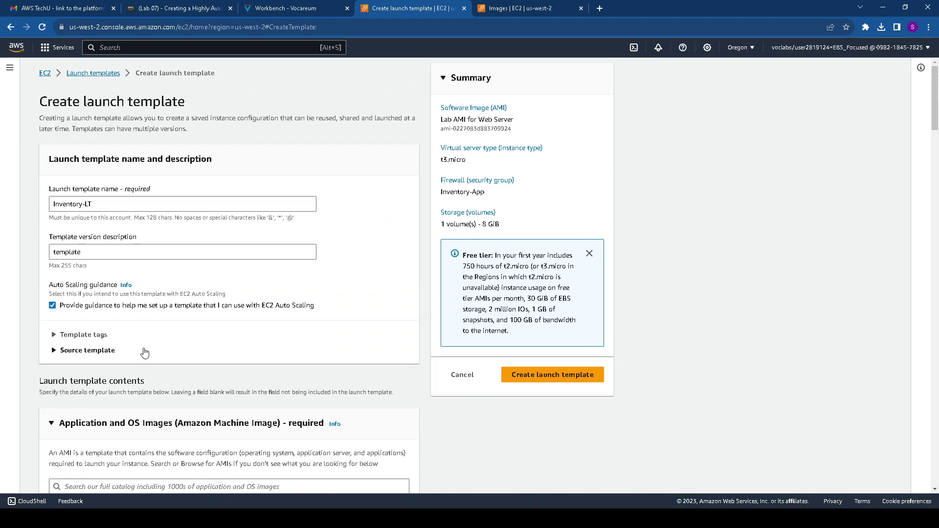
scroll(144, 352, down, 3)
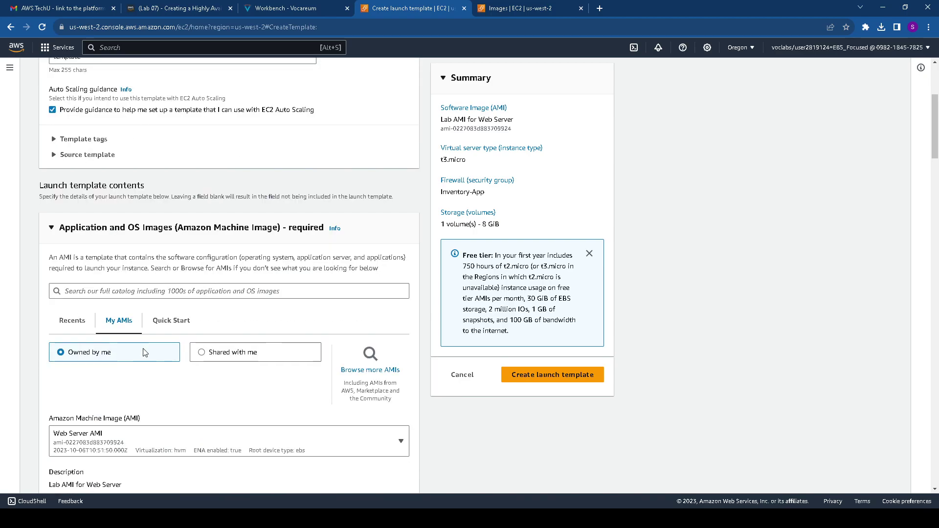
scroll(145, 352, down, 20)
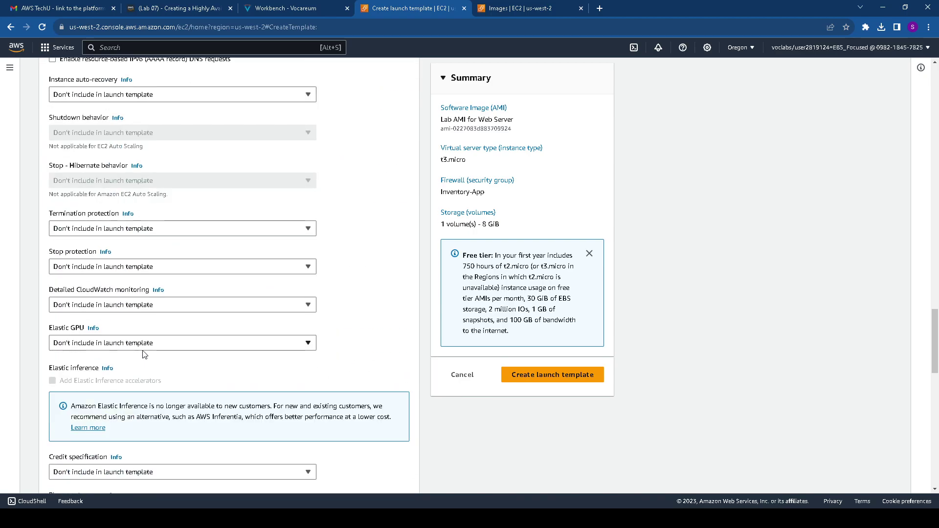
scroll(145, 354, down, 8)
scroll(143, 353, down, 4)
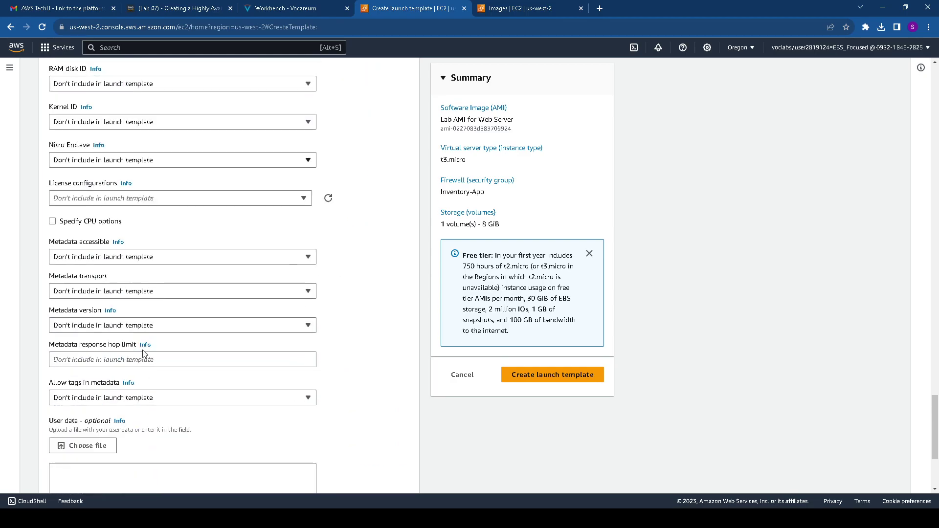
scroll(143, 355, down, 4)
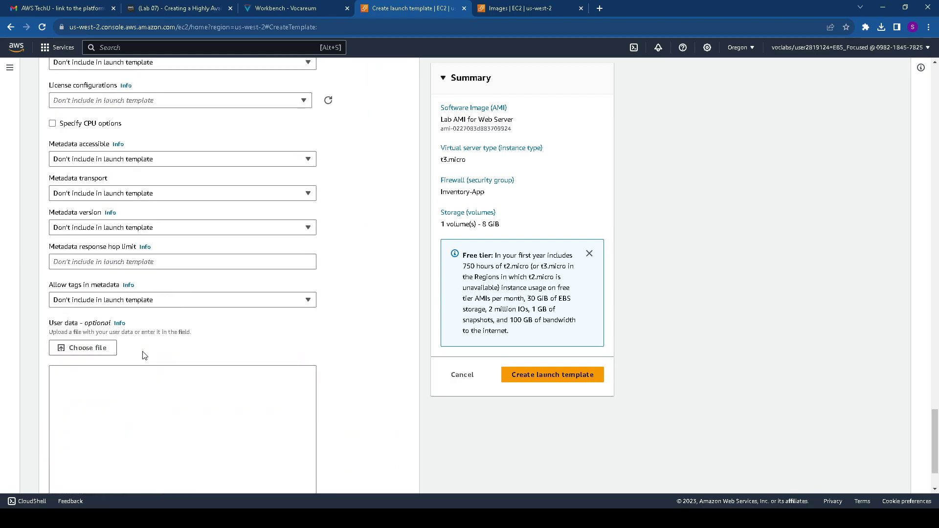
click(294, 7)
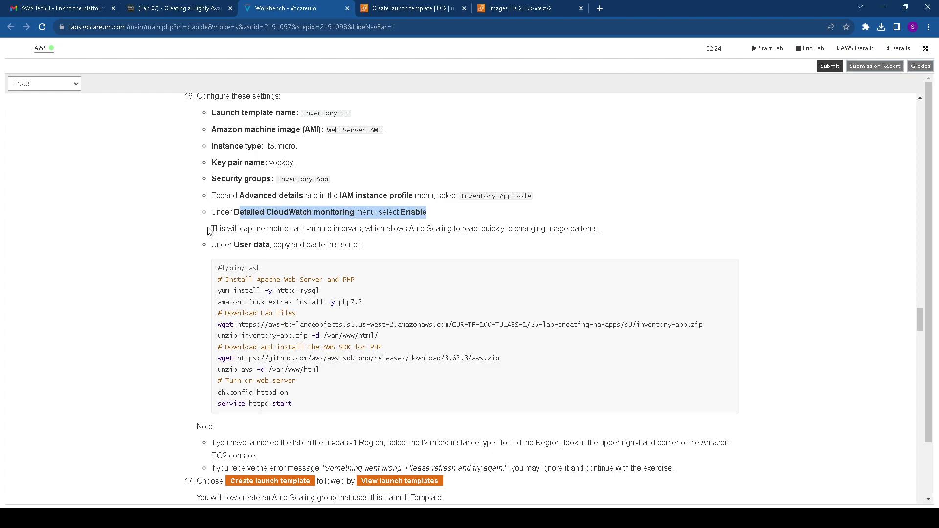
Paste the lab's bash web-server install script into the launch template's User data
drag(234, 244, 274, 245)
drag(206, 272, 320, 404)
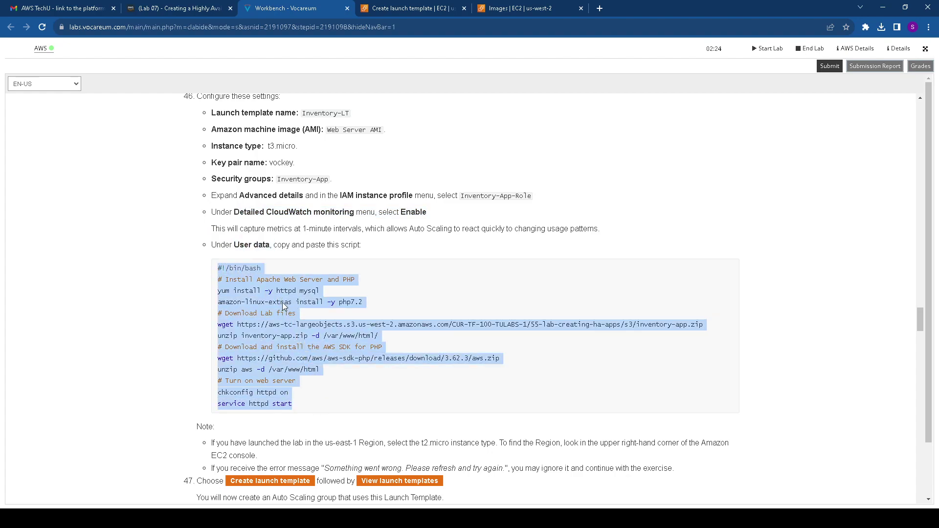
click(420, 7)
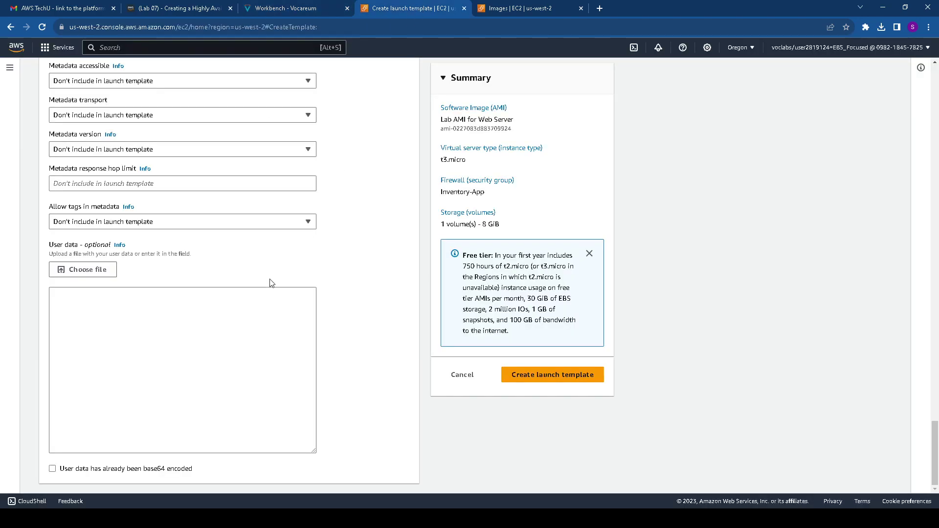
click(131, 296)
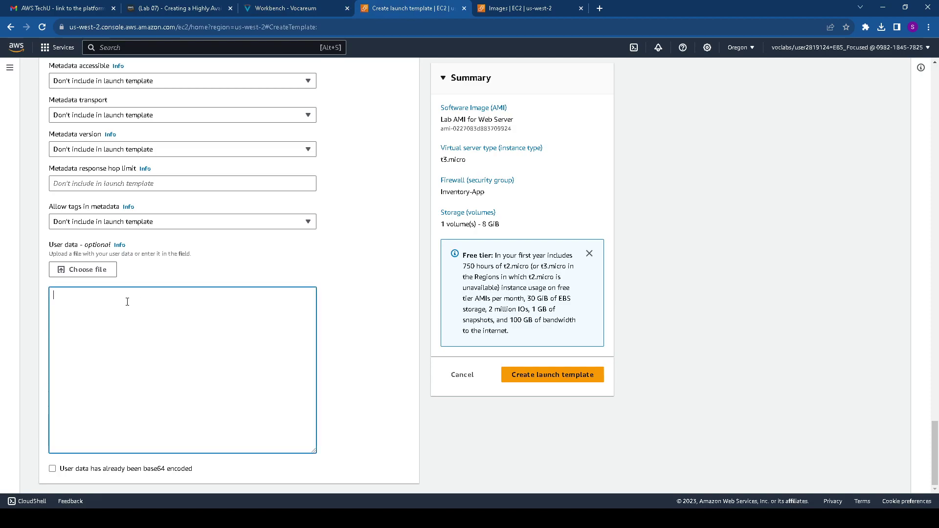
text(#!/bin/bash # Install Apache Web Server and PHP yum install -y httpd mysql amazon-linux-extras install -y php7.2 # Download Lab files wget https://aws-tc-largeobjects.s3.us-west-2.amazonaws.com/CUR-TF-100-TULABS-1/55-lab-creating-ha-apps/s3/inventory-app.zip unzip inventory-app.zip -d /var/www/html/ # Download and install the AWS SDK for PHP wget https://github.com/aws/aws-sdk-php/releases/download/3.62.3/aws.zip unzip aws -d /var/www/html # Turn on web server chkconfig httpd on service httpd start)
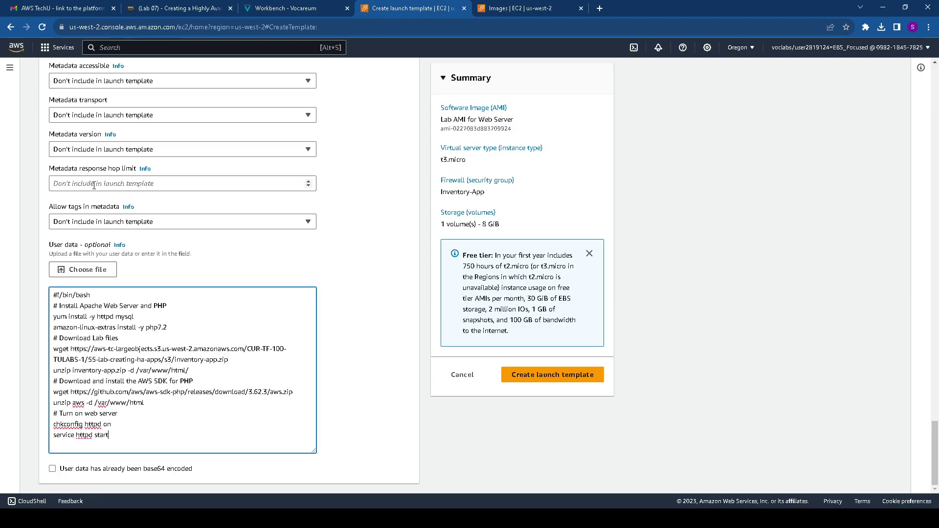
Set Detailed CloudWatch monitoring to Enable in the launch template
scroll(95, 188, up, 1)
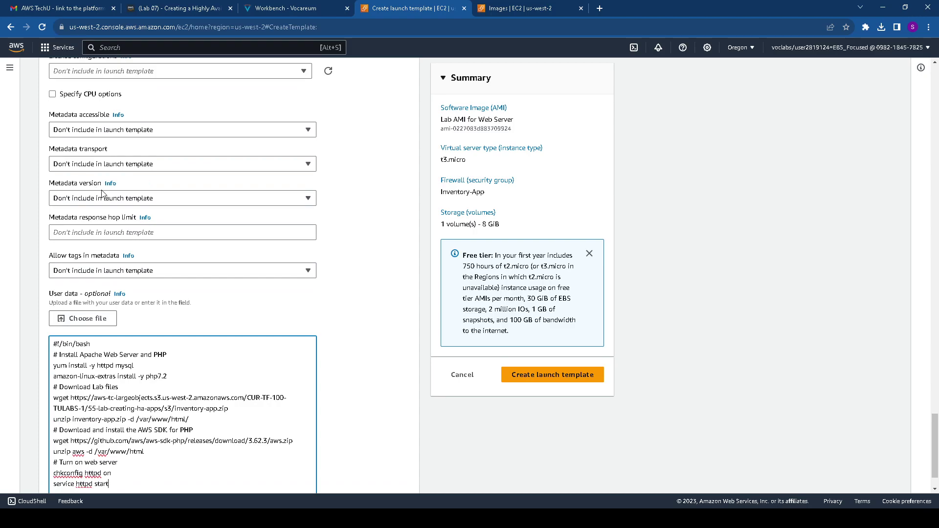
scroll(105, 198, up, 3)
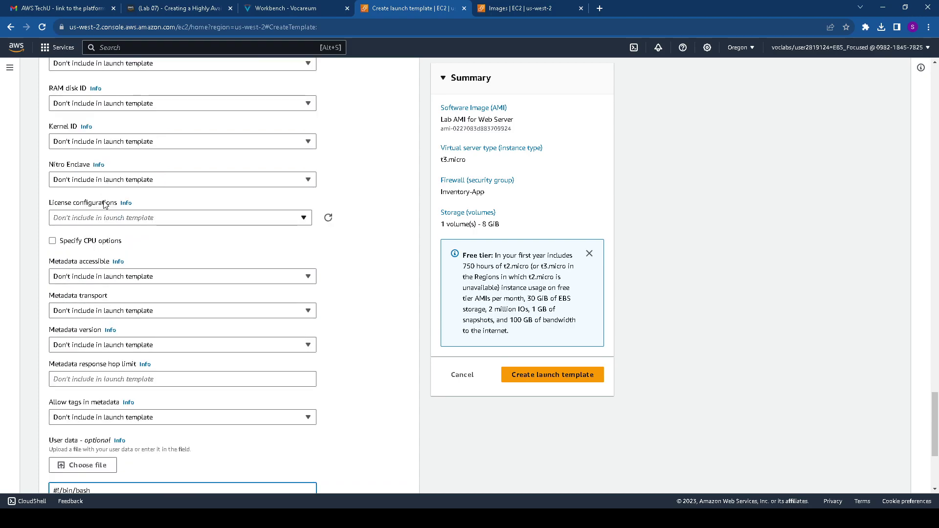
scroll(103, 208, up, 4)
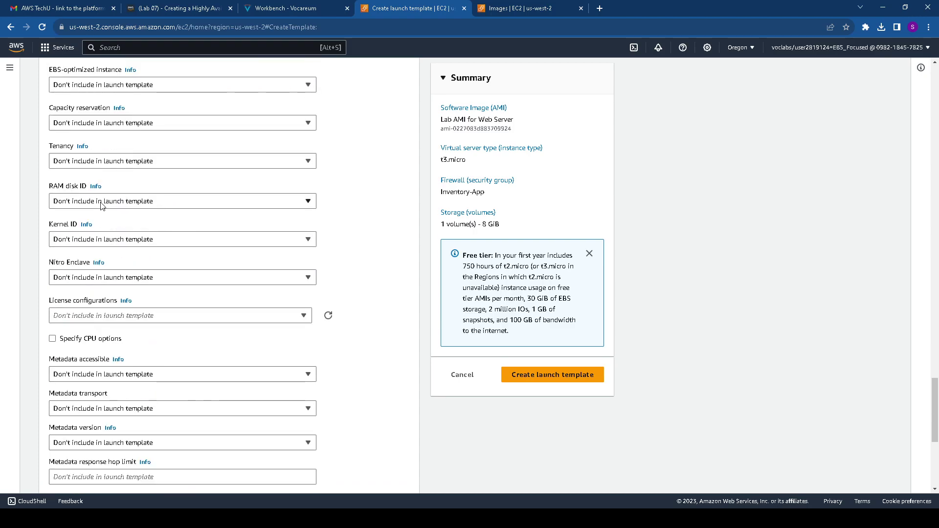
scroll(102, 205, up, 1)
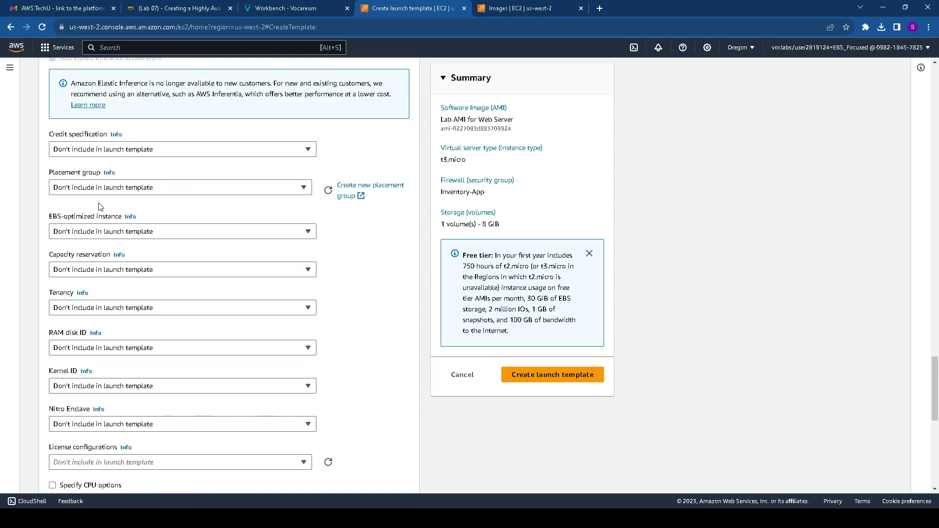
scroll(102, 206, up, 4)
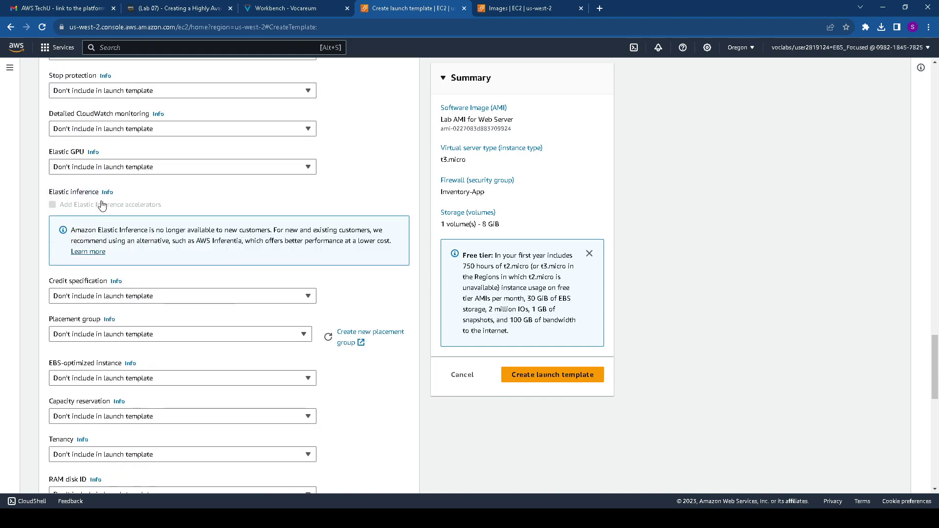
scroll(102, 203, up, 1)
click(114, 228)
click(78, 259)
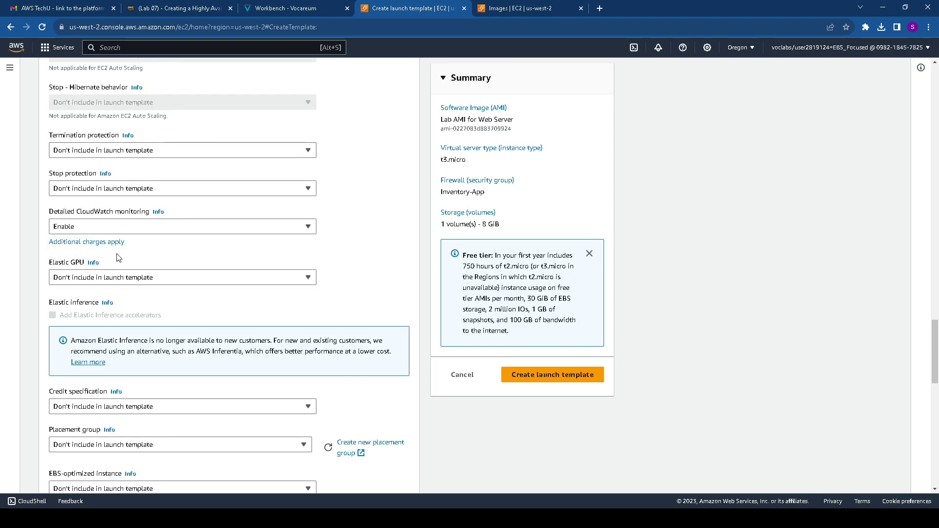
drag(50, 213, 178, 213)
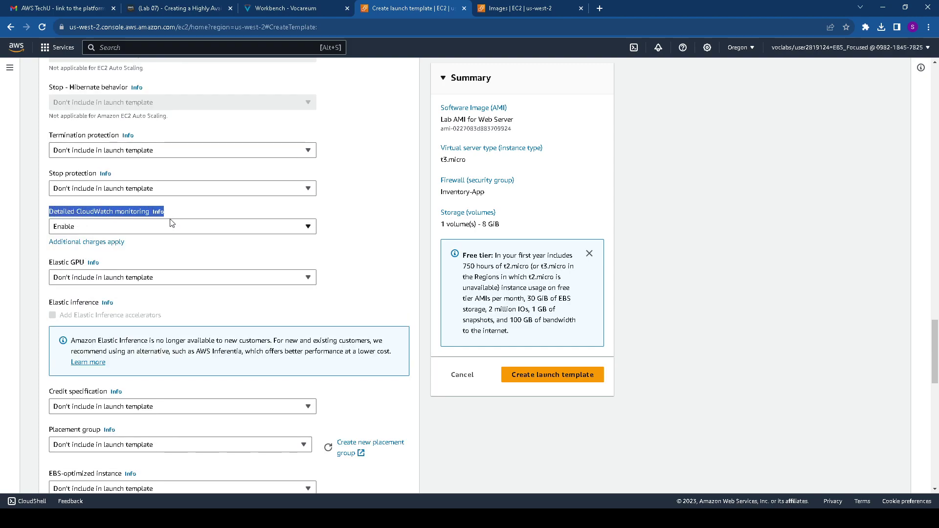
scroll(192, 172, down, 2)
click(288, 9)
scroll(283, 235, down, 5)
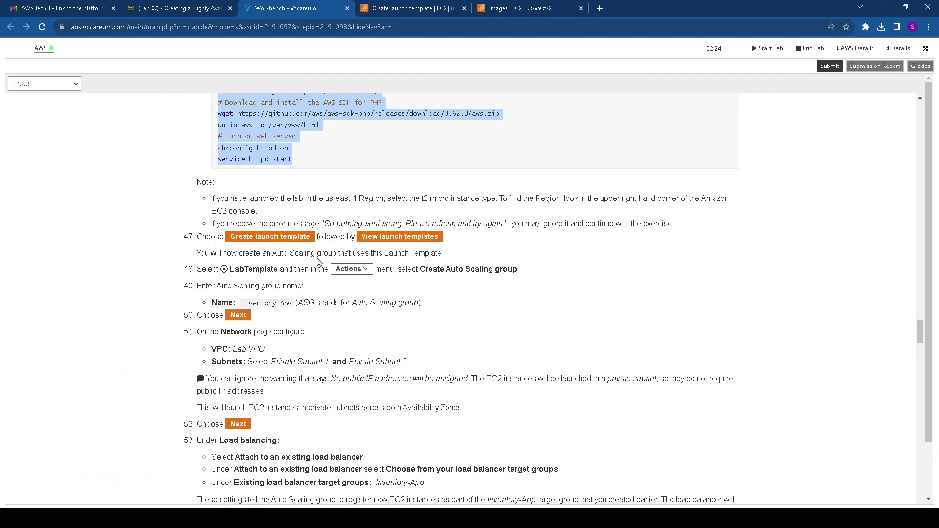
Create the Inventory-LT launch template and select it in the launch templates list
click(413, 8)
click(540, 380)
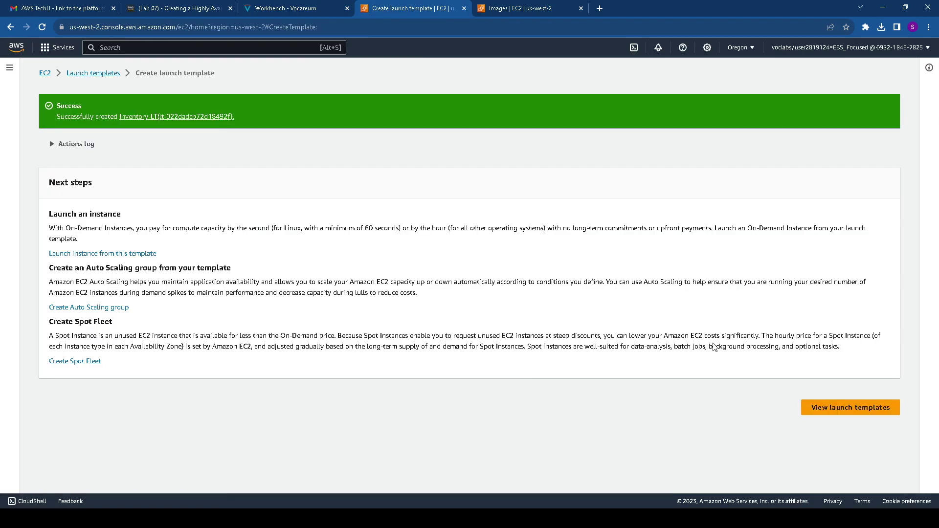
click(833, 409)
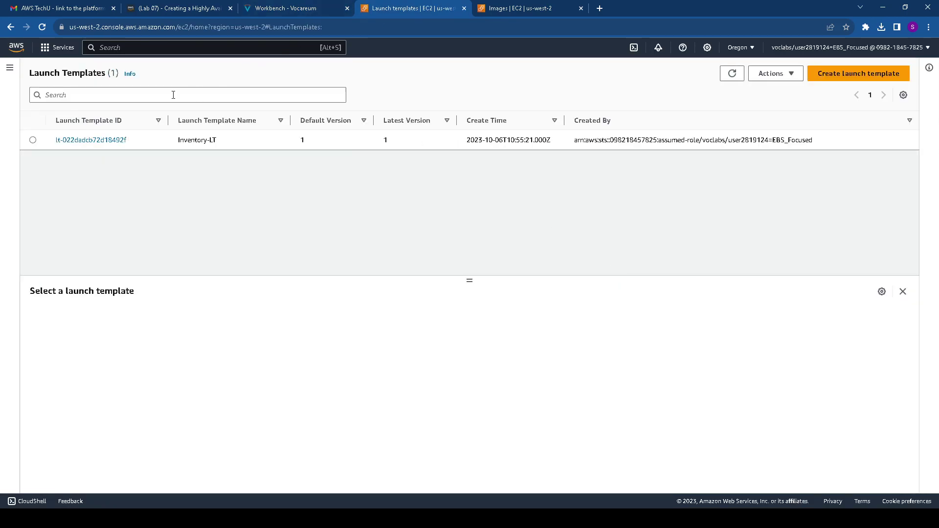
click(34, 140)
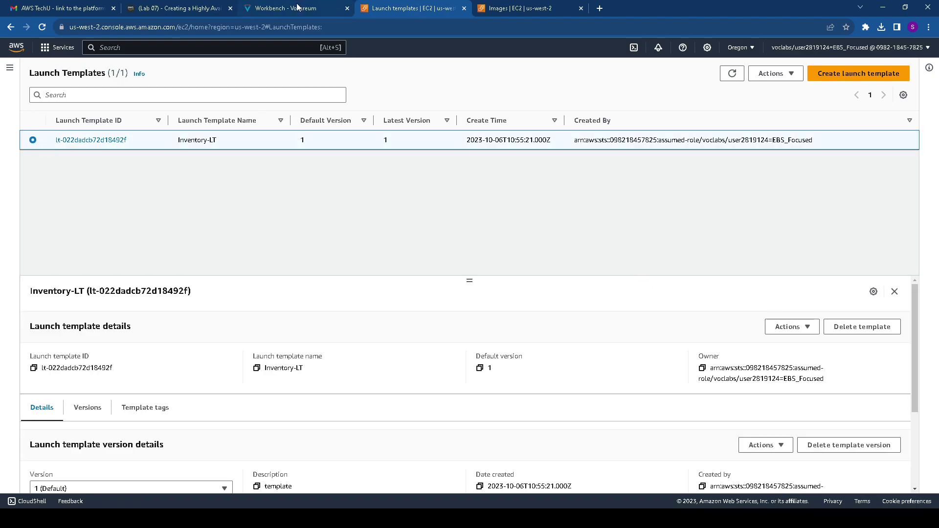
Start a new Auto Scaling group from Inventory-LT through its Actions menu
click(297, 7)
scroll(316, 217, down, 1)
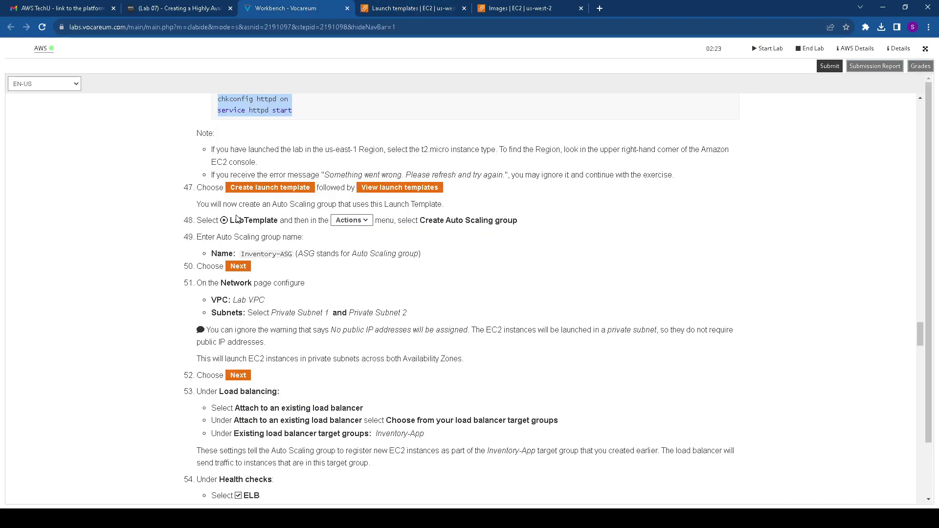
drag(232, 187, 467, 205)
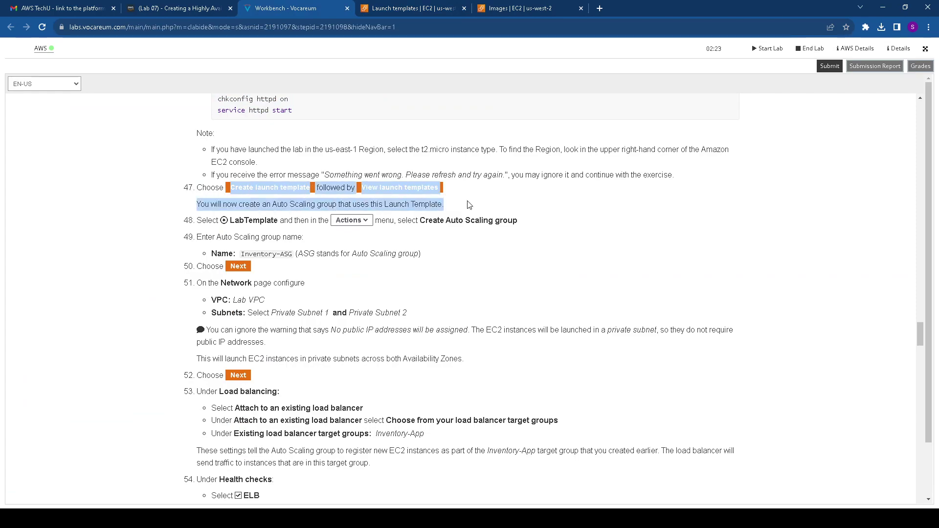
click(253, 223)
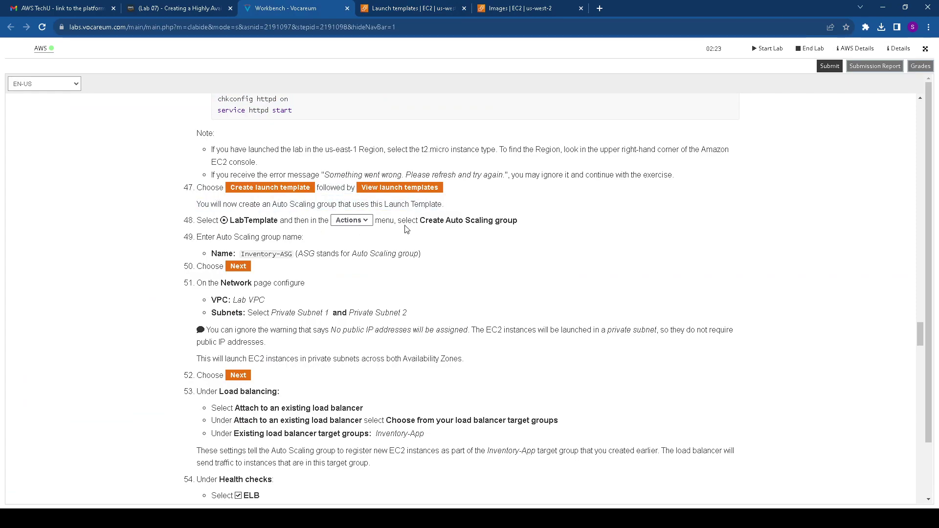
drag(412, 221, 517, 220)
click(470, 8)
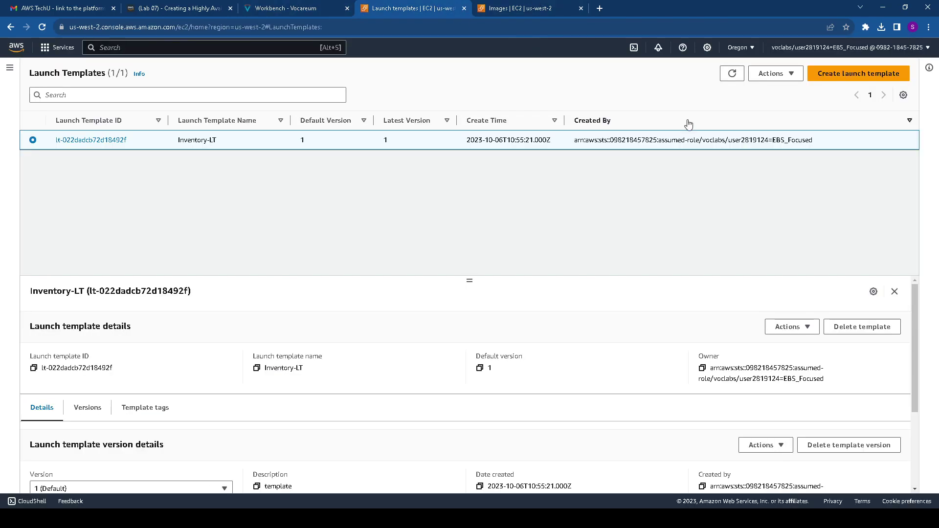
click(782, 74)
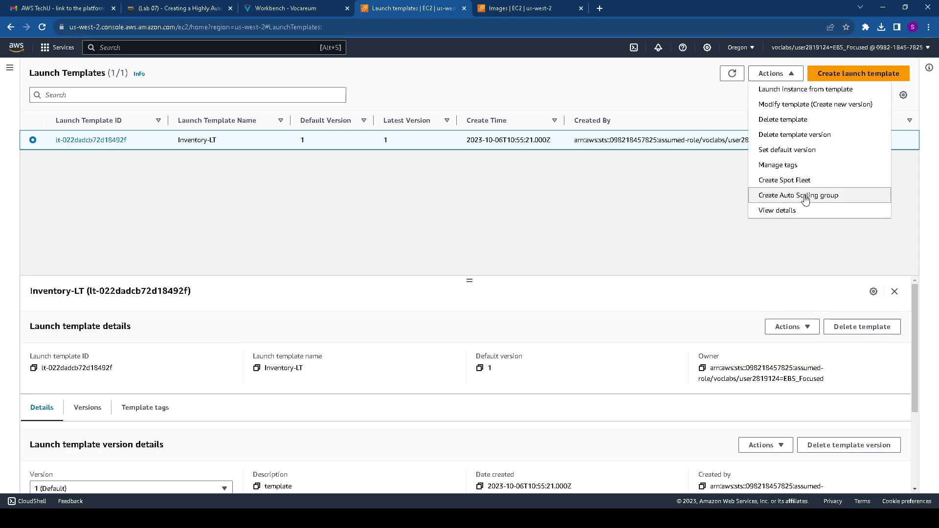
click(804, 195)
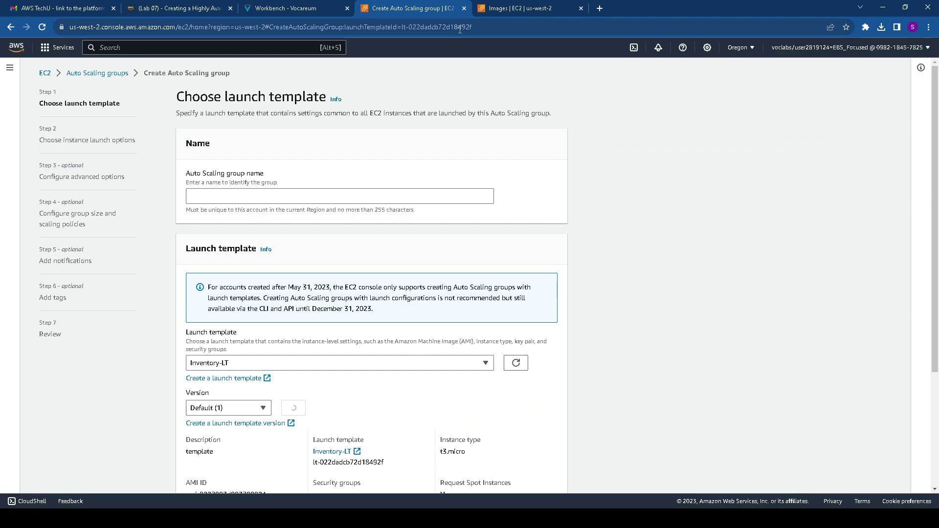
Name the Auto Scaling group Inventory-ASG
click(292, 8)
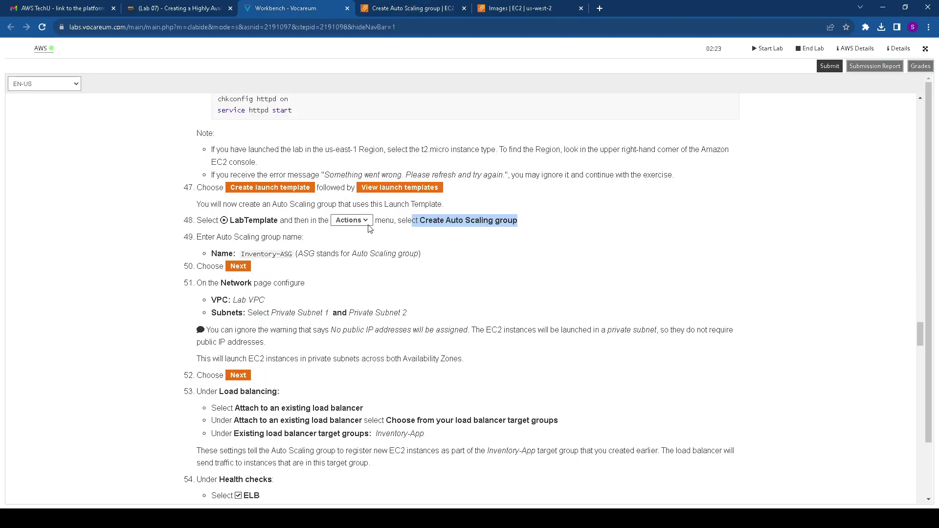
click(424, 234)
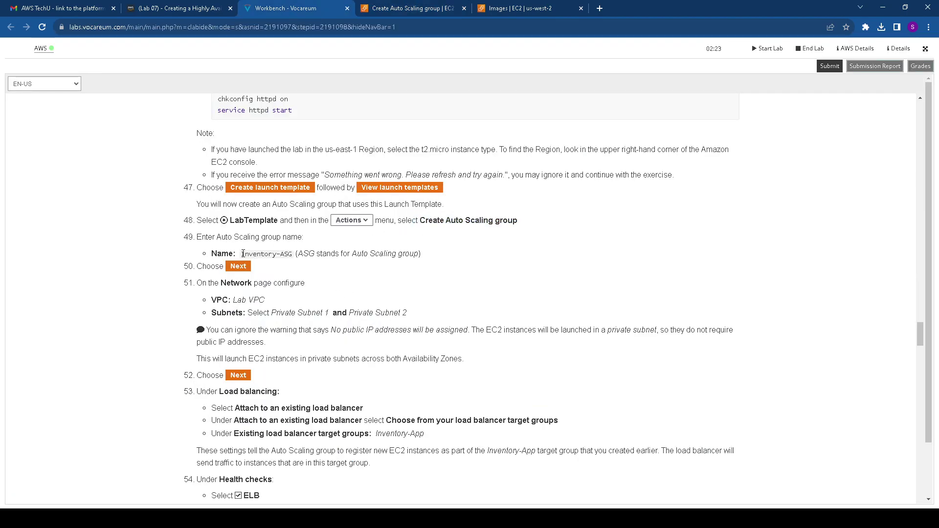
drag(242, 253, 295, 256)
key(ctrl+c)
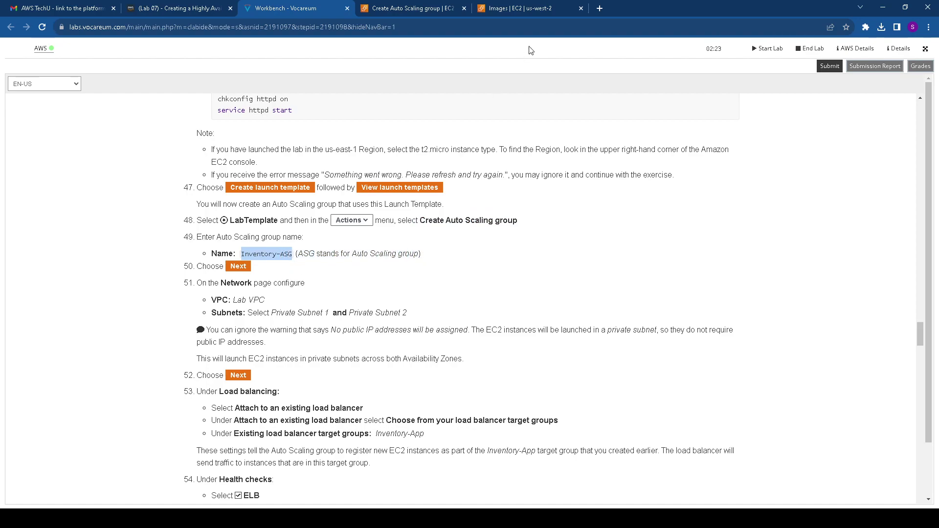
click(418, 11)
click(296, 191)
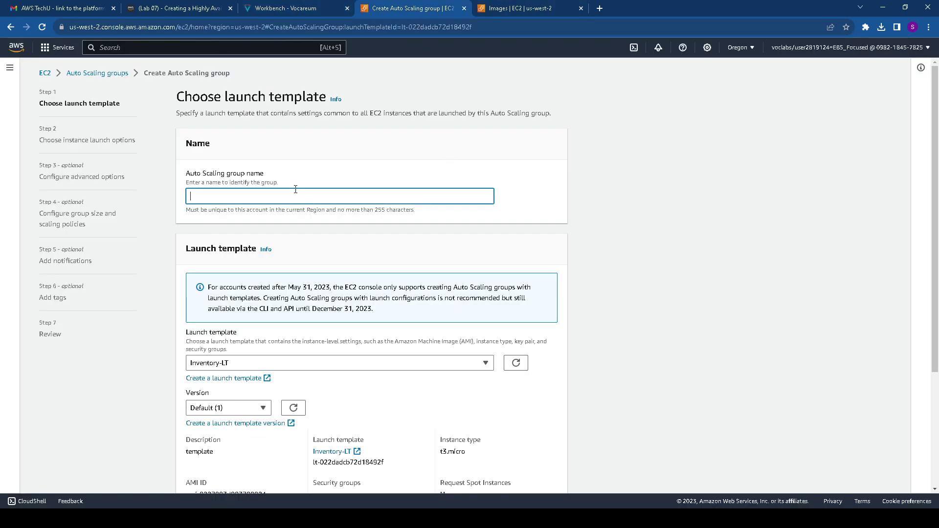
key(ctrl+v)
Set the launch template version to 1
click(296, 10)
scroll(293, 242, down, 2)
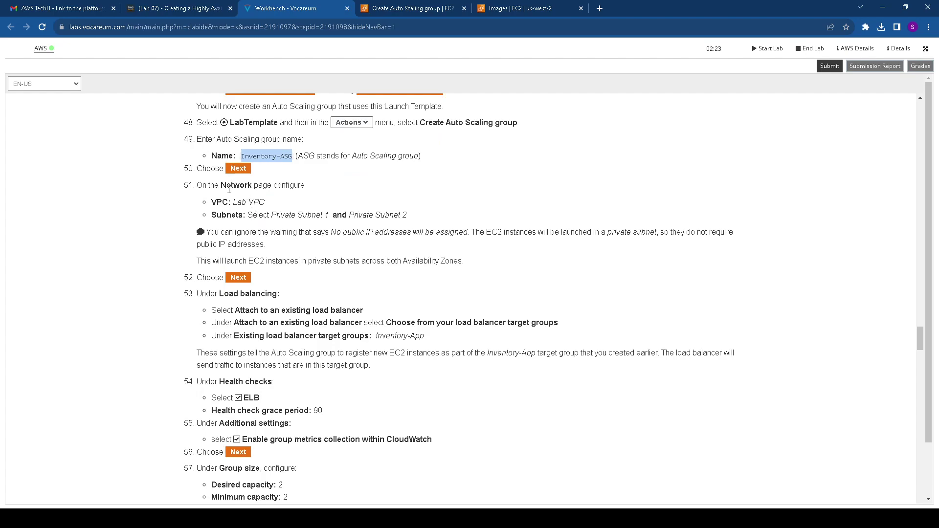
drag(232, 202, 412, 218)
click(408, 5)
scroll(269, 219, down, 3)
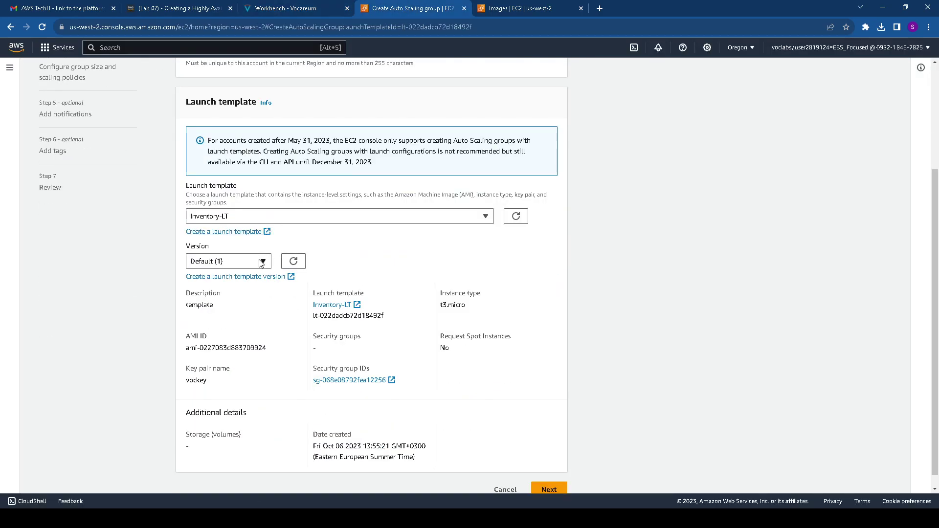
click(261, 263)
click(247, 308)
scroll(323, 225, up, 2)
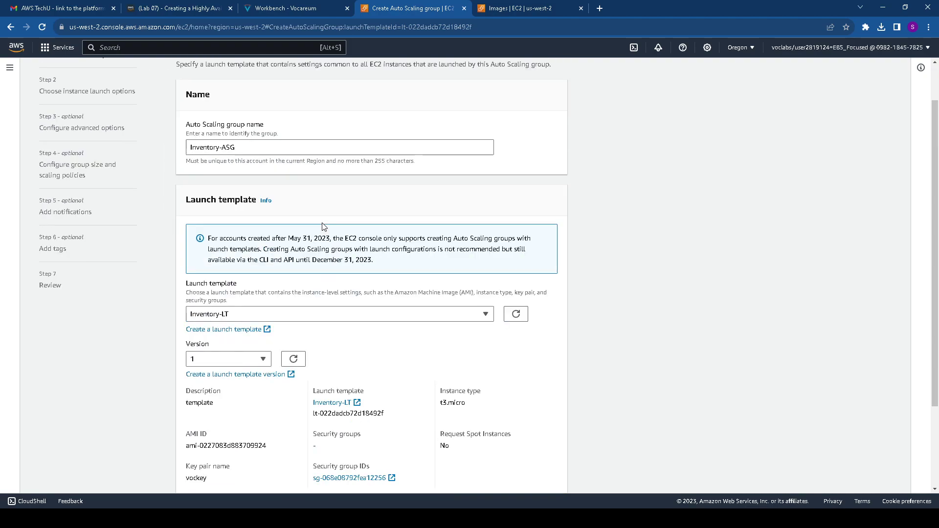
scroll(322, 226, down, 3)
Place the group in Lab VPC using Private Subnet 1 and Private Subnet 2
click(543, 475)
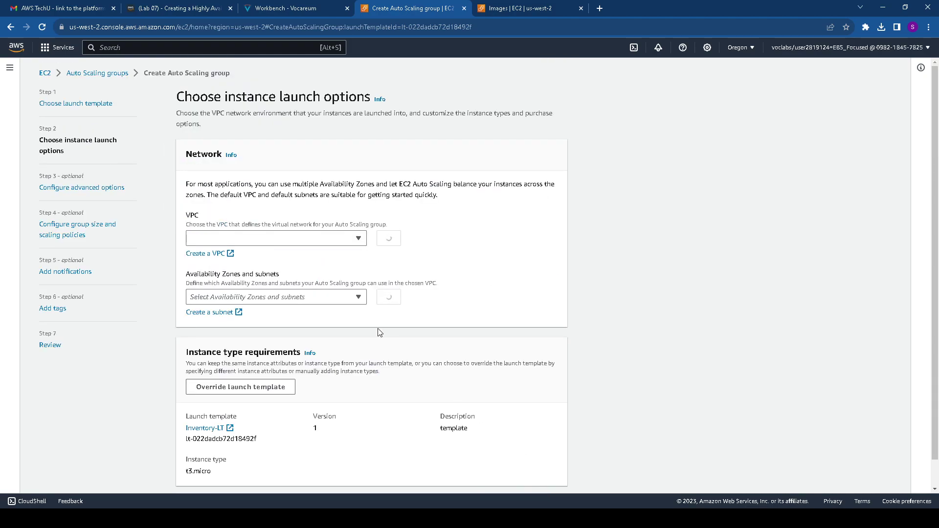
click(270, 245)
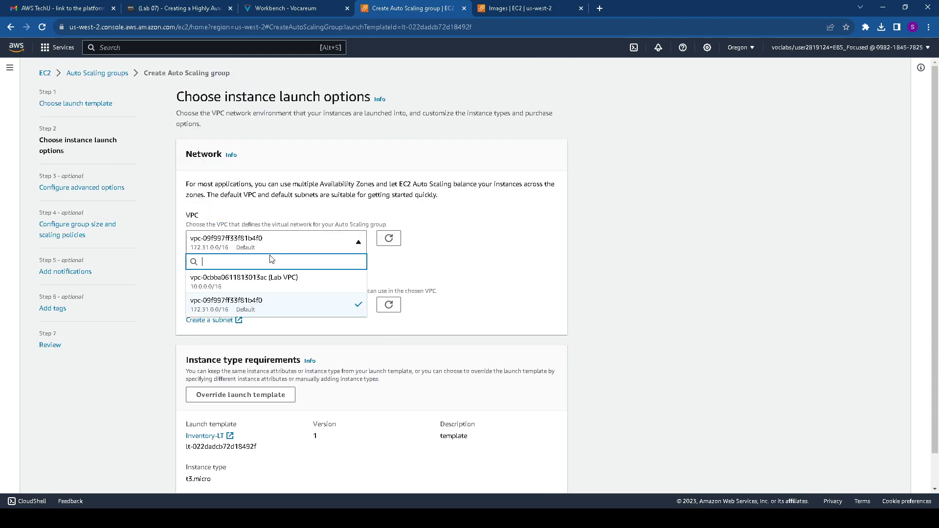
click(268, 283)
click(282, 307)
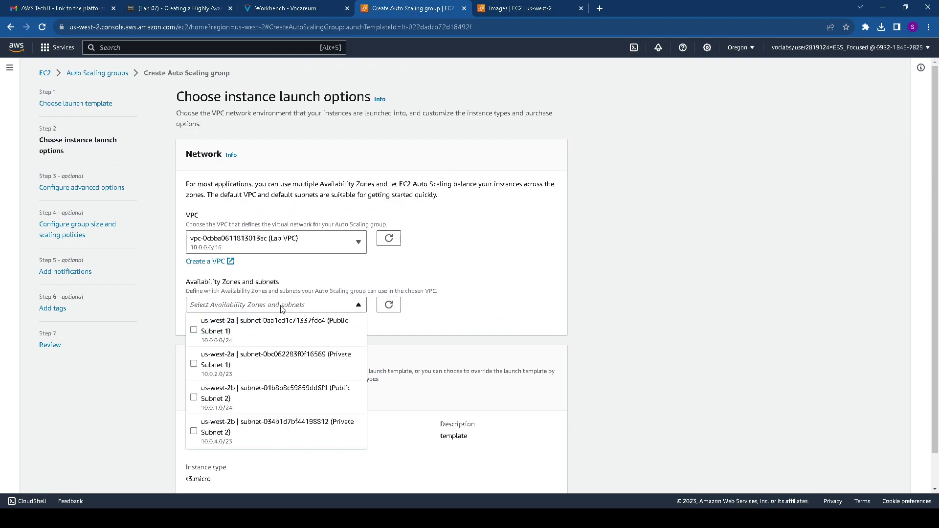
click(218, 358)
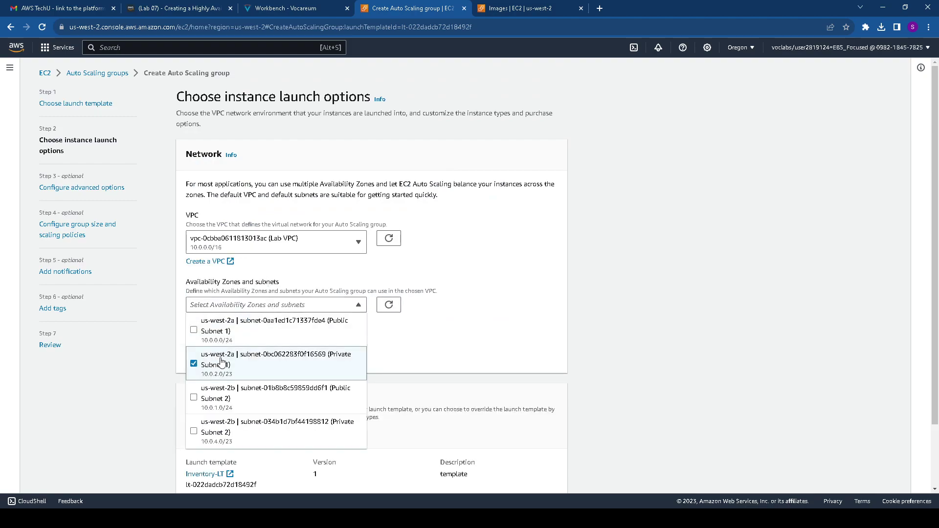
click(279, 427)
click(469, 338)
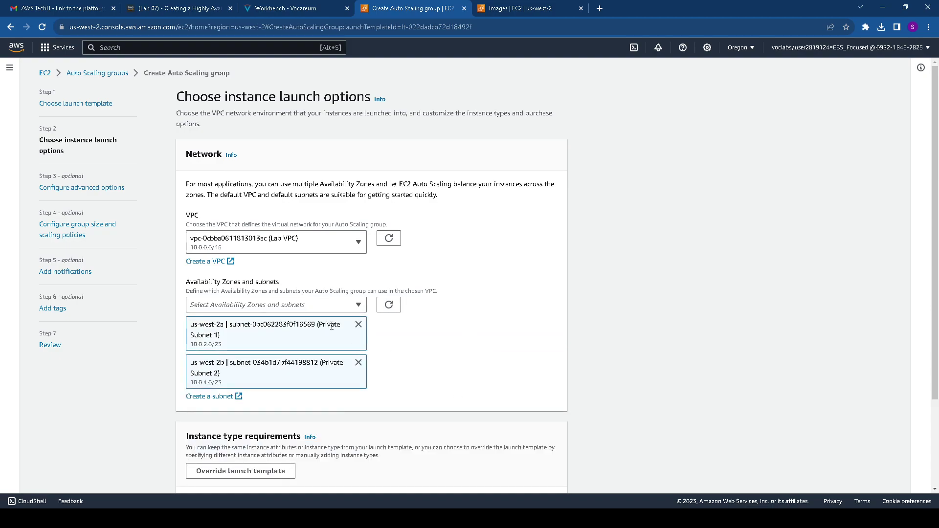
Attach the group to the existing Inventory-App load balancer target group
click(291, 7)
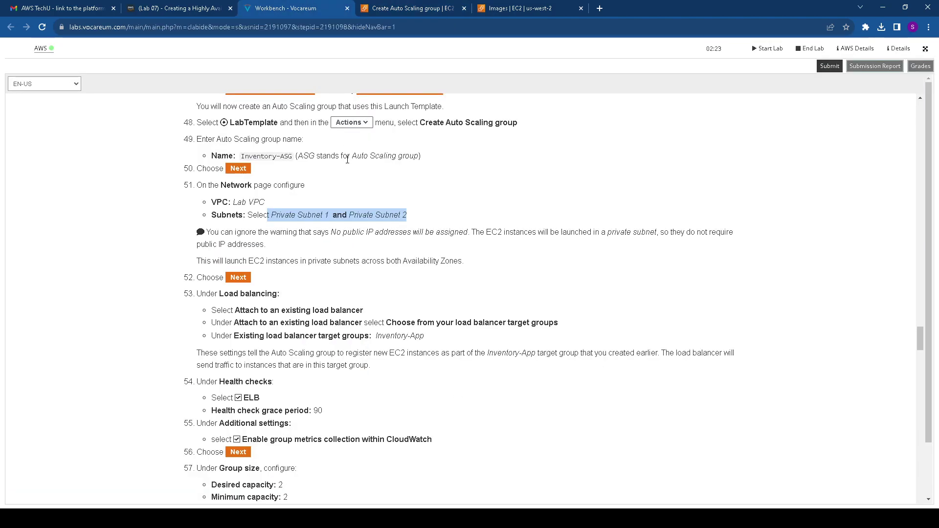
scroll(328, 263, down, 1)
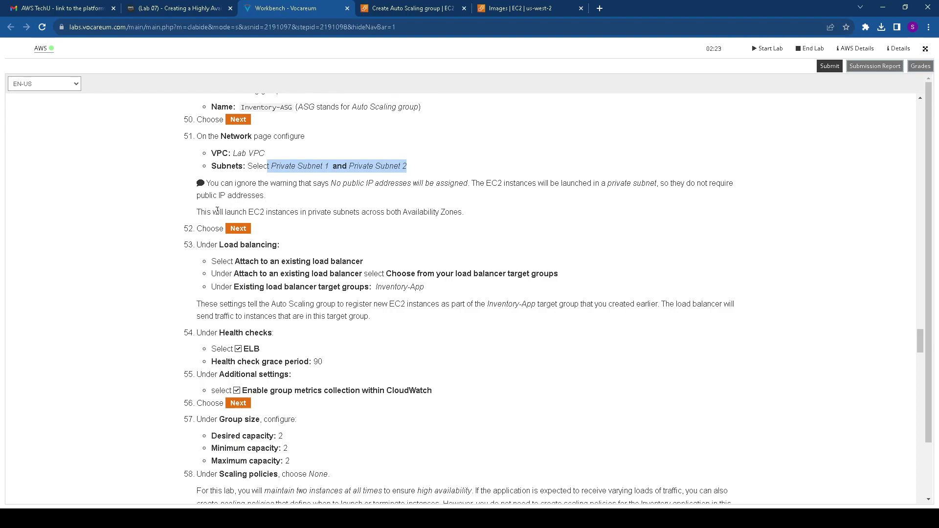
drag(234, 261, 388, 272)
click(431, 7)
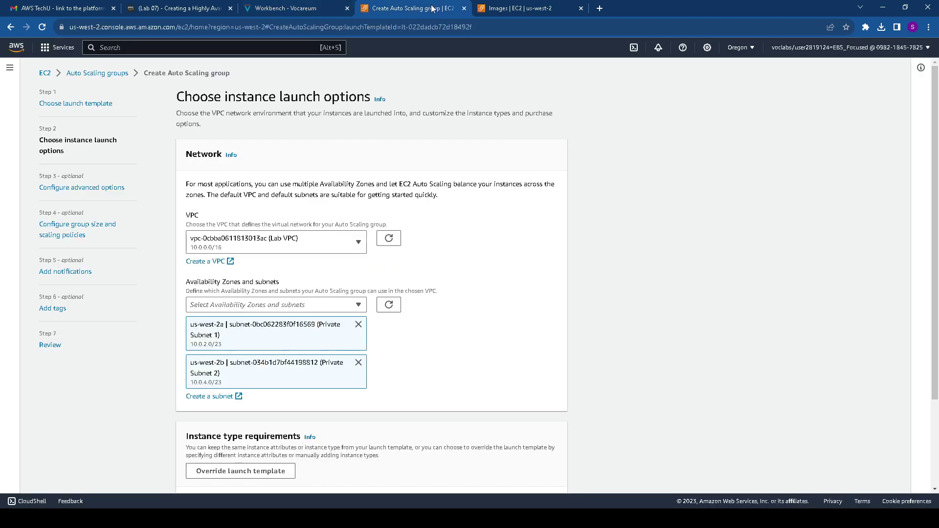
scroll(311, 271, down, 3)
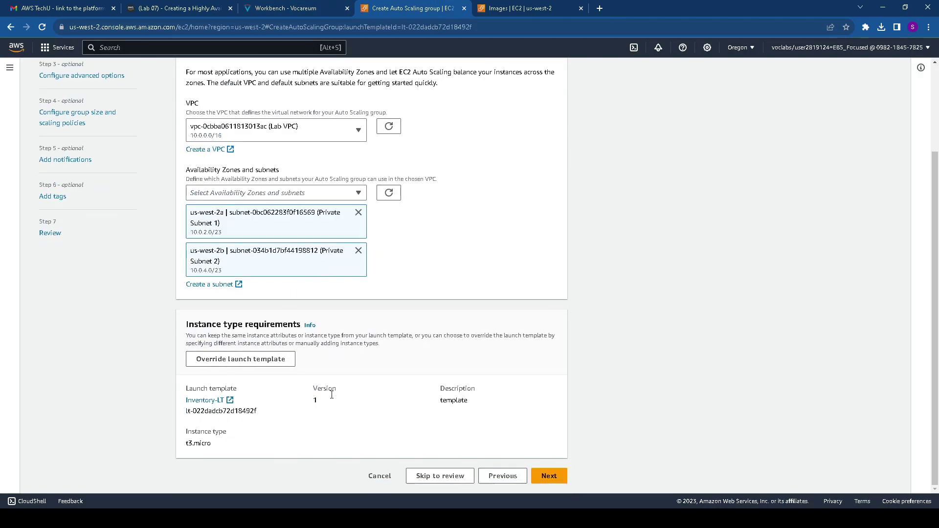
click(549, 475)
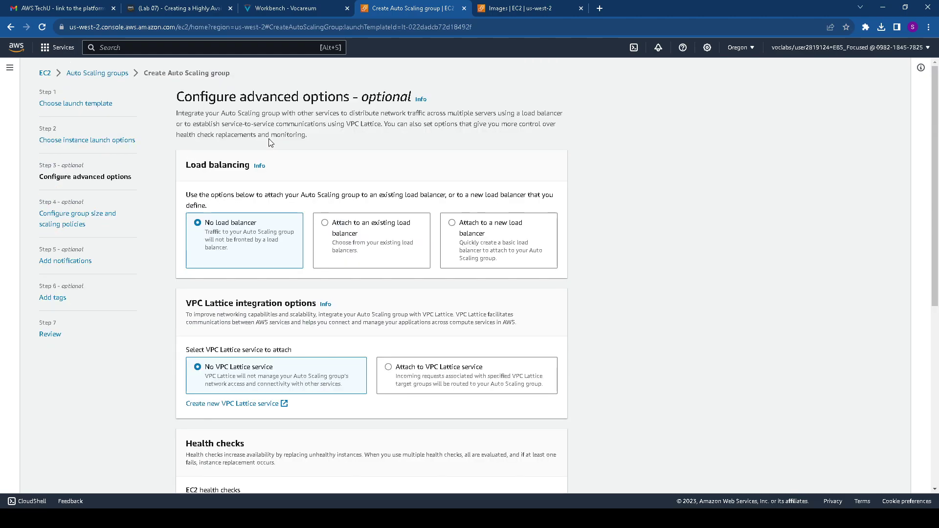
drag(356, 234, 351, 233)
scroll(352, 240, down, 2)
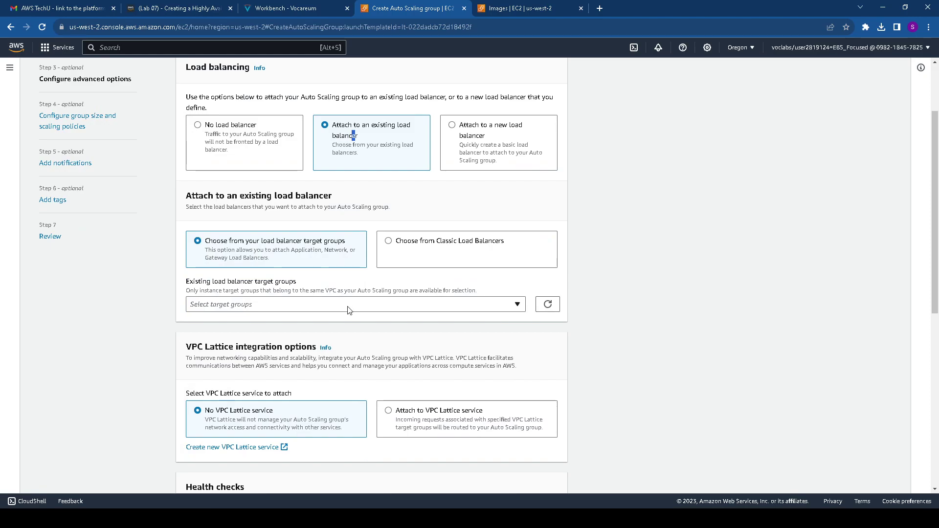
click(345, 305)
click(293, 341)
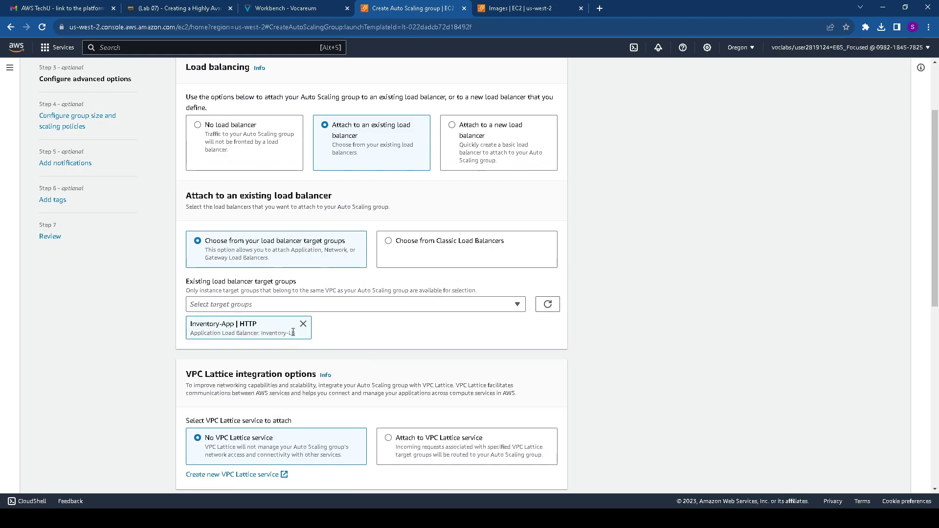
Turn on Elastic Load Balancing health checks for the group
click(275, 12)
scroll(346, 211, down, 2)
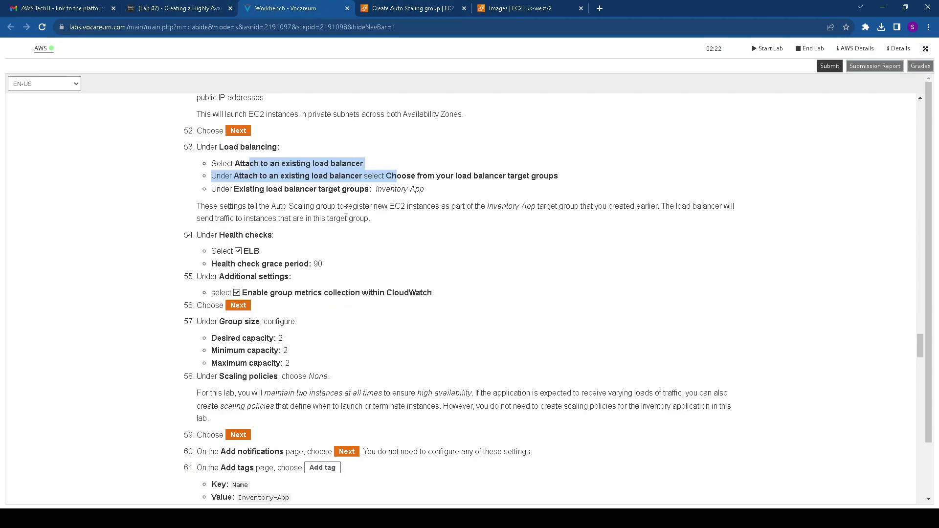
drag(377, 191, 425, 192)
scroll(430, 196, down, 2)
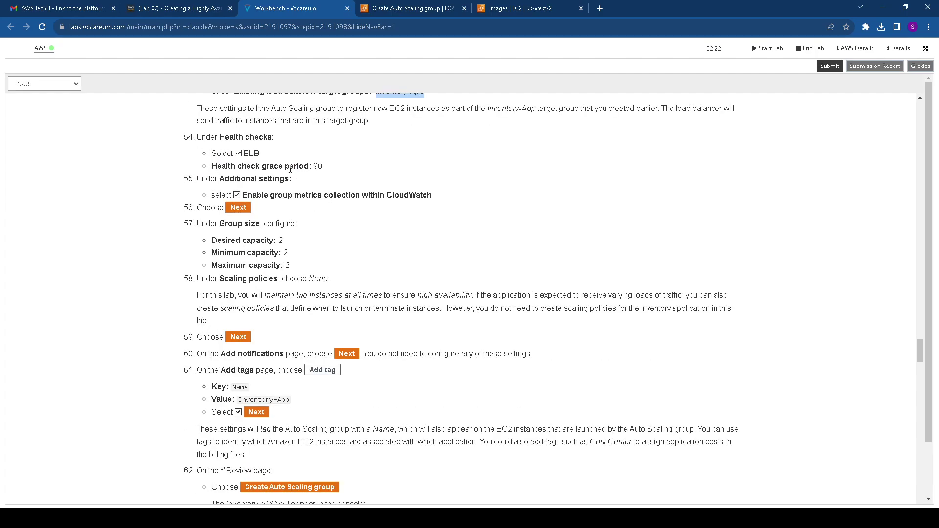
drag(225, 138, 267, 161)
click(447, 5)
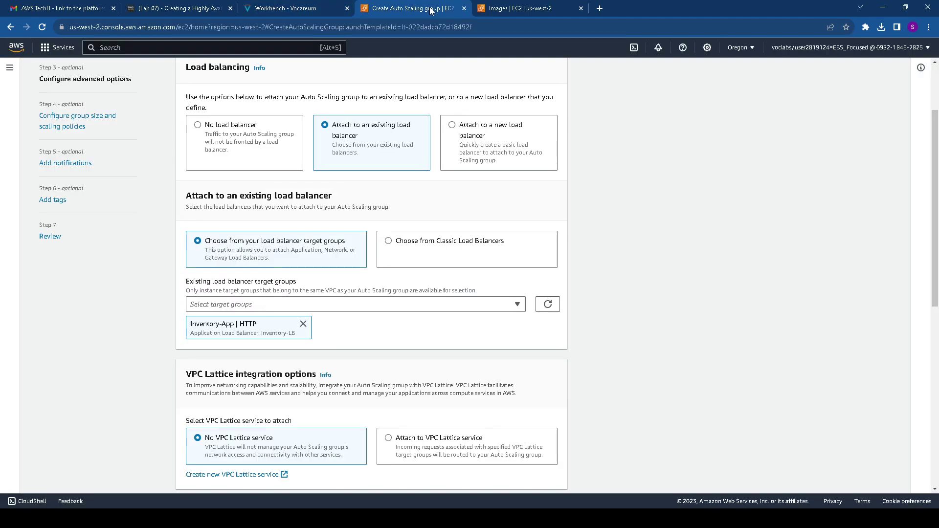
scroll(337, 232, down, 3)
scroll(310, 251, down, 4)
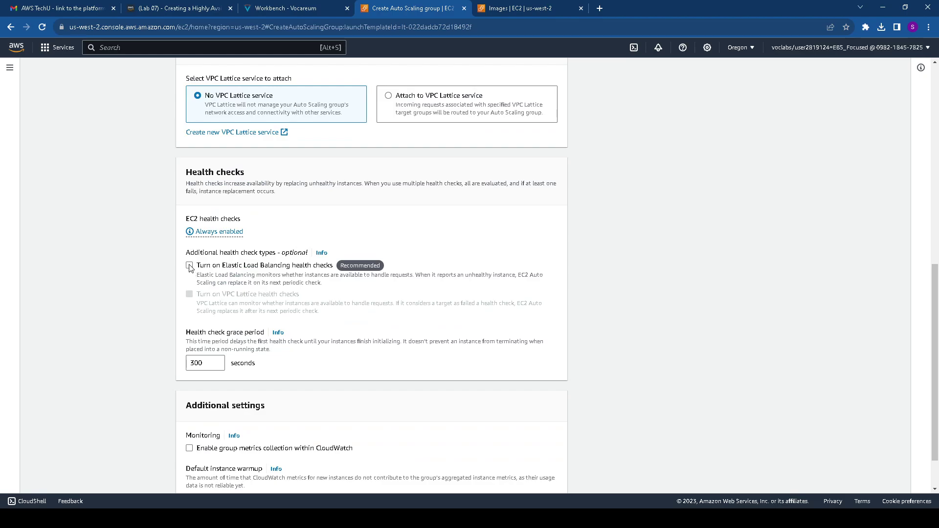
click(189, 266)
Set the health check grace period to 90 seconds and enable CloudWatch group metrics
click(280, 9)
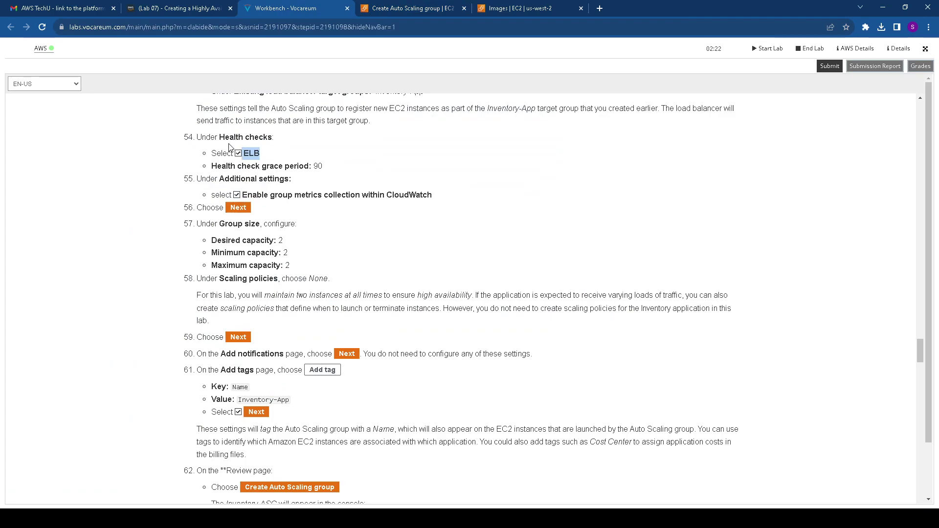
drag(220, 167, 324, 166)
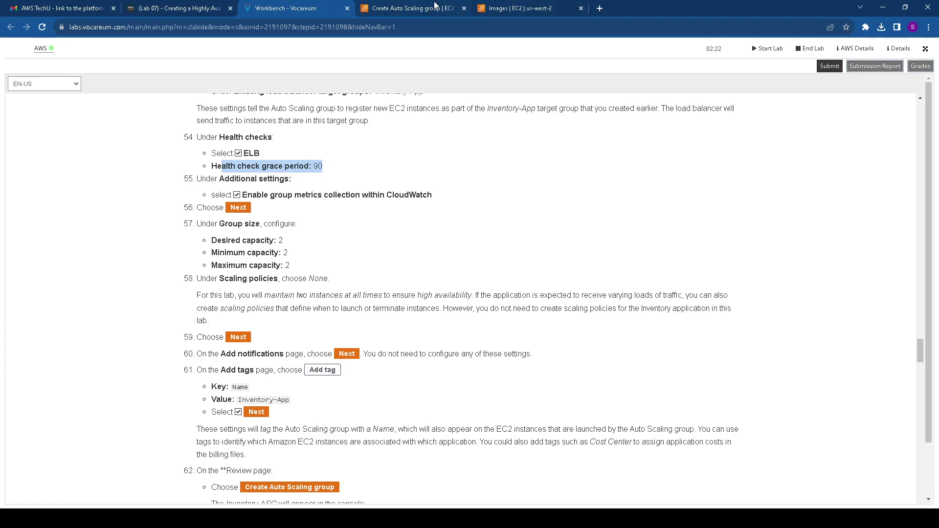
drag(226, 178, 446, 196)
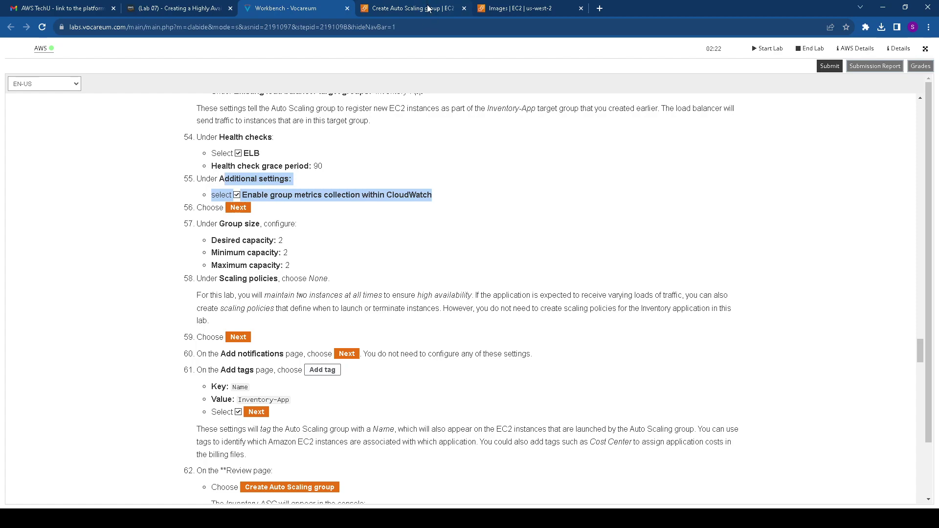
click(427, 8)
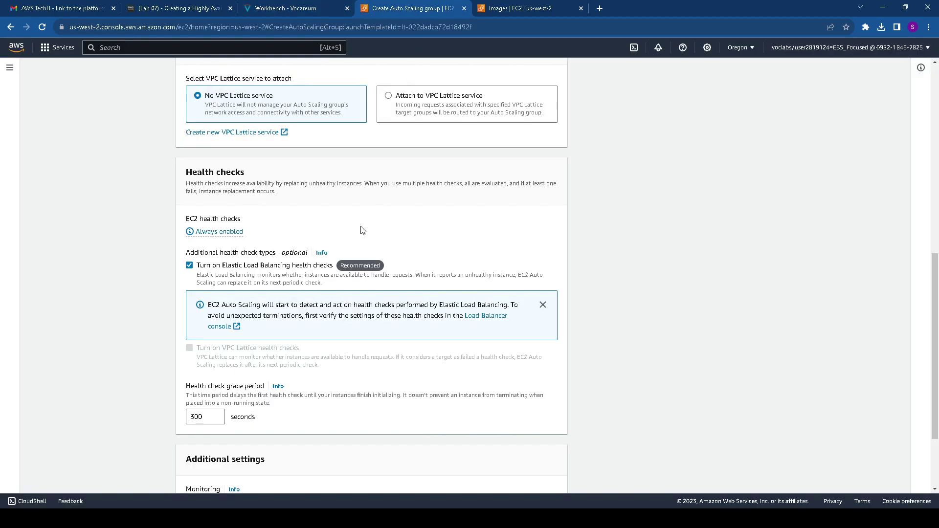
double_click(203, 417)
text(90)
scroll(345, 325, down, 2)
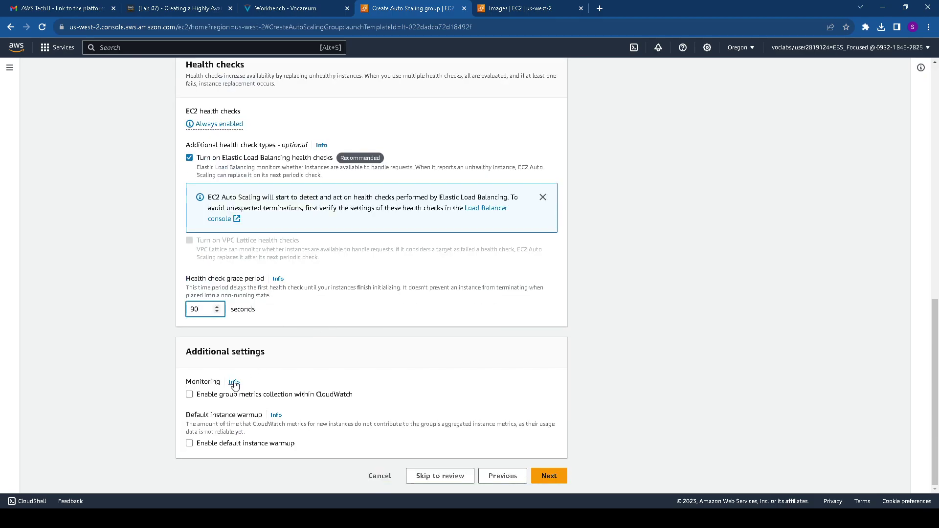
click(208, 399)
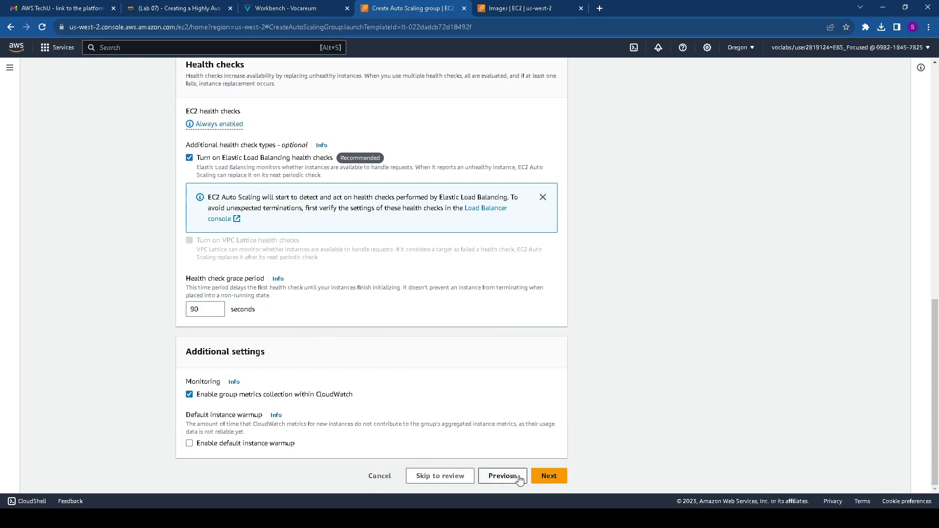
click(548, 475)
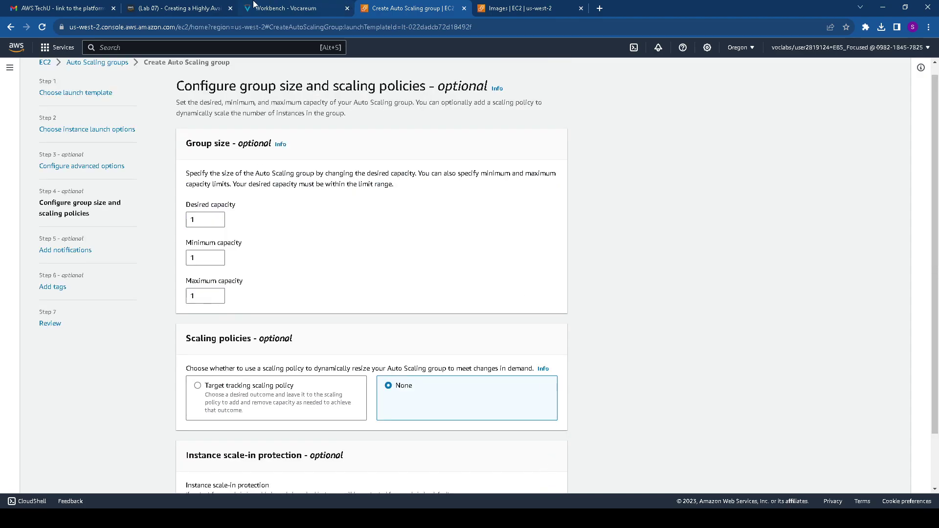
Set desired, minimum and maximum capacity to 2 each
click(274, 8)
scroll(283, 191, down, 2)
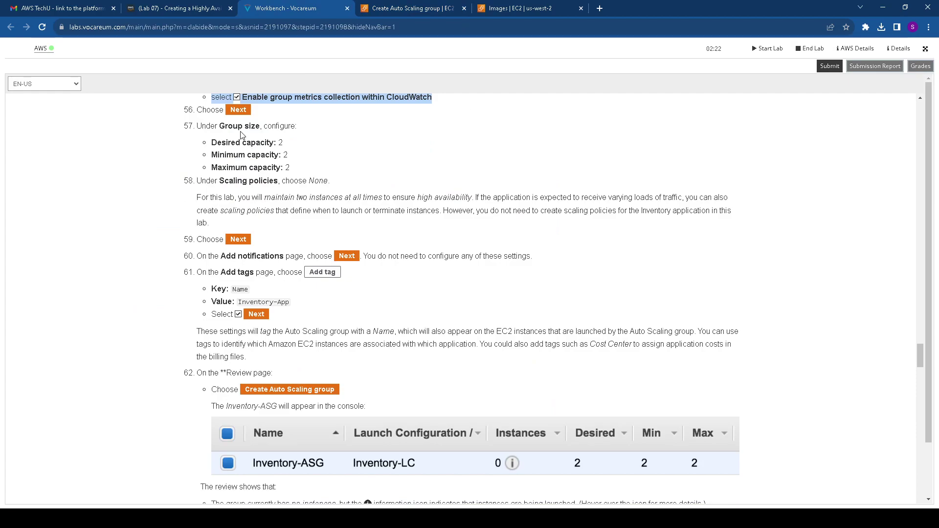
drag(220, 125, 302, 172)
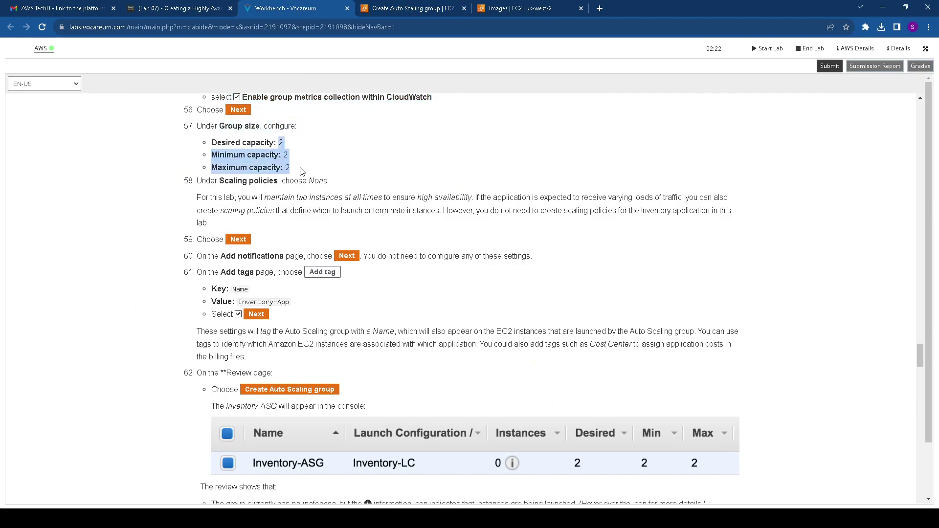
click(416, 8)
double_click(191, 220)
text(2)
double_click(191, 258)
text(2)
double_click(189, 296)
text(2)
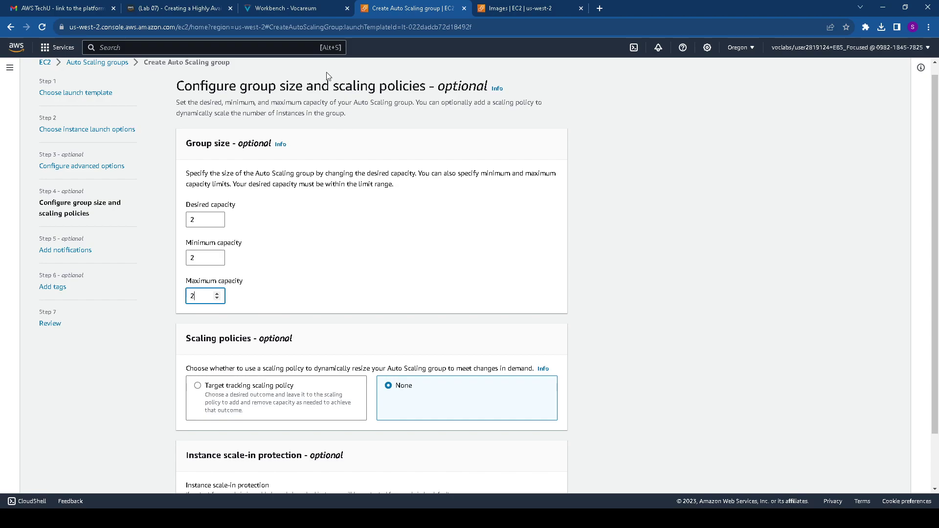
Keep the scaling policy at None and continue to notifications
click(292, 7)
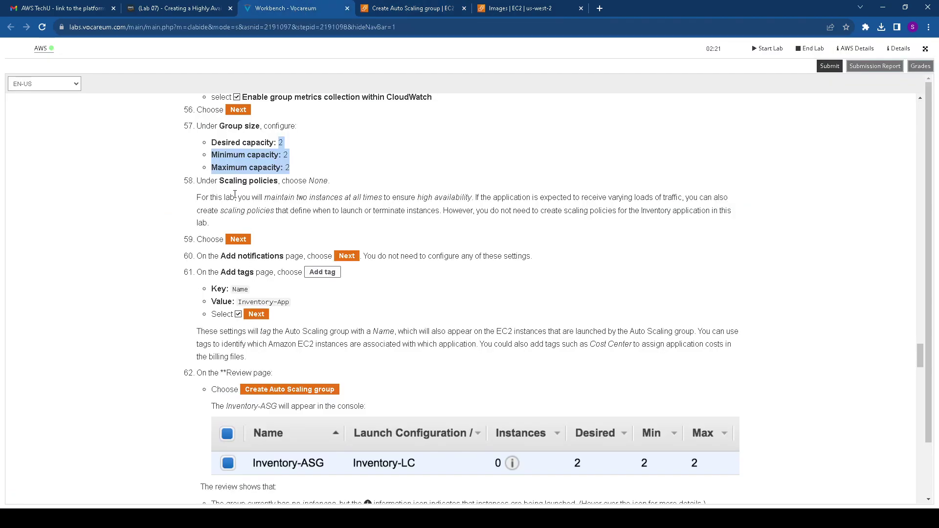
scroll(280, 187, down, 1)
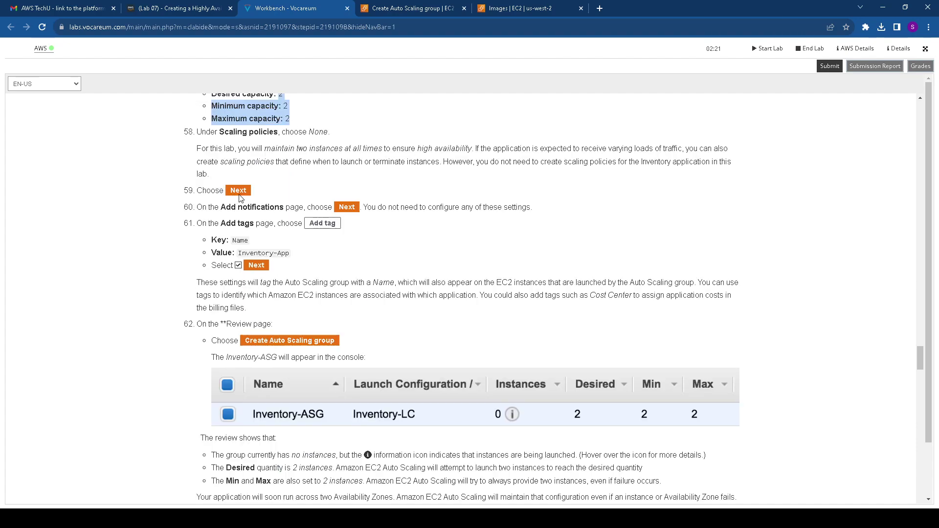
click(386, 8)
scroll(348, 335, down, 1)
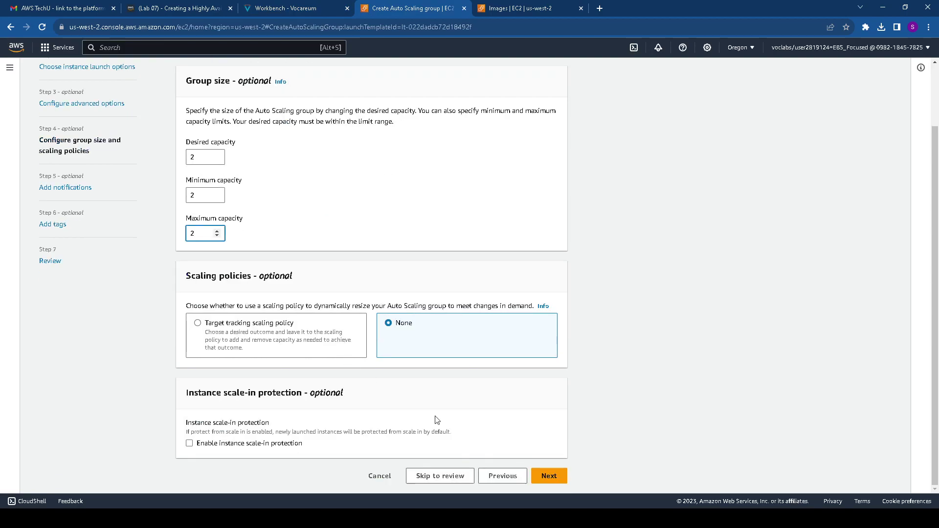
click(548, 475)
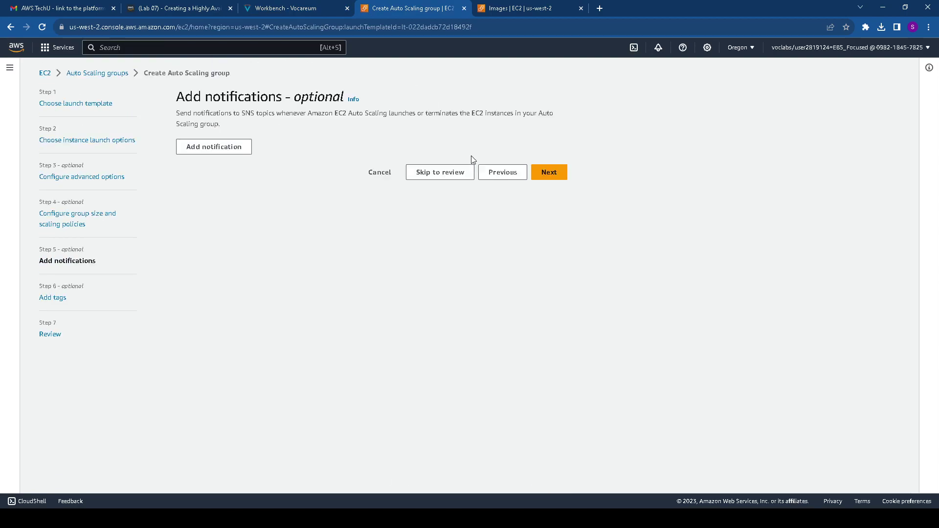
Skip notifications and add a tag with key Name and value Inventory-App
click(288, 9)
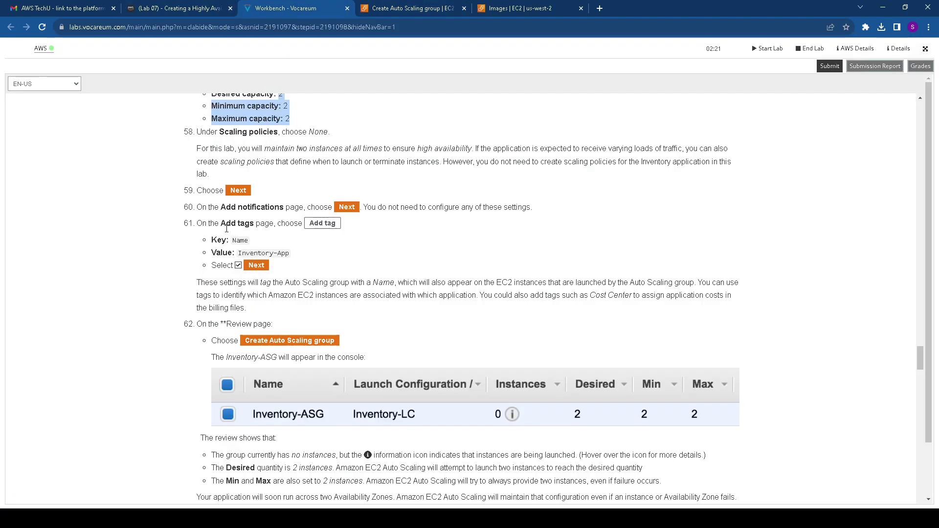
drag(238, 252, 295, 255)
key(ctrl+c)
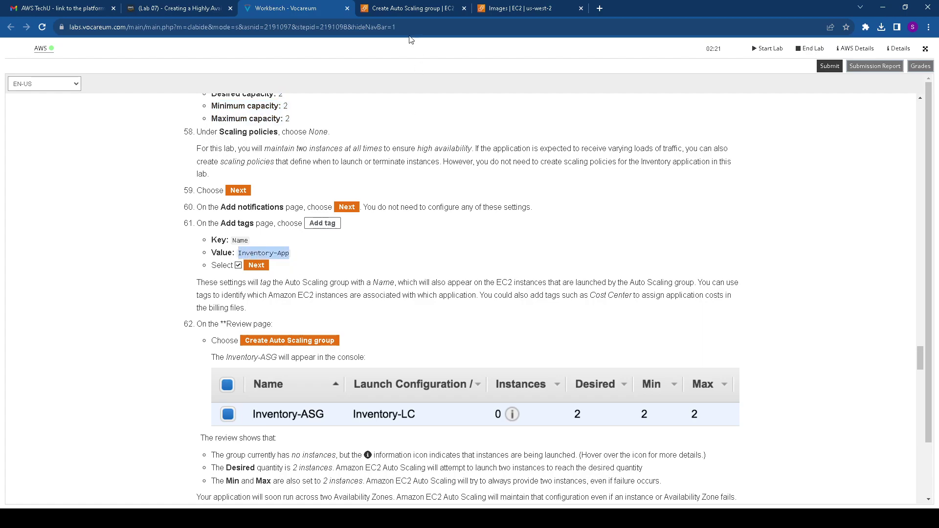
click(442, 7)
click(548, 172)
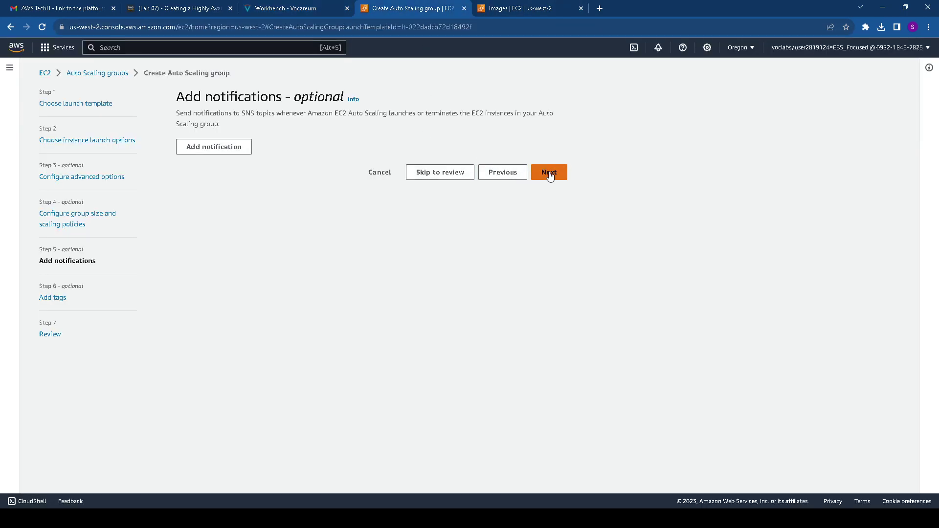
click(221, 258)
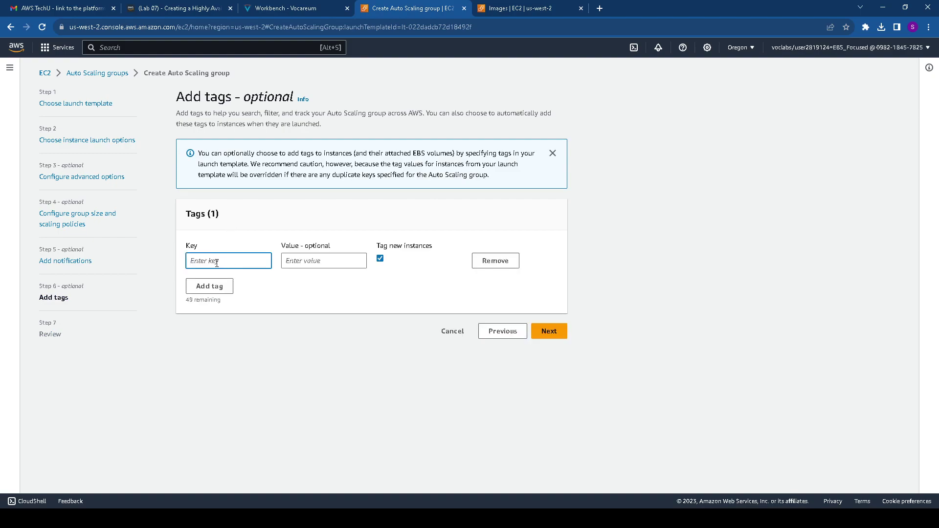
text(Name)
click(310, 261)
key(ctrl+v)
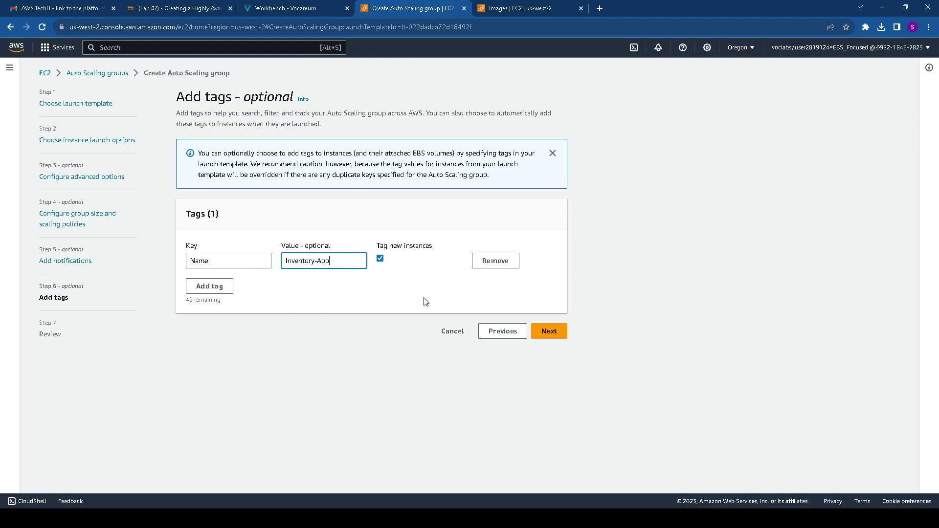
click(549, 332)
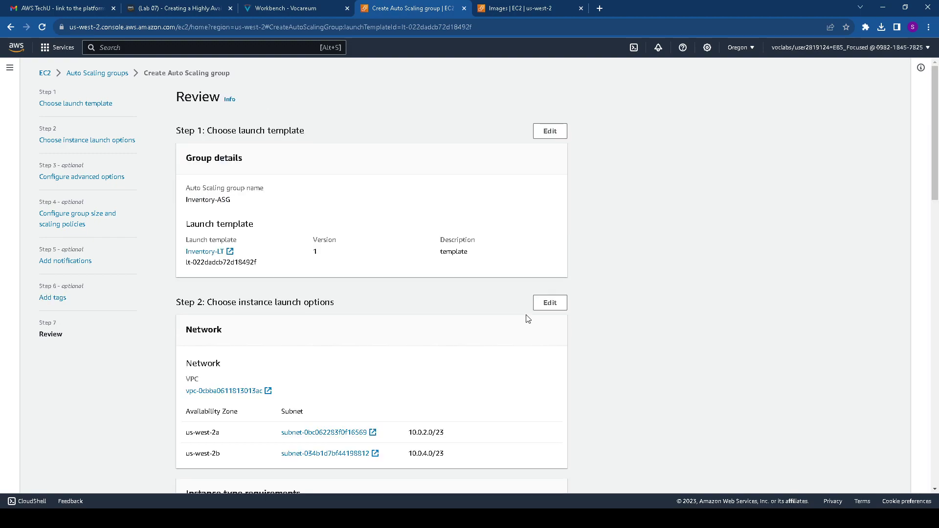
Confirm creation of Inventory-ASG from the Review page and return to the Auto Scaling groups list
scroll(528, 318, down, 20)
click(527, 479)
click(271, 9)
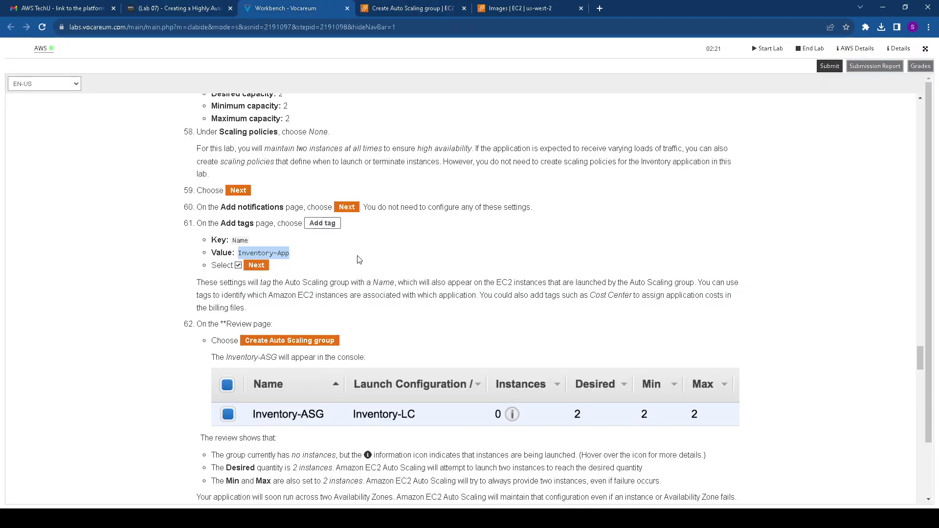
scroll(272, 271, down, 2)
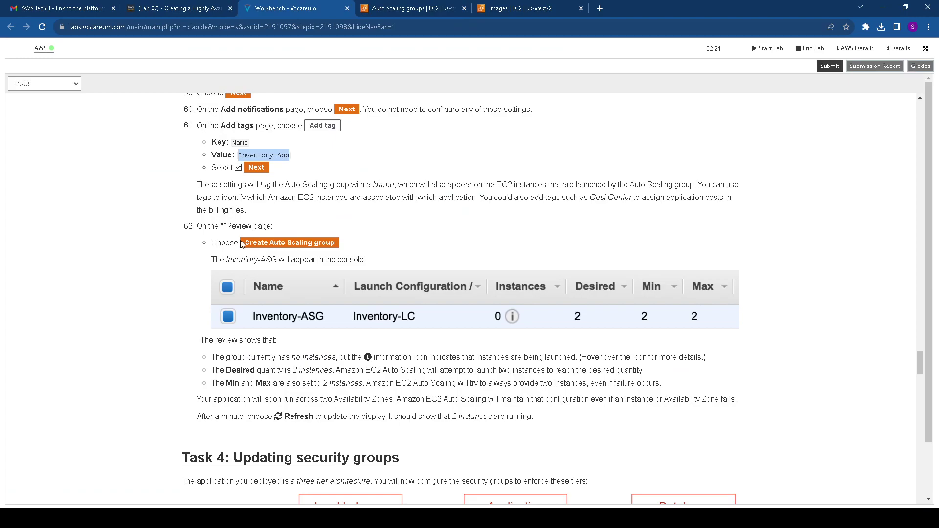
scroll(274, 210, down, 3)
scroll(272, 209, up, 1)
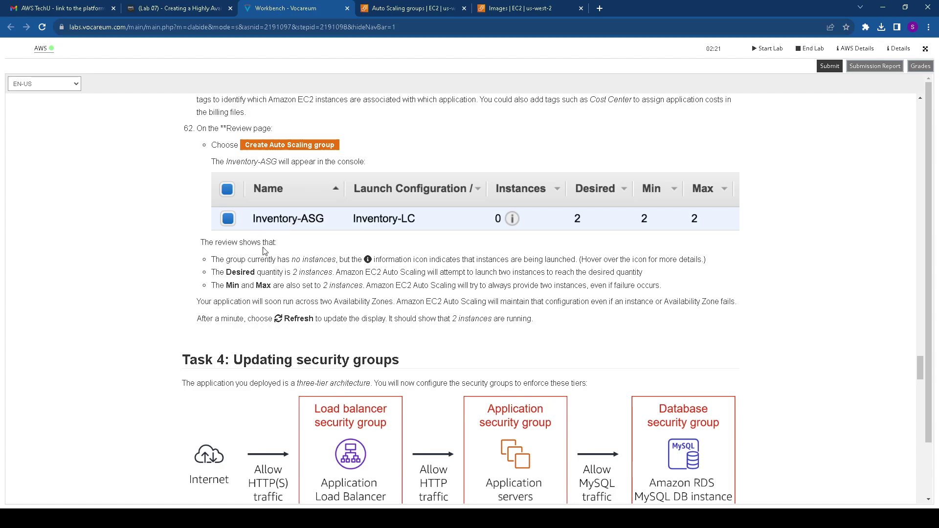
scroll(227, 263, down, 3)
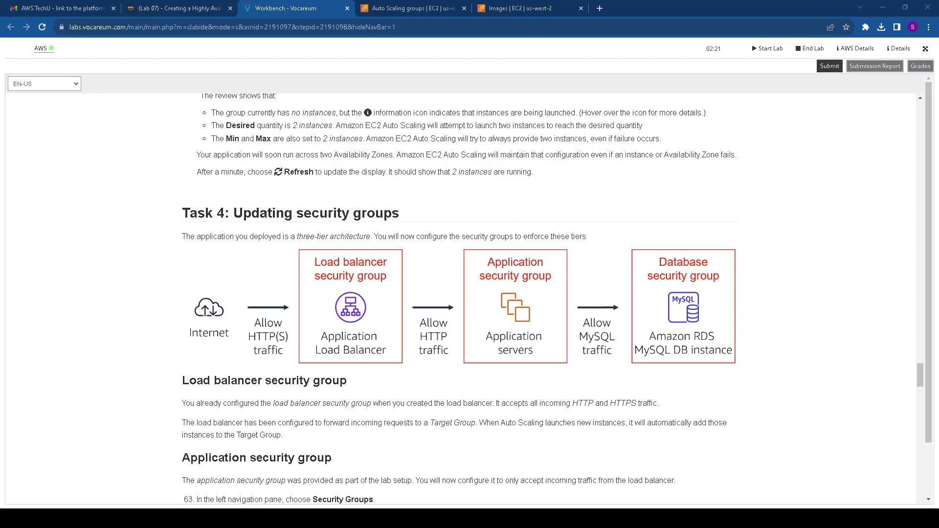
click(440, 9)
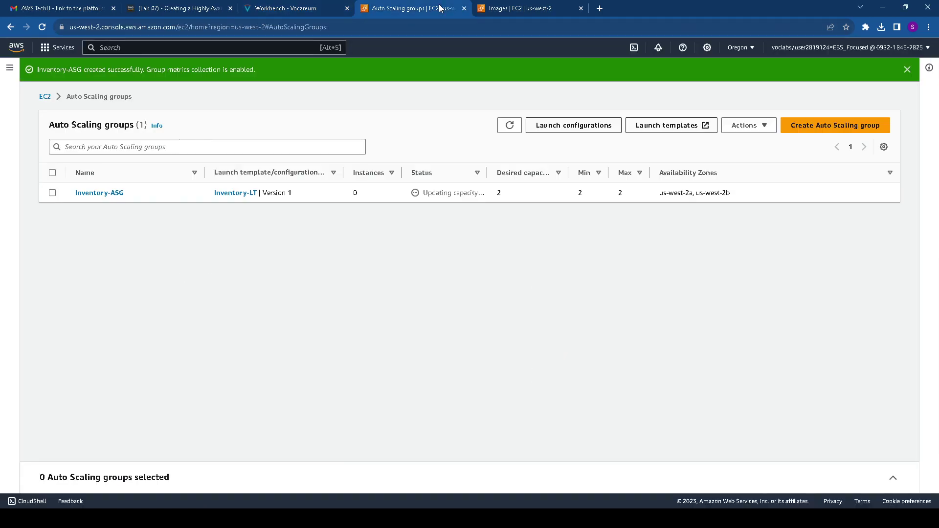
Inspect the Inventory-ASG details and its status in the Auto Scaling groups list
click(117, 194)
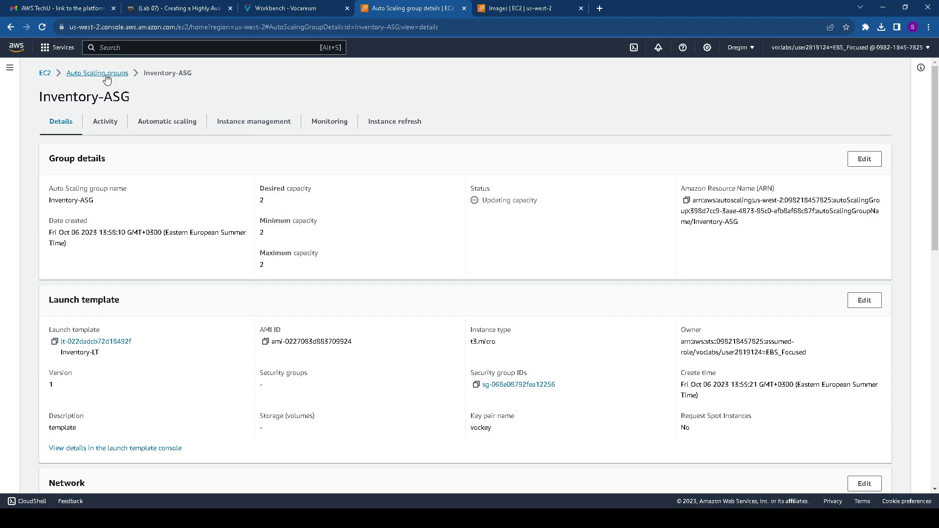
click(107, 76)
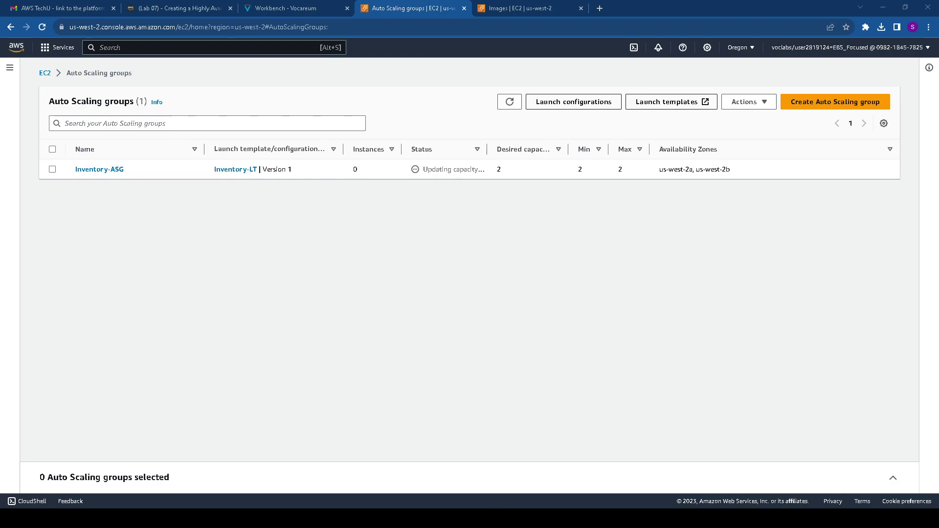
drag(421, 170, 492, 169)
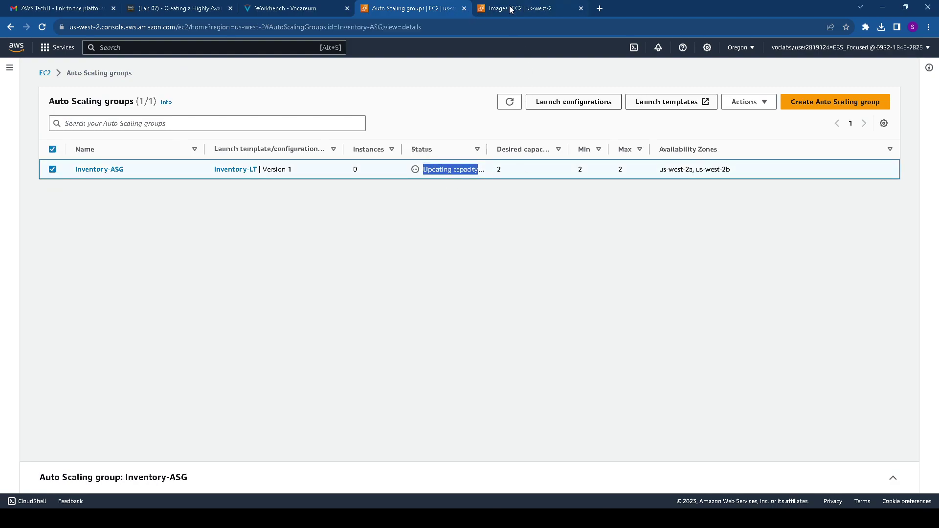
Read Task 4 on security groups, including the load balancer security group section
click(284, 8)
drag(180, 165, 433, 174)
scroll(405, 191, up, 3)
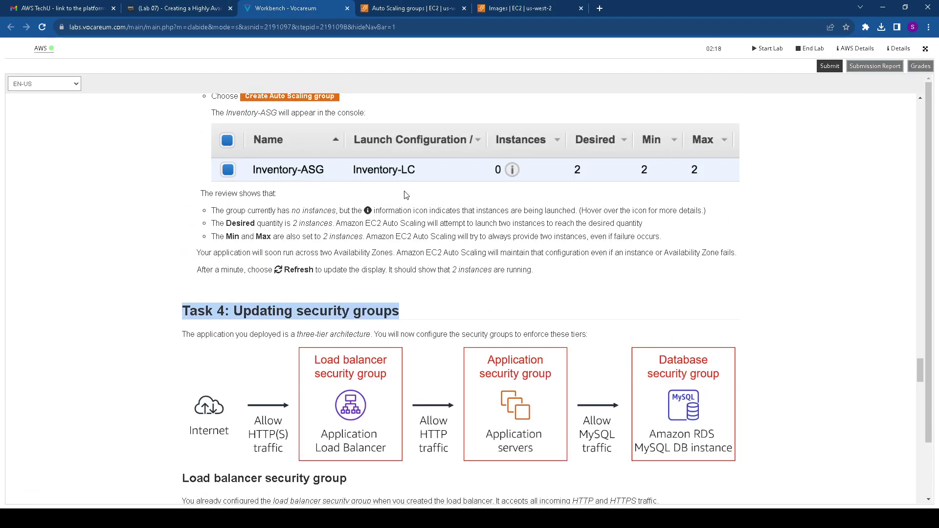
scroll(404, 202, down, 3)
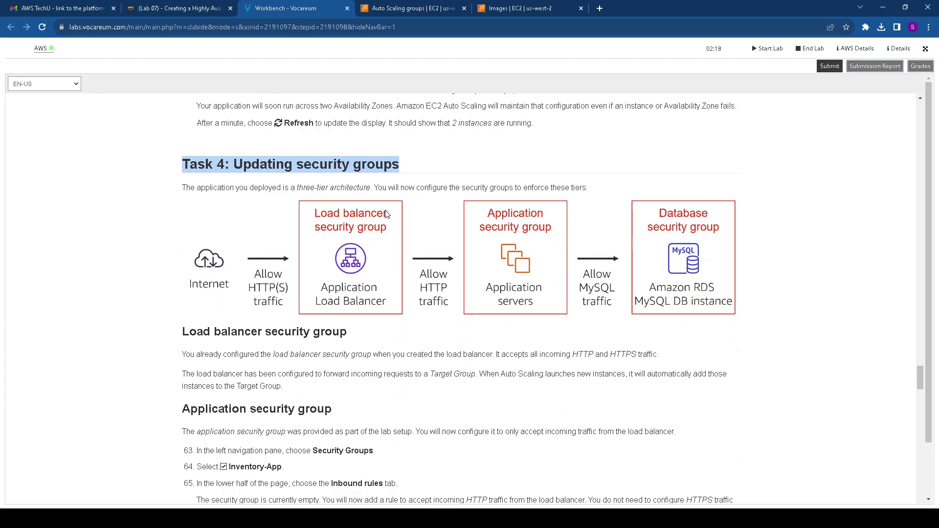
scroll(404, 203, down, 2)
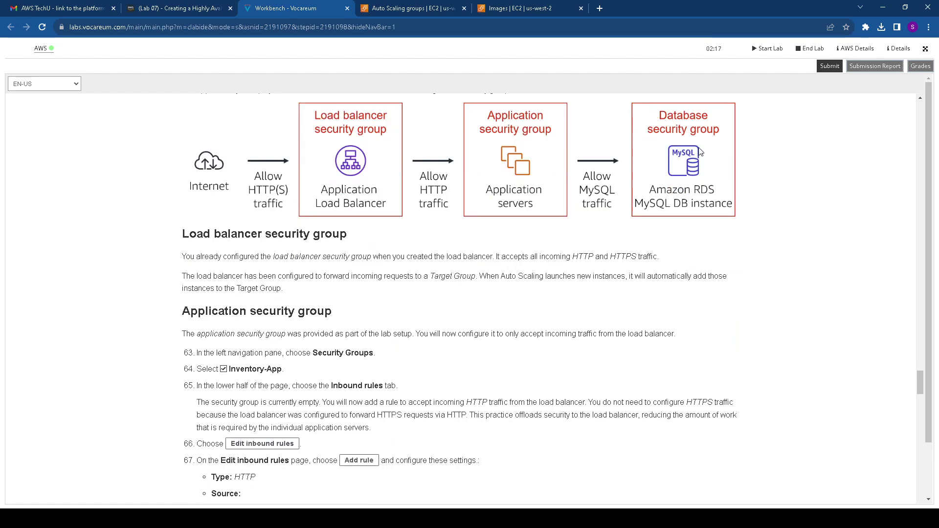
drag(170, 235, 390, 231)
drag(182, 256, 340, 254)
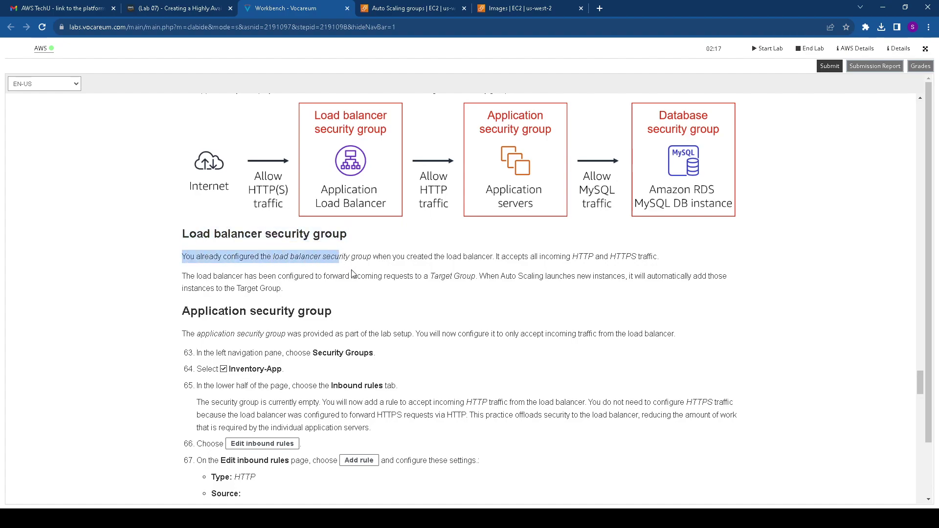
click(503, 8)
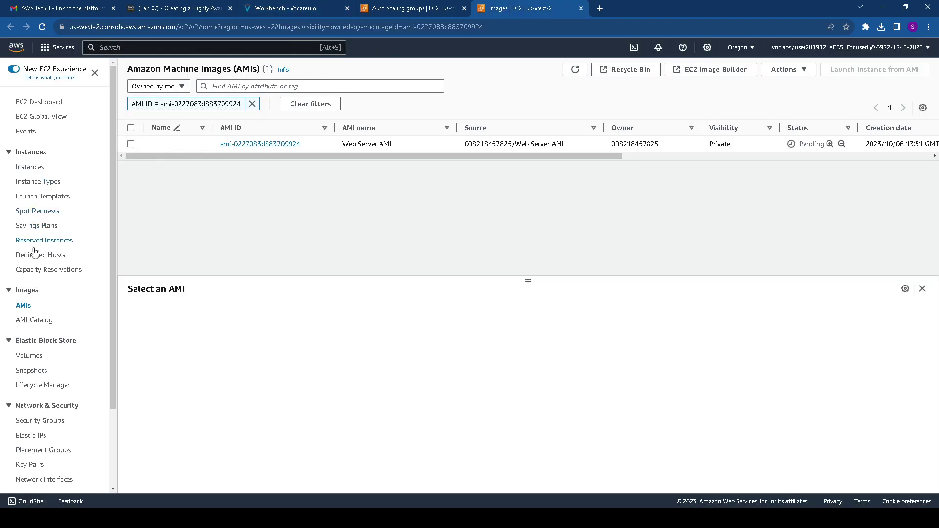
Review the Inventory-LB security group's inbound and outbound rules
scroll(57, 398, down, 2)
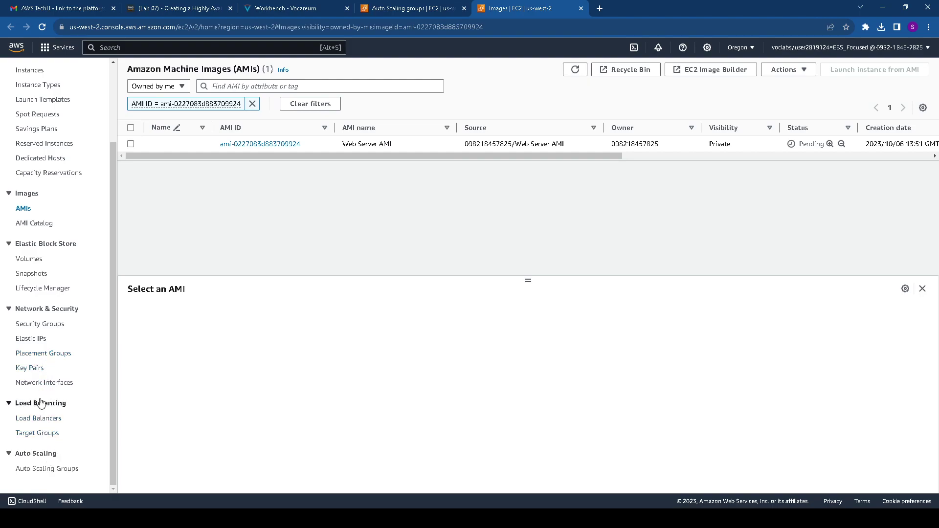
scroll(36, 345, up, 1)
scroll(36, 334, up, 1)
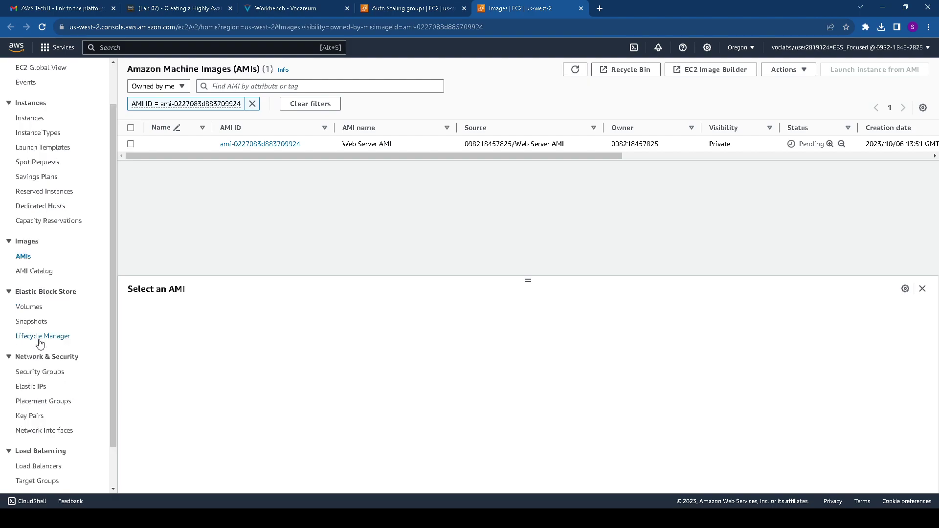
click(51, 374)
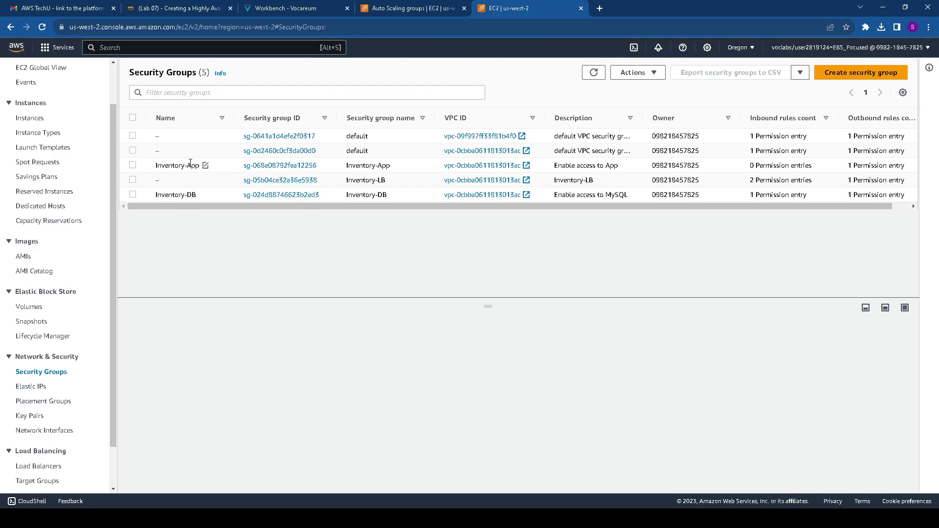
click(292, 181)
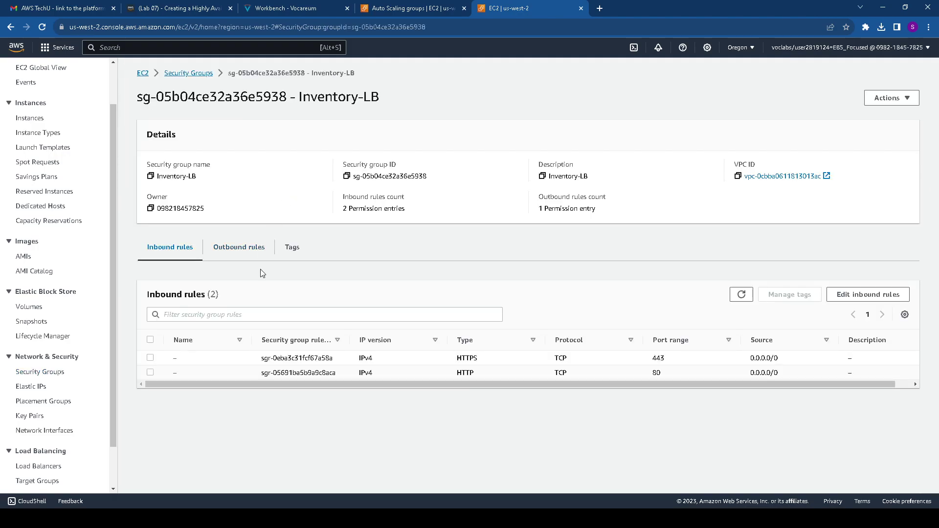
drag(451, 360, 733, 391)
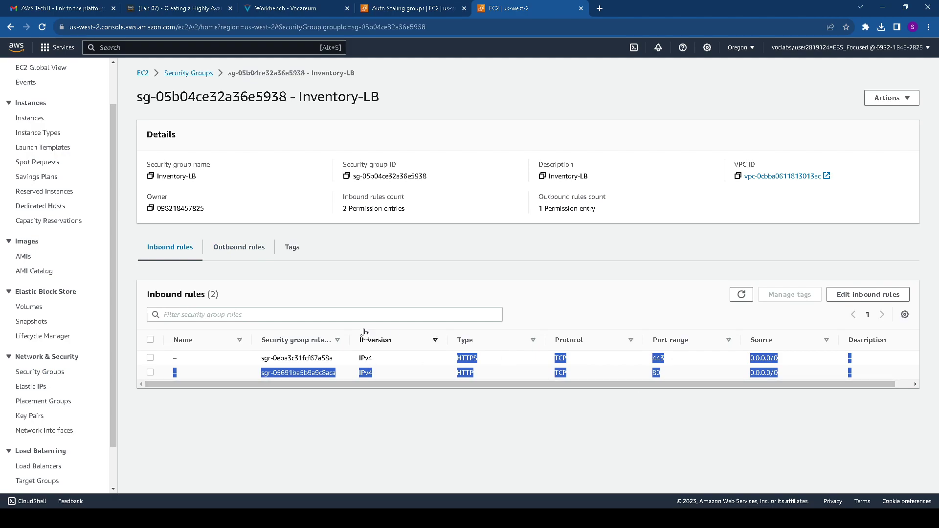
click(250, 256)
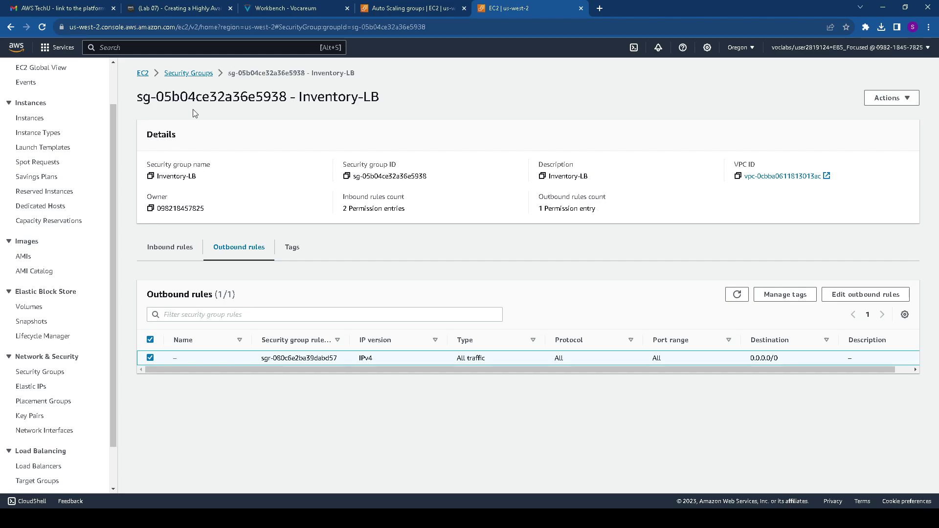
click(188, 73)
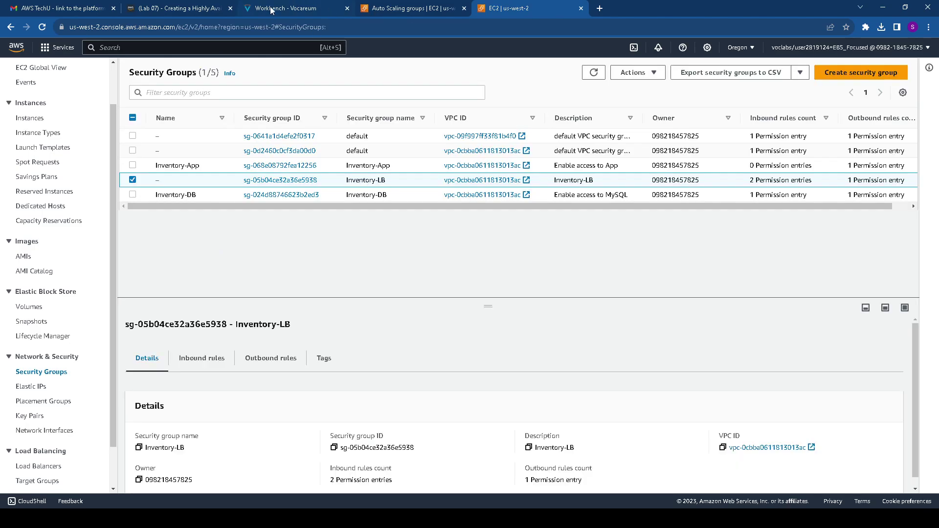
Open the Inventory-App security group and view its empty inbound rules
click(273, 9)
scroll(317, 273, down, 2)
drag(180, 216, 395, 215)
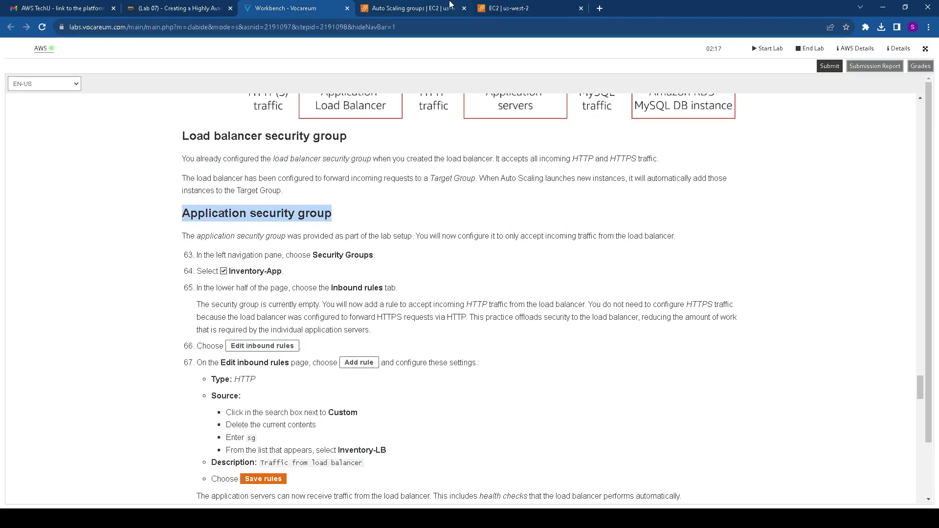
click(424, 9)
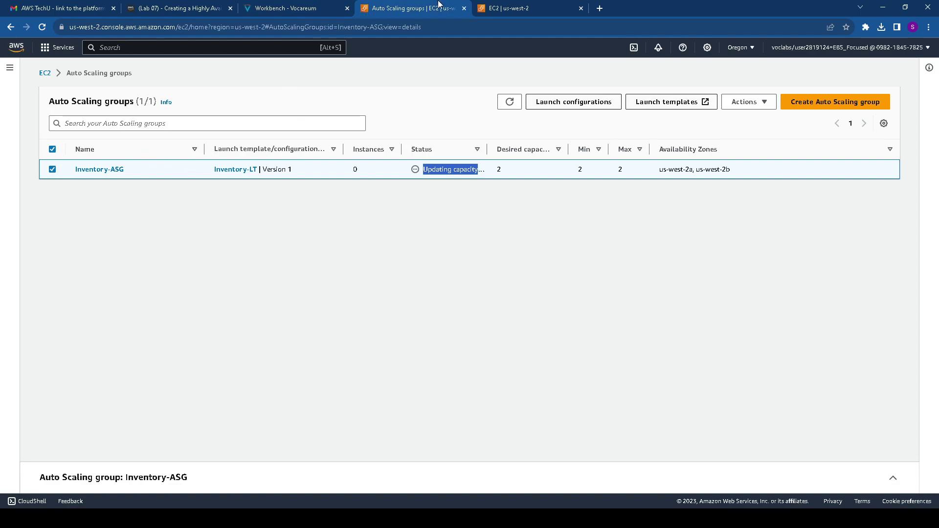
click(488, 7)
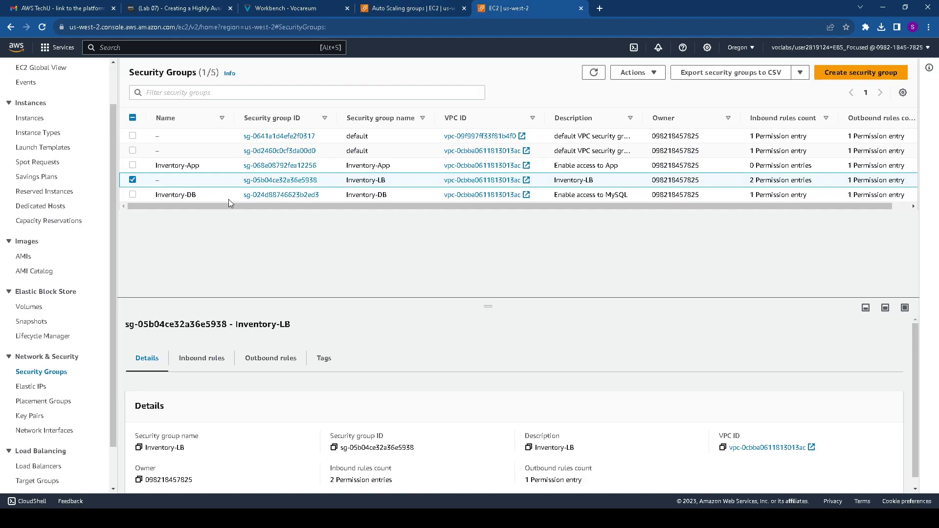
click(294, 167)
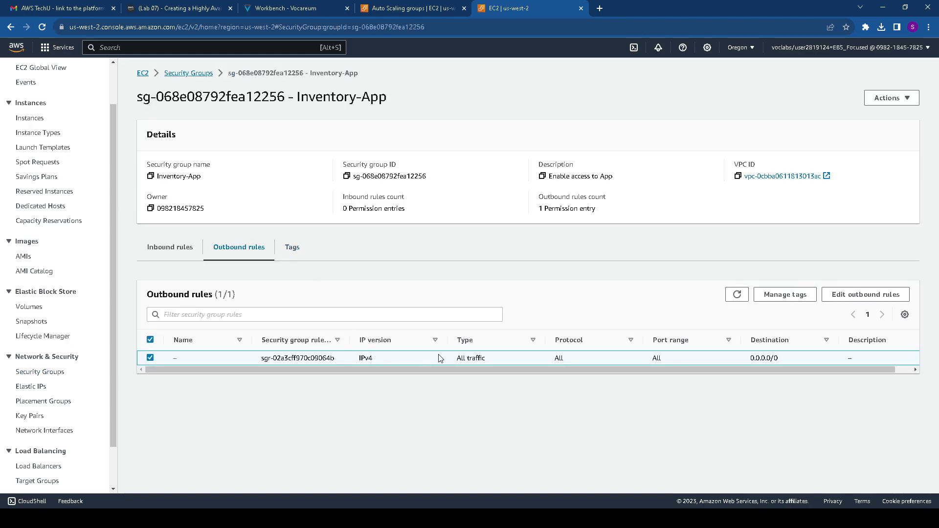
click(176, 248)
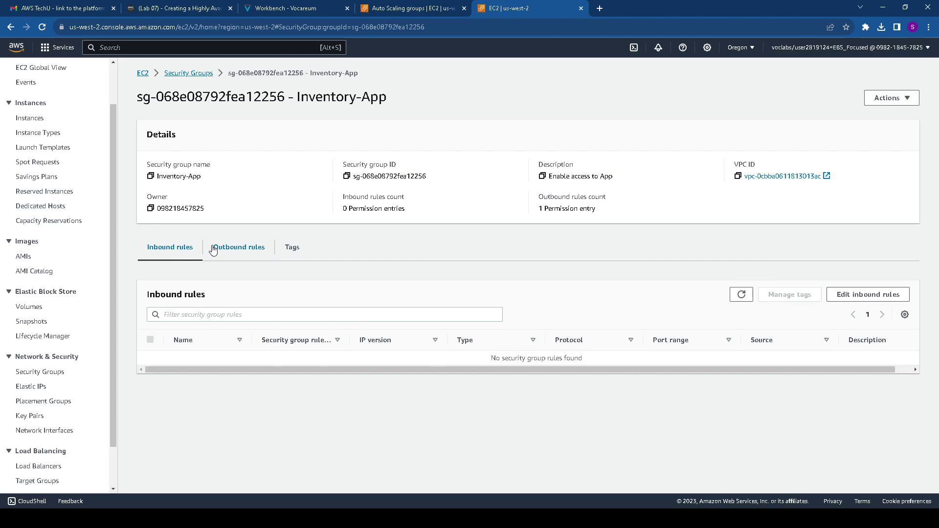
click(283, 10)
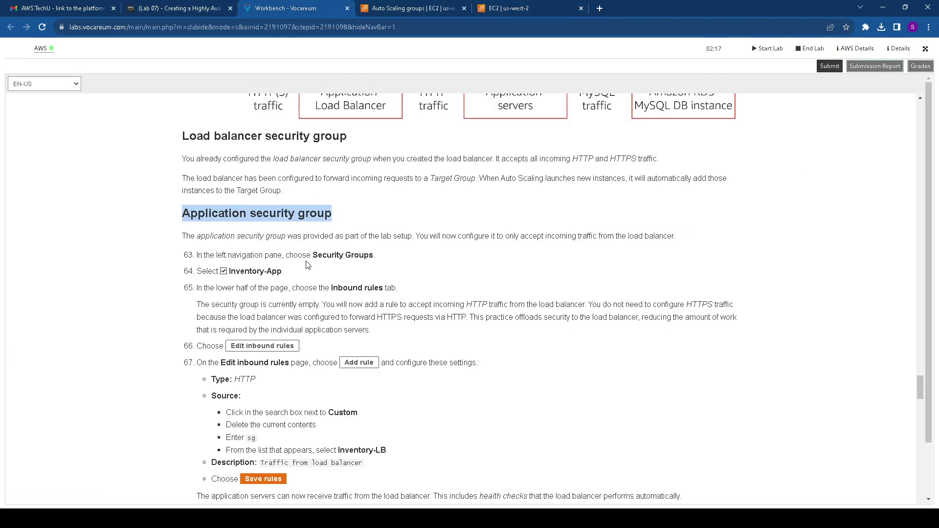
drag(230, 270, 283, 271)
drag(332, 287, 407, 304)
scroll(375, 304, down, 1)
scroll(375, 304, down, 2)
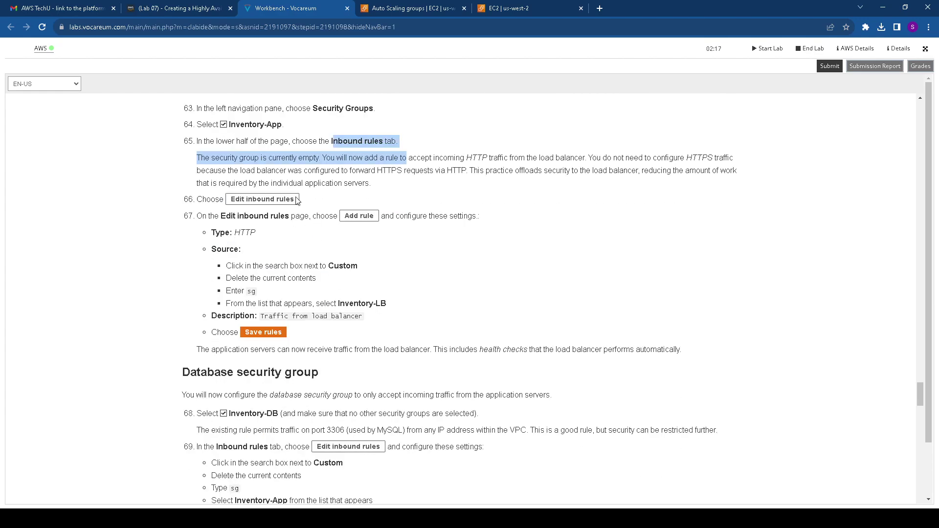
drag(222, 219, 282, 219)
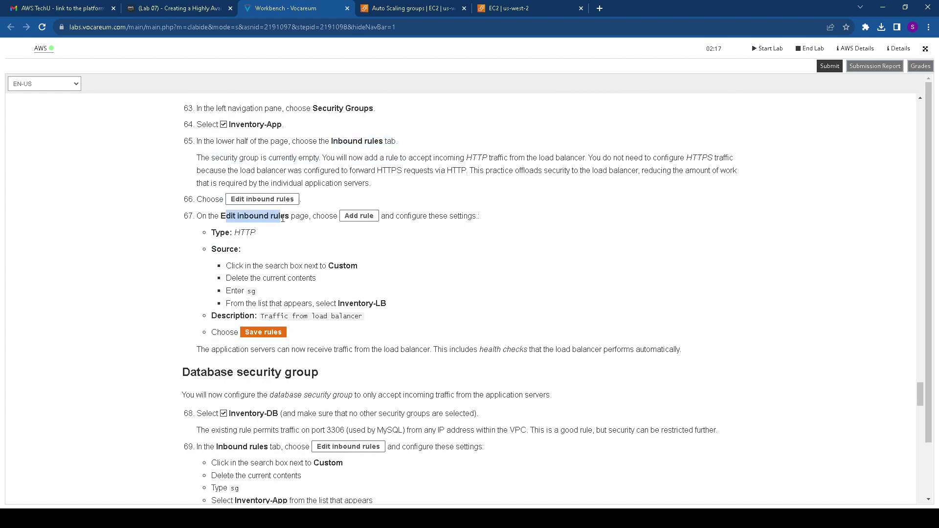
drag(341, 218, 410, 220)
drag(257, 233, 232, 233)
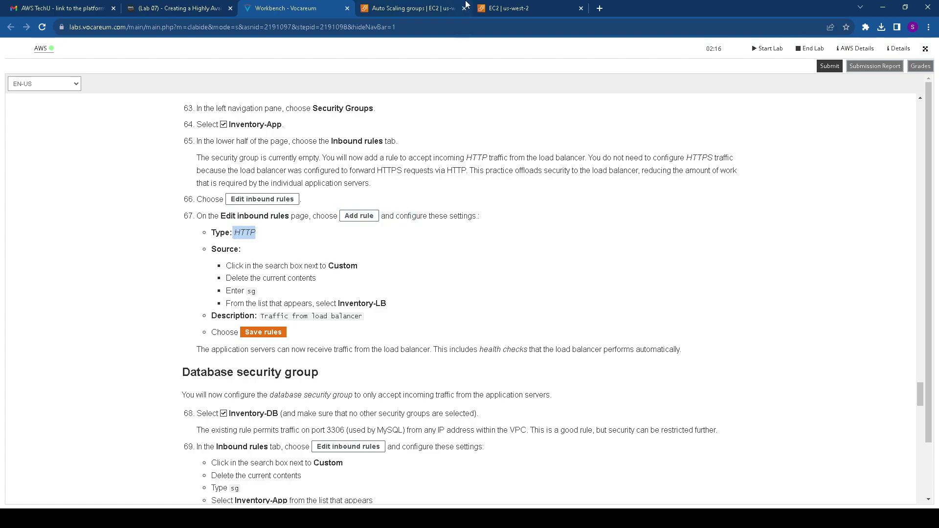
drag(332, 266, 362, 268)
drag(251, 277, 387, 304)
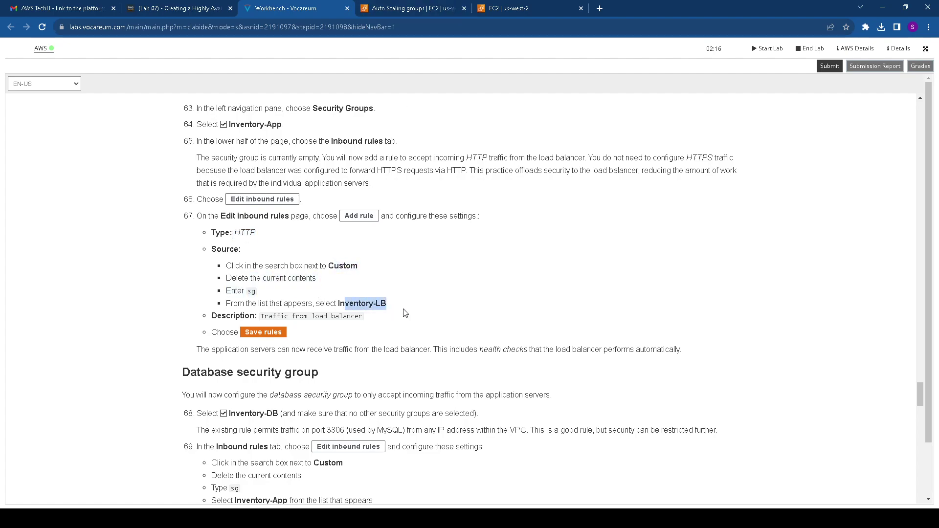
click(529, 9)
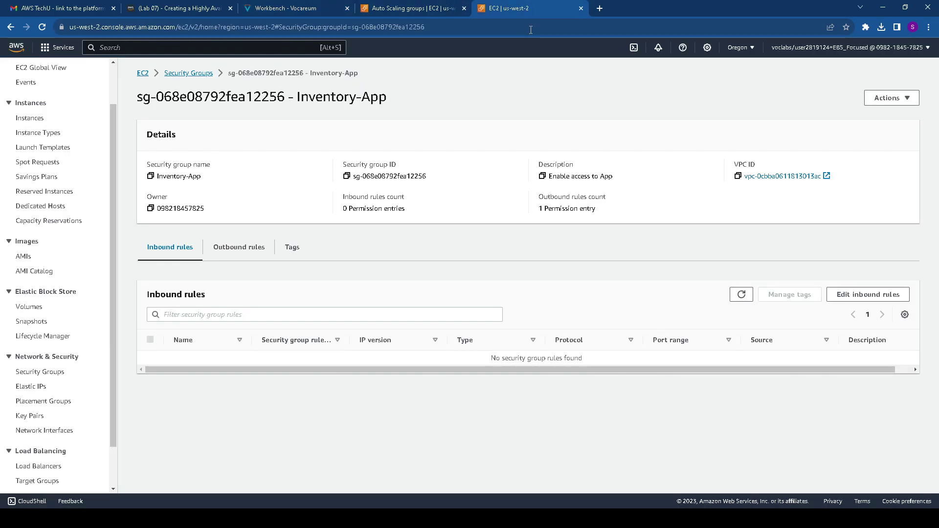
Add a new inbound rule of type HTTP to the Inventory-App security group
click(841, 294)
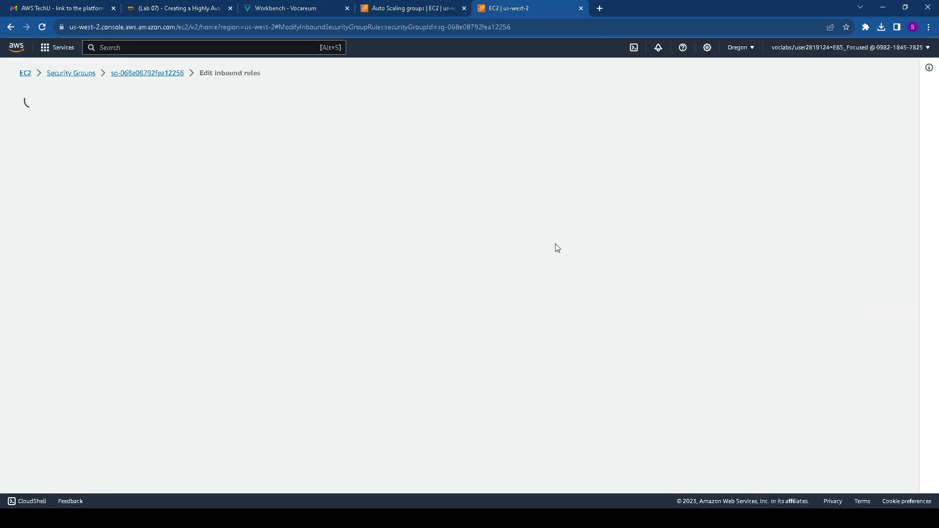
click(73, 202)
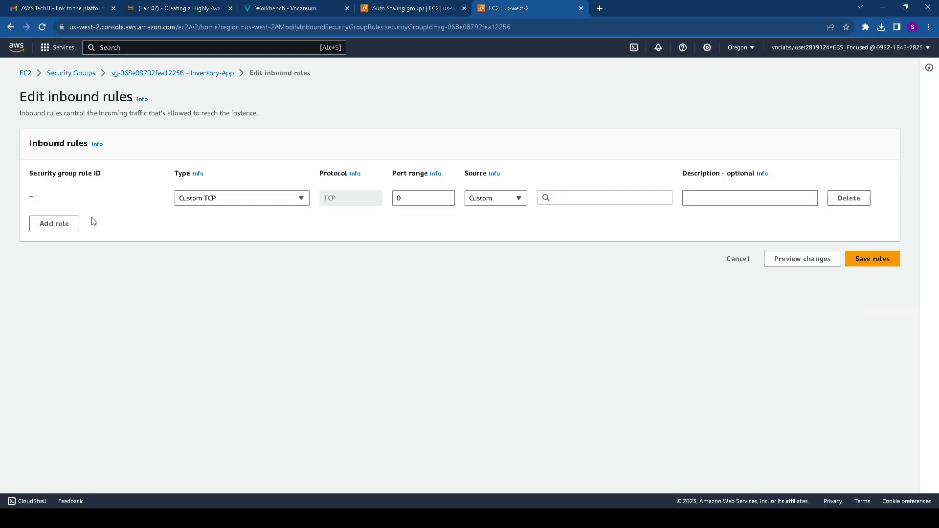
click(218, 200)
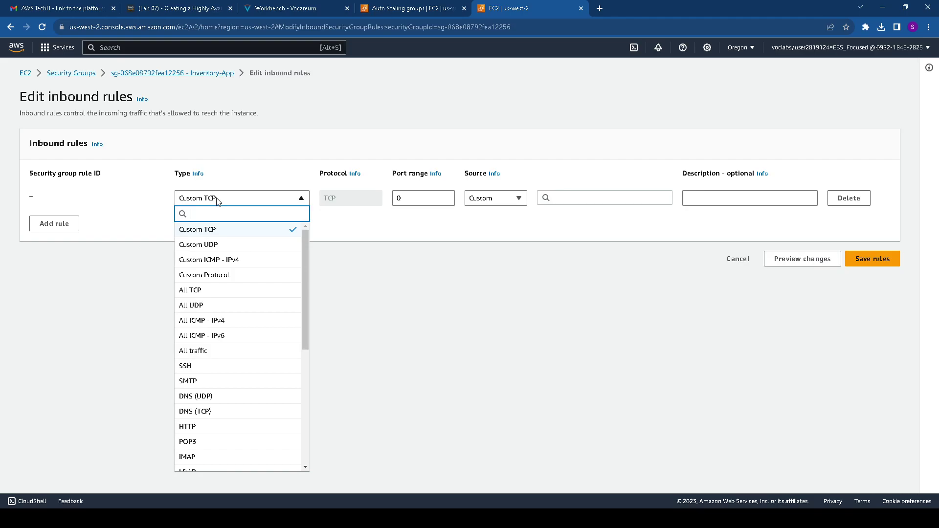
click(217, 427)
click(285, 6)
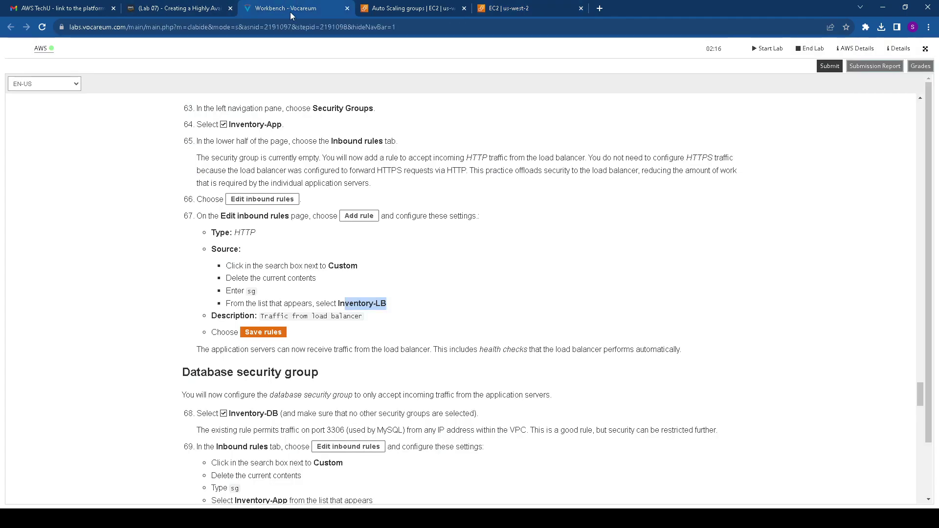
double_click(244, 232)
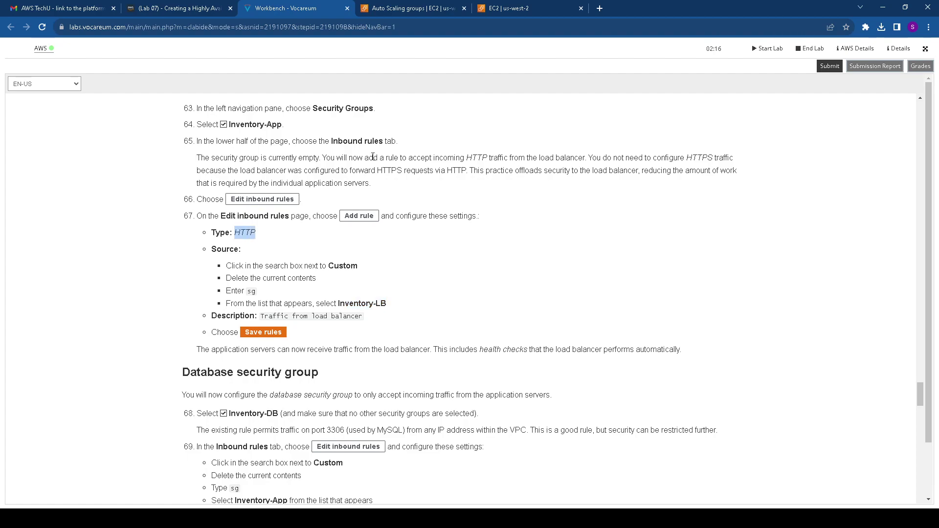
click(511, 10)
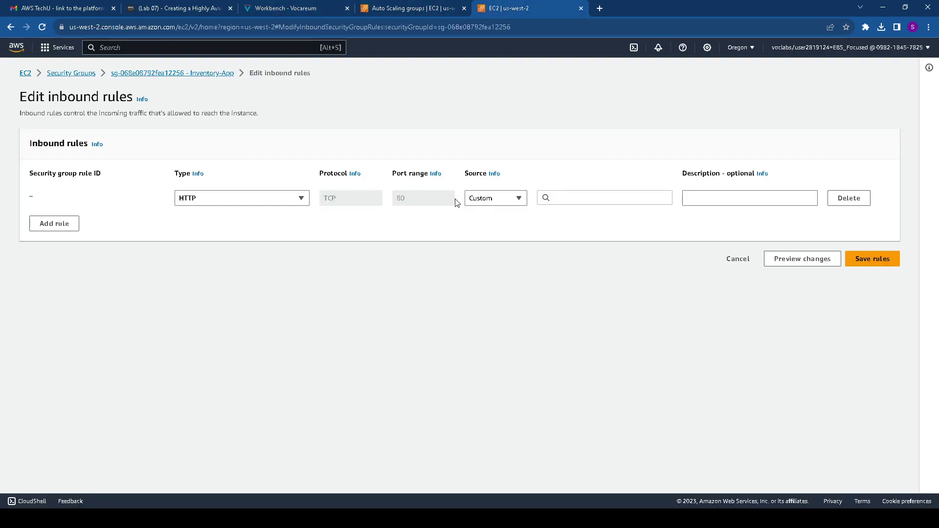
Set the new rule's source to the Inventory-LB security group
click(569, 198)
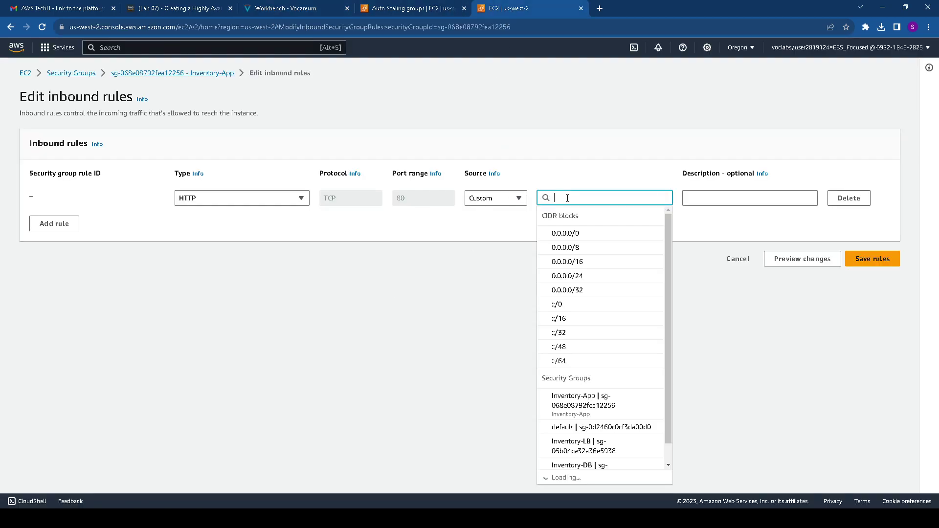
text(s)
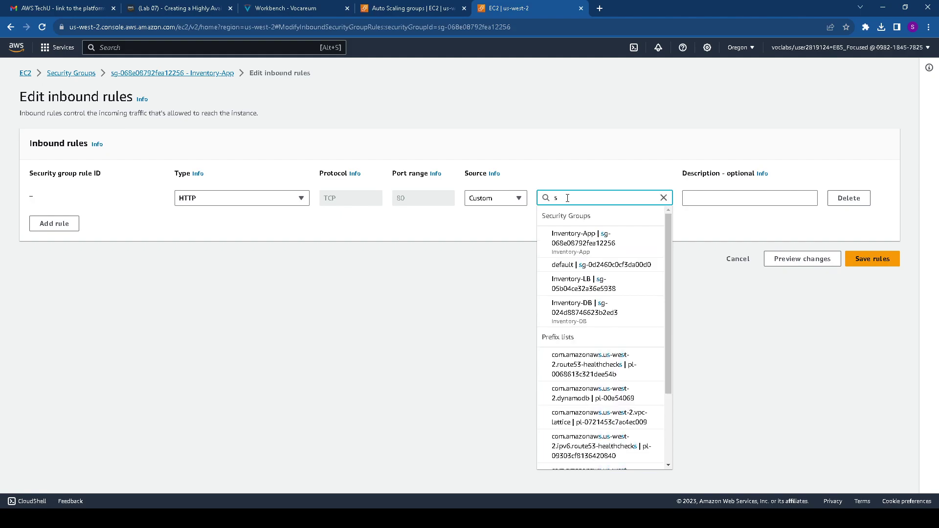
text(g)
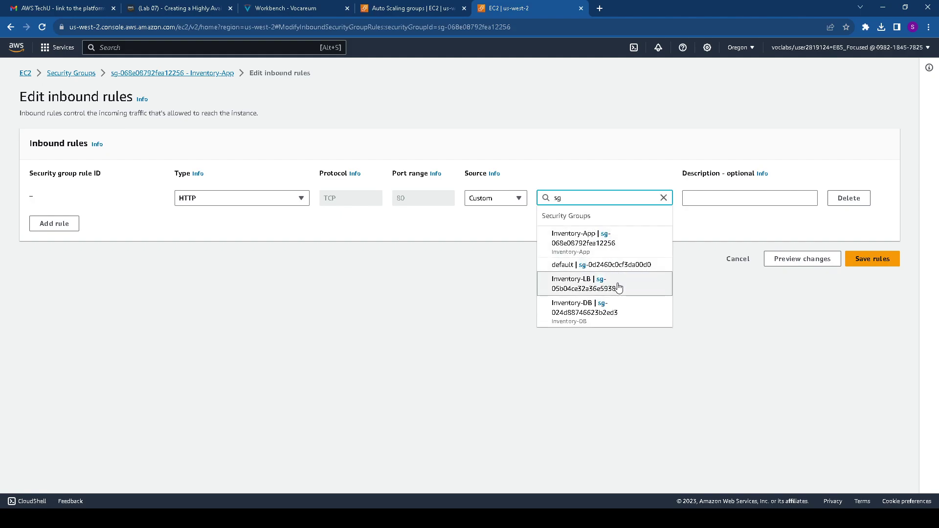
click(591, 286)
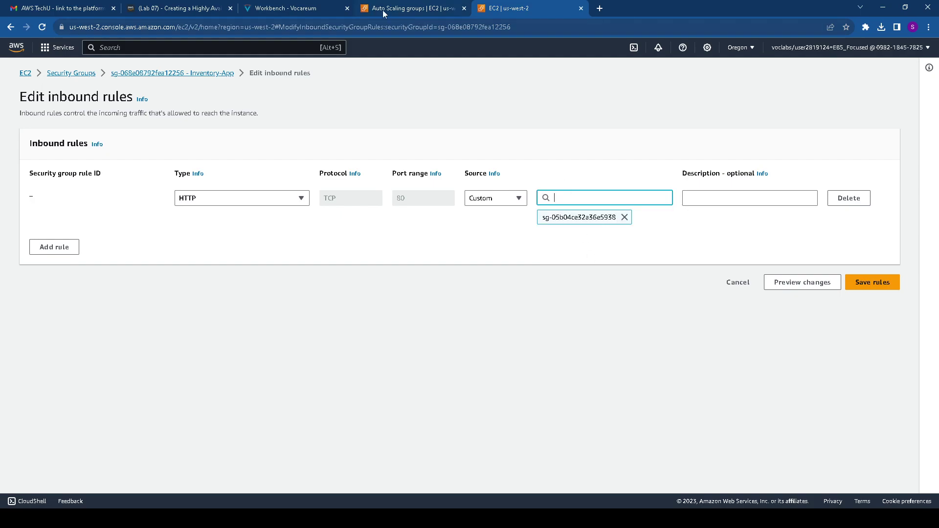
click(272, 7)
drag(335, 306, 403, 307)
scroll(419, 220, up, 5)
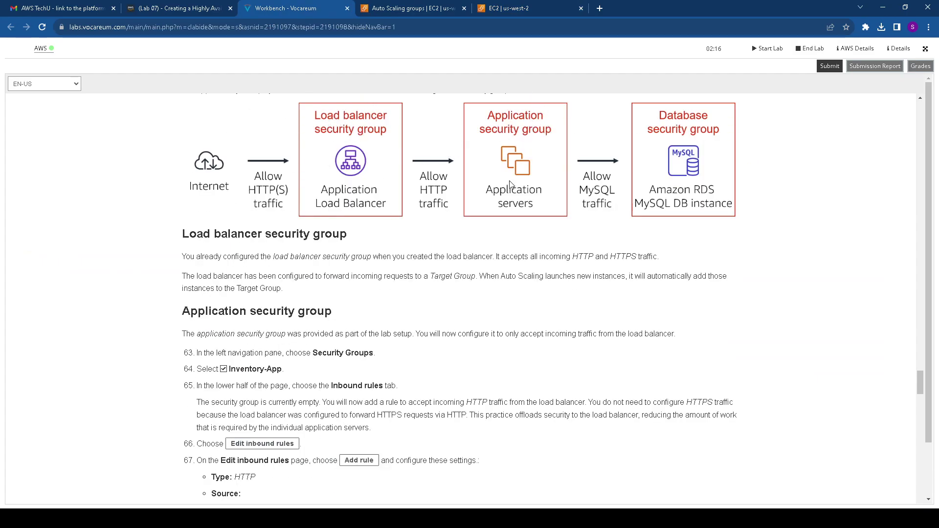
scroll(516, 178, down, 7)
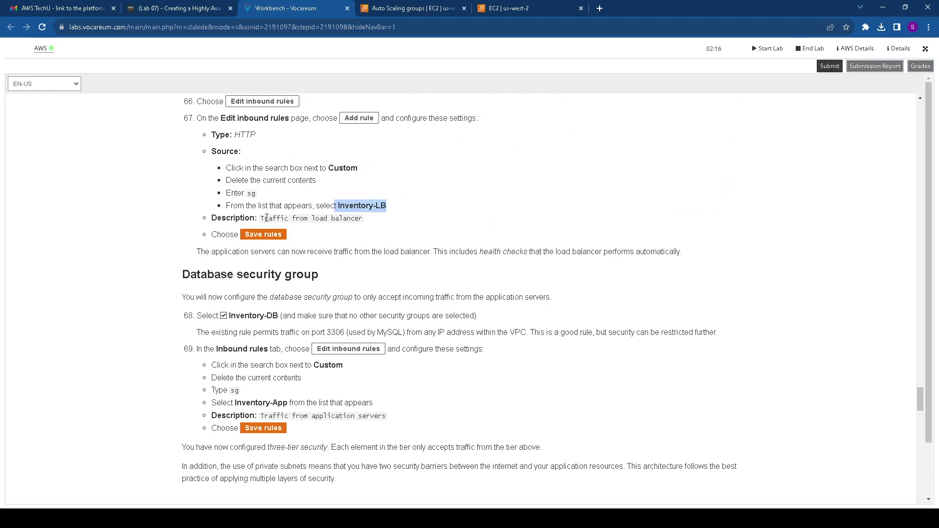
Describe the rule as 'Traffic from load balancer' and save the inbound rules
mouse_move(261, 217)
mouse_down()
mouse_move(366, 222)
mouse_move(263, 218)
mouse_up()
key(ctrl+c)
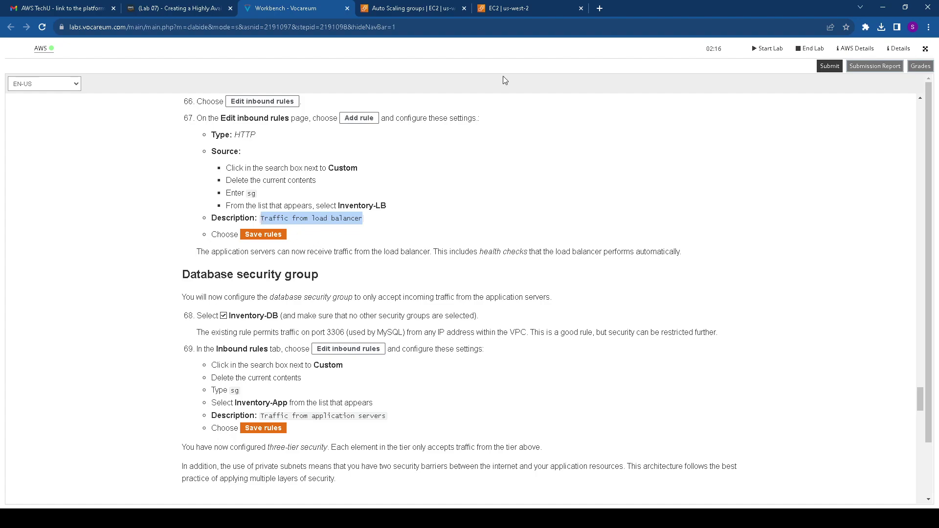
click(498, 7)
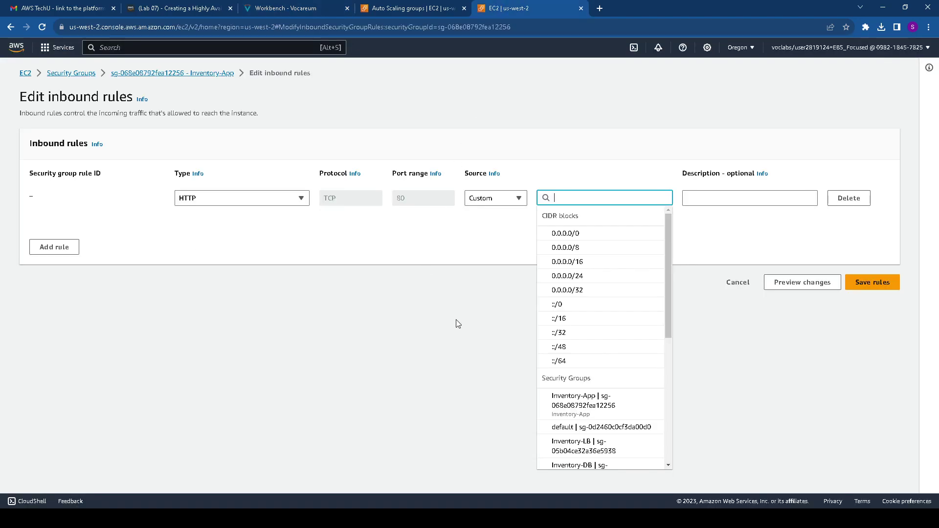
click(452, 282)
click(706, 196)
key(ctrl+v)
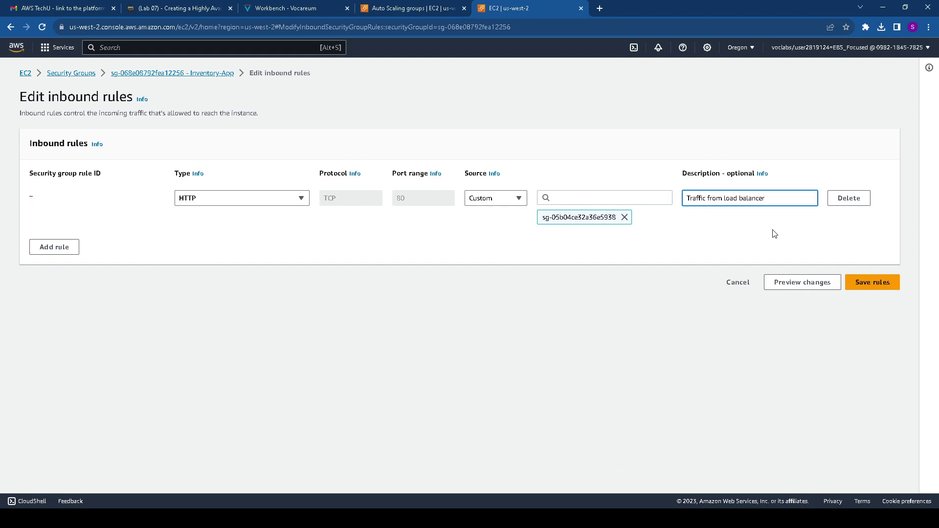
click(871, 283)
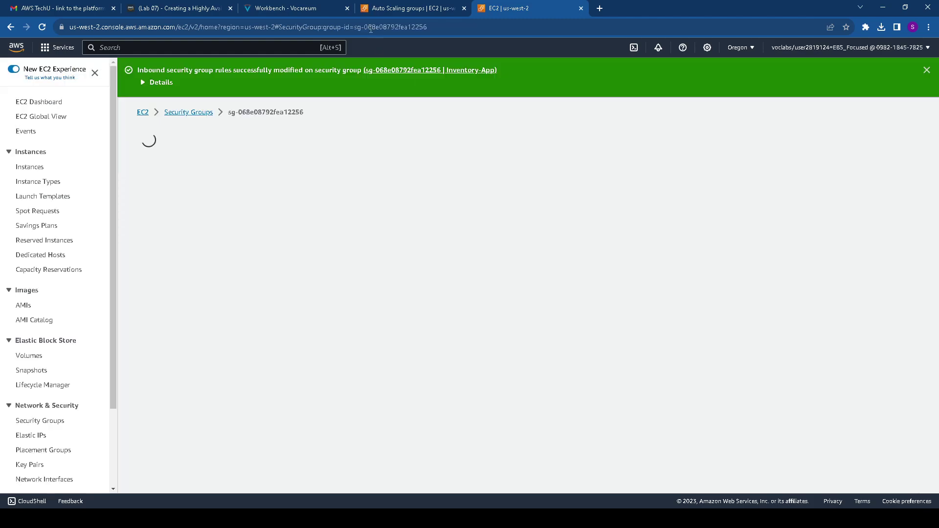
Find the Database security group instructions and open the Inventory-DB security group details
click(288, 8)
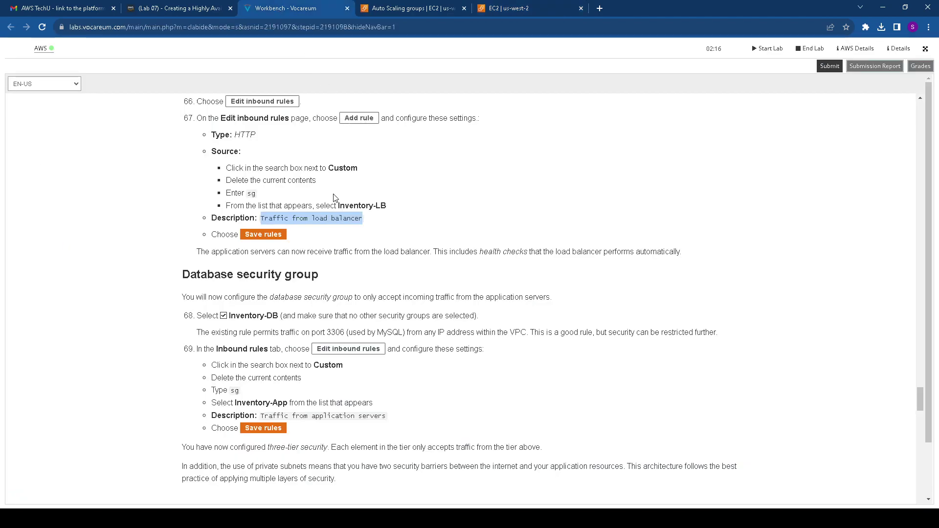
scroll(335, 197, down, 2)
drag(169, 174, 337, 180)
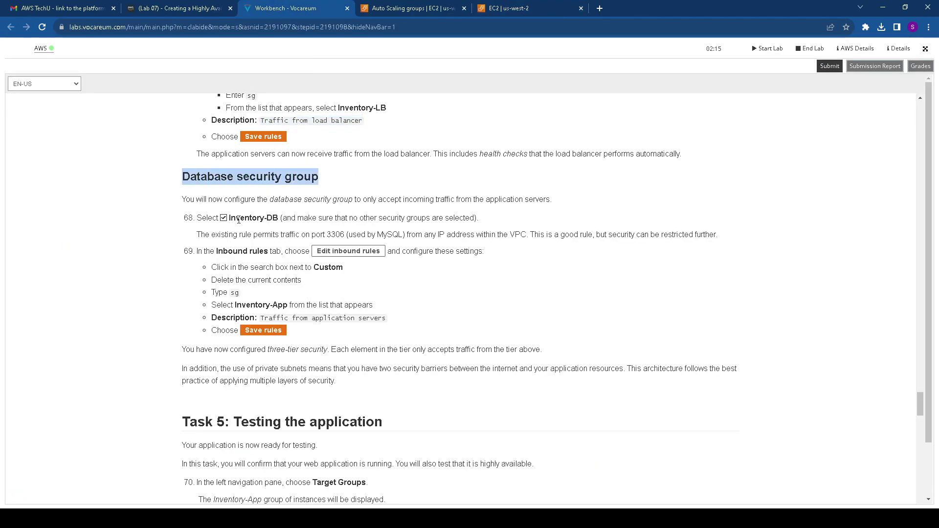
click(402, 9)
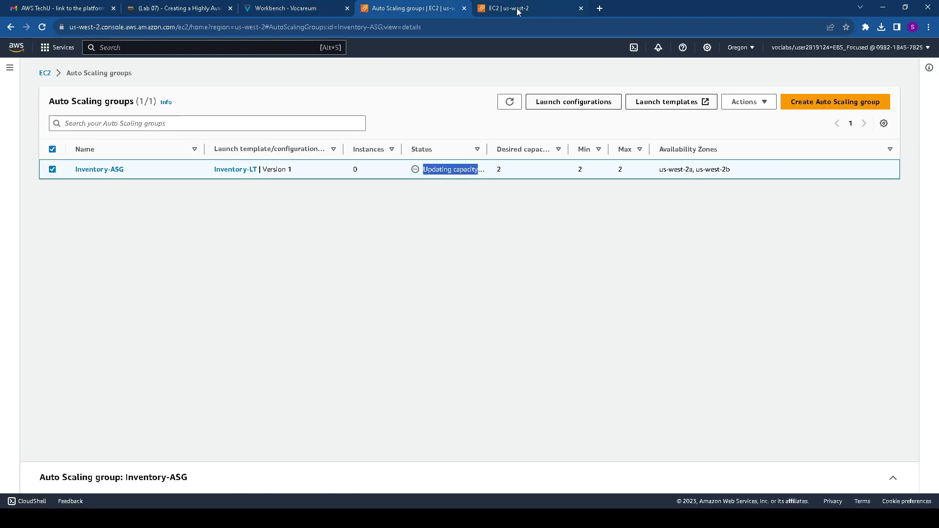
click(515, 10)
click(190, 112)
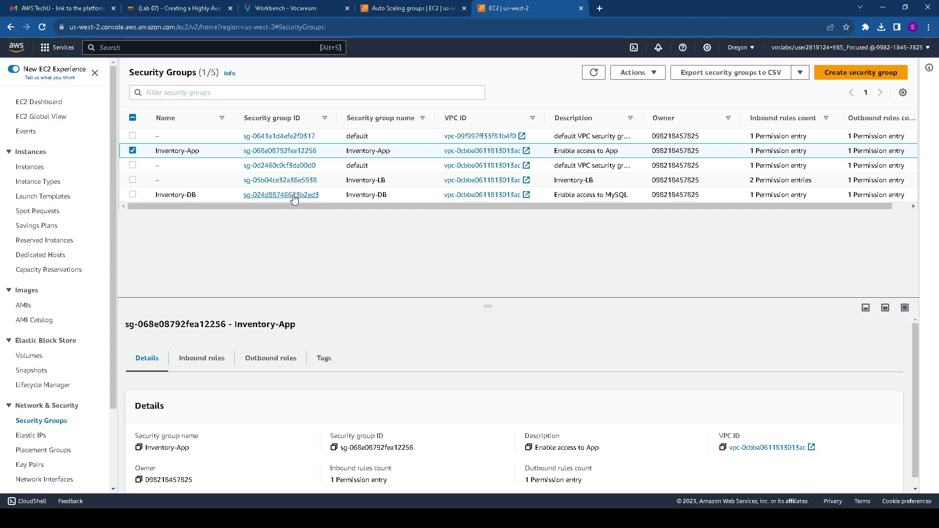
click(294, 195)
Review the steps for editing Inventory-DB inbound rules with an sg source
click(449, 4)
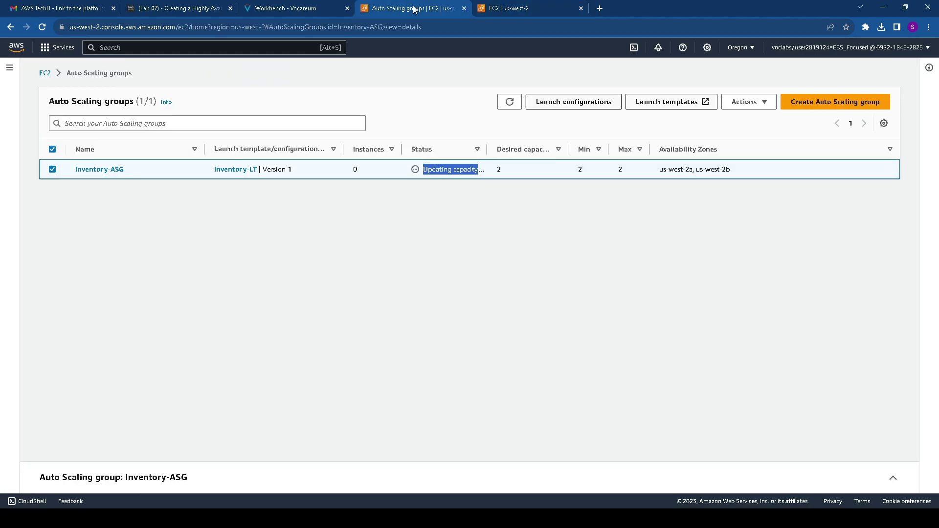
key(ctrl+shift+Tab)
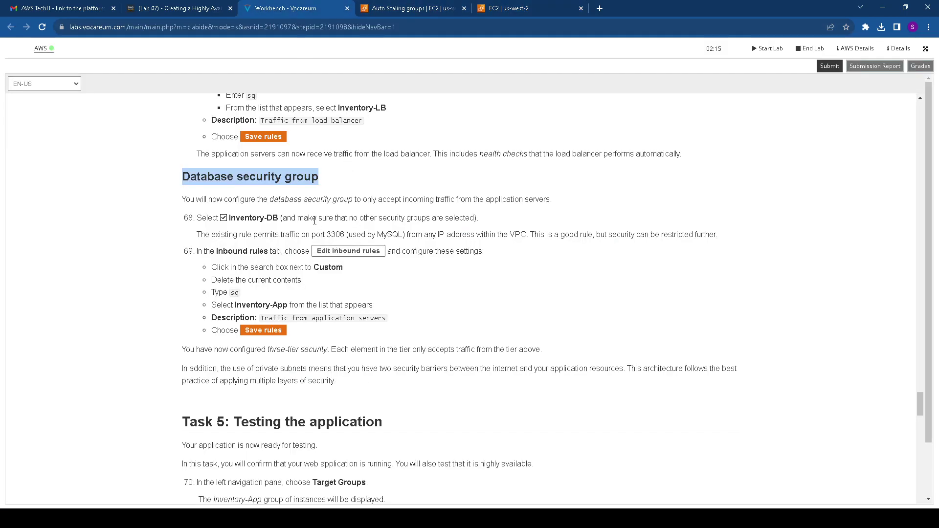
scroll(287, 216, down, 1)
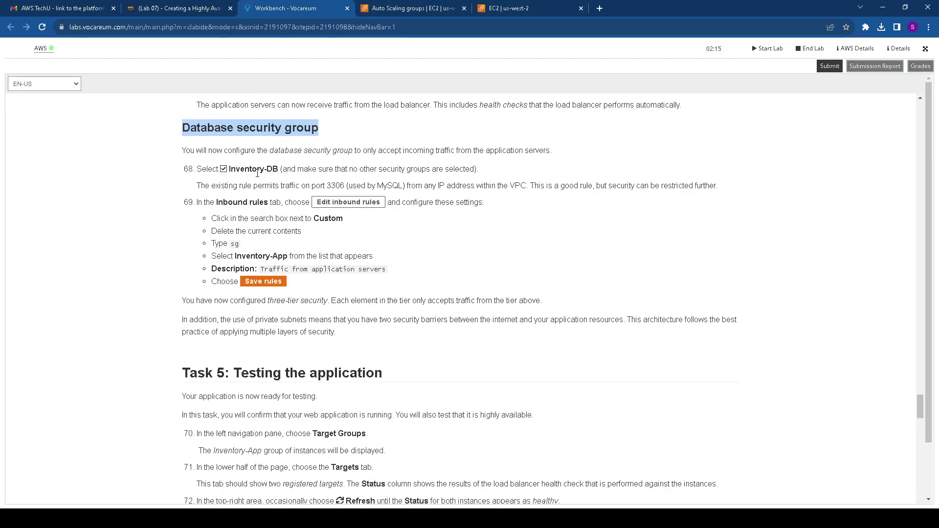
drag(223, 202, 380, 202)
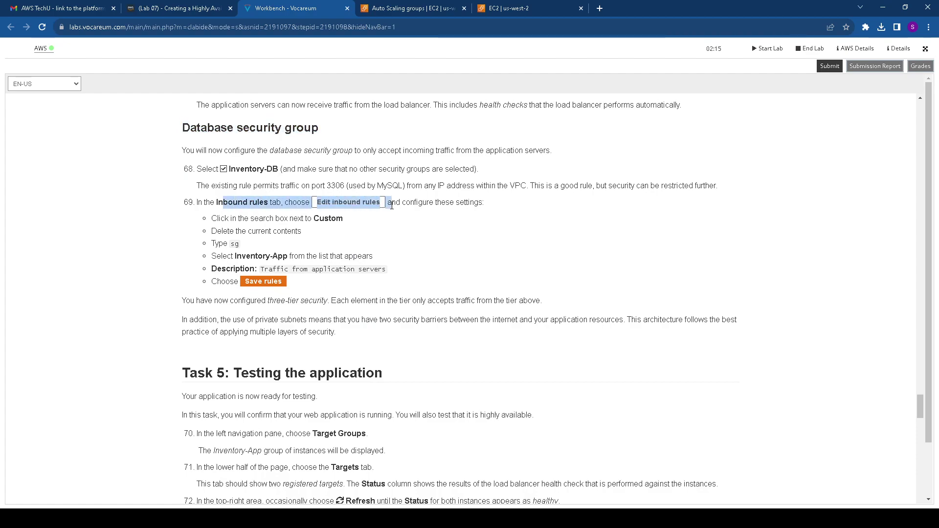
drag(318, 219, 364, 223)
drag(230, 244, 290, 257)
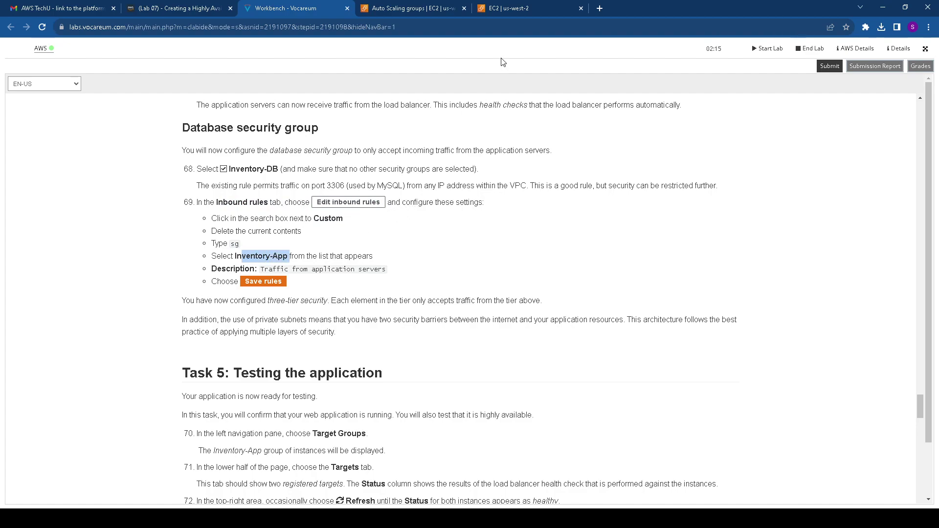
Add a second Inventory-DB inbound rule with the Inventory-App group as source
click(509, 8)
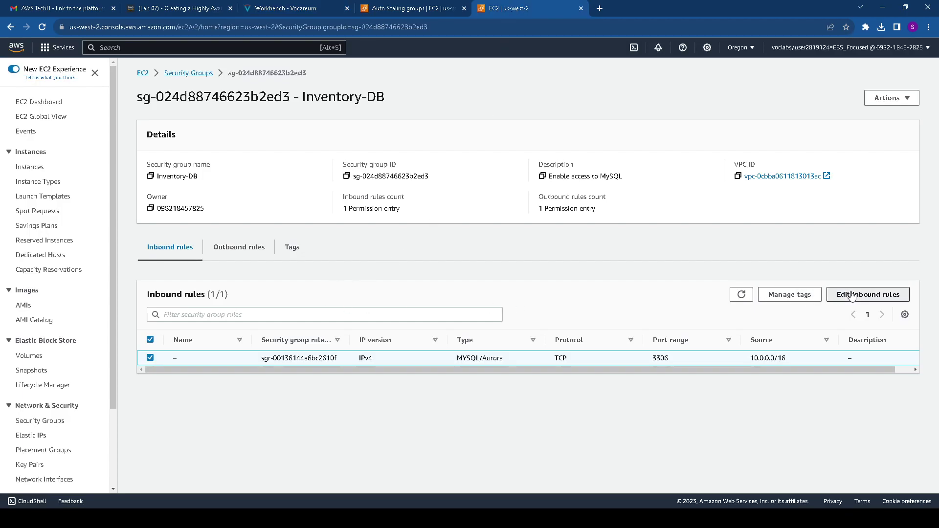
click(851, 295)
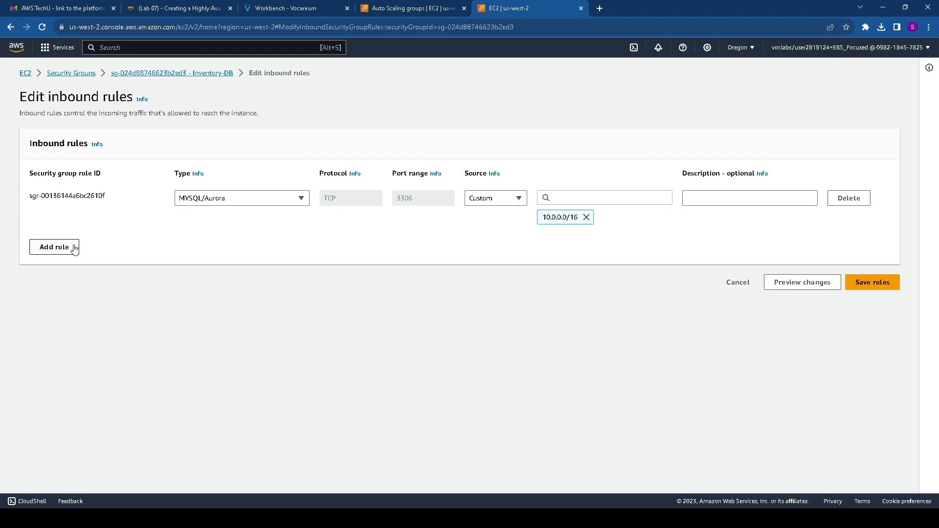
click(64, 254)
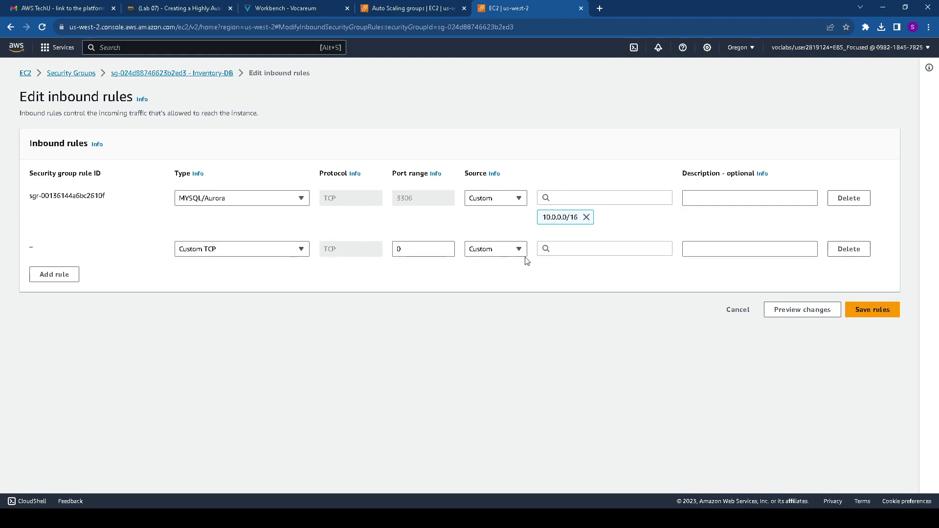
click(555, 250)
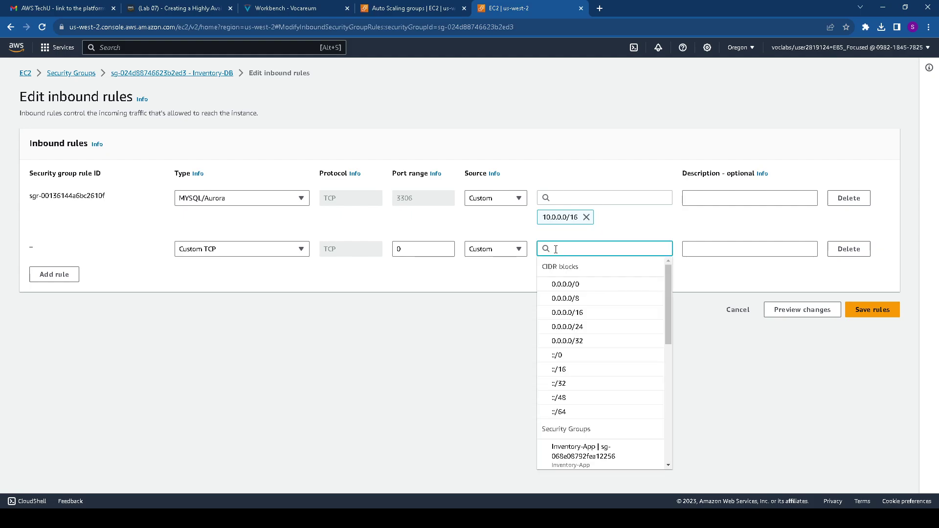
scroll(562, 288, down, 3)
text(sg)
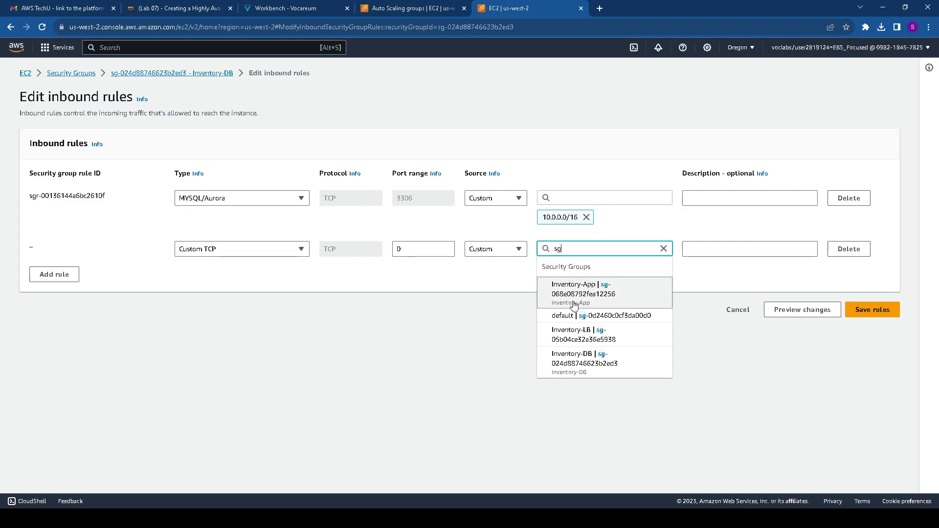
click(574, 304)
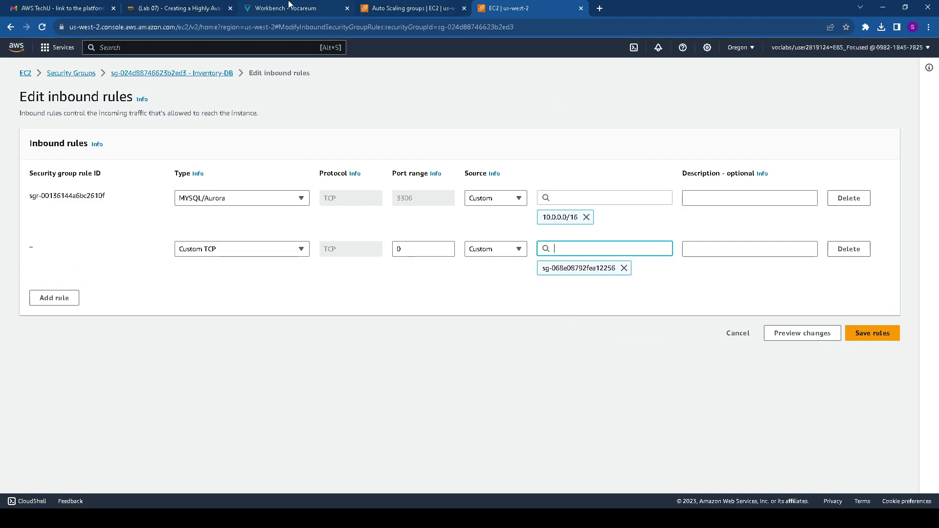
Describe the rule as 'Traffic from application servers' and save the Inventory-DB inbound rules
click(289, 5)
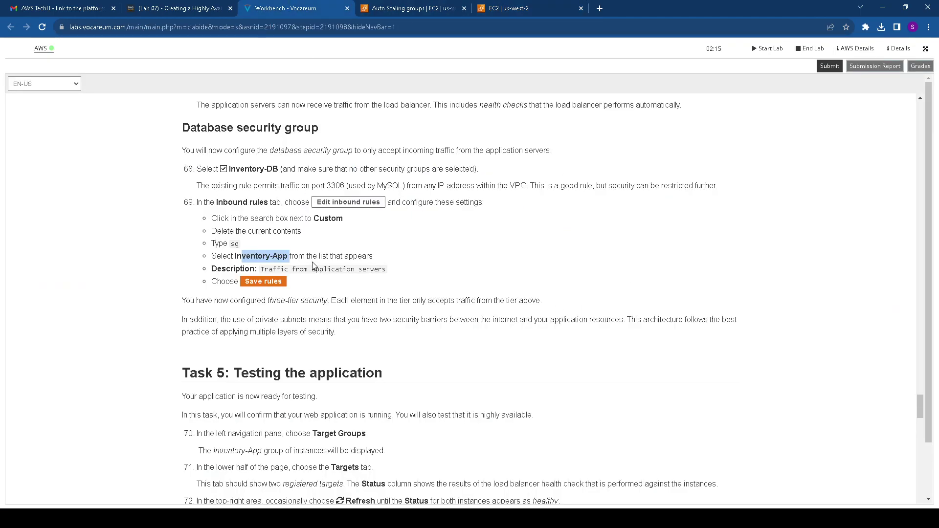
drag(235, 256, 395, 277)
key(ctrl+c)
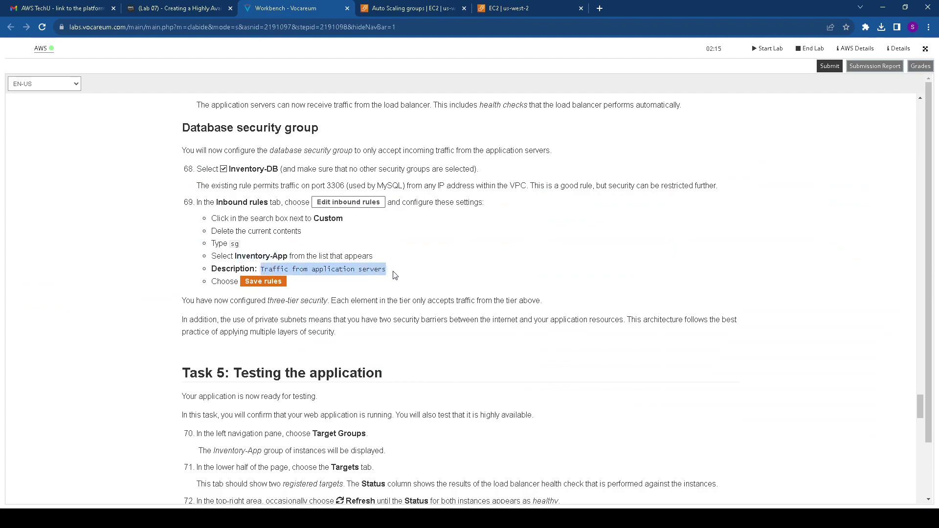
click(504, 9)
click(702, 246)
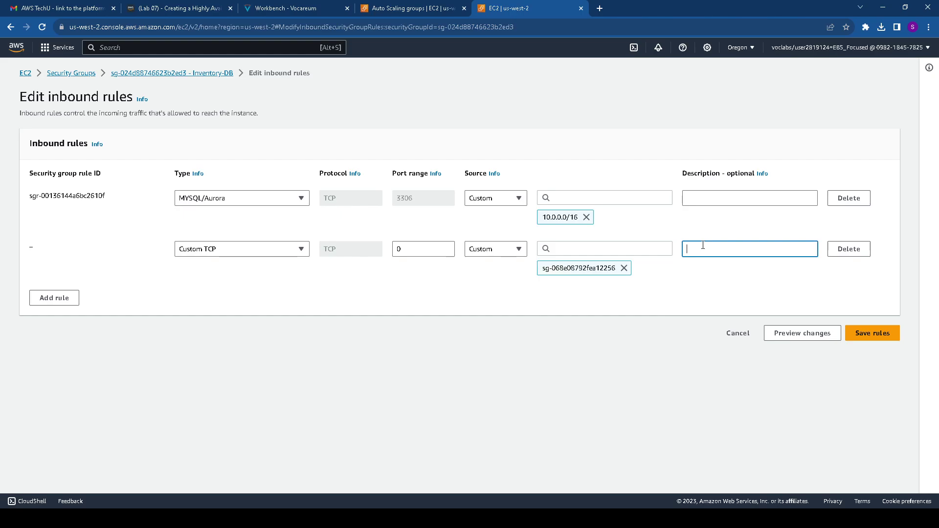
key(ctrl+v)
click(391, 8)
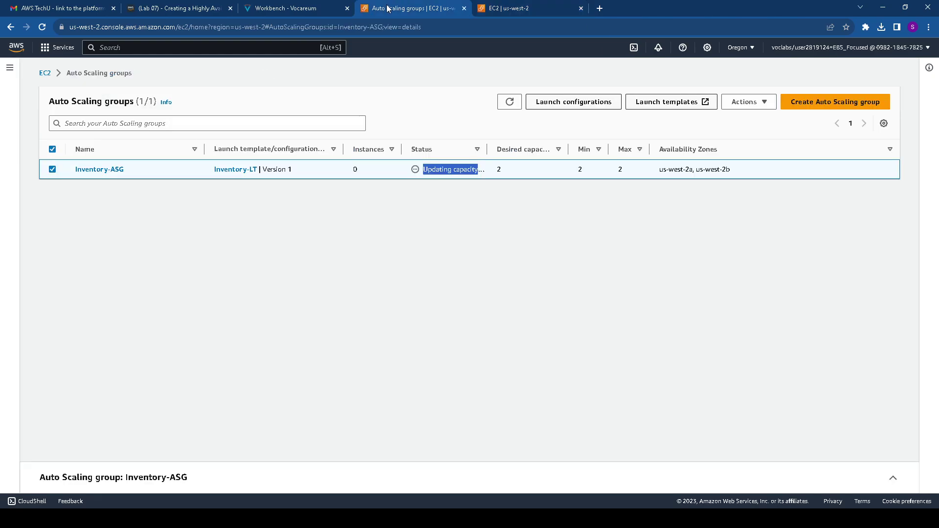
click(313, 10)
scroll(440, 122, up, 15)
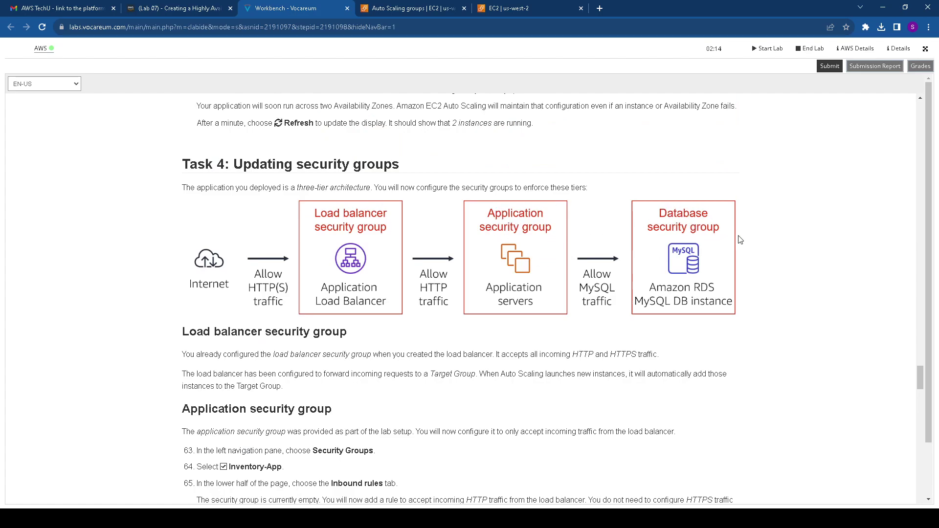
scroll(717, 241, down, 10)
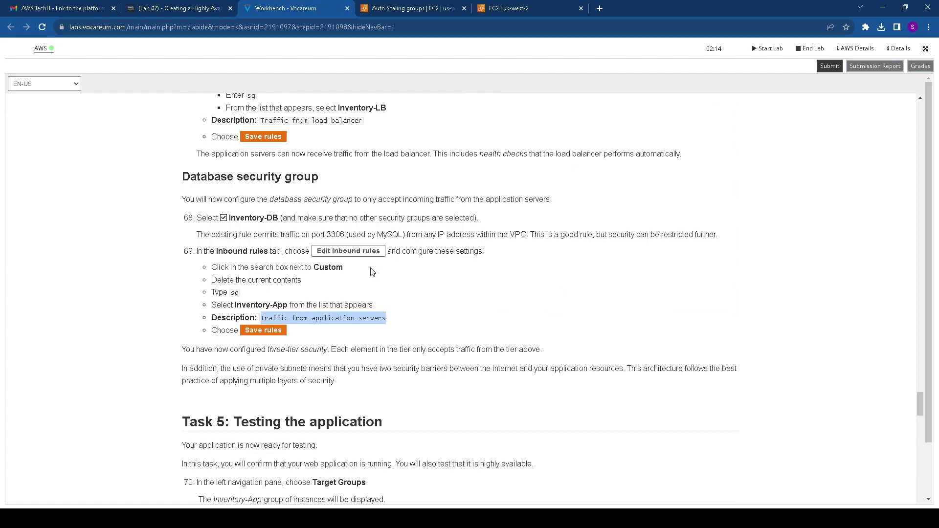
scroll(331, 280, down, 1)
click(509, 8)
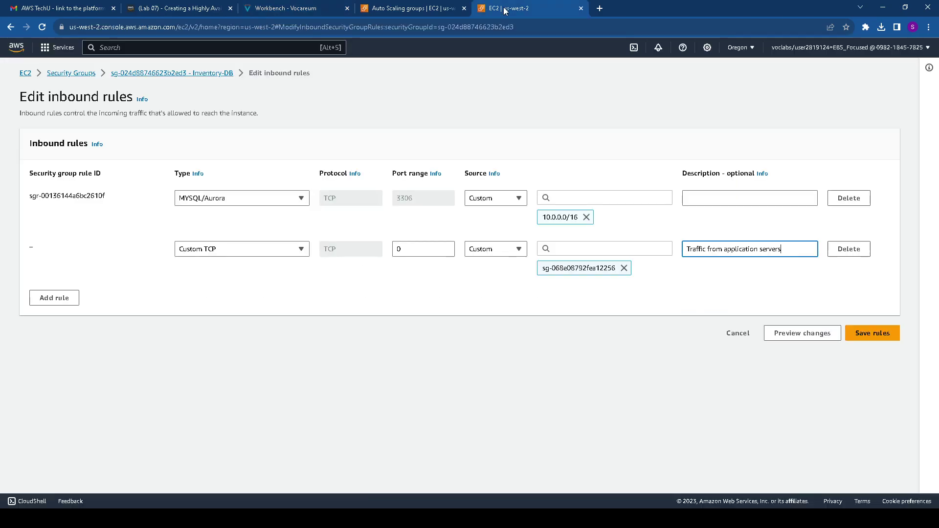
click(874, 332)
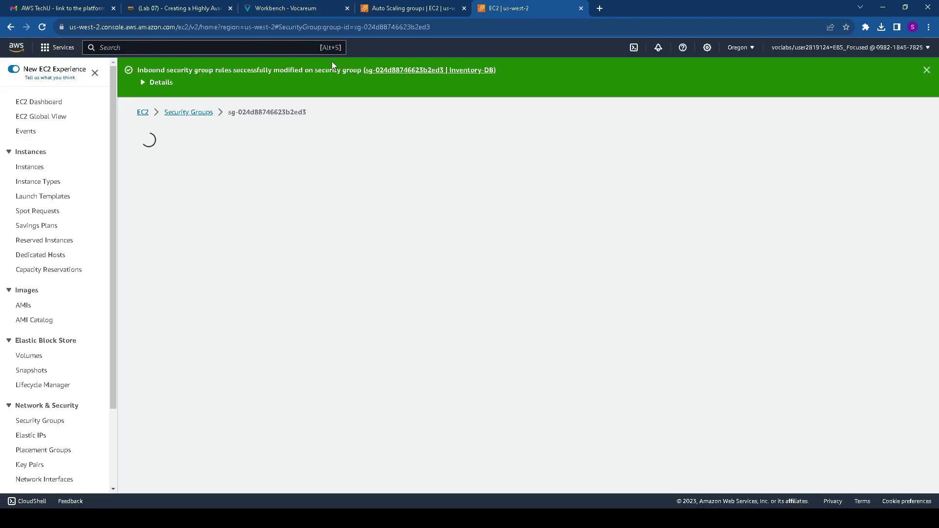
Read the Task 5 Target Groups instructions and check on the Auto Scaling group
click(300, 9)
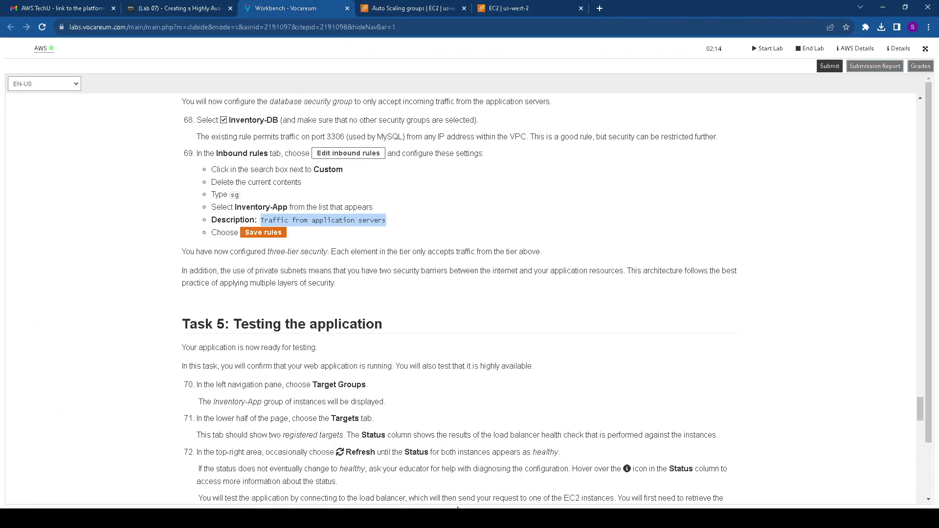
scroll(125, 253, down, 2)
click(126, 252)
drag(180, 224, 392, 225)
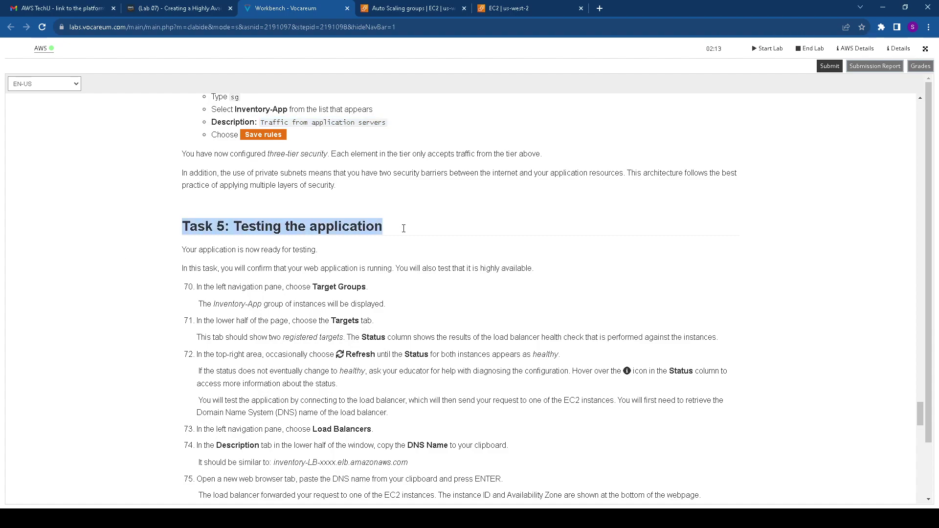
drag(315, 288, 368, 289)
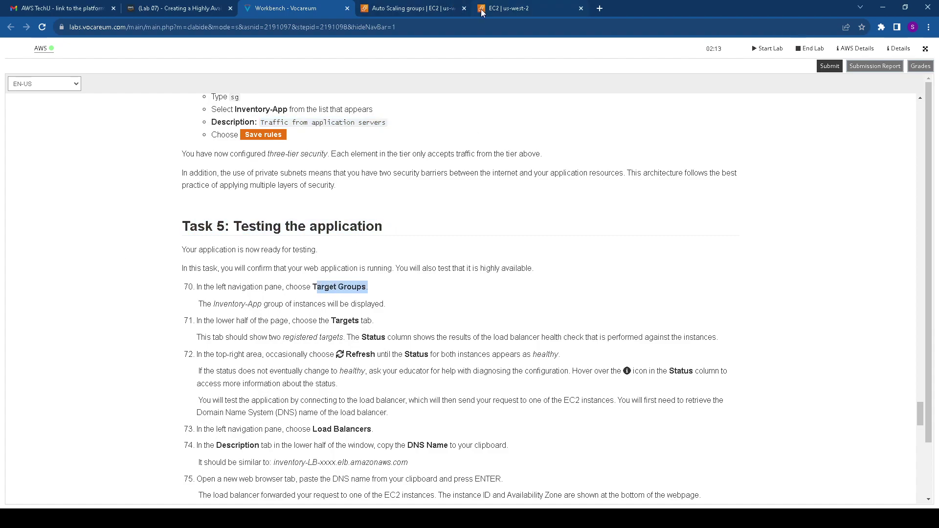
click(491, 11)
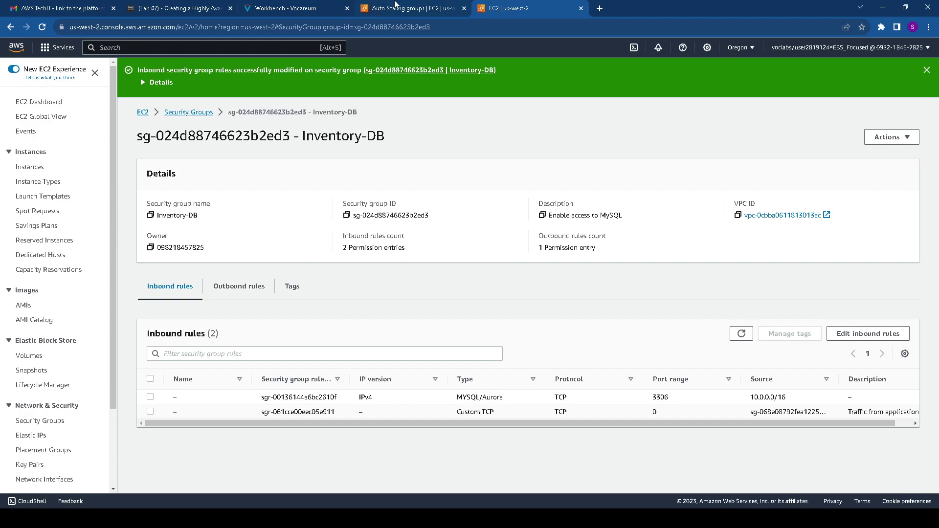
click(433, 10)
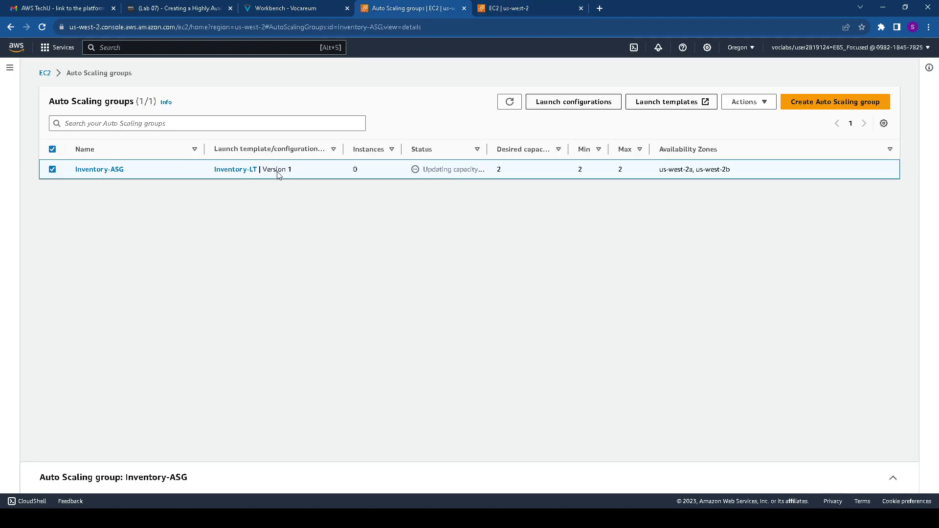
Refresh the Auto Scaling groups list and view the Inventory-ASG details
click(509, 102)
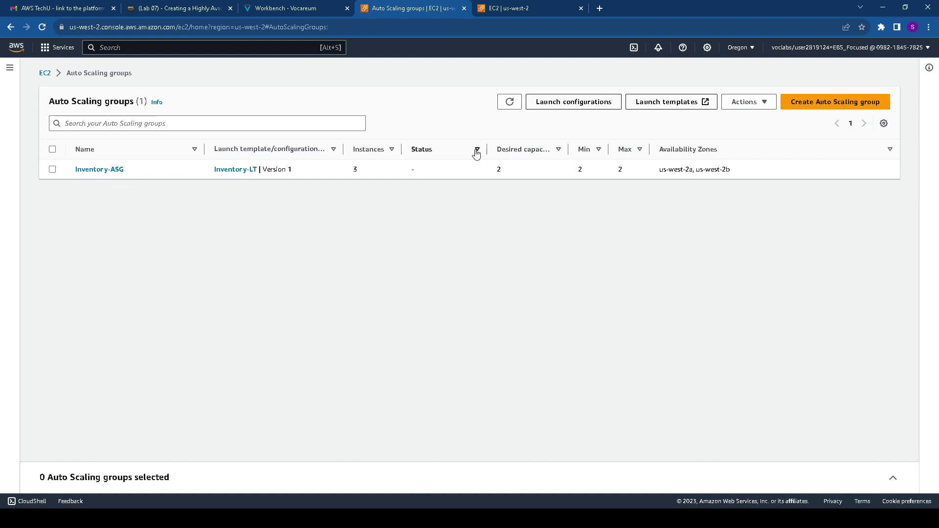
click(112, 175)
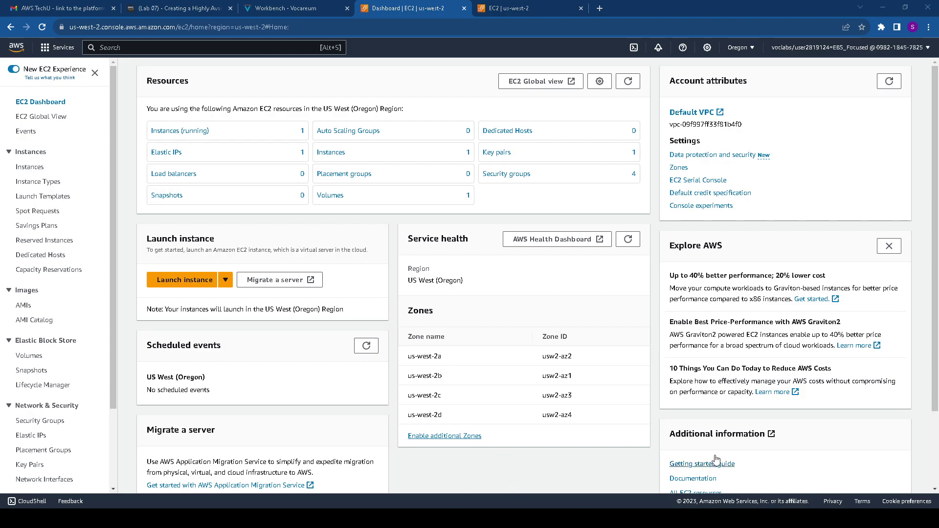
key(ctrl+shift+Tab)
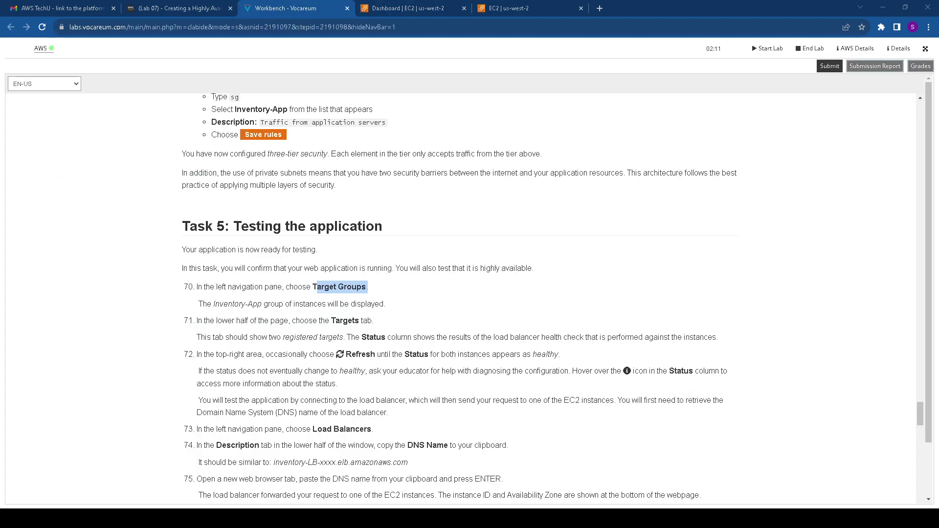
Show the Target groups list with the Inventory-App group and check the next instruction
click(427, 9)
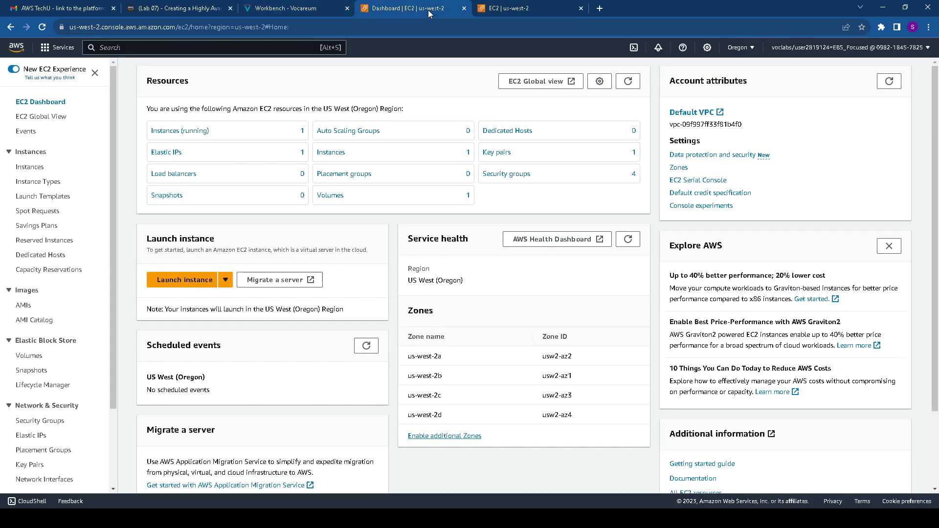
scroll(54, 386, down, 2)
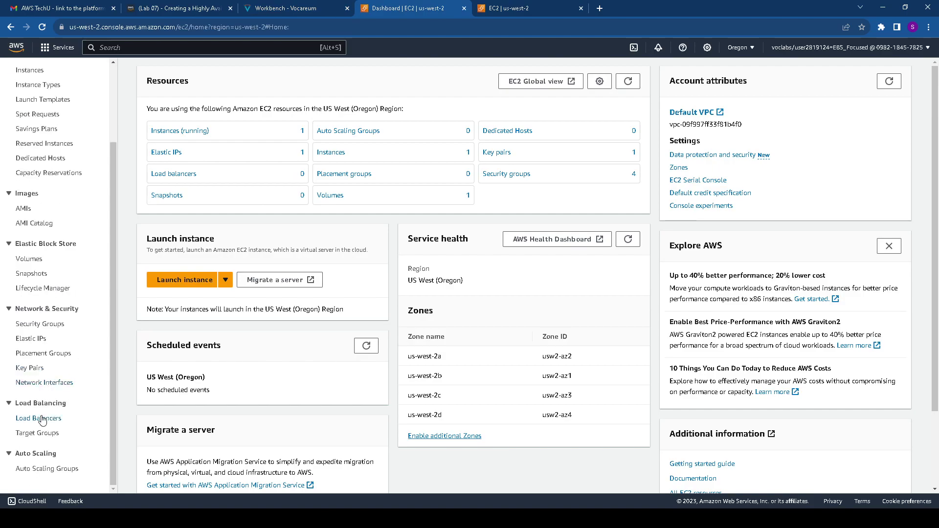
click(47, 434)
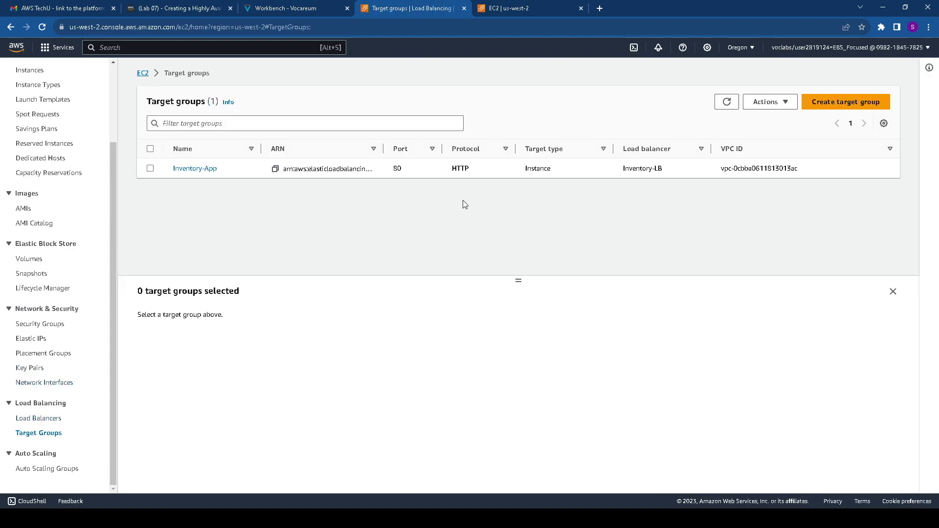
click(338, 6)
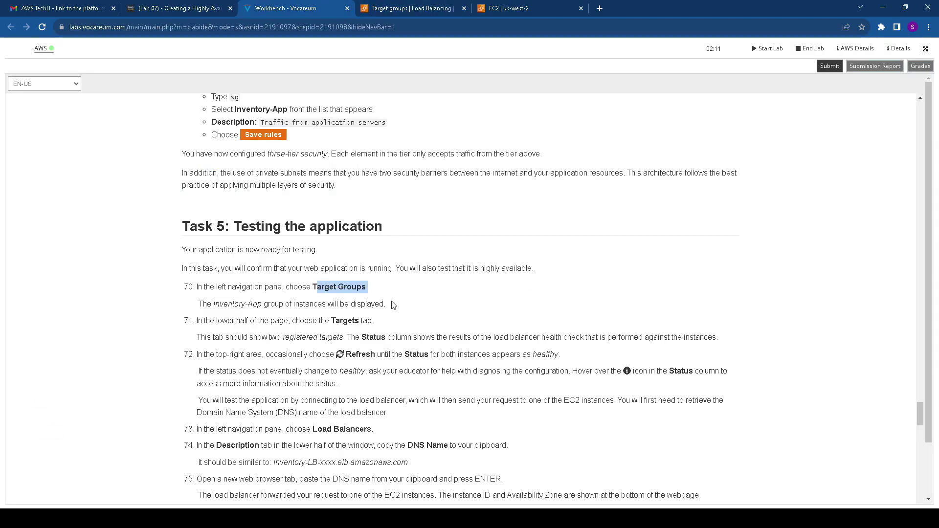
scroll(395, 302, down, 2)
drag(335, 223, 409, 224)
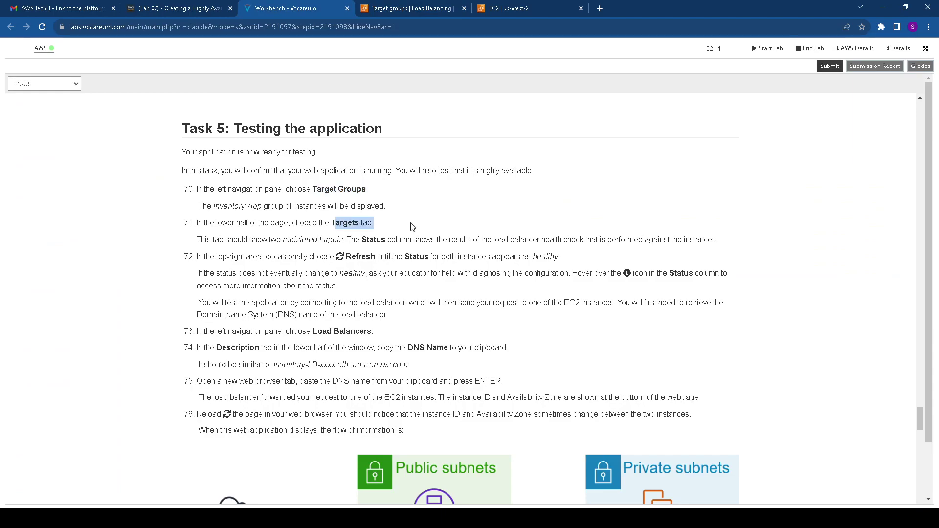
click(430, 9)
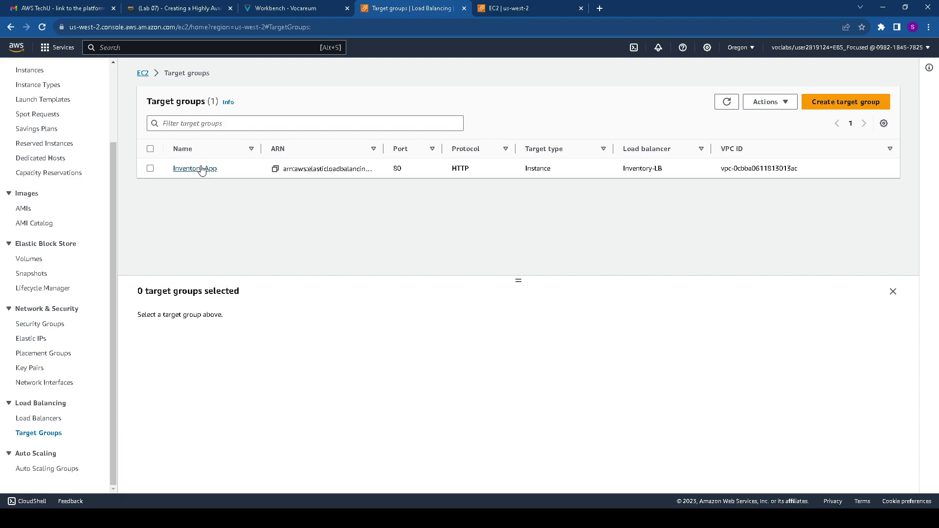
Open Inventory-App target group details showing the us-west-2a and us-west-2b targets healthy
click(202, 169)
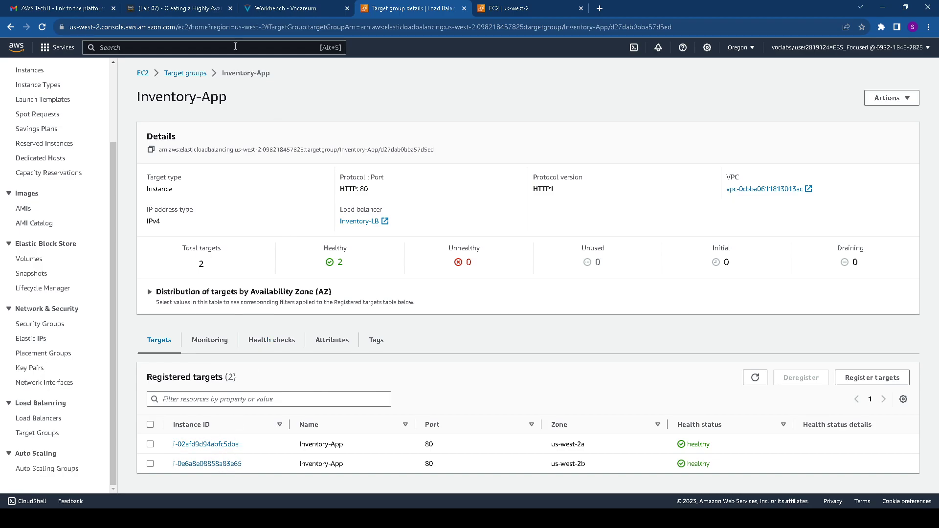
click(286, 8)
drag(341, 262, 450, 266)
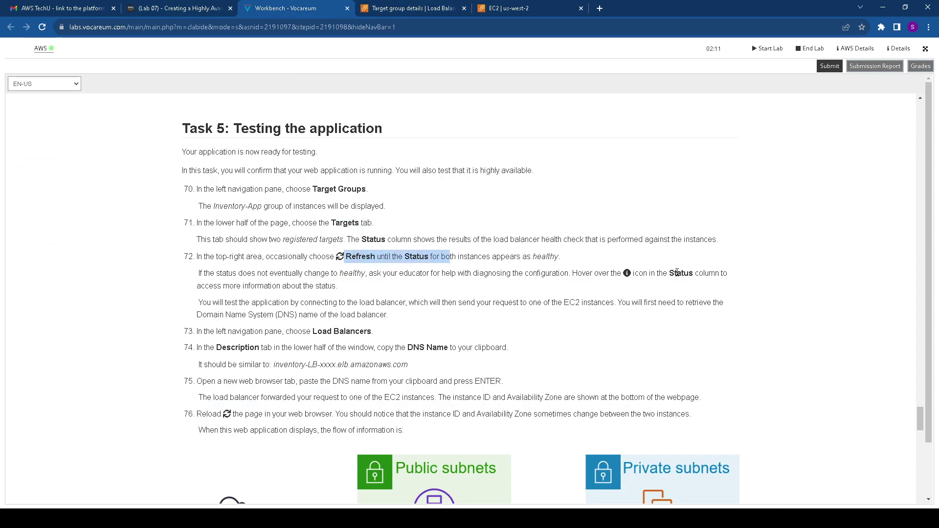
scroll(365, 332, down, 1)
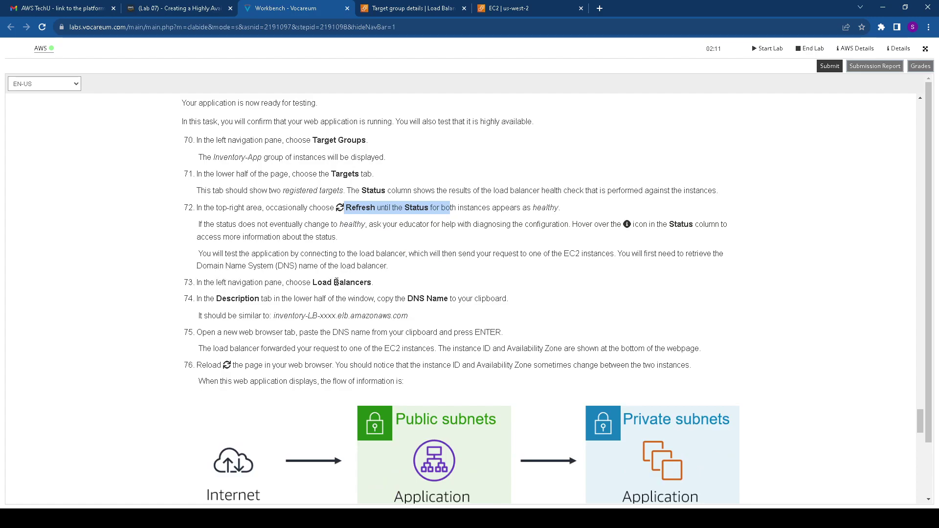
drag(314, 282, 384, 286)
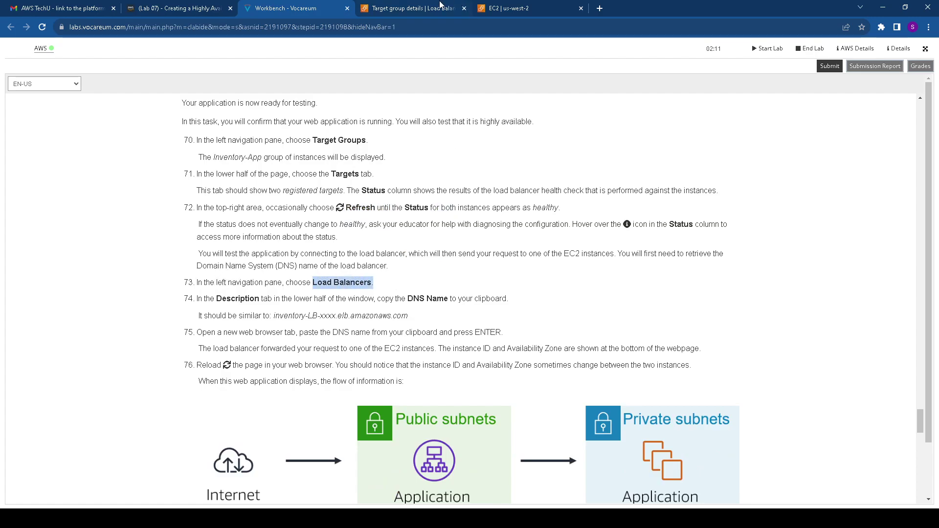
click(419, 7)
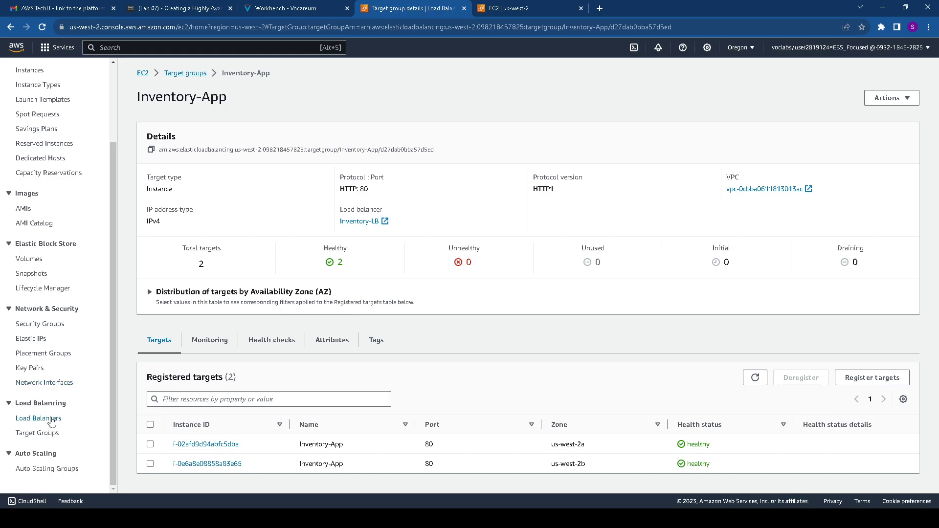
Open the Inventory-LB load balancer details and copy its DNS name
click(44, 418)
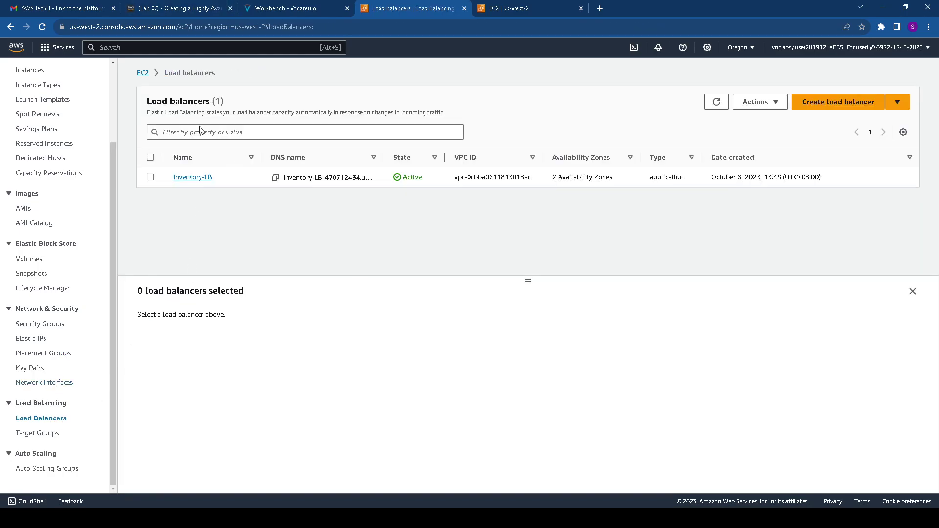
click(192, 177)
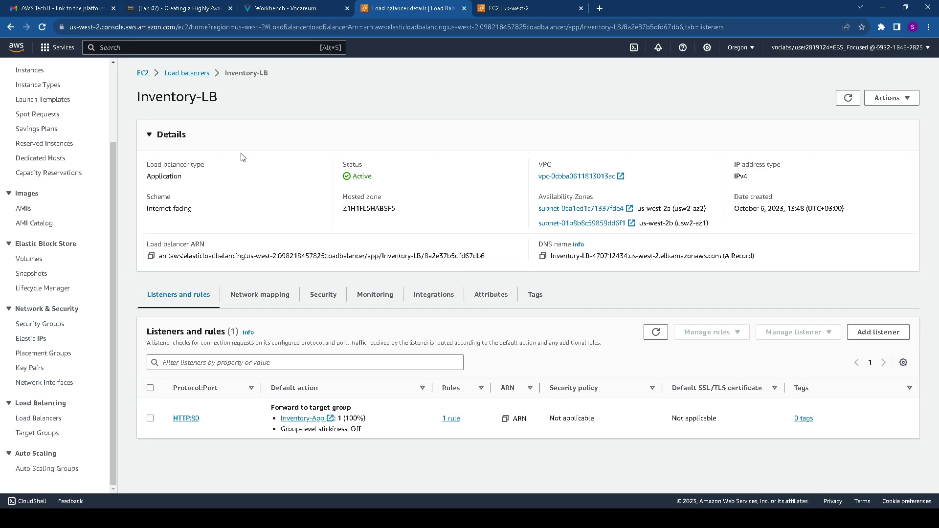
click(299, 8)
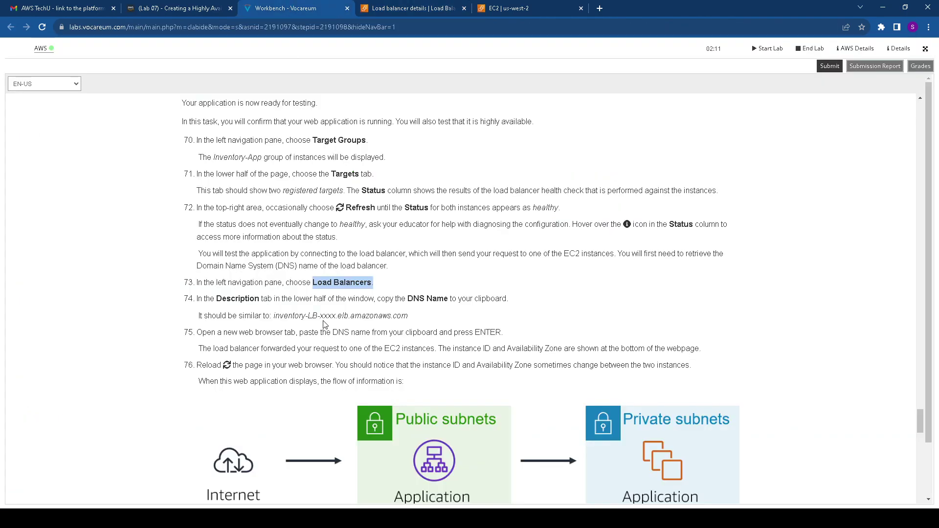
drag(217, 298, 519, 309)
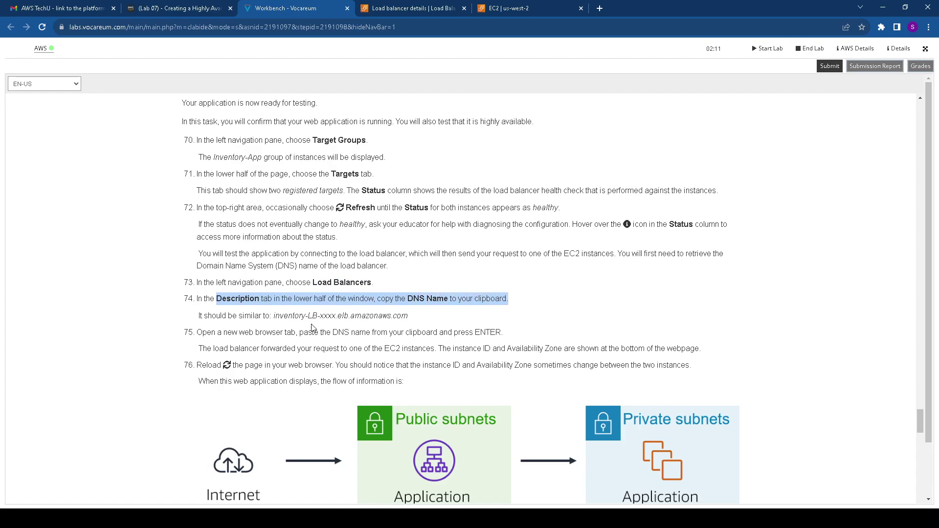
scroll(284, 323, down, 1)
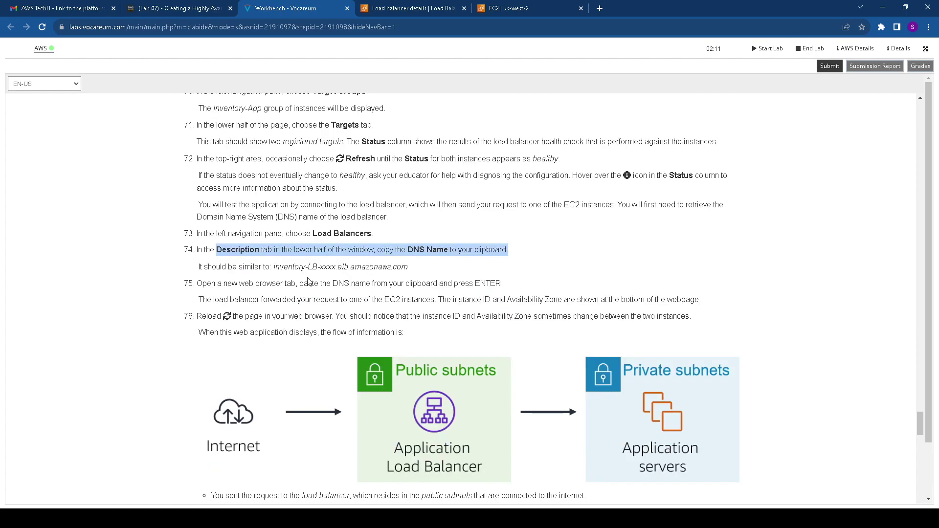
click(414, 10)
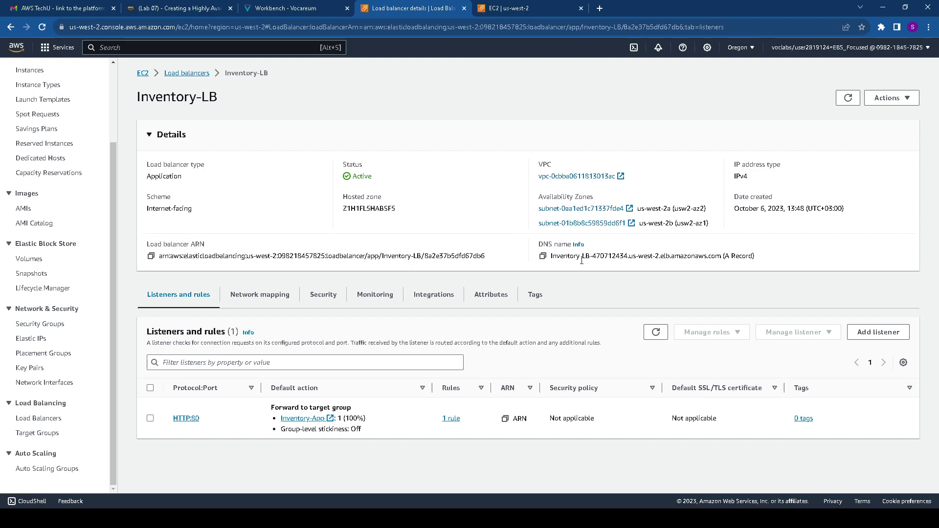
click(543, 255)
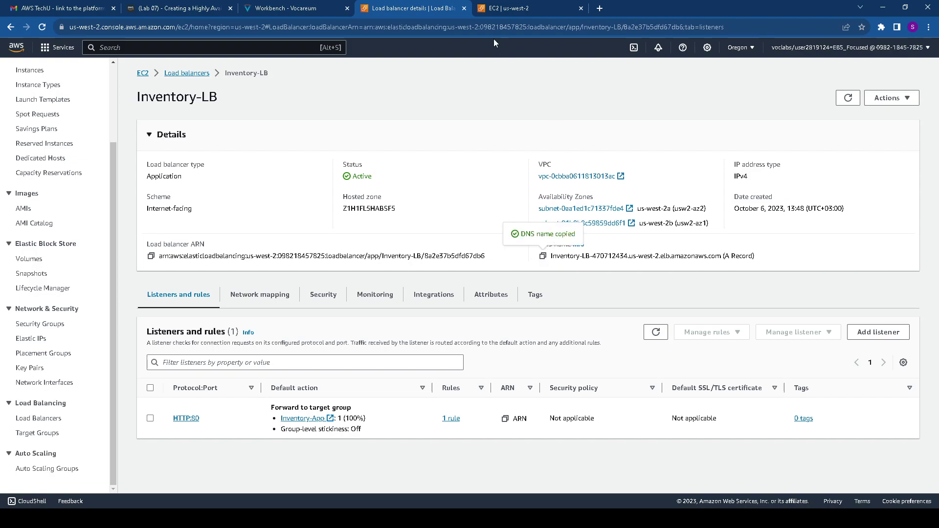
Load the Inventory System app in a new tab via the load balancer's DNS name
click(600, 9)
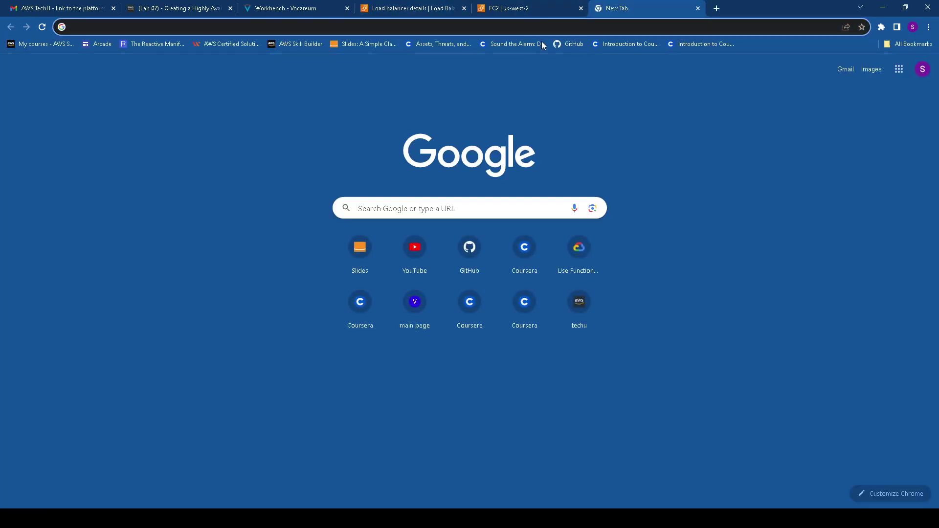
key(ctrl+v)
key(Return)
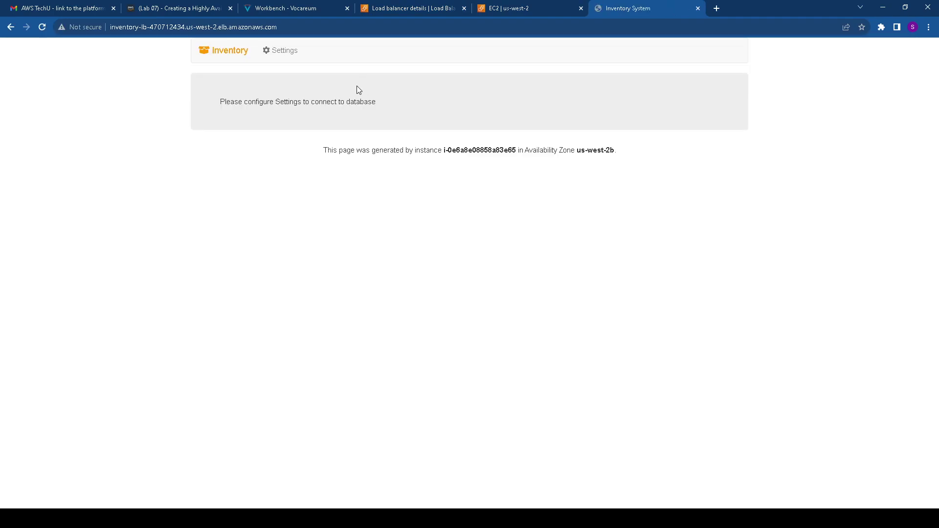
click(284, 7)
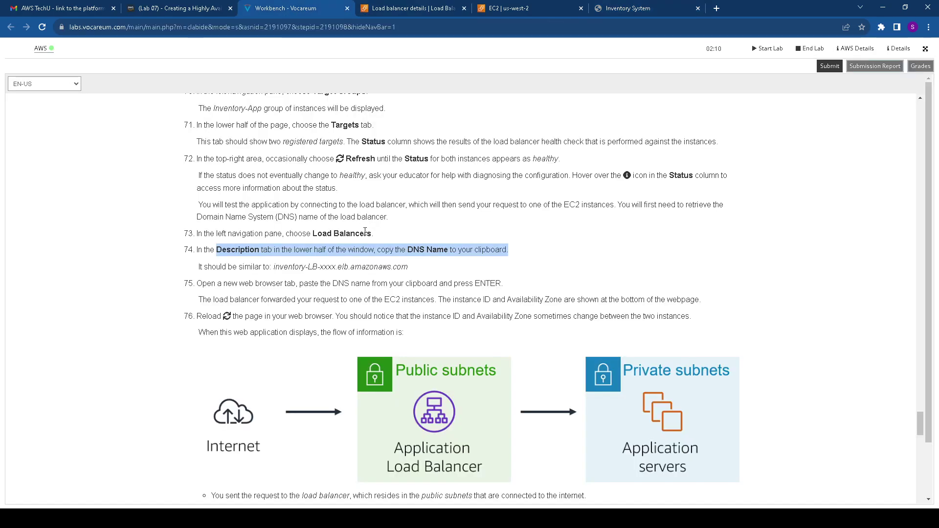
scroll(341, 262, down, 1)
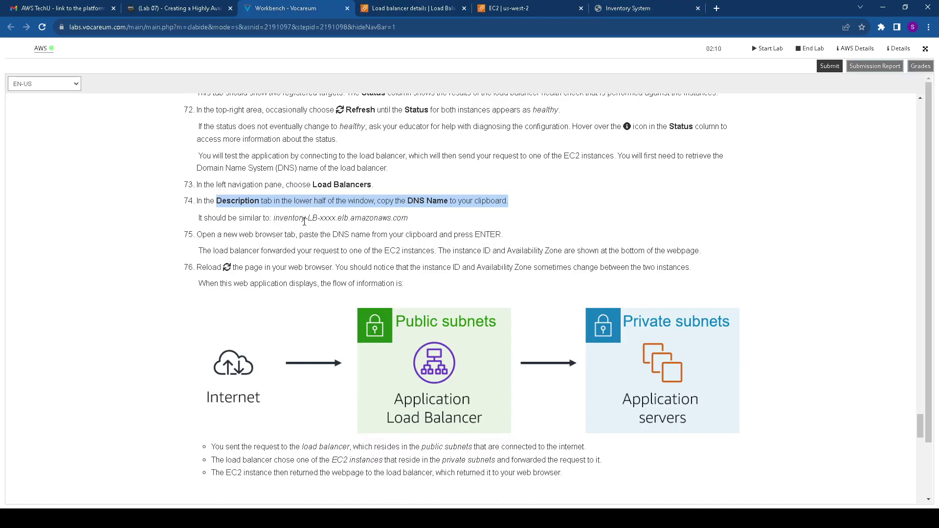
scroll(309, 233, down, 1)
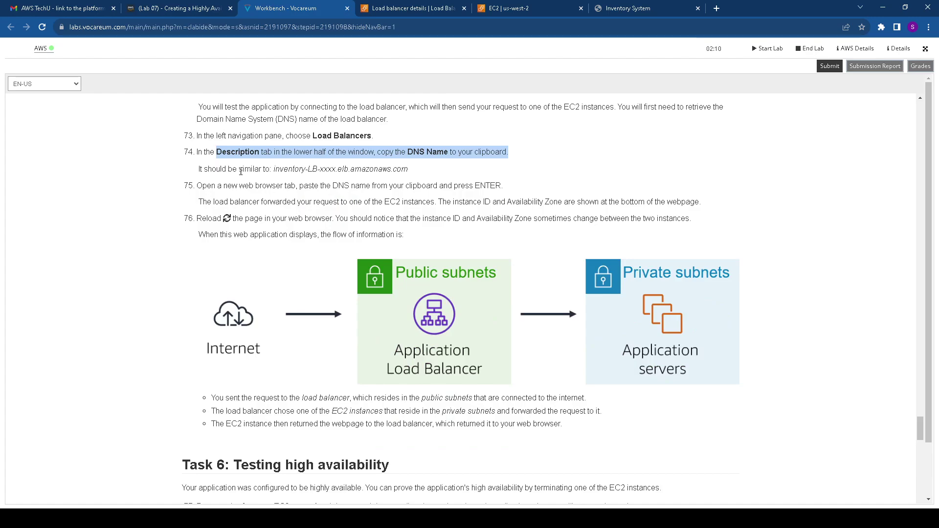
scroll(241, 214, down, 1)
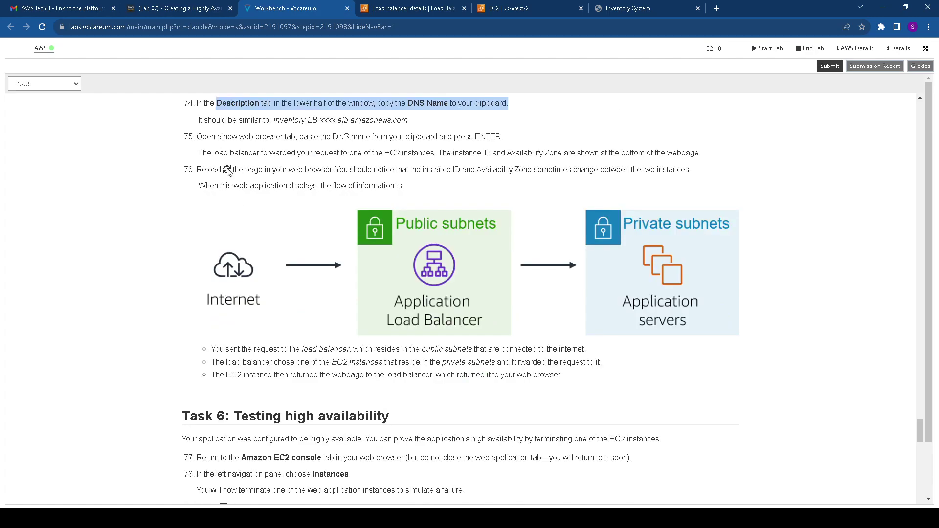
scroll(239, 188, down, 1)
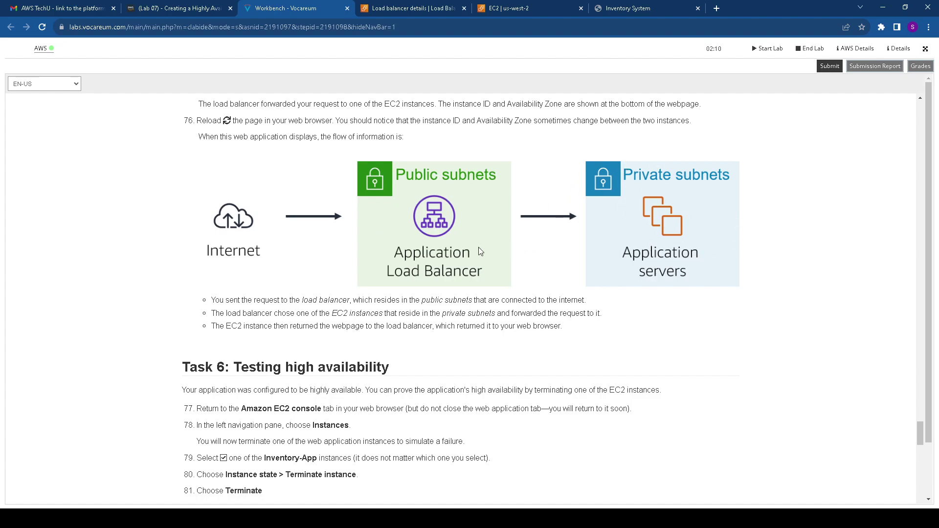
scroll(345, 260, down, 1)
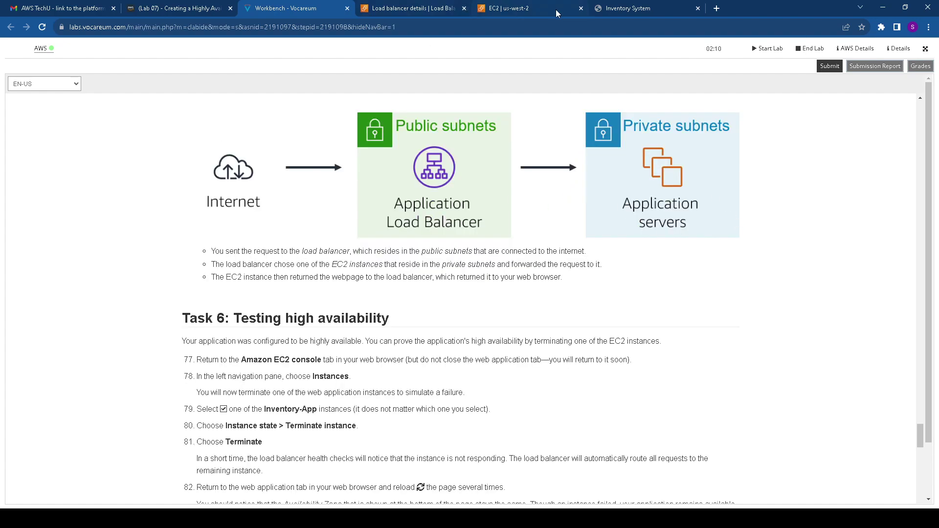
Reload the app several times to see responses from us-west-2a and us-west-2b instances
click(591, 11)
click(42, 27)
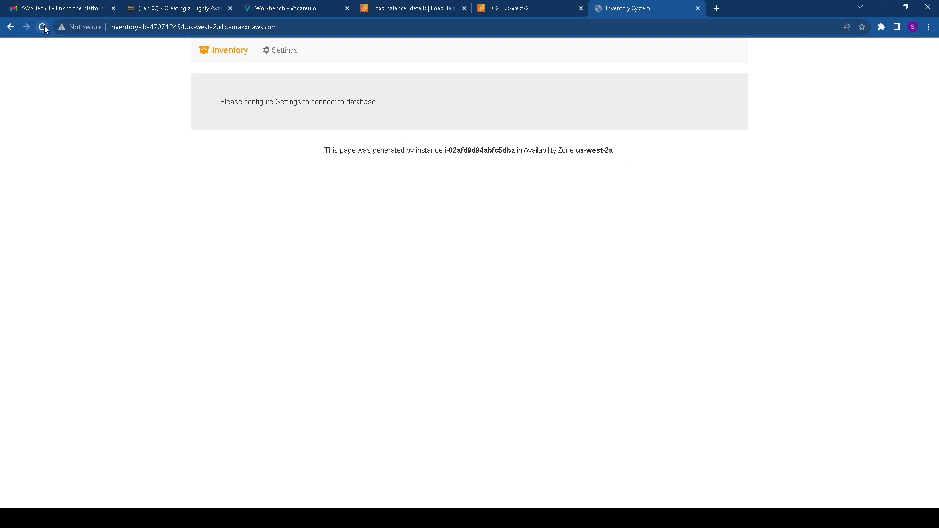
click(44, 25)
drag(613, 148, 548, 150)
click(43, 27)
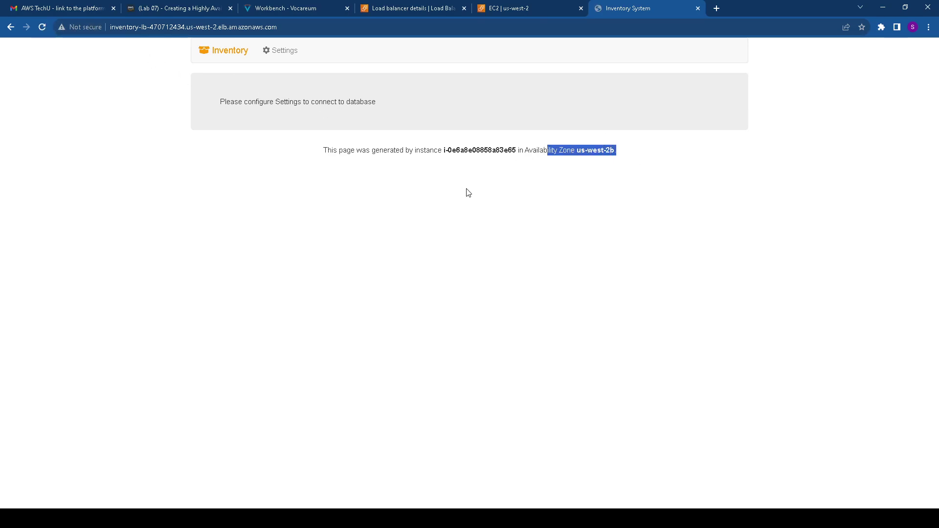
click(272, 6)
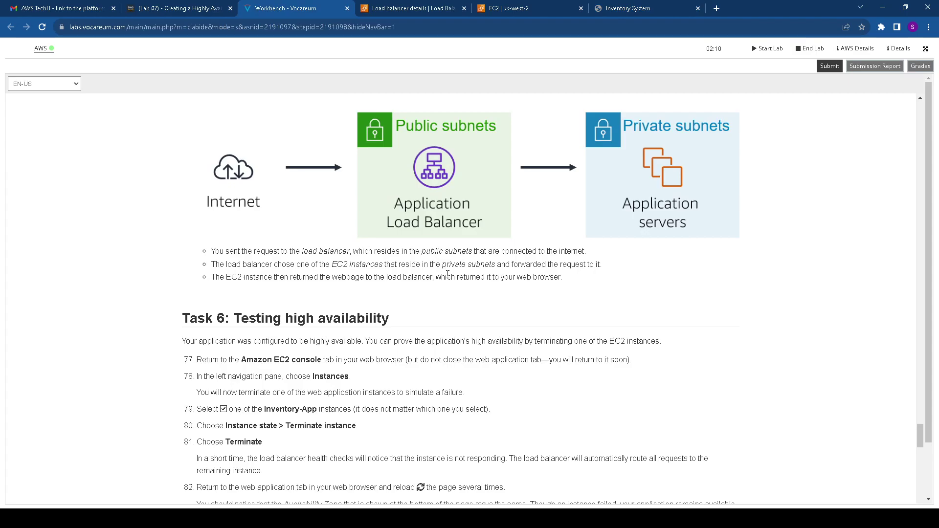
scroll(348, 274, down, 1)
Read the Task 6: Testing high availability steps and return to the Inventory-LB details
scroll(223, 233, down, 1)
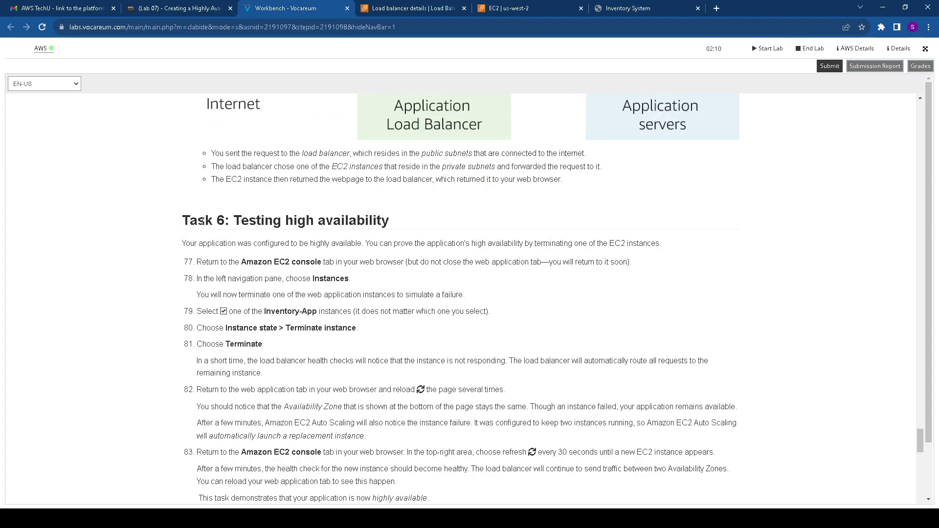
drag(186, 216, 394, 221)
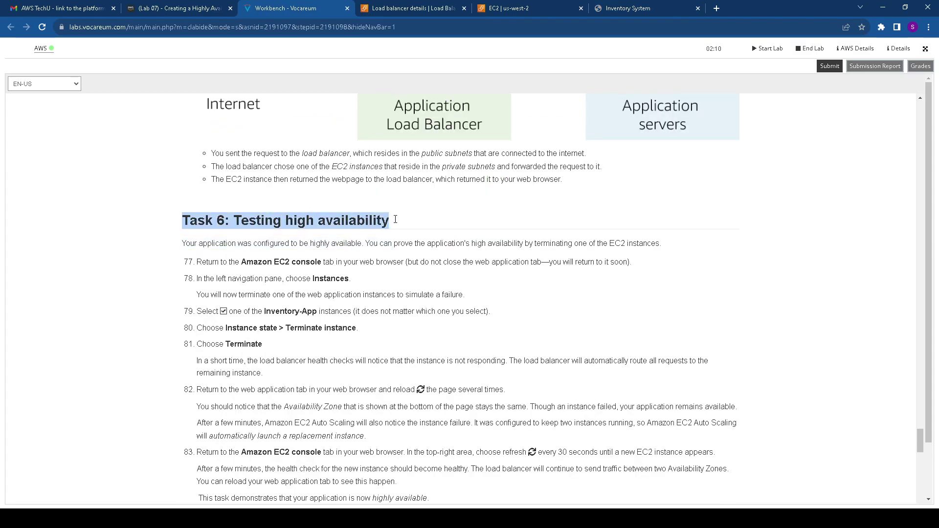
scroll(356, 266, down, 1)
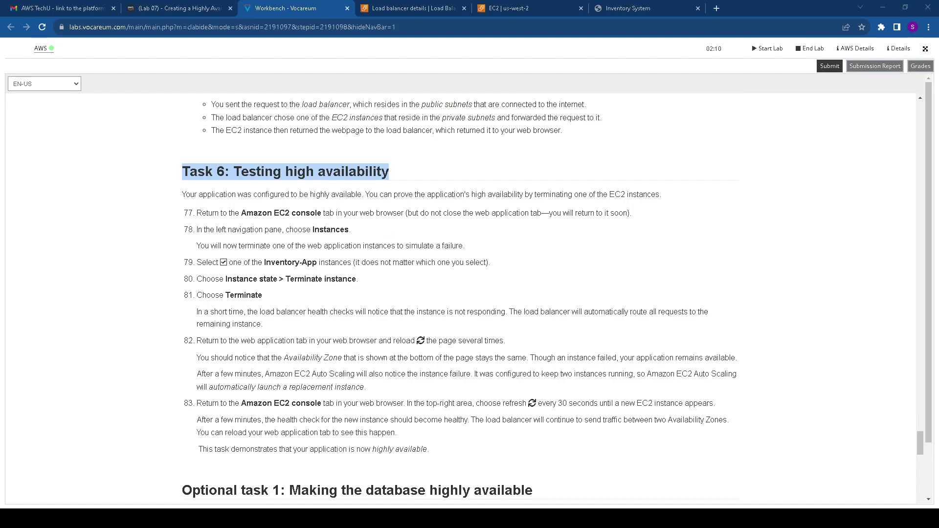
scroll(459, 296, down, 1)
drag(247, 177, 321, 177)
click(436, 6)
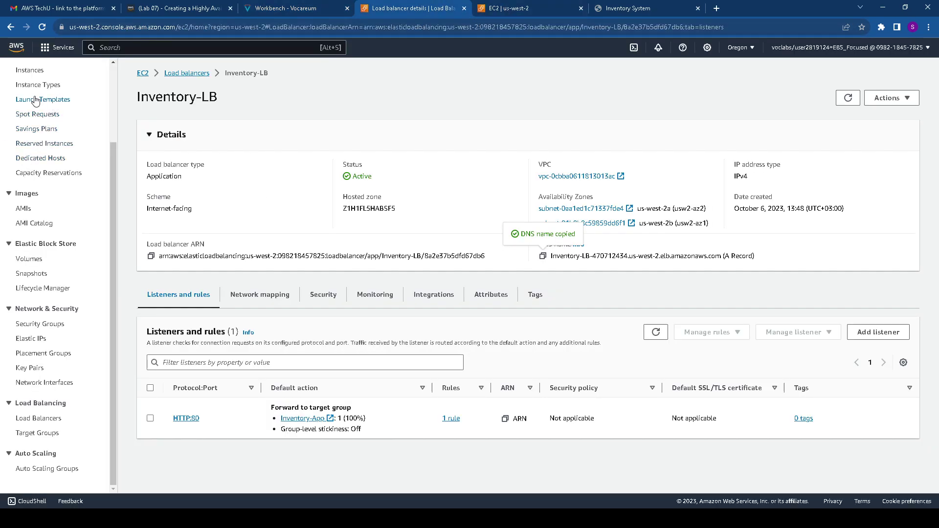
Open the EC2 instances list and inspect the Web Server 1 instance summary
scroll(35, 100, up, 3)
click(39, 168)
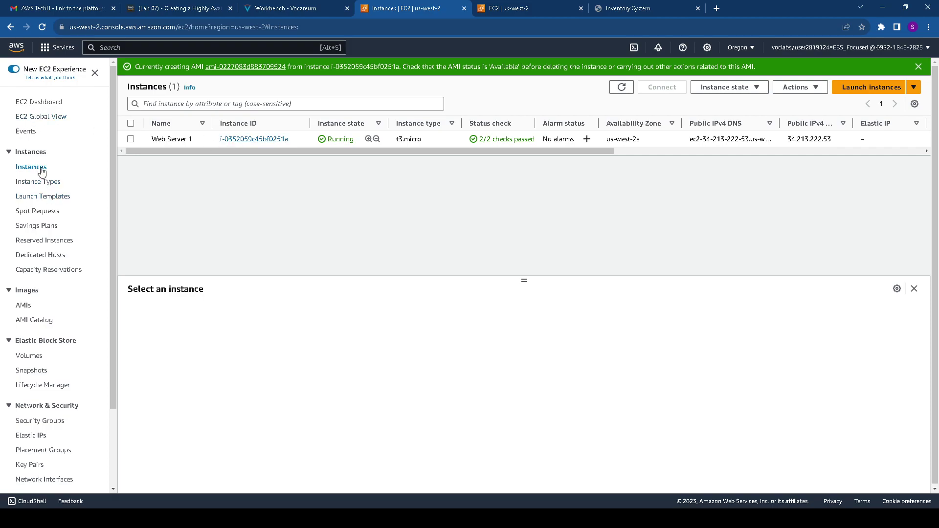
click(259, 139)
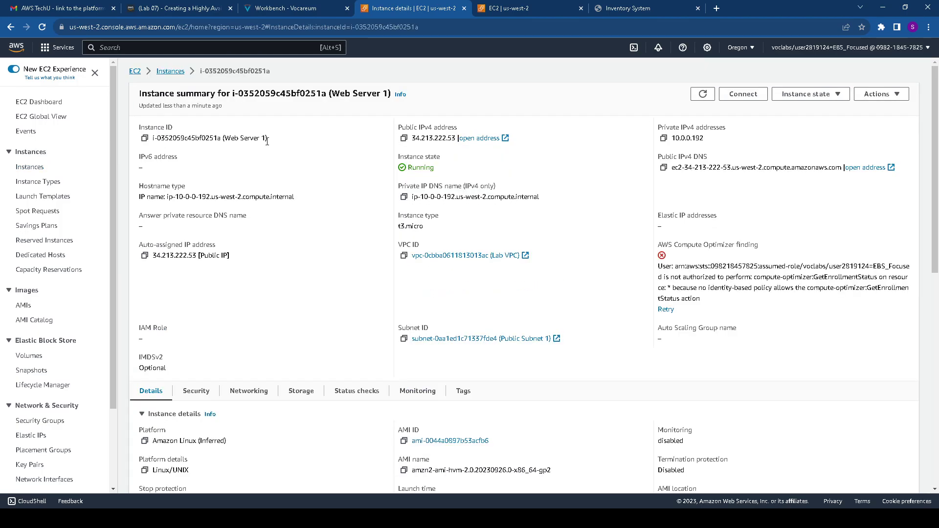
scroll(203, 95, down, 2)
scroll(196, 98, up, 2)
click(171, 72)
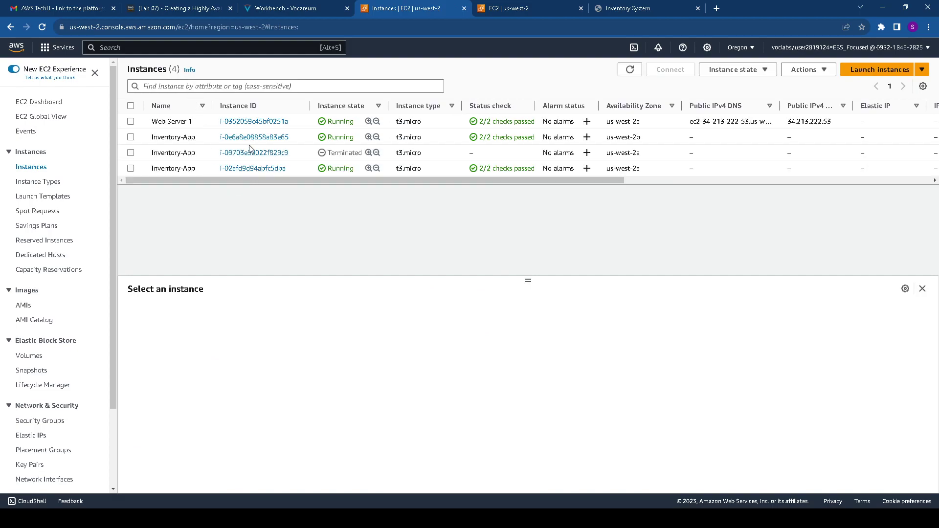
Terminate the Inventory-App instance running in us-west-2b
click(131, 137)
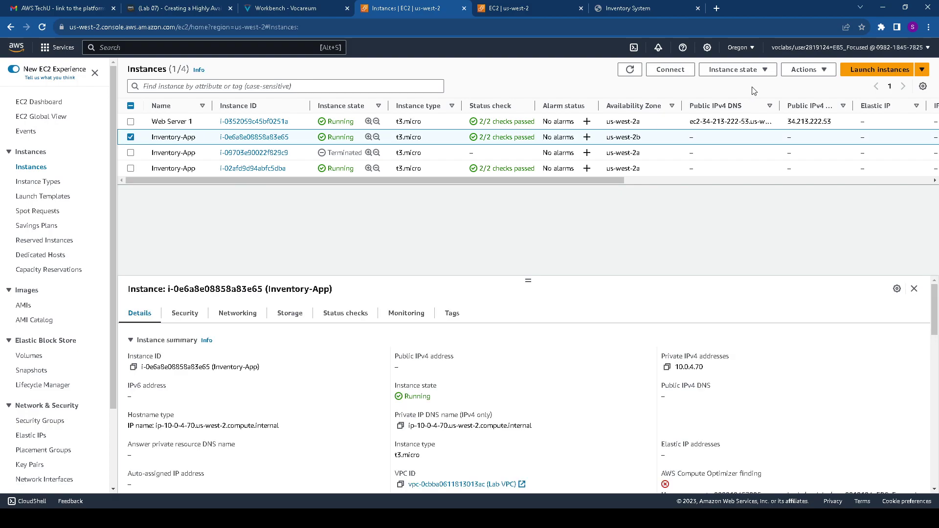
click(811, 75)
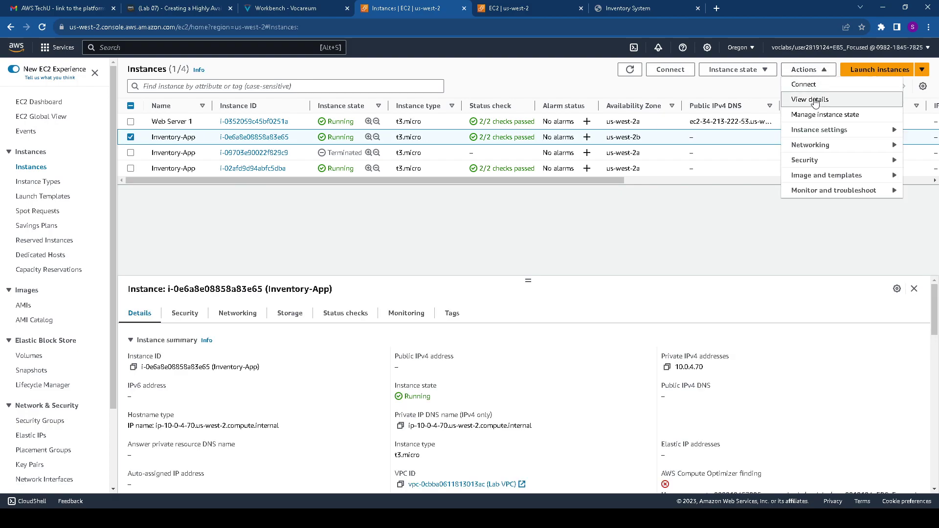
click(758, 72)
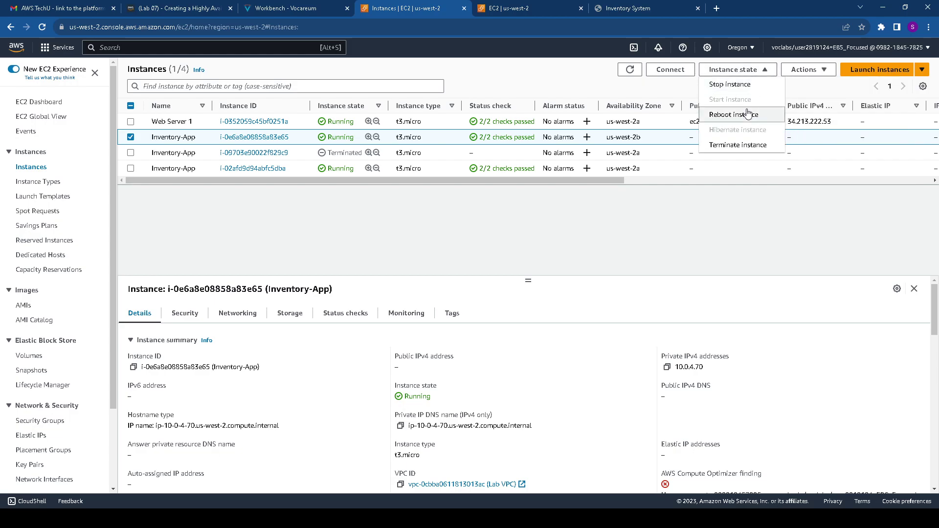
click(734, 144)
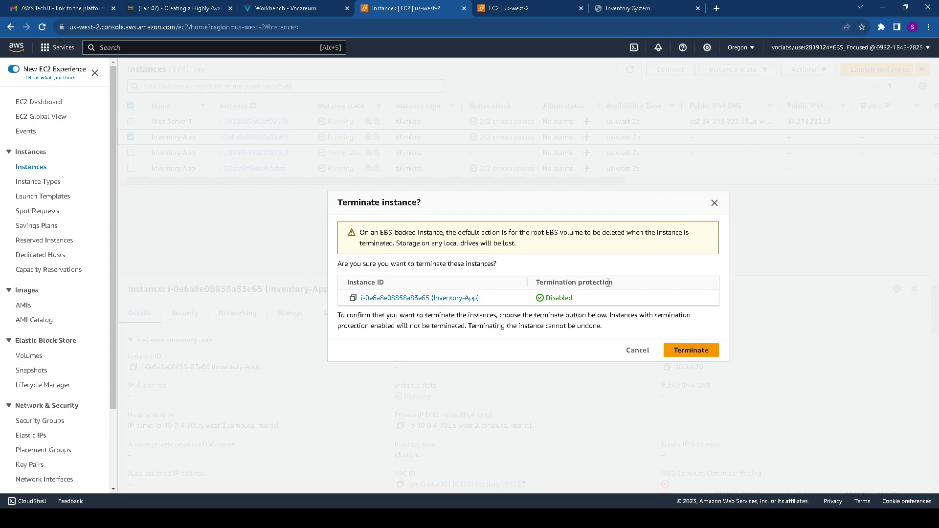
click(679, 352)
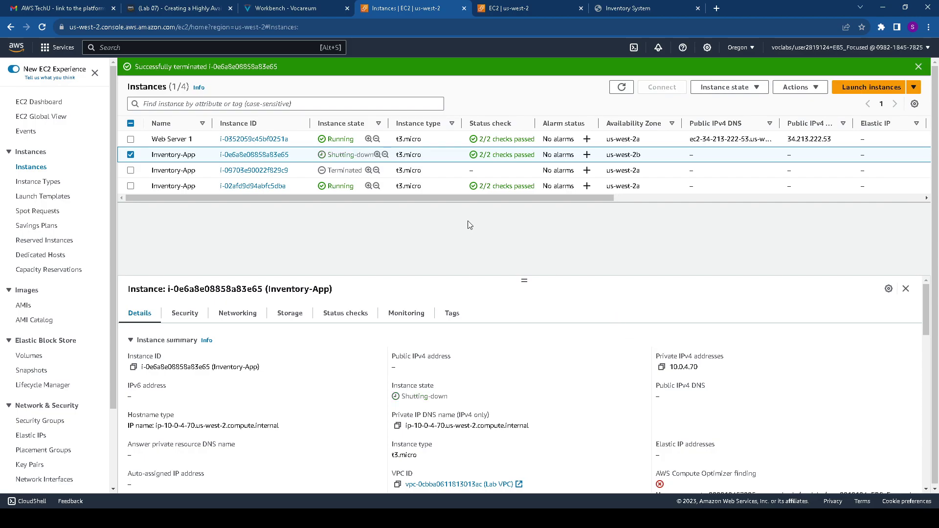
click(587, 8)
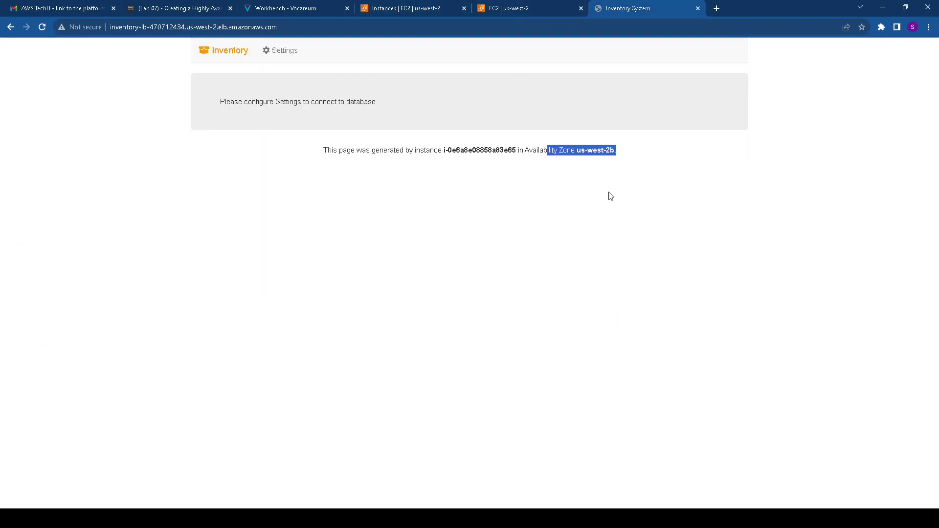
Reload the Inventory System app until the us-west-2a instance serves it, then revisit the instances list
click(43, 28)
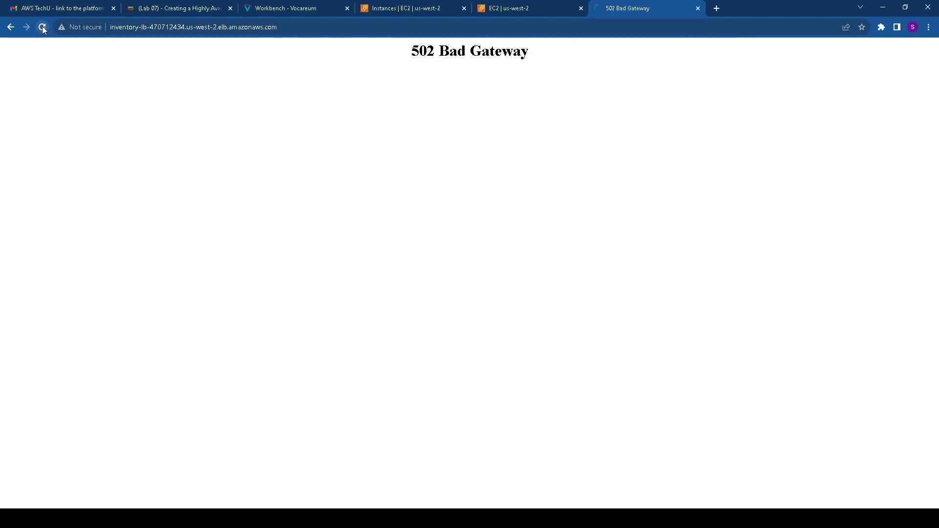
click(42, 28)
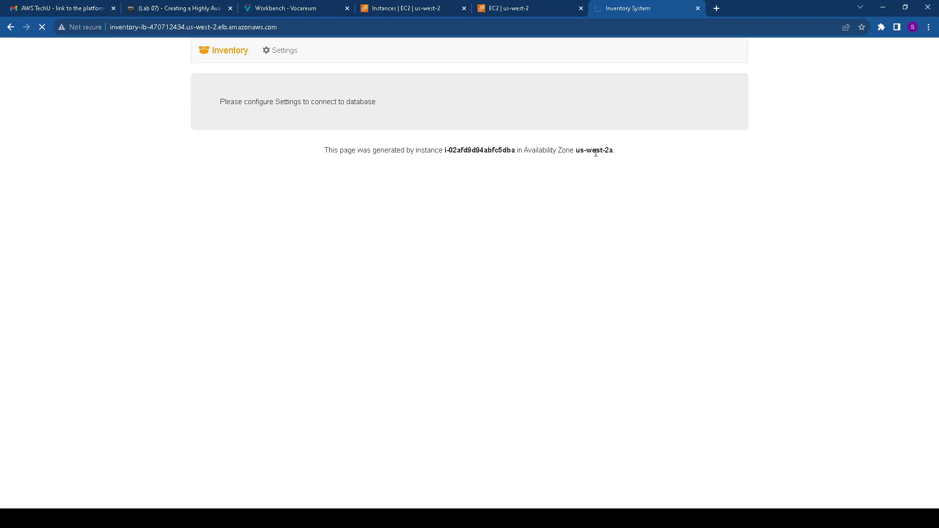
drag(570, 150, 642, 153)
click(300, 9)
scroll(307, 187, down, 1)
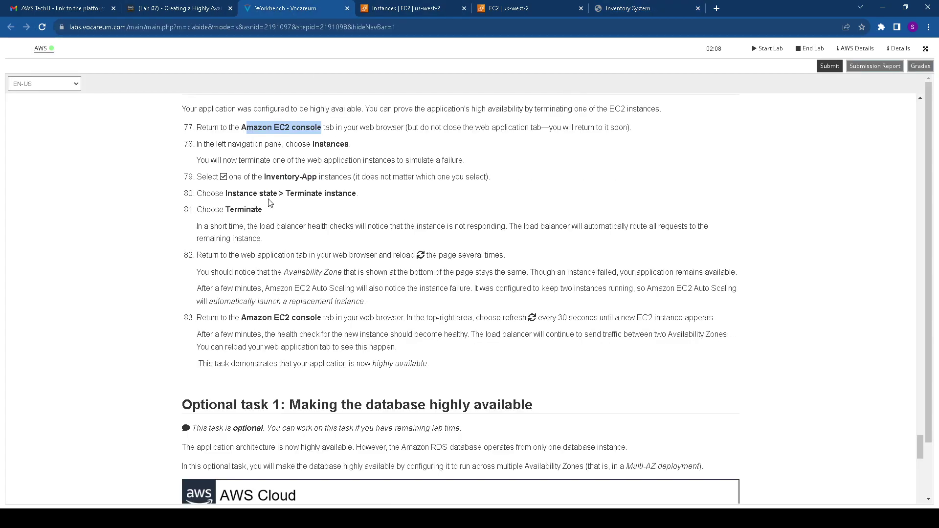
scroll(263, 238, down, 1)
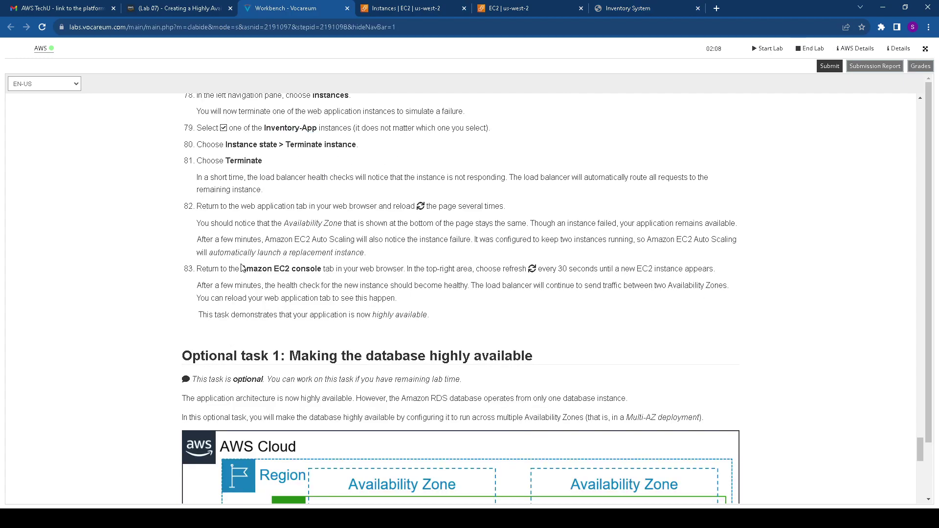
drag(243, 269, 320, 285)
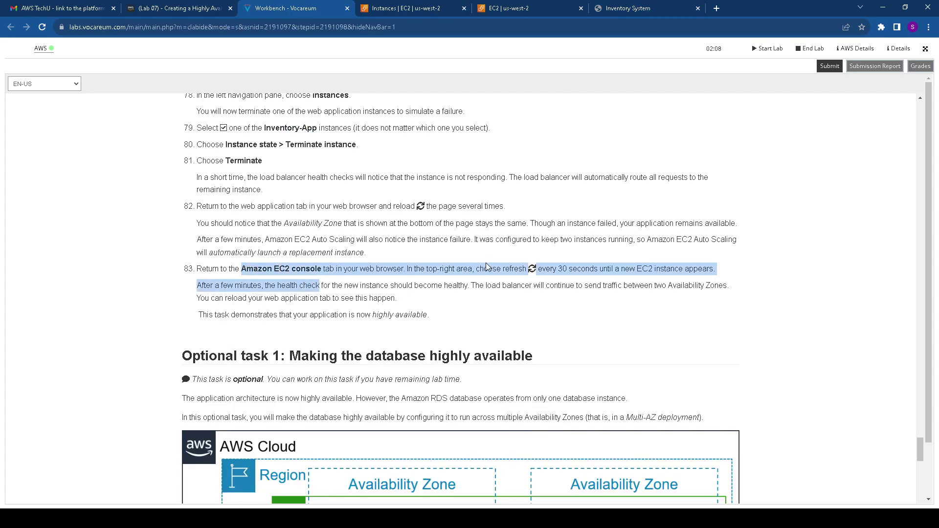
scroll(454, 260, down, 2)
click(429, 9)
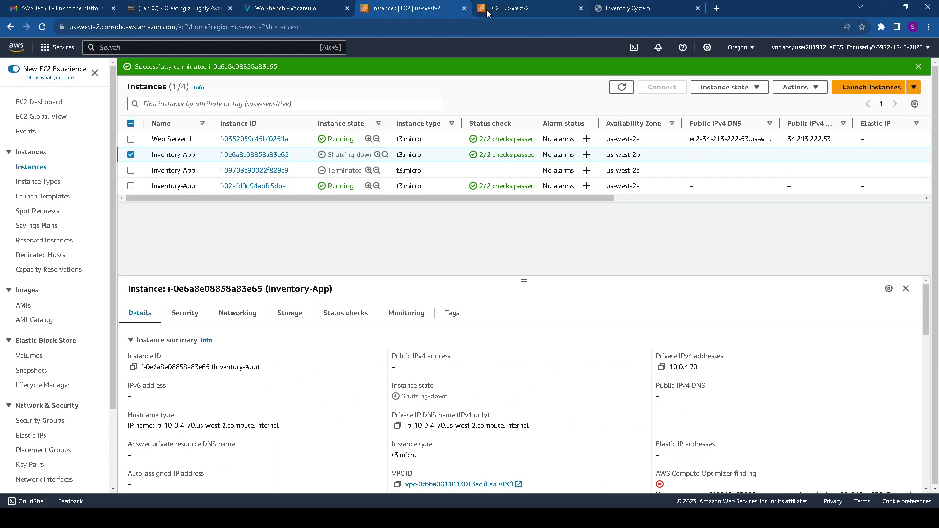
Reload the Inventory System app to confirm it is now served from us-west-2b
click(42, 27)
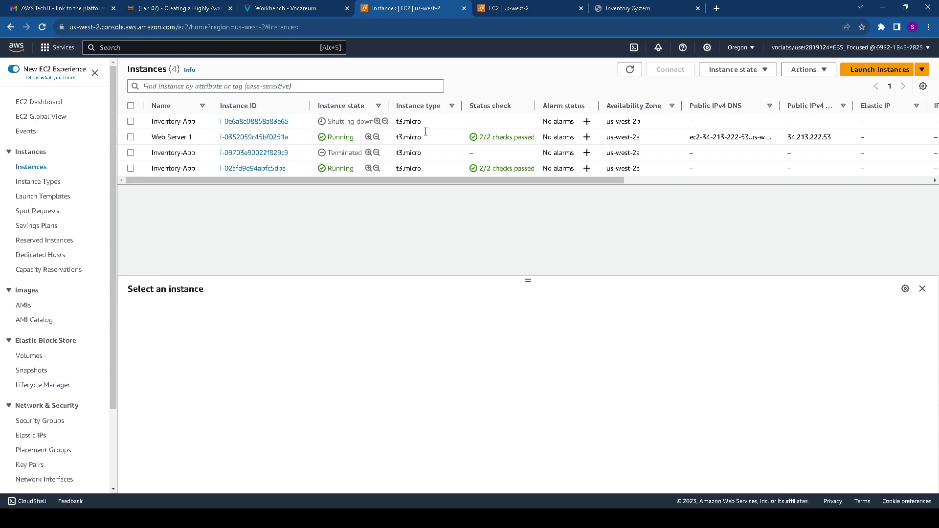
click(621, 9)
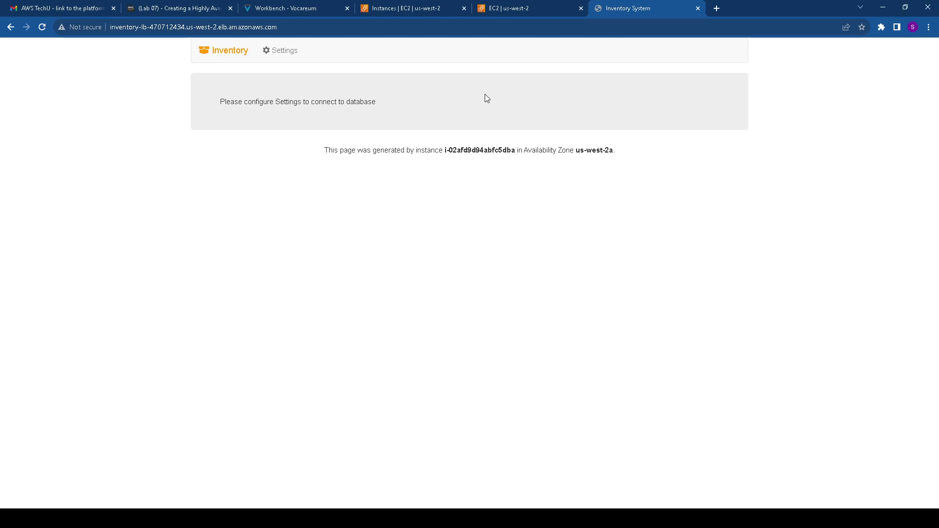
click(42, 27)
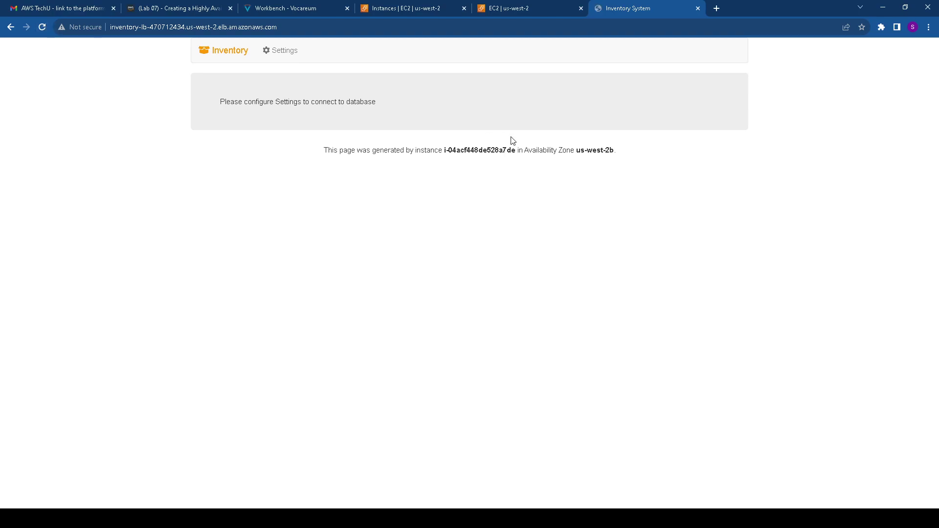
drag(627, 153, 575, 150)
click(42, 27)
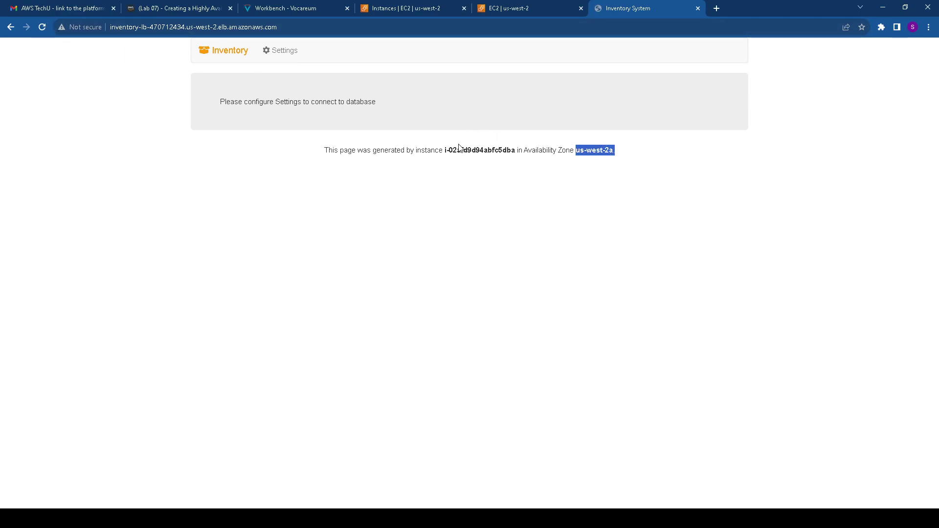
Refresh the EC2 instance list to show the new Inventory-App instance in us-west-2b
click(503, 10)
click(430, 8)
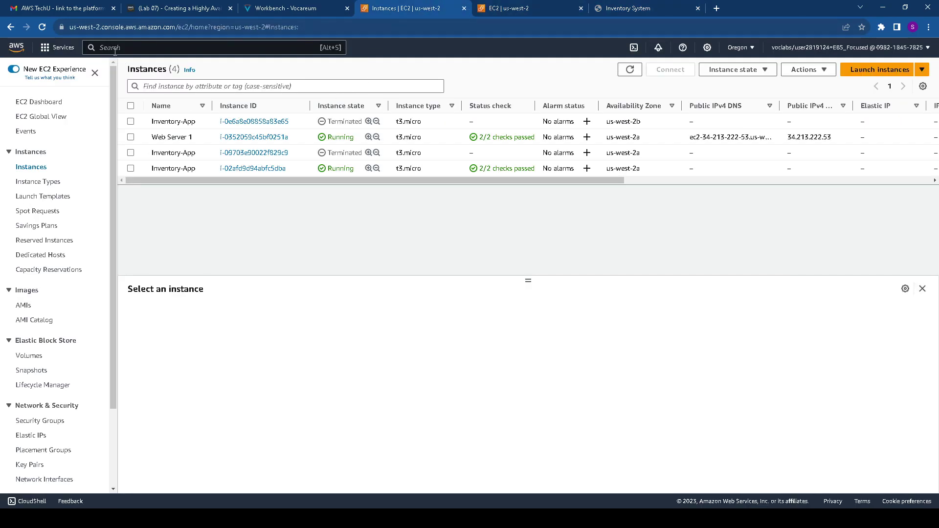
click(630, 71)
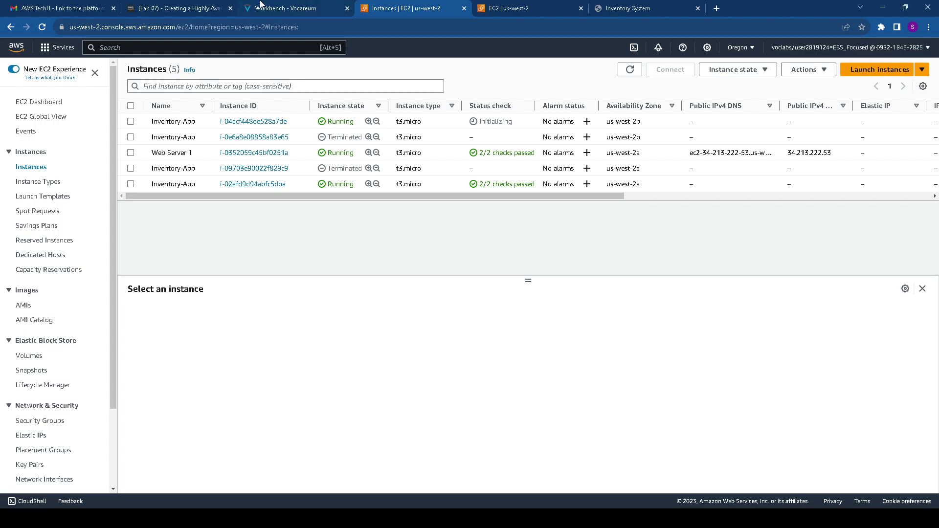
Bring up Optional task 1 in the lab instructions
click(275, 6)
scroll(459, 293, down, 3)
drag(175, 161, 533, 181)
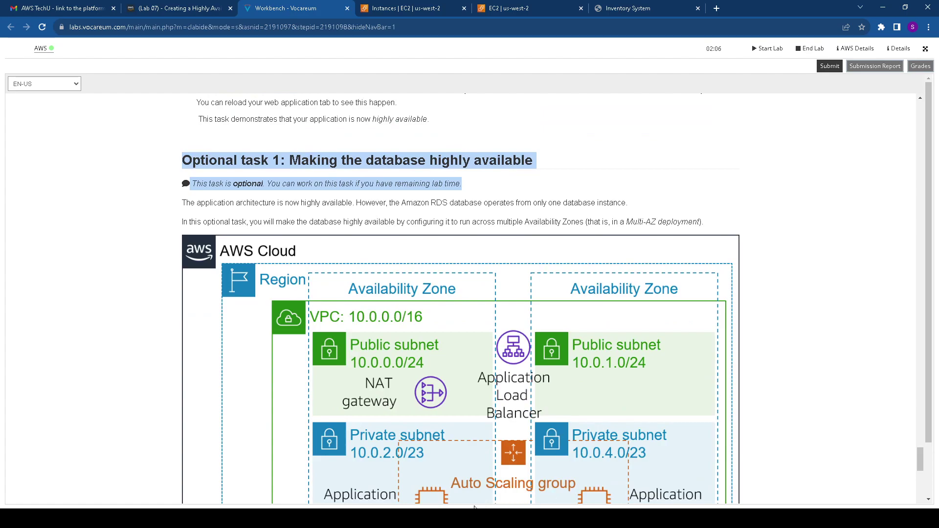
Read lab steps 84–92 on making inventory-db Multi-AZ, then go back to the console
scroll(460, 298, down, 3)
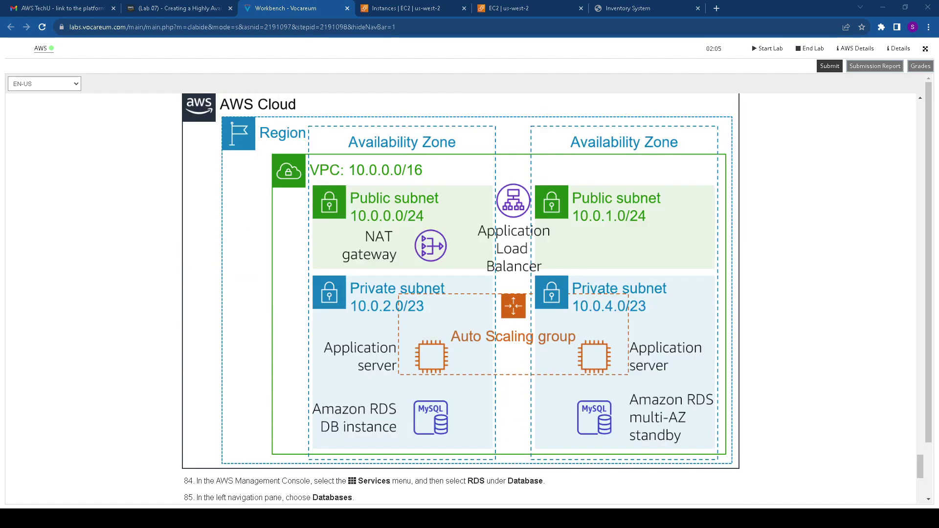
scroll(556, 234, down, 1)
scroll(541, 280, down, 2)
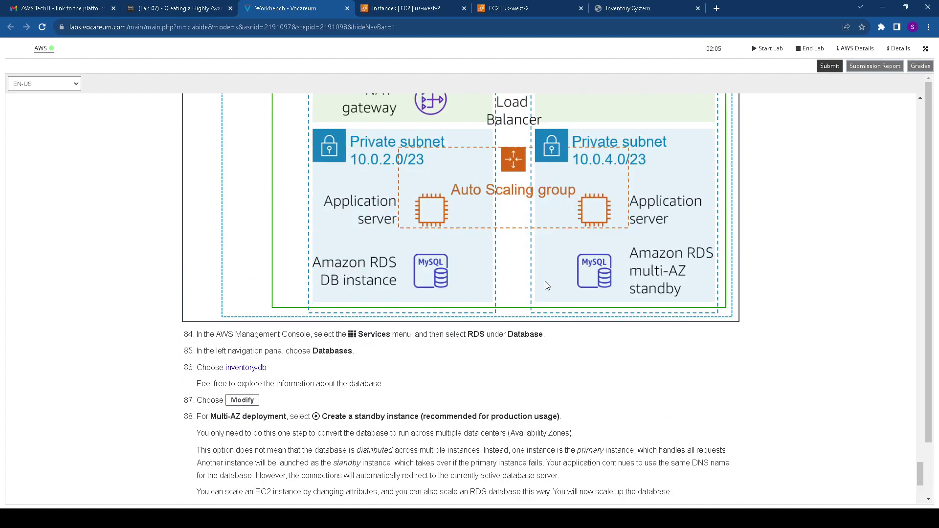
scroll(374, 269, down, 2)
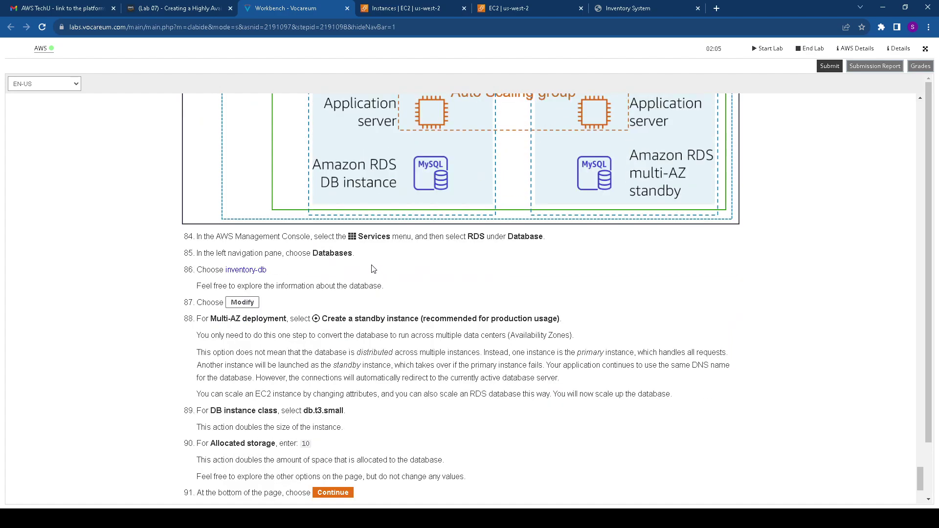
scroll(409, 210, down, 1)
drag(352, 191, 544, 191)
drag(336, 202, 244, 223)
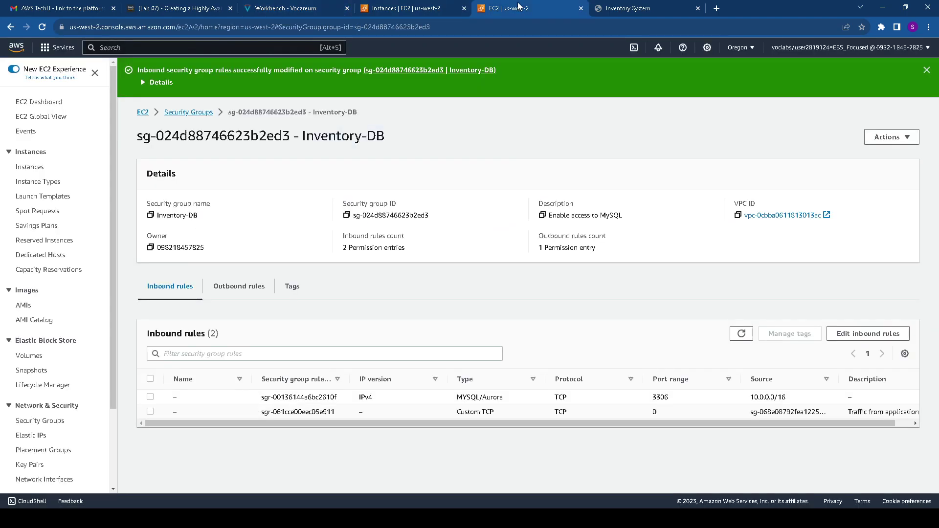
click(518, 8)
Open the inventory-db details page from the RDS Databases list
click(125, 48)
text(RDS)
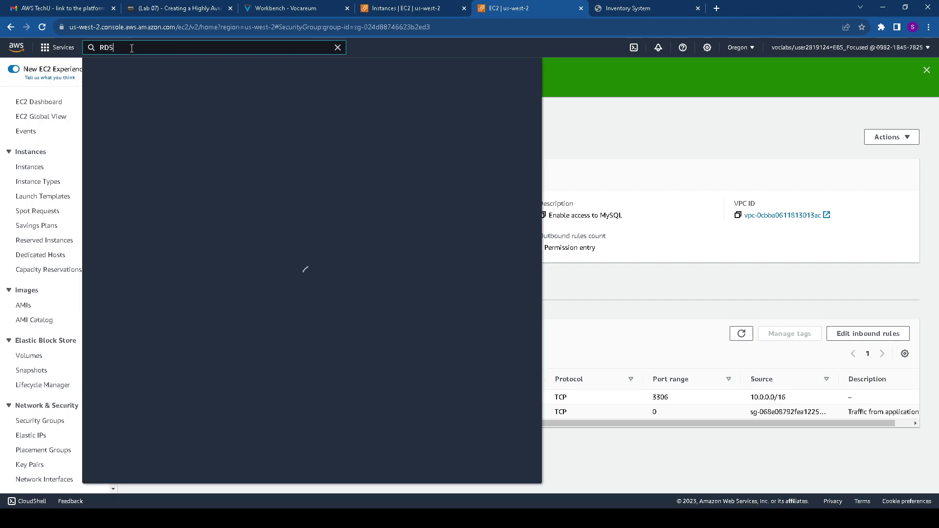
click(231, 143)
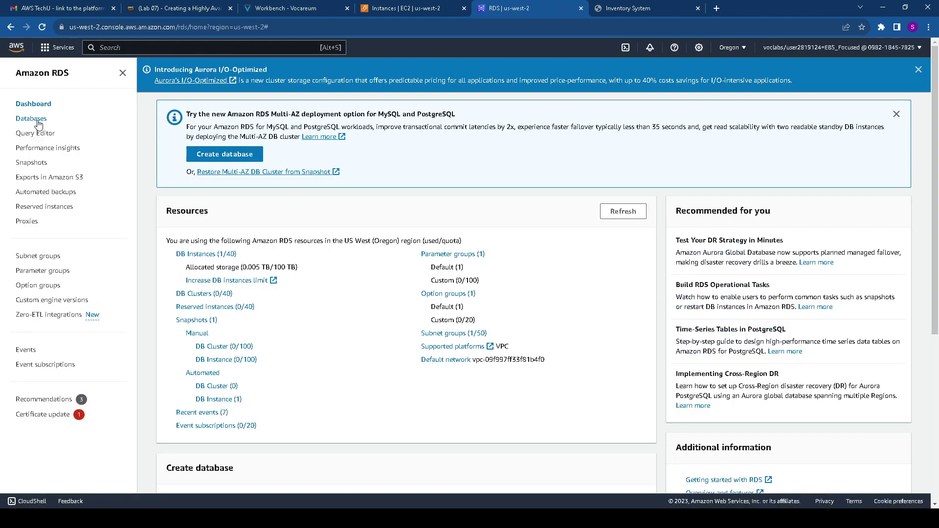
click(33, 119)
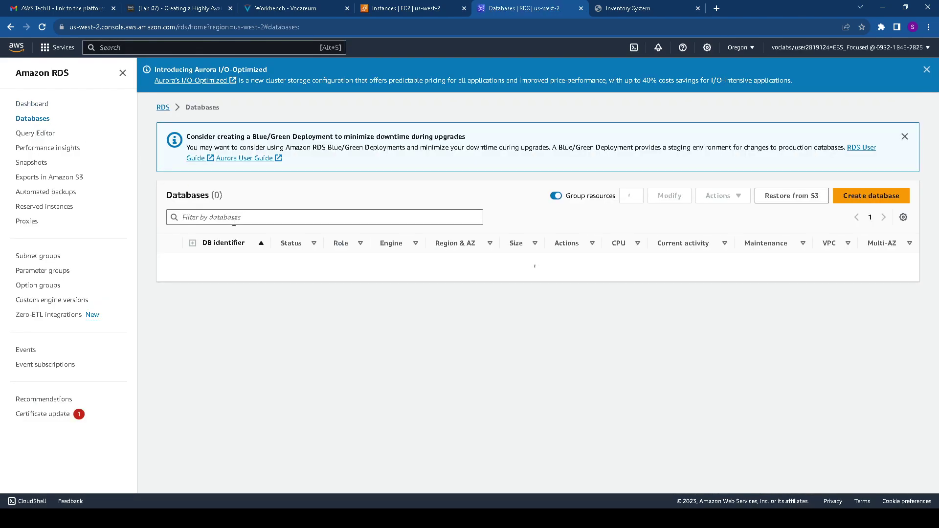
click(226, 264)
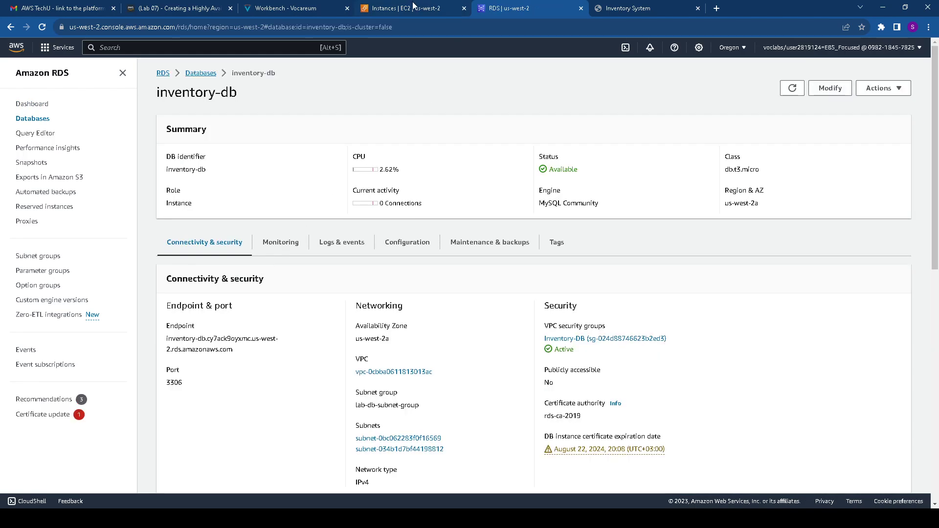
click(285, 8)
scroll(351, 227, down, 2)
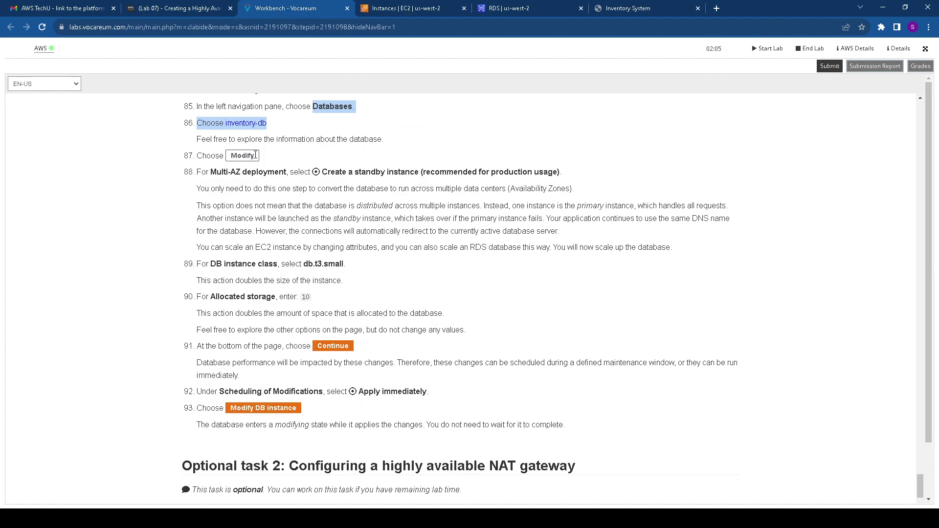
Start modifying inventory-db and set Multi-AZ deployment to 'Create a standby instance'
click(519, 6)
click(830, 89)
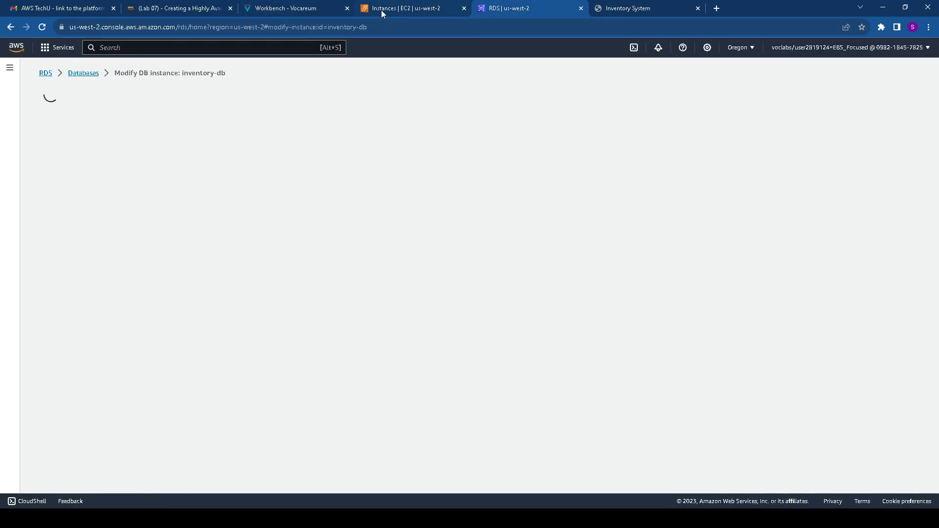
click(303, 9)
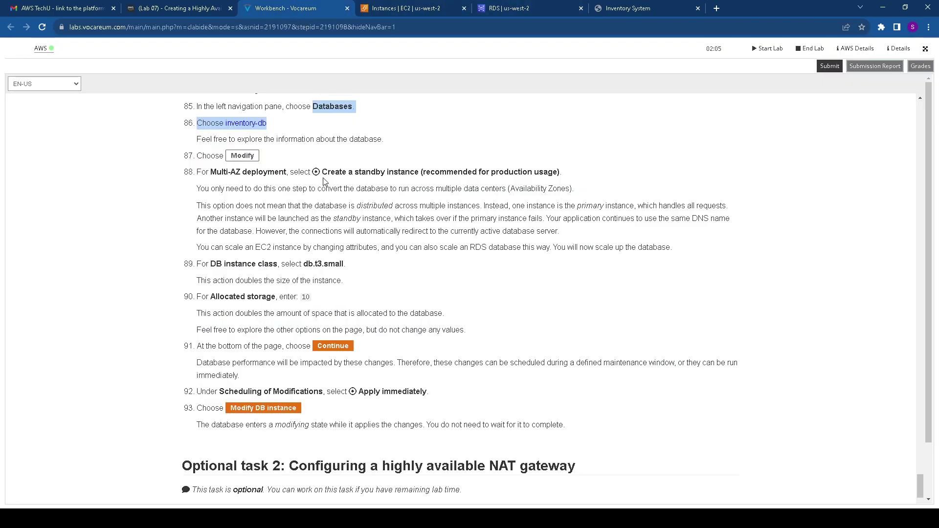
drag(210, 170, 430, 171)
click(537, 8)
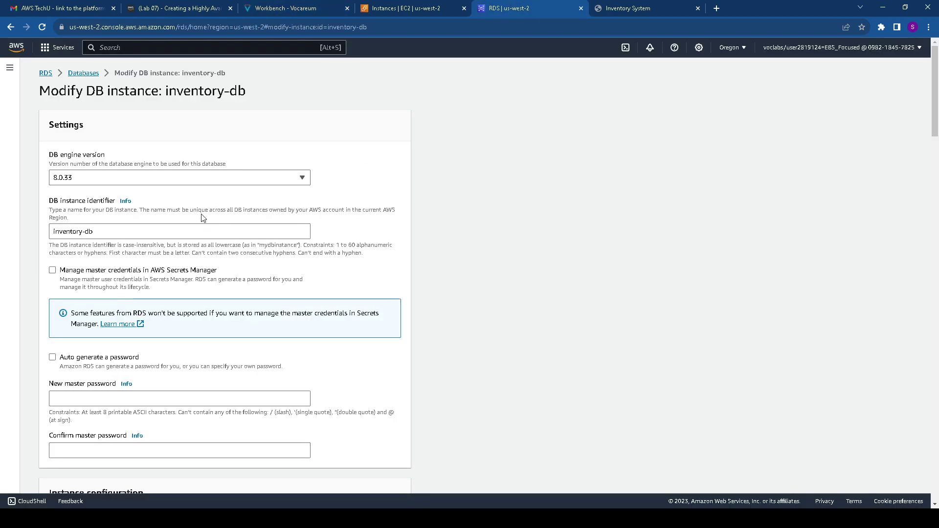
scroll(204, 219, down, 2)
scroll(97, 245, down, 1)
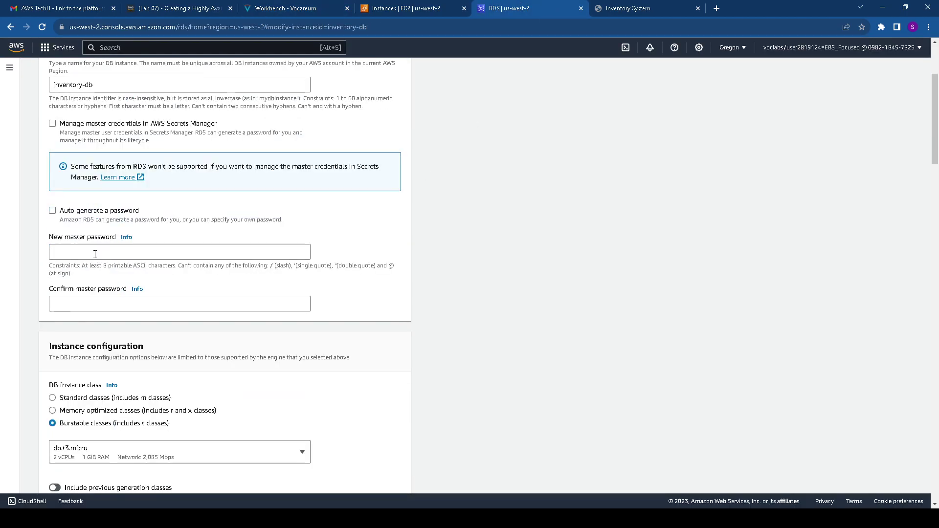
scroll(96, 257, down, 2)
scroll(106, 278, down, 3)
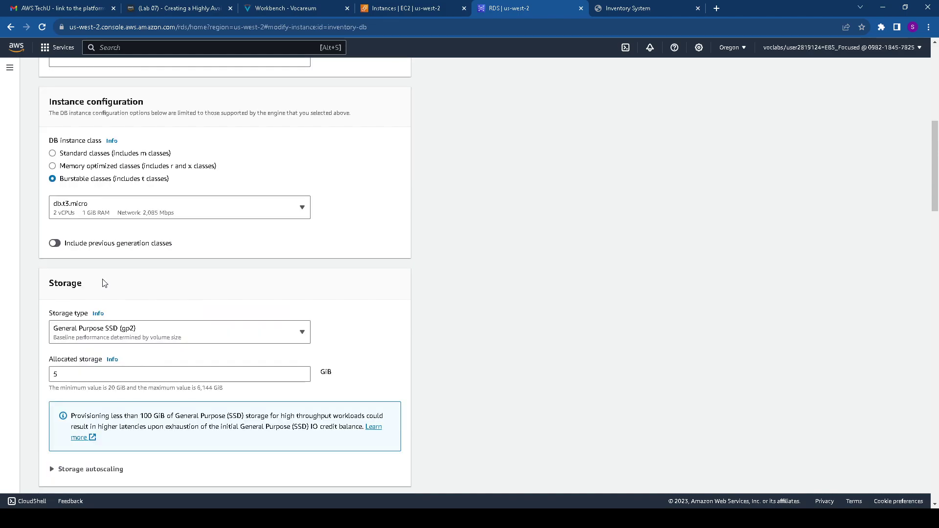
scroll(105, 283, down, 7)
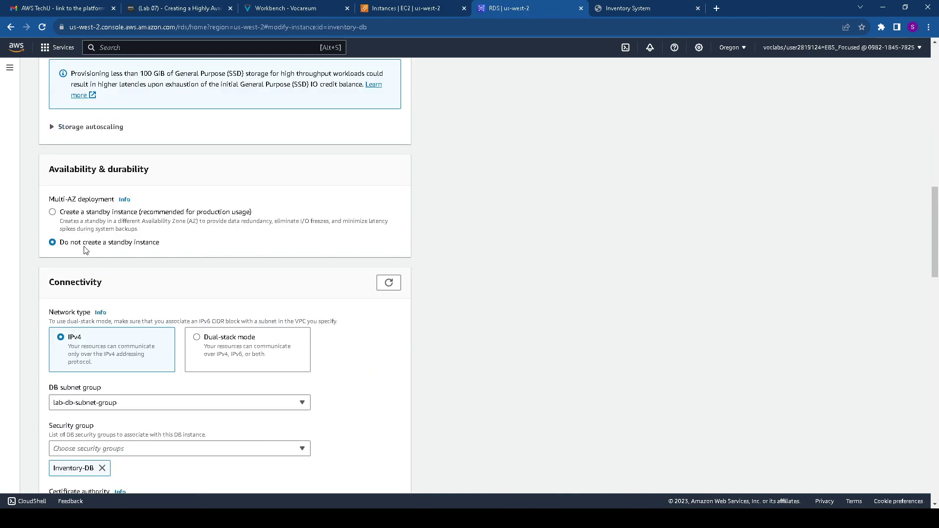
click(80, 214)
click(280, 9)
scroll(293, 200, down, 1)
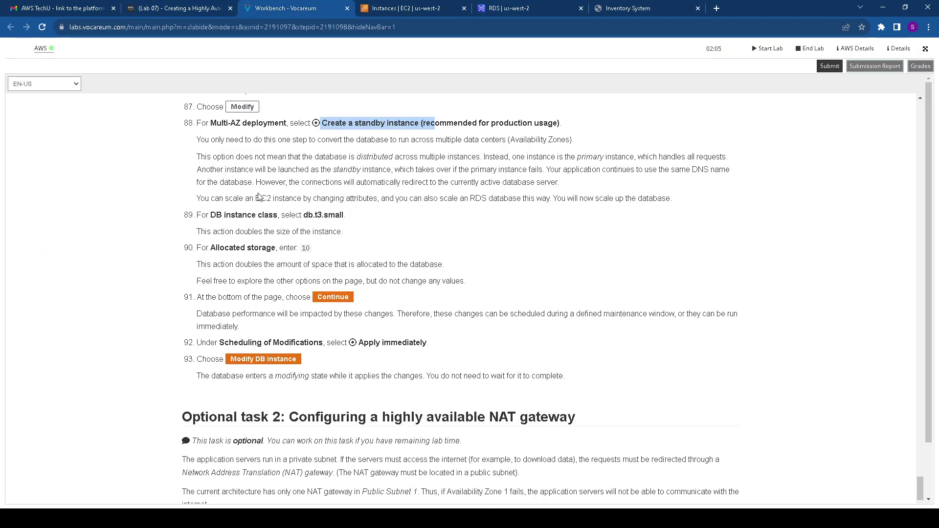
drag(210, 215, 305, 217)
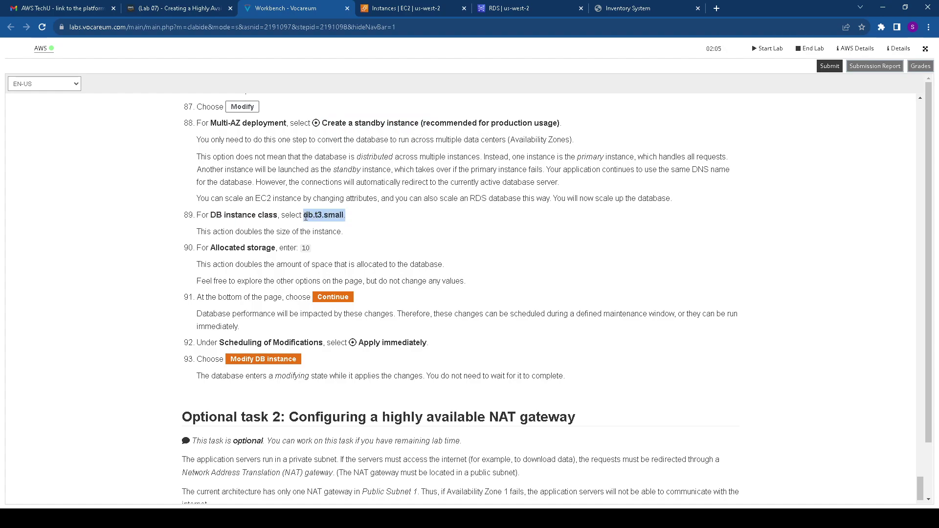
click(502, 8)
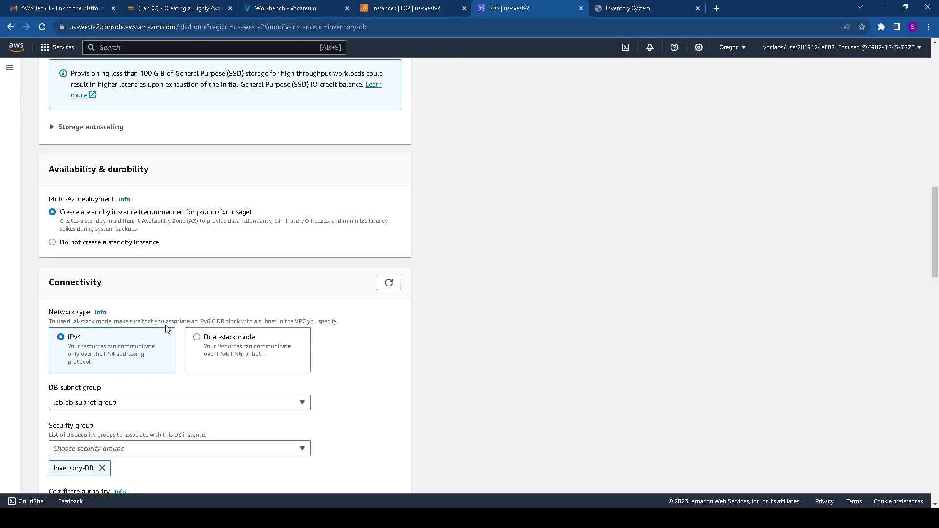
scroll(139, 276, down, 2)
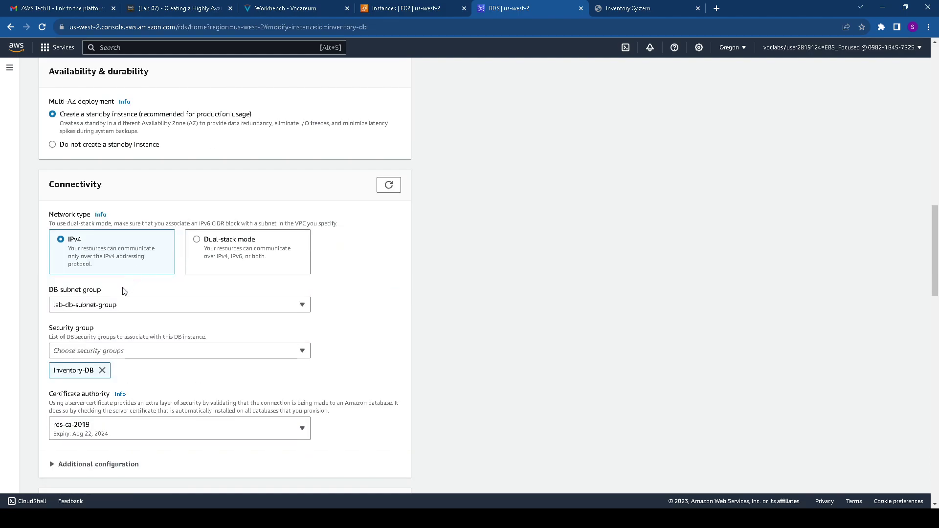
scroll(123, 294, down, 6)
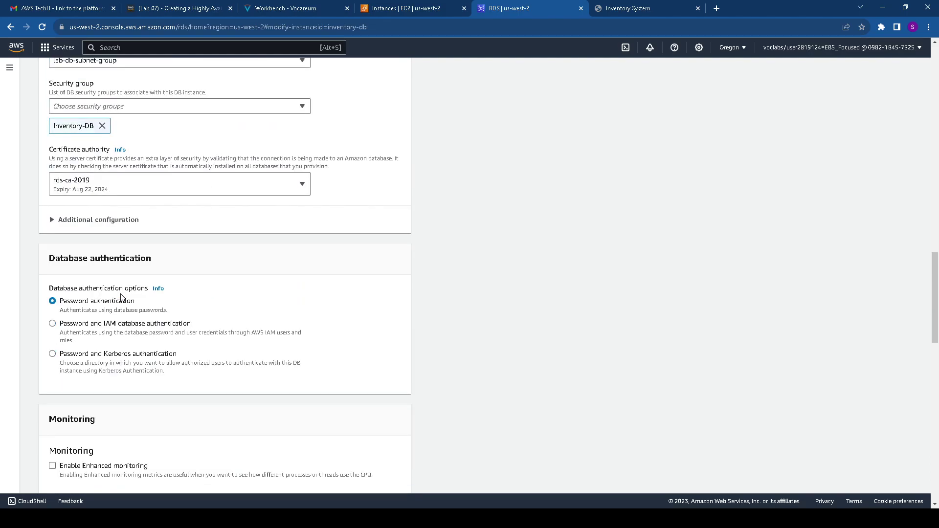
scroll(122, 298, down, 10)
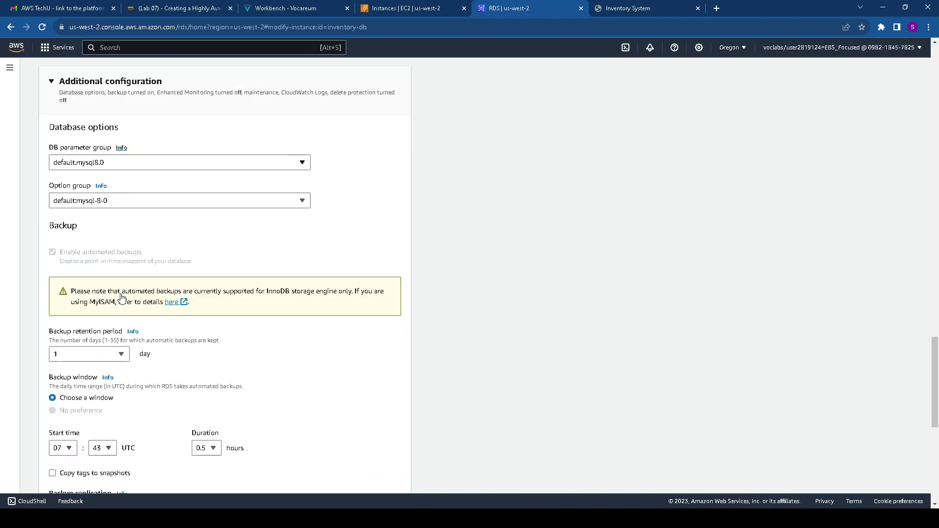
scroll(122, 298, down, 6)
scroll(124, 294, up, 10)
scroll(126, 291, up, 15)
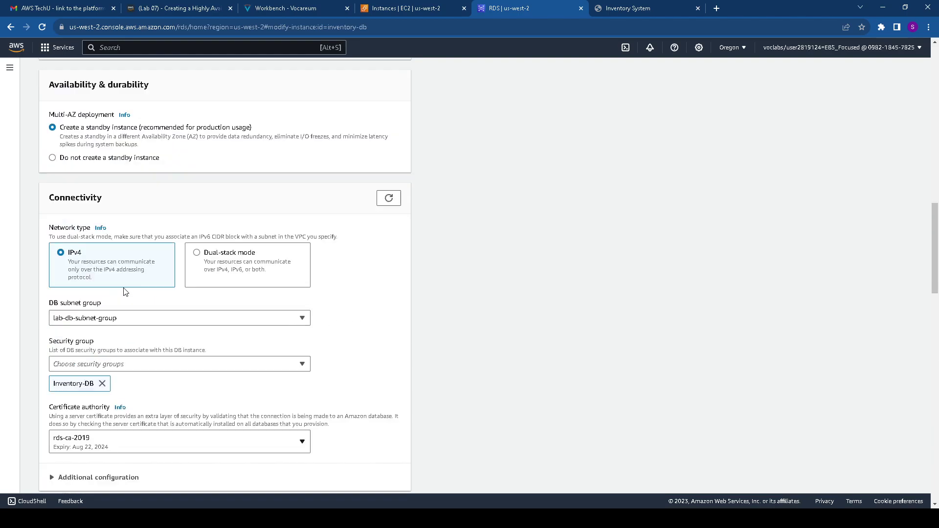
scroll(125, 292, up, 2)
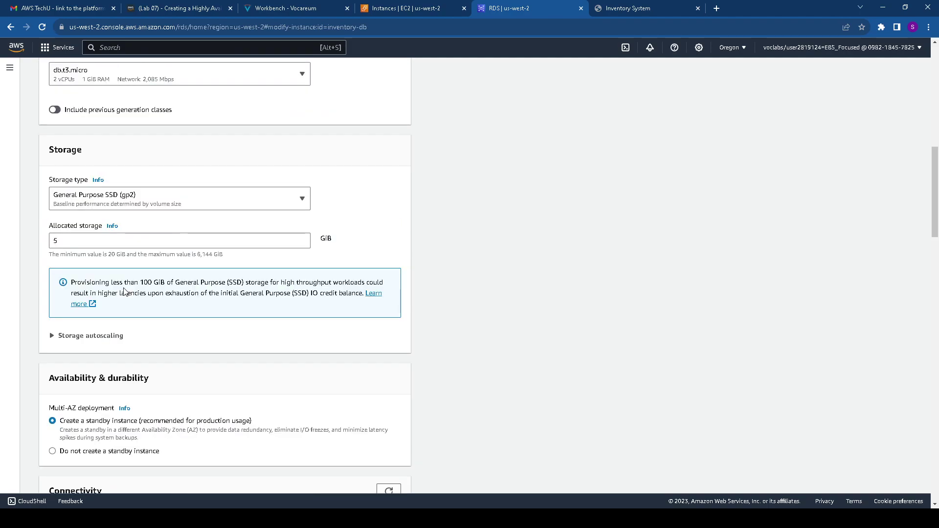
scroll(124, 291, up, 1)
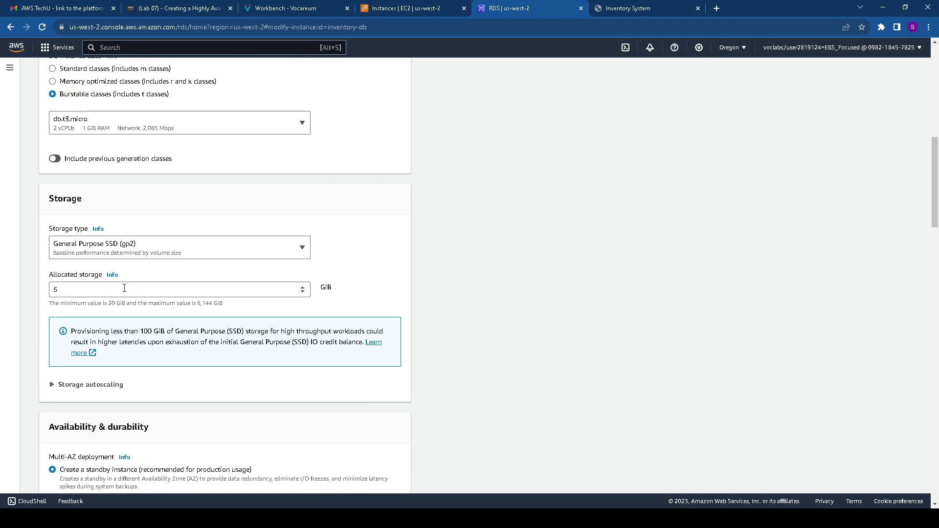
Search the DB instance class list for db.t3 and pick db.t3.small for inventory-db
click(134, 125)
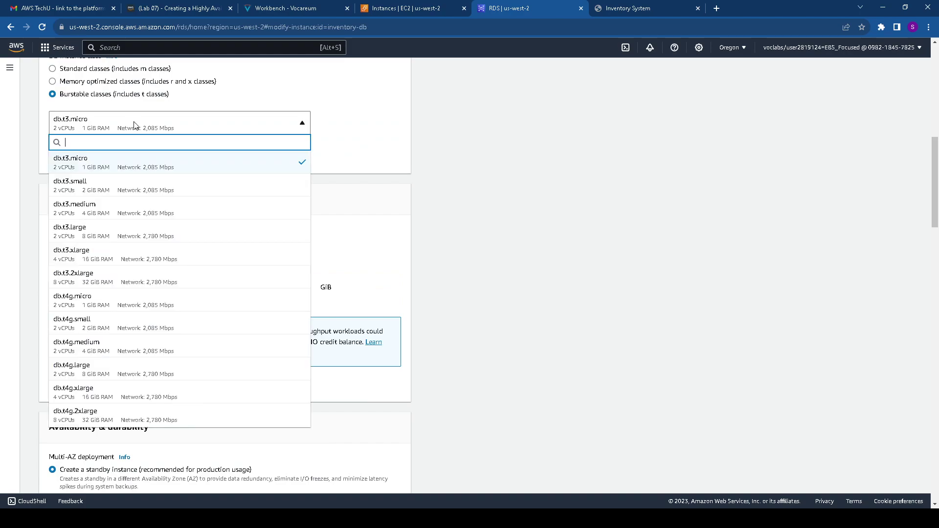
text(Inventory-LB-470712434.us-west-2.elb.amazonaws.com)
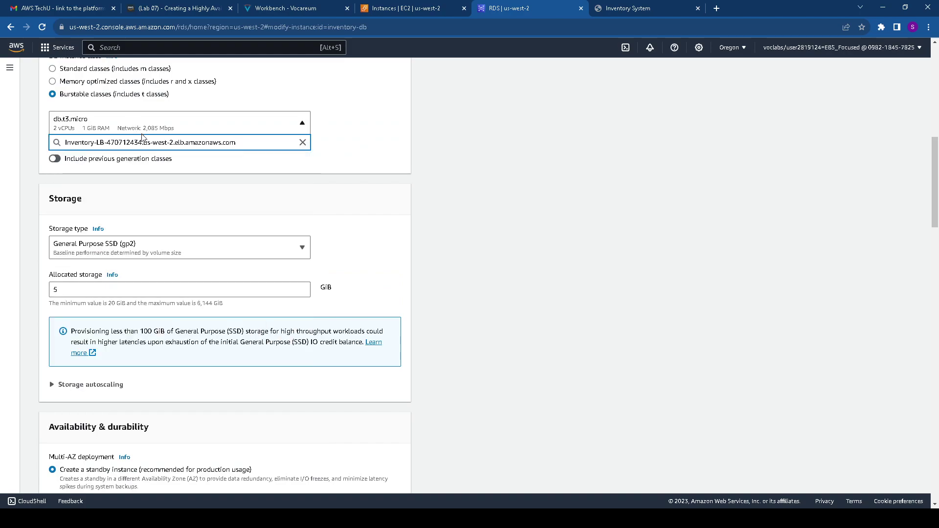
drag(229, 148, 57, 145)
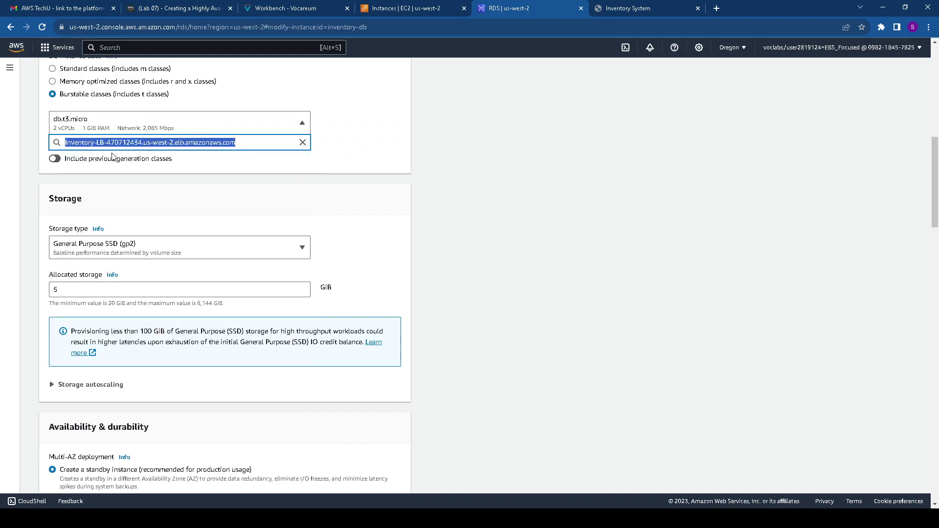
key(BackSpace)
text(db)
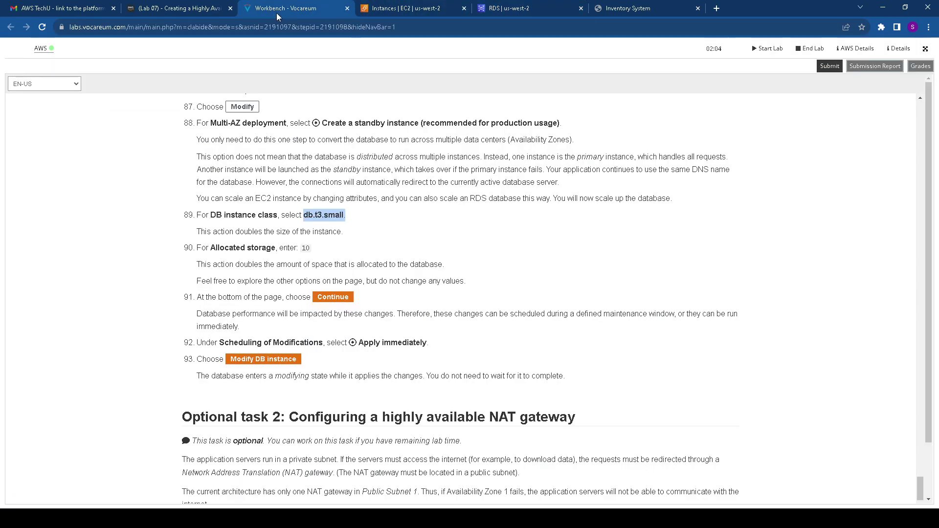
click(277, 10)
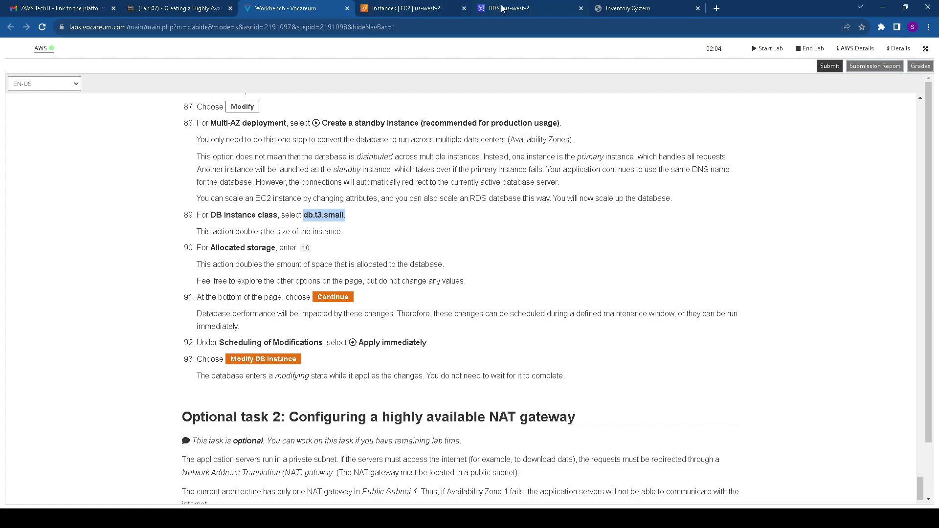
click(503, 8)
click(85, 128)
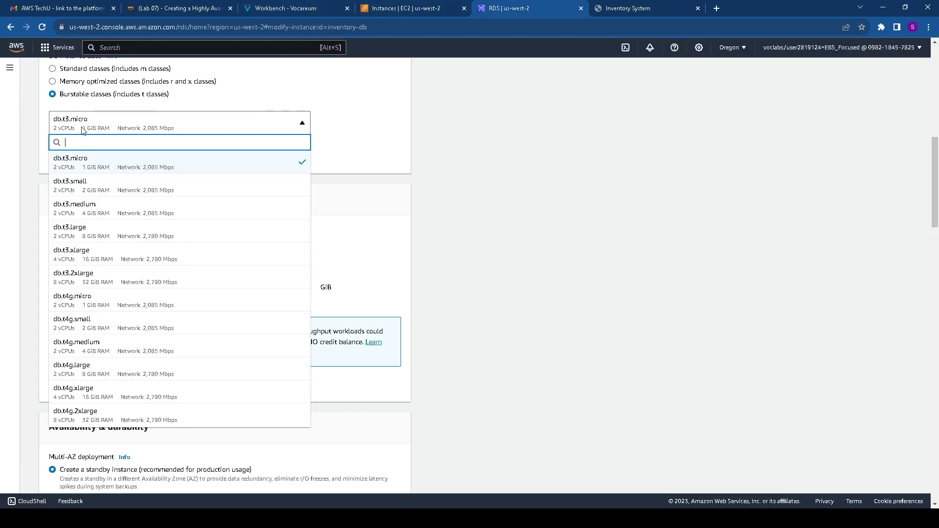
text(db)
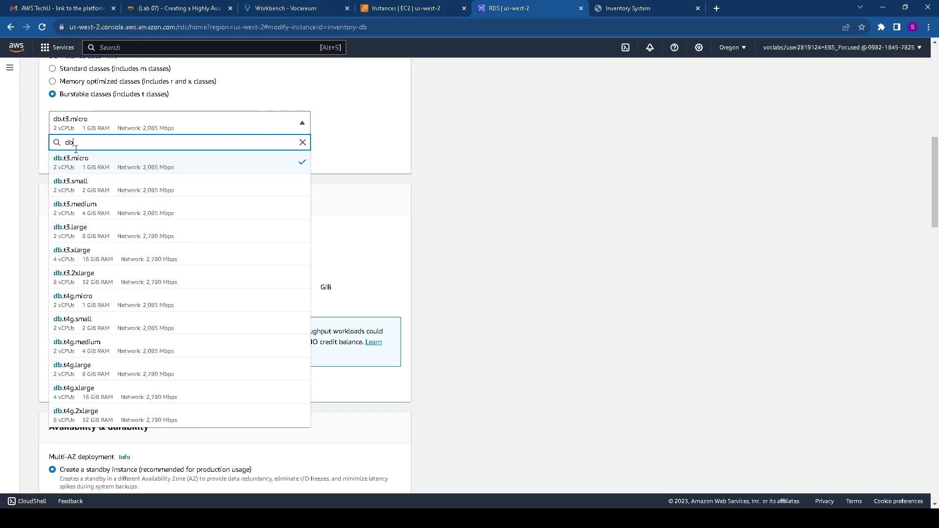
text(.t)
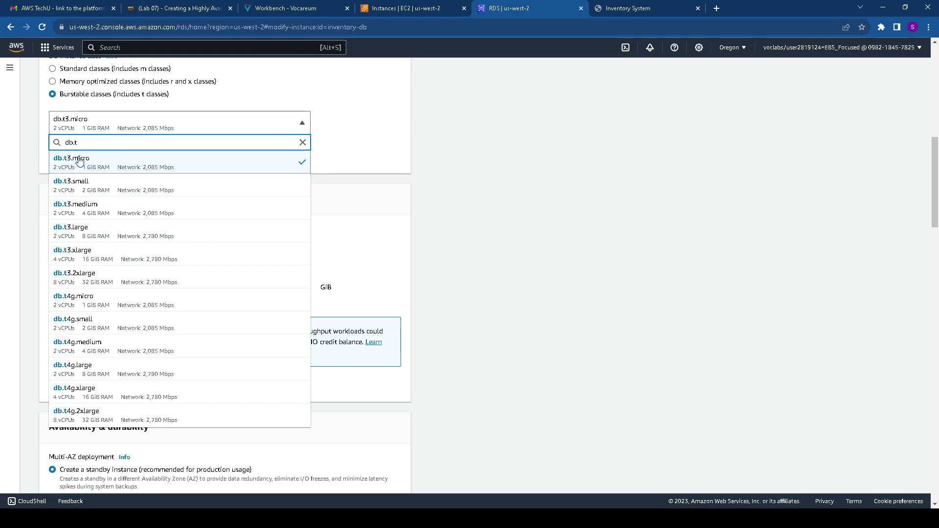
text(3)
click(86, 185)
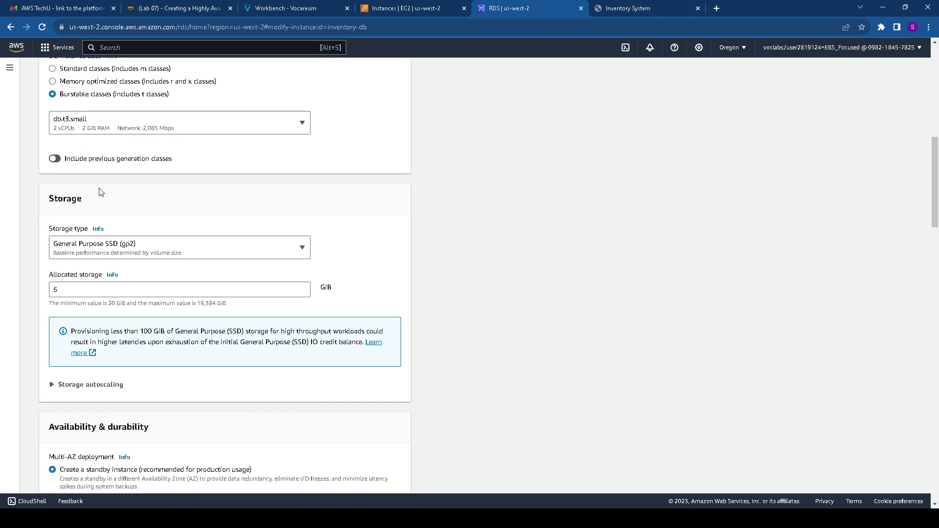
Change inventory-db's allocated storage from 5 to 10 GiB
click(302, 7)
scroll(224, 155, down, 2)
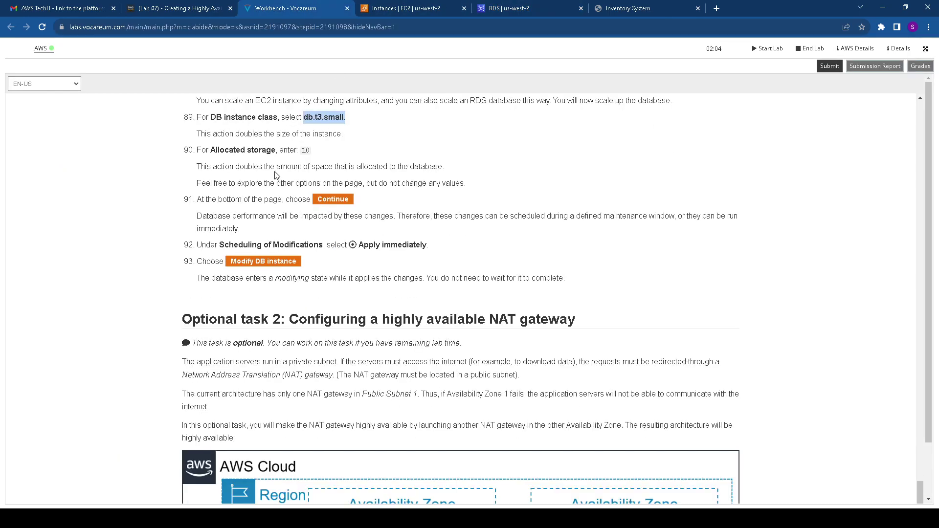
drag(212, 150, 339, 155)
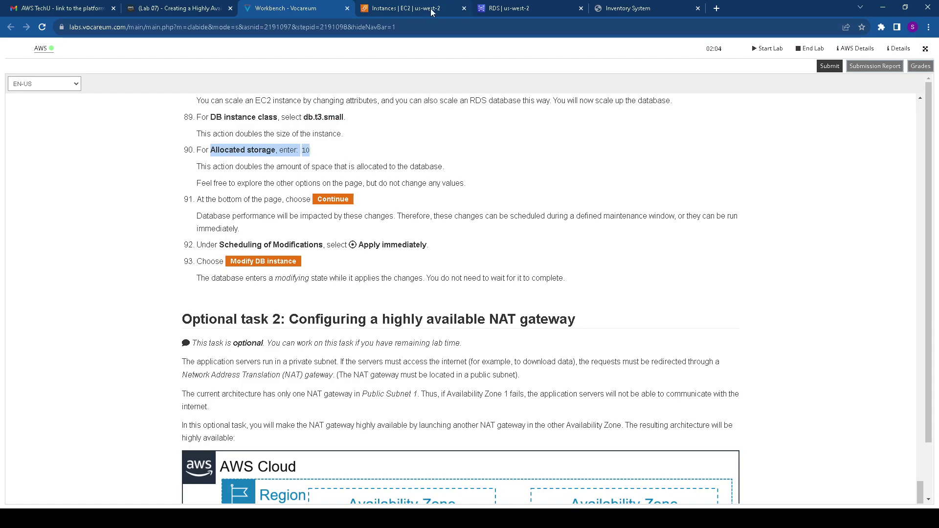
click(518, 7)
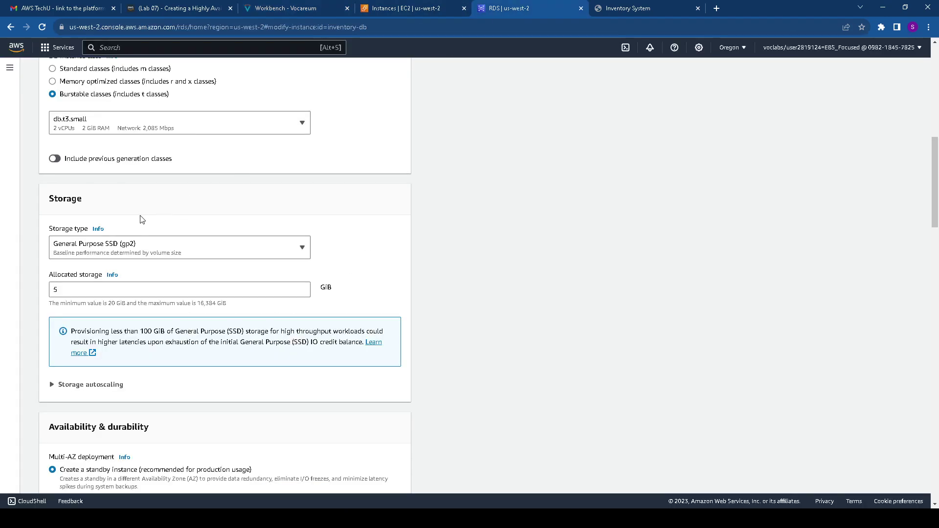
click(88, 289)
key(BackSpace)
text(10)
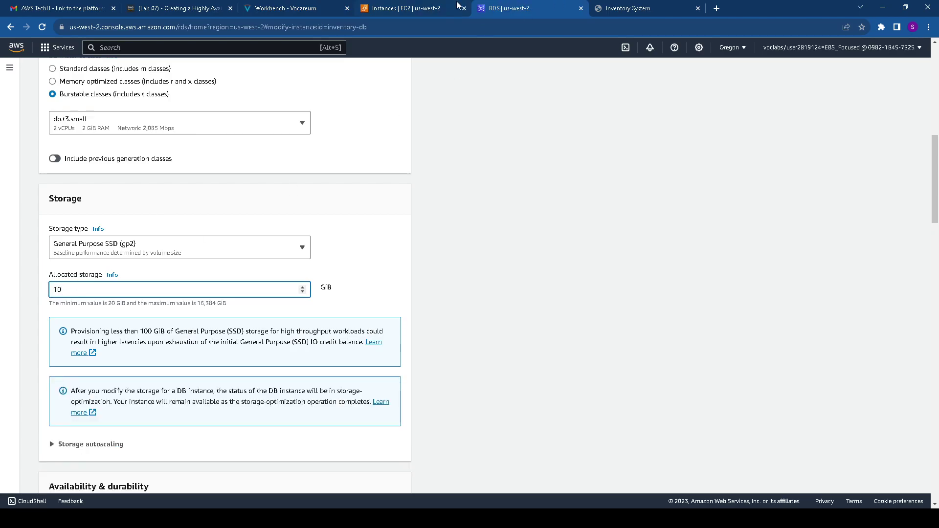
Continue from the bottom of the form to the summary of modifications
click(314, 6)
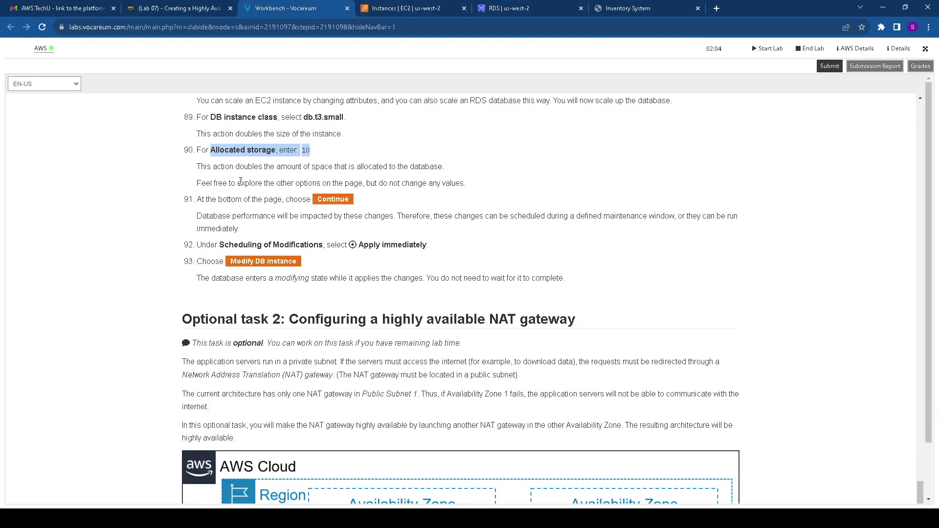
scroll(265, 209, down, 1)
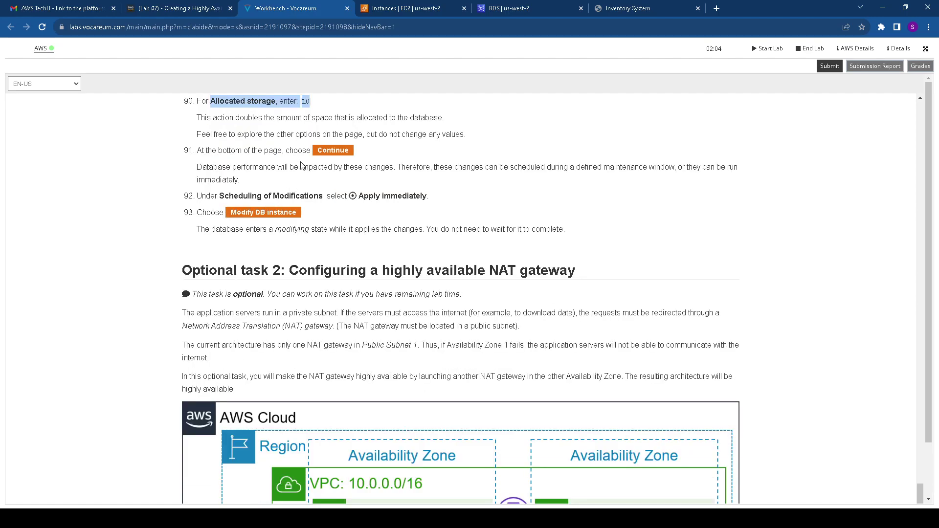
drag(225, 197, 432, 196)
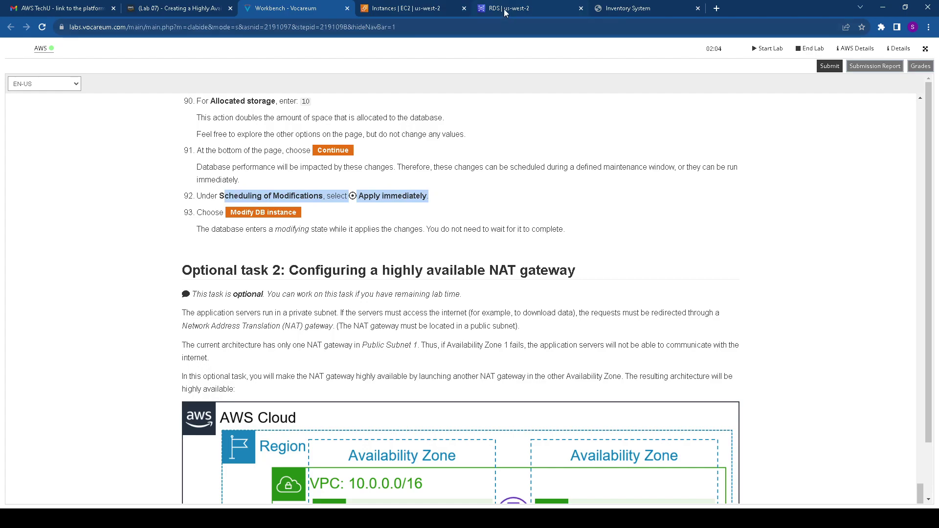
click(505, 9)
scroll(228, 308, down, 20)
scroll(325, 407, down, 2)
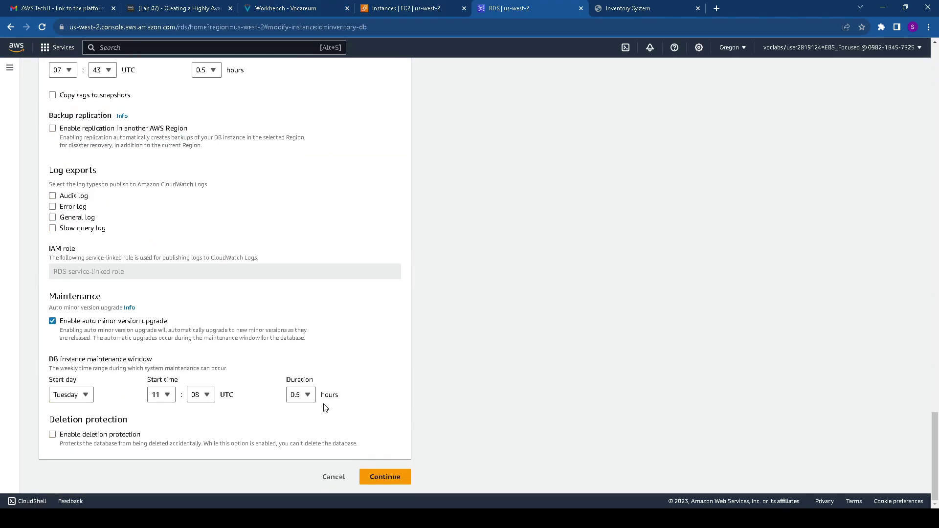
click(402, 482)
Submit the inventory-db changes with Apply immediately, leaving it in Modifying status
click(74, 326)
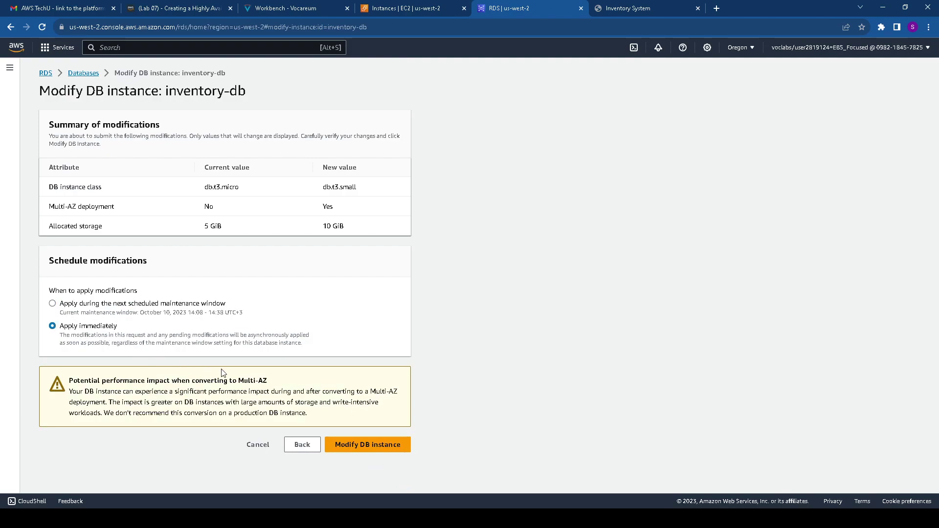
click(371, 448)
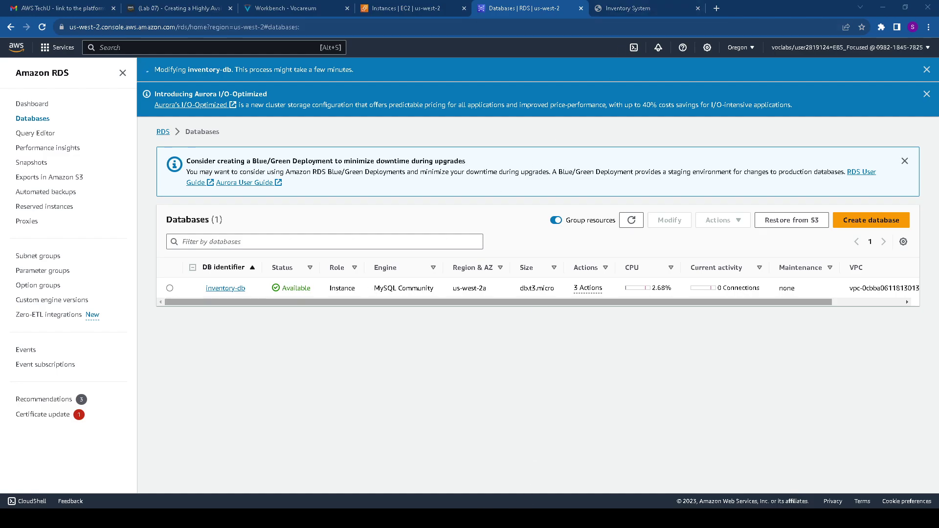
key(ctrl+3)
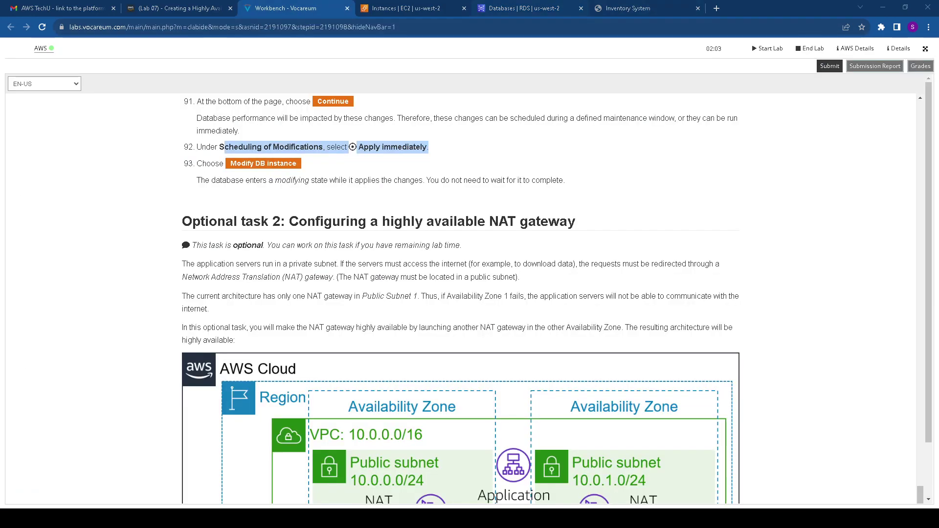
key(ctrl+5)
drag(279, 289, 322, 289)
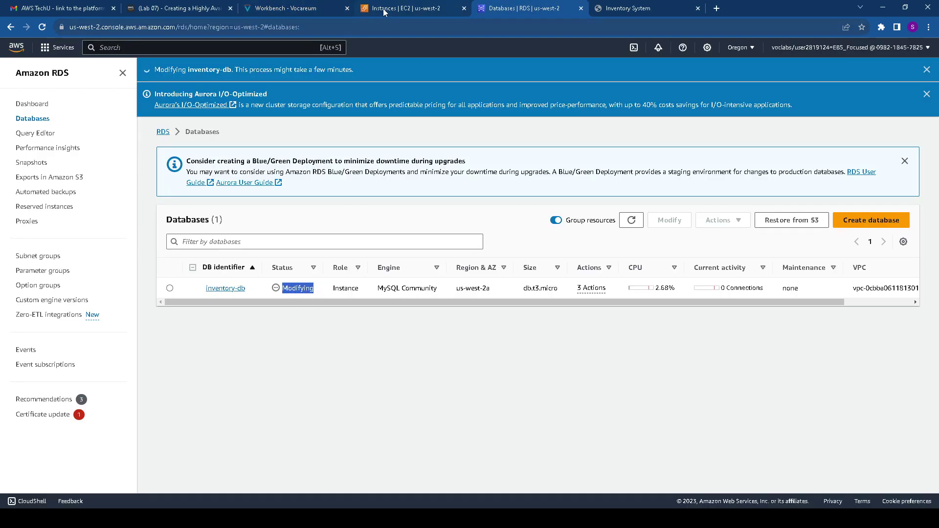
Read Optional task 2's NAT gateway steps, then return to the EC2 instances list
click(315, 12)
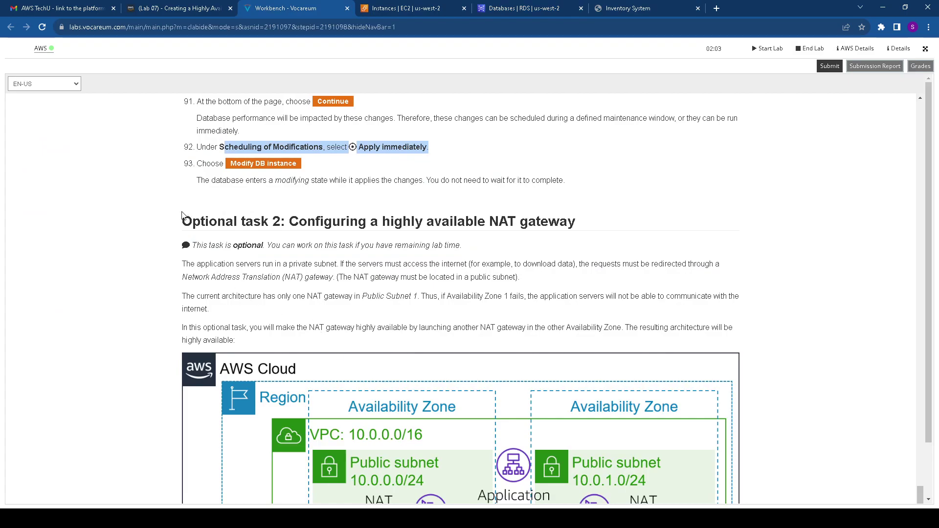
drag(181, 221, 640, 220)
scroll(463, 316, down, 2)
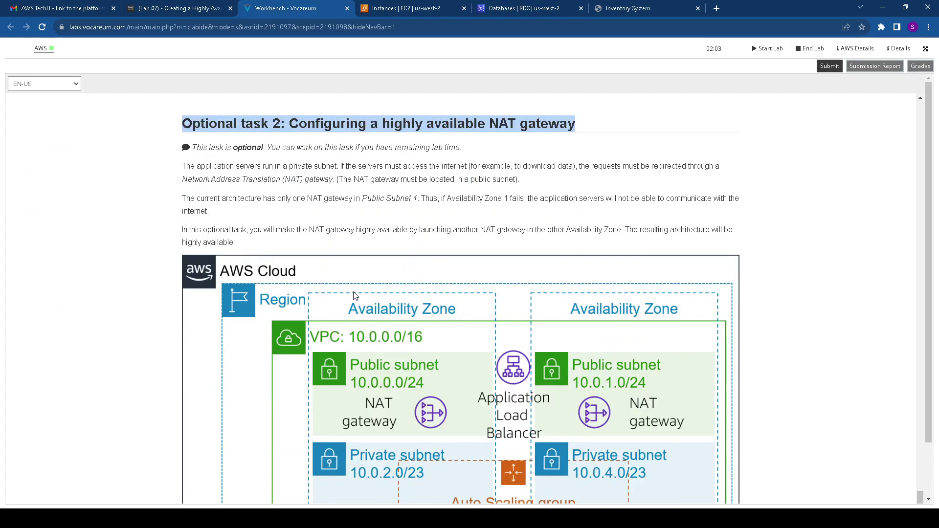
scroll(360, 293, down, 2)
scroll(376, 291, up, 3)
scroll(379, 294, down, 3)
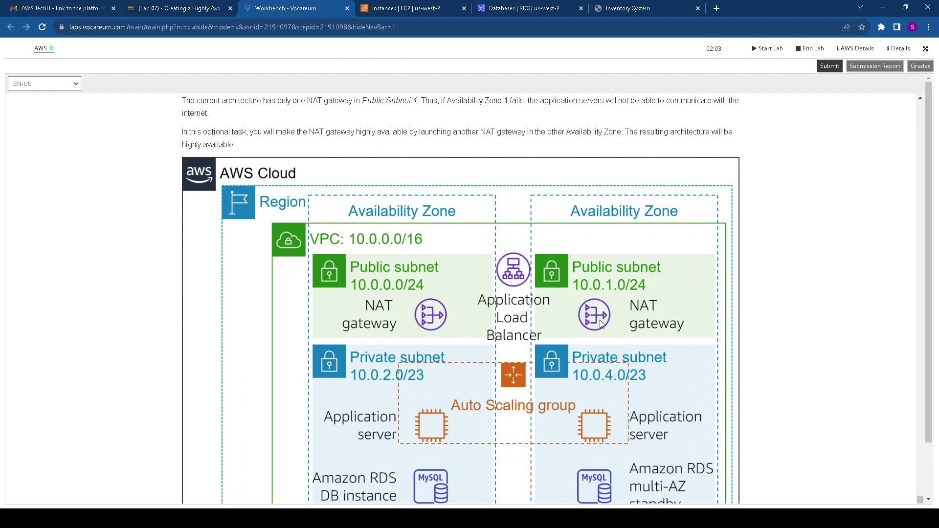
scroll(532, 318, down, 6)
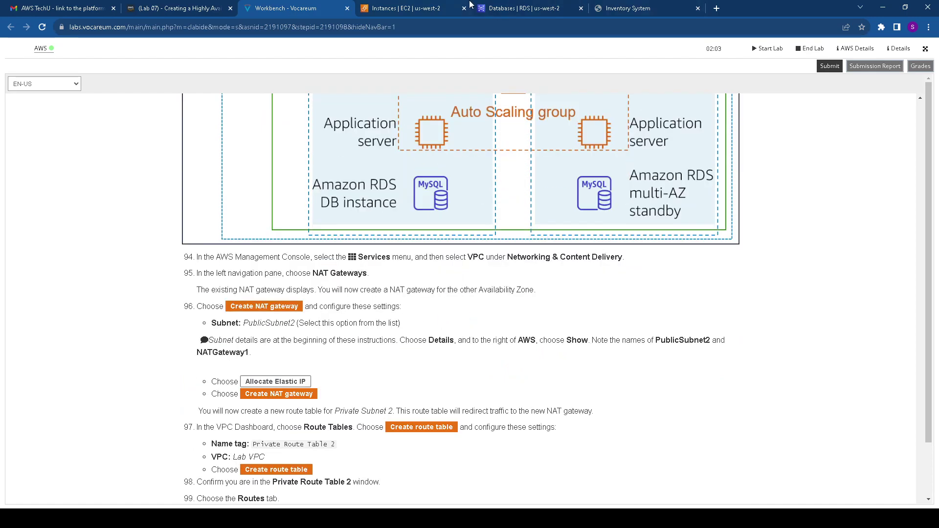
click(409, 5)
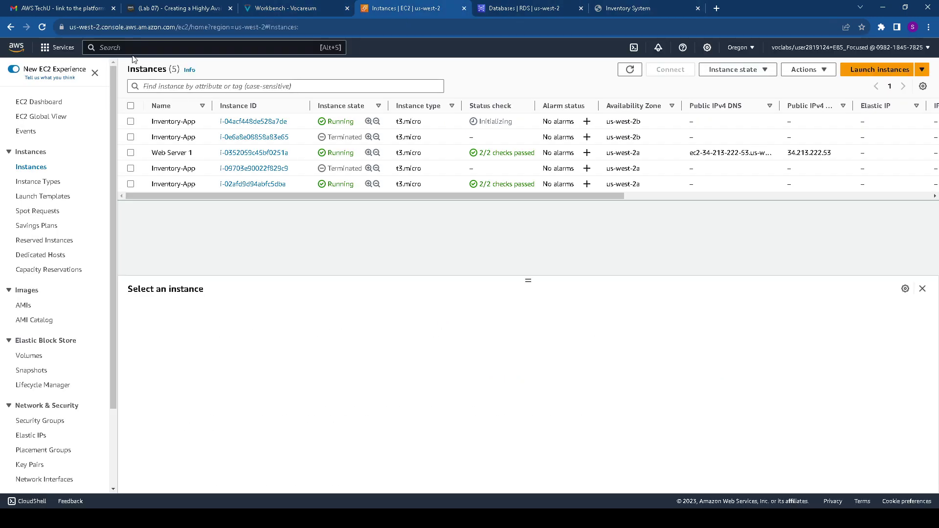
Search for VPC and open the VPC dashboard listing the region's VPCs, subnets and NAT gateway
click(146, 46)
text(VPC)
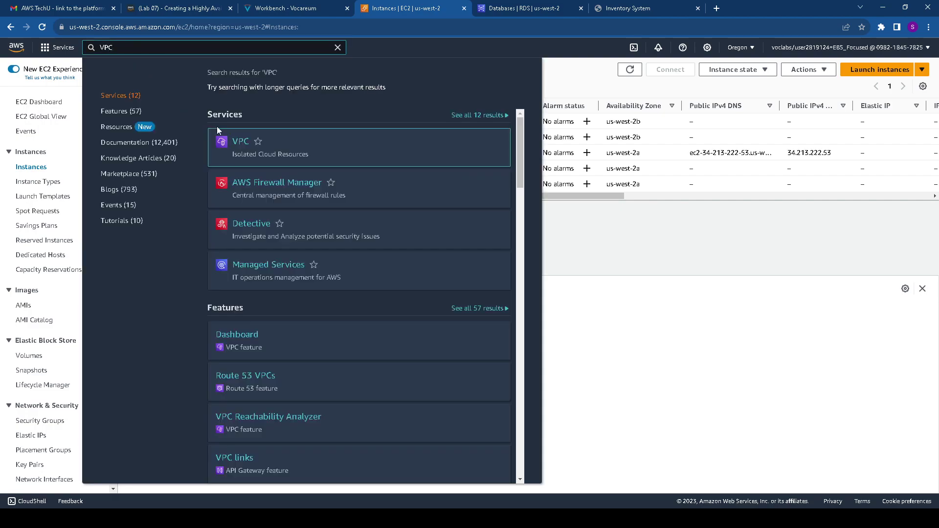
click(240, 141)
click(289, 8)
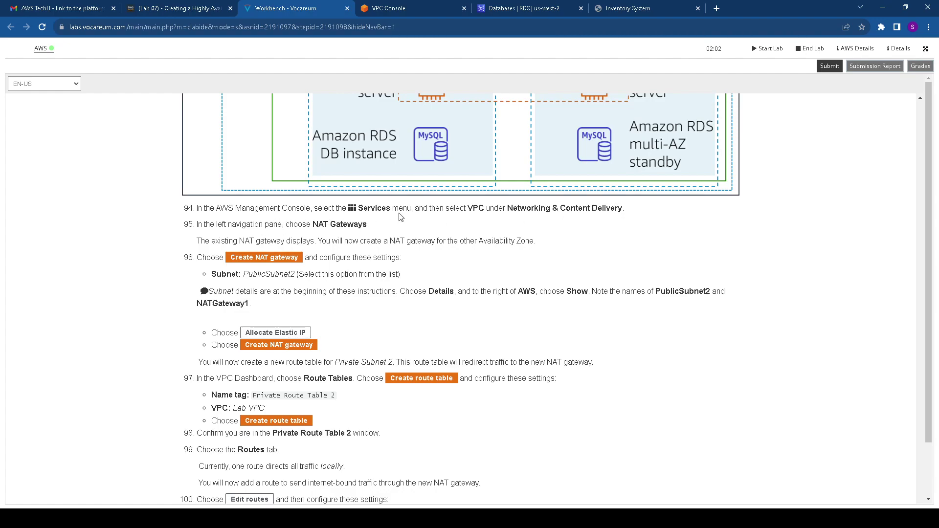
click(401, 9)
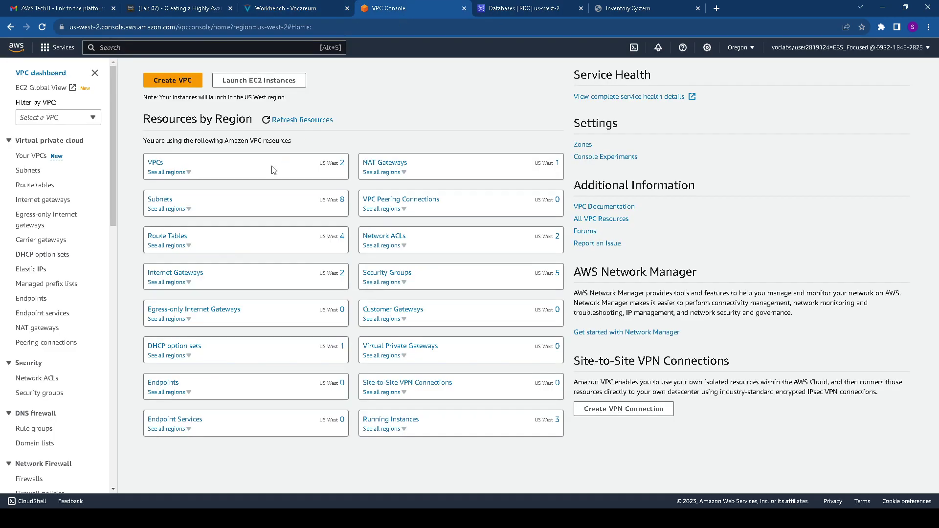
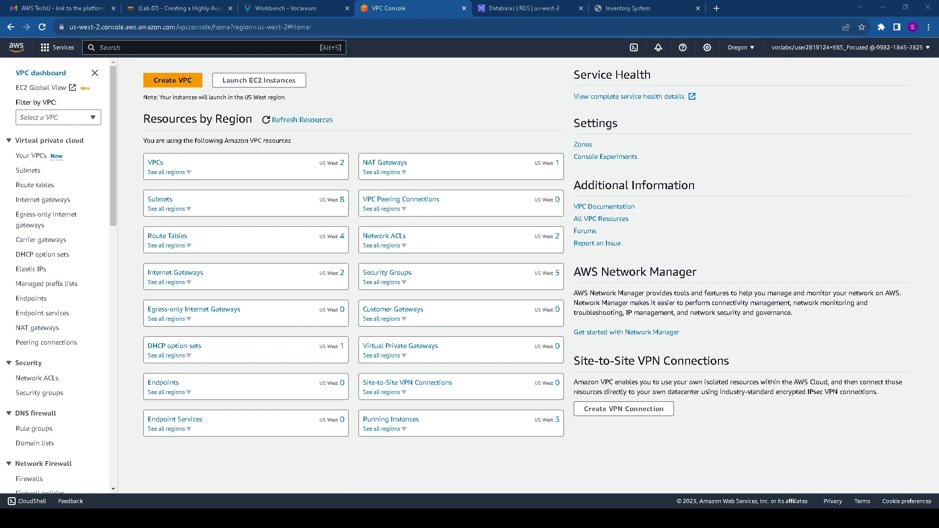
Show the NAT gateways list with its one Available gateway in Public Subnet 1
click(285, 8)
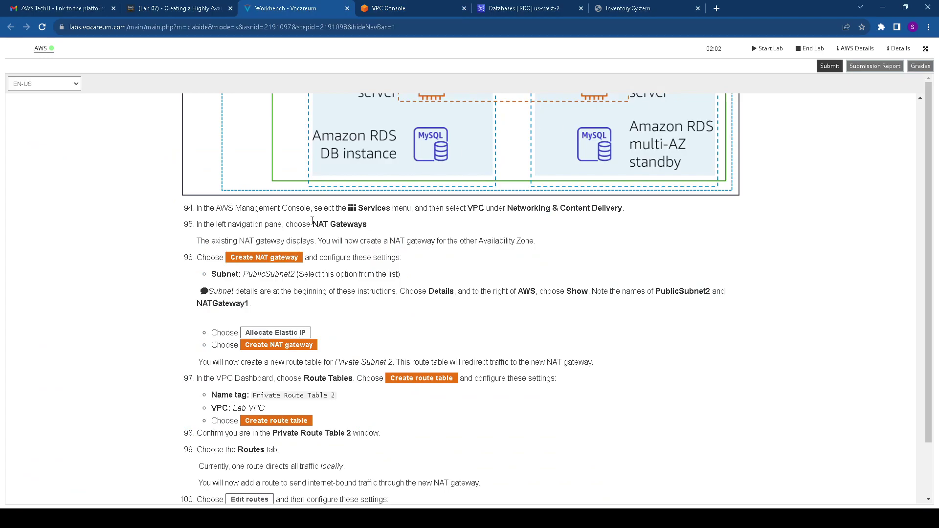
drag(312, 221, 368, 227)
click(424, 8)
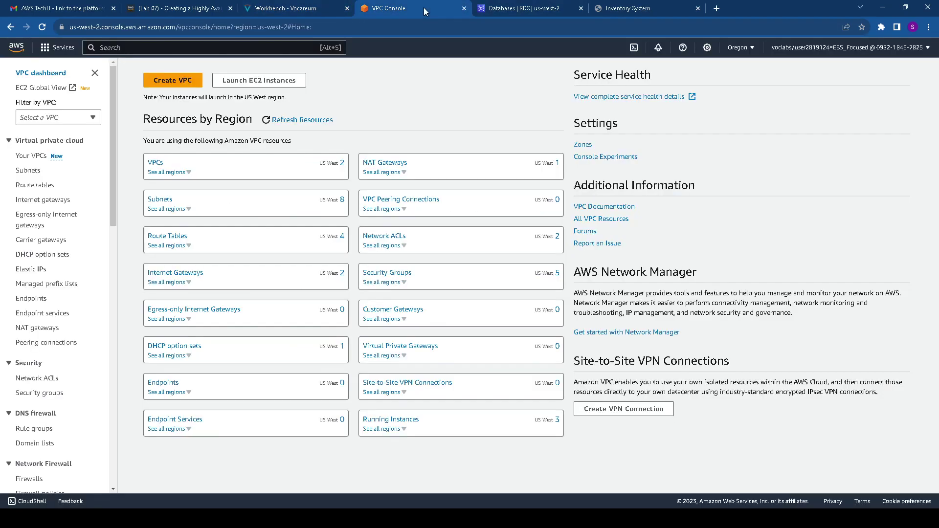
click(37, 327)
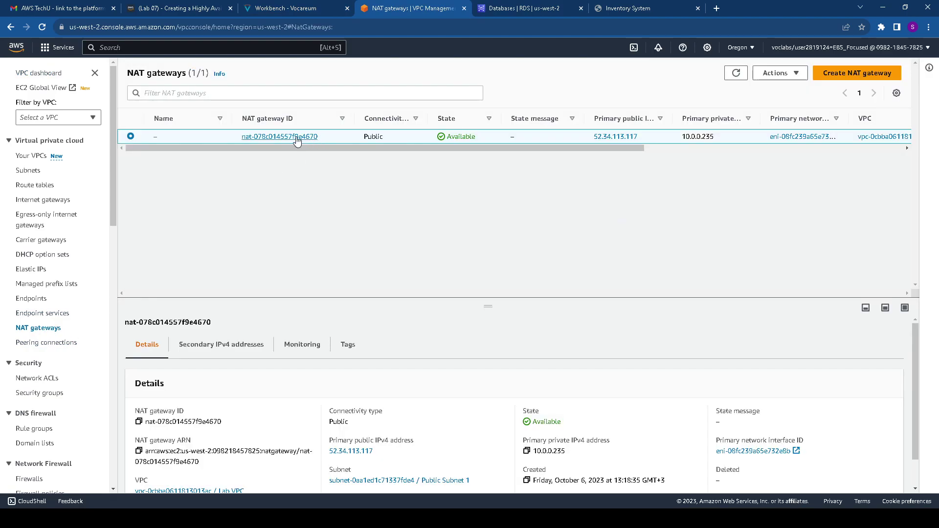
click(268, 9)
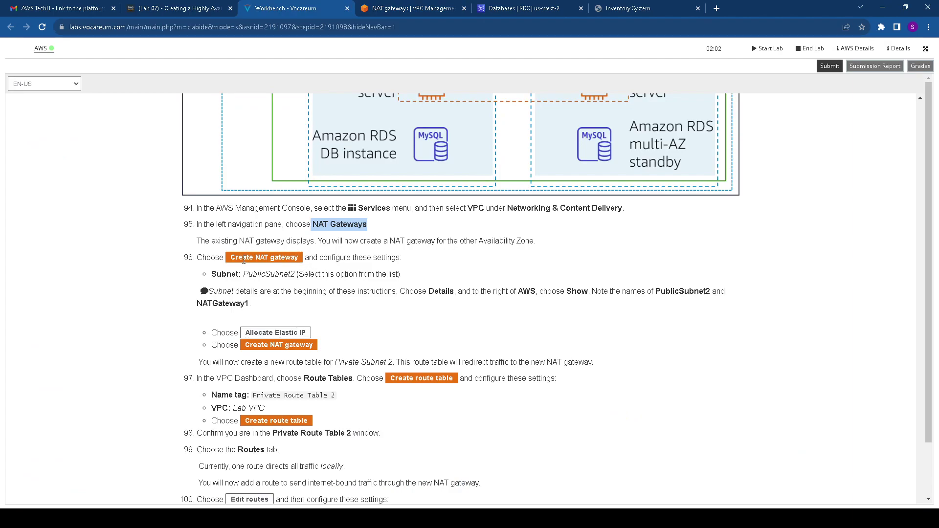
drag(231, 257, 308, 257)
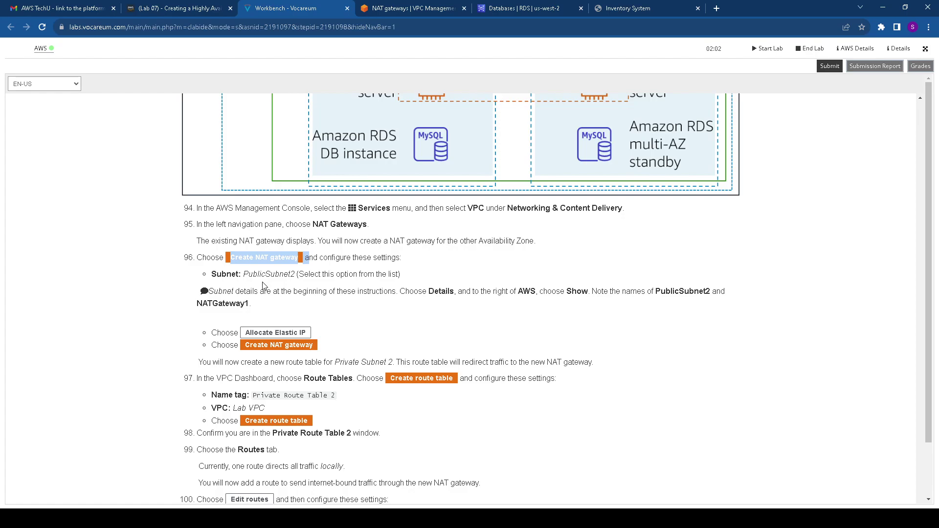
click(396, 10)
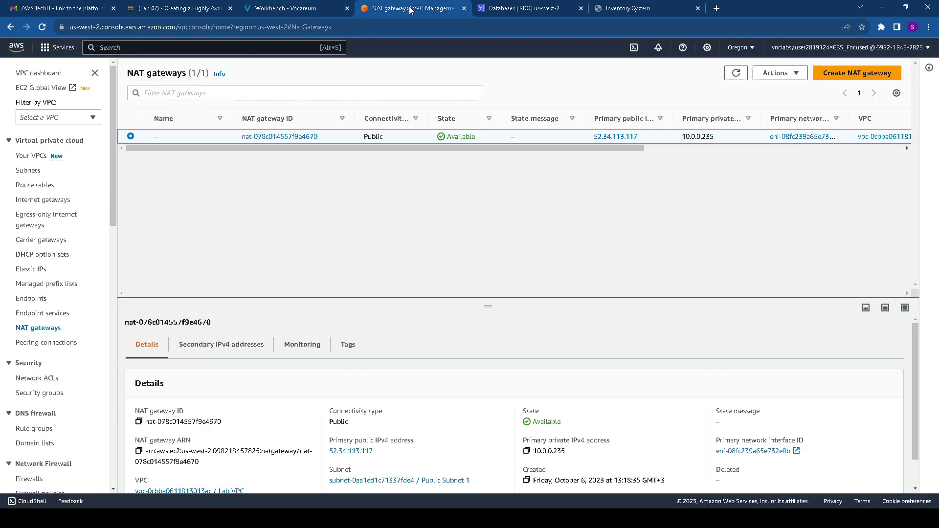
Start a new NAT gateway and select Public Subnet 2 as its subnet
click(834, 75)
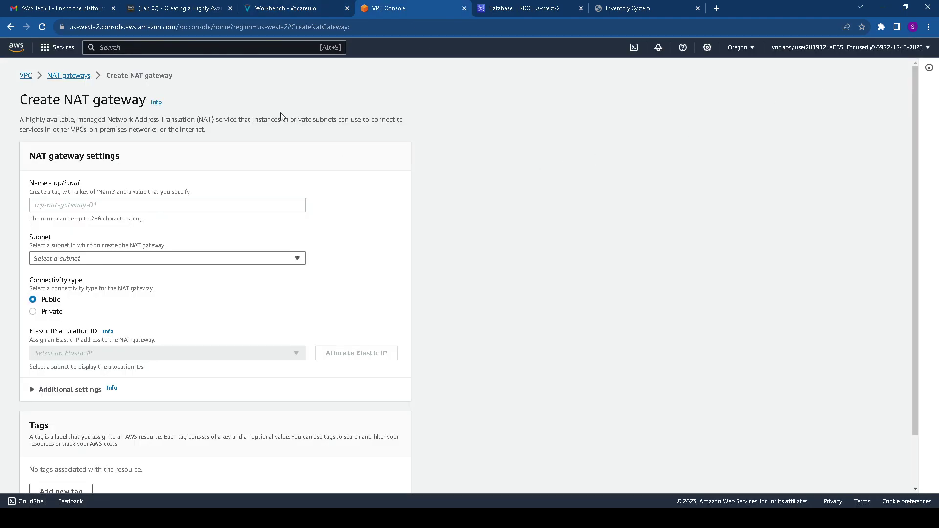
click(293, 9)
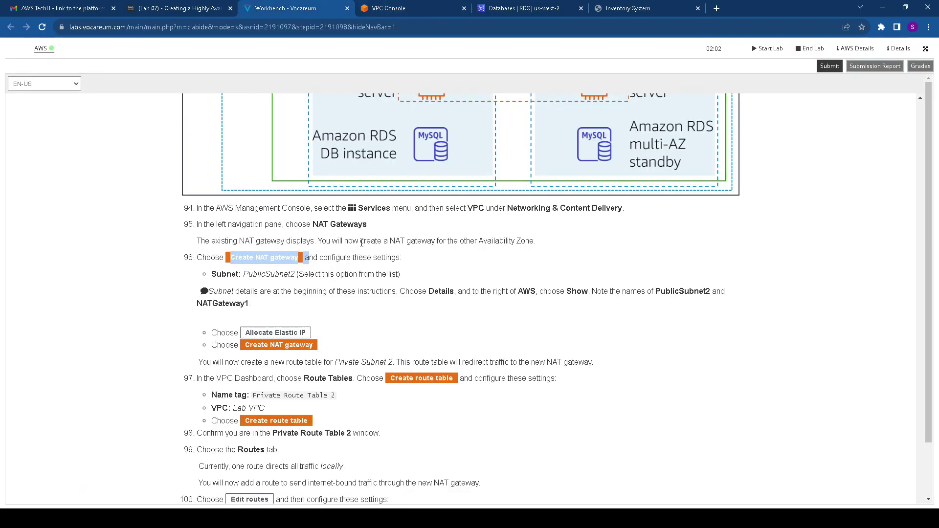
scroll(354, 260, down, 1)
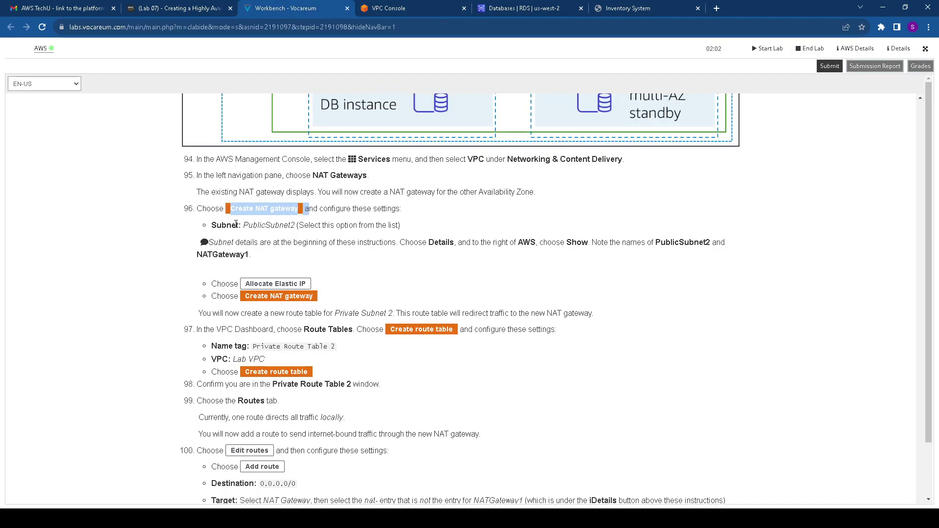
drag(244, 224, 297, 228)
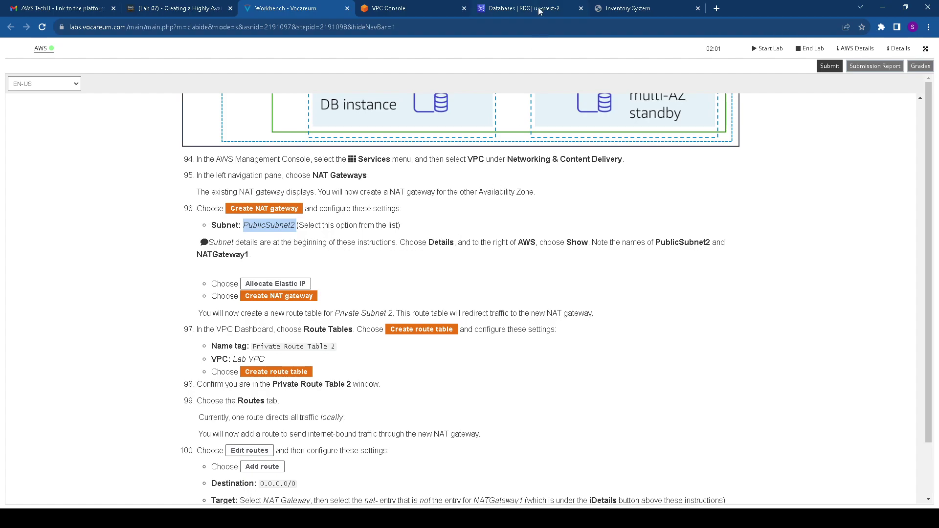
click(420, 13)
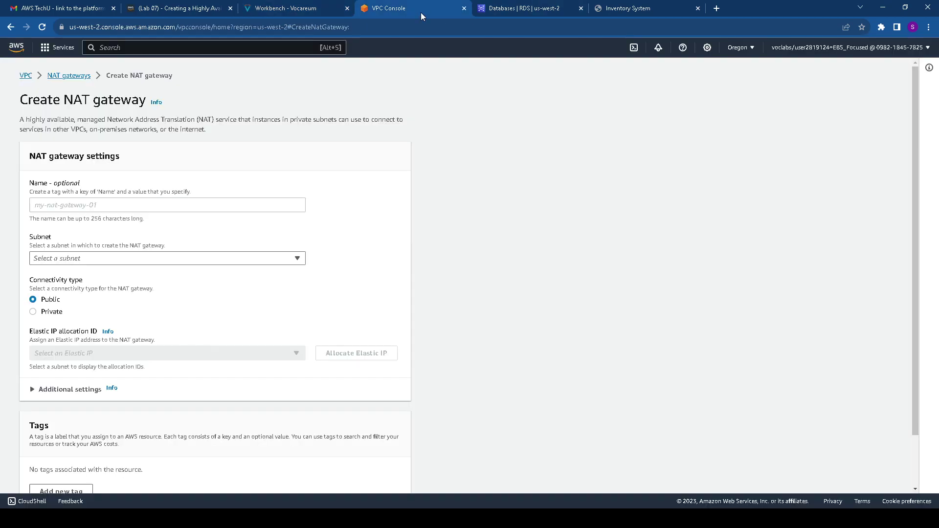
click(128, 262)
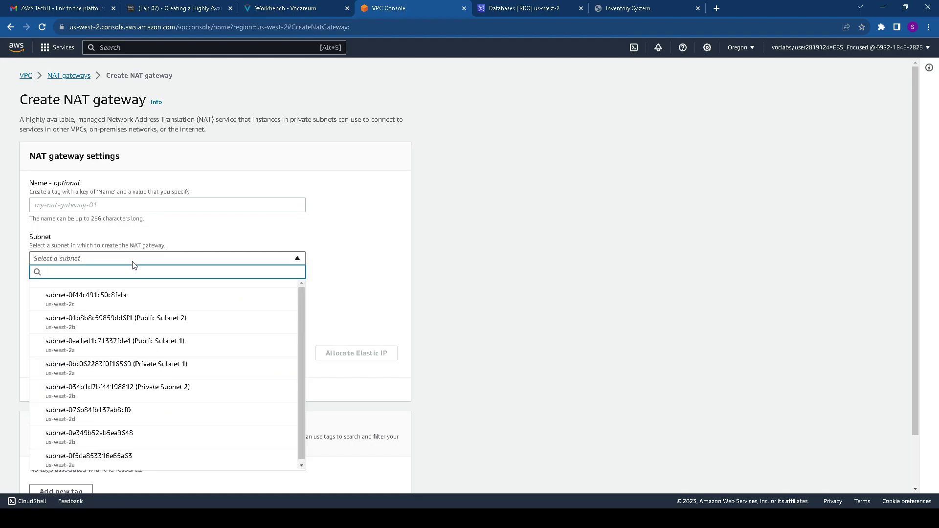
click(263, 7)
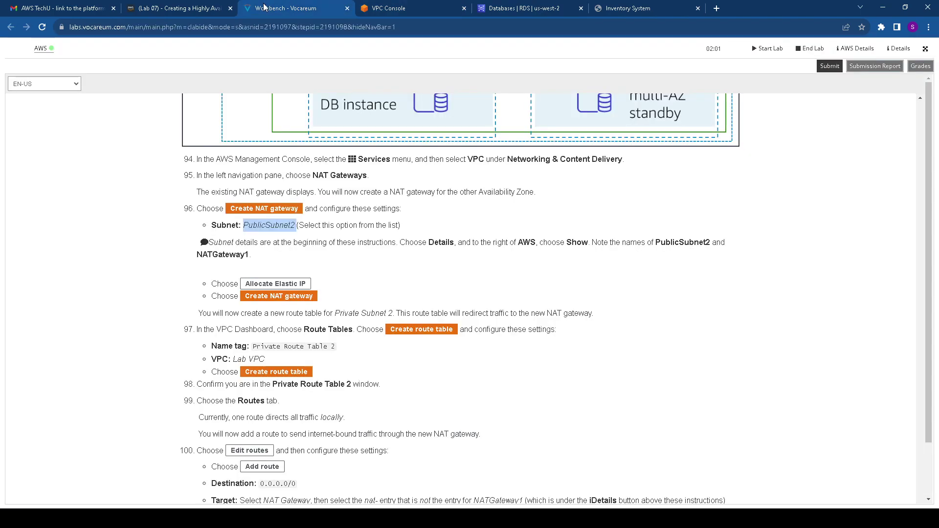
click(421, 7)
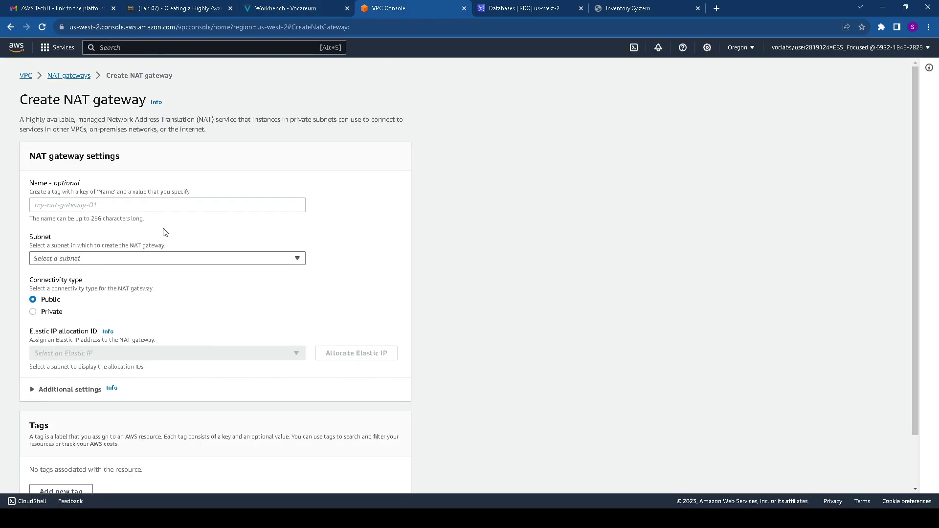
click(127, 259)
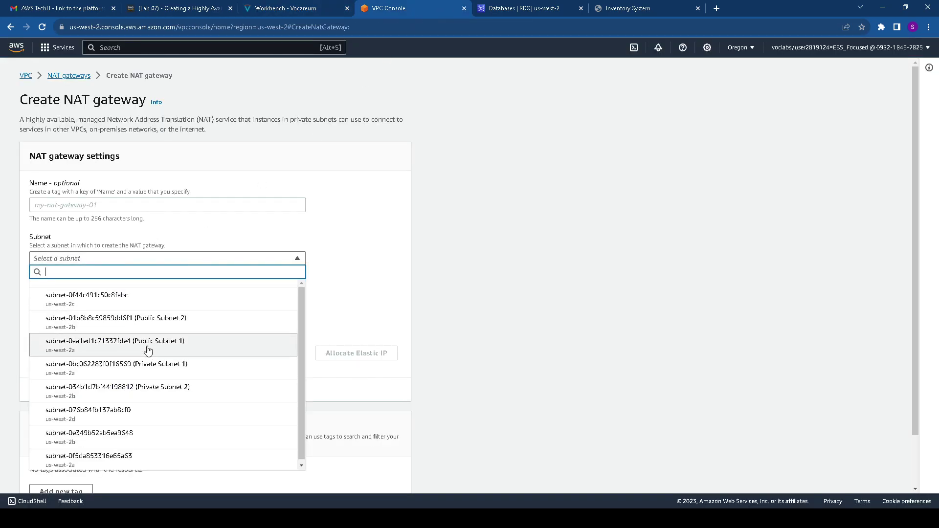
click(160, 321)
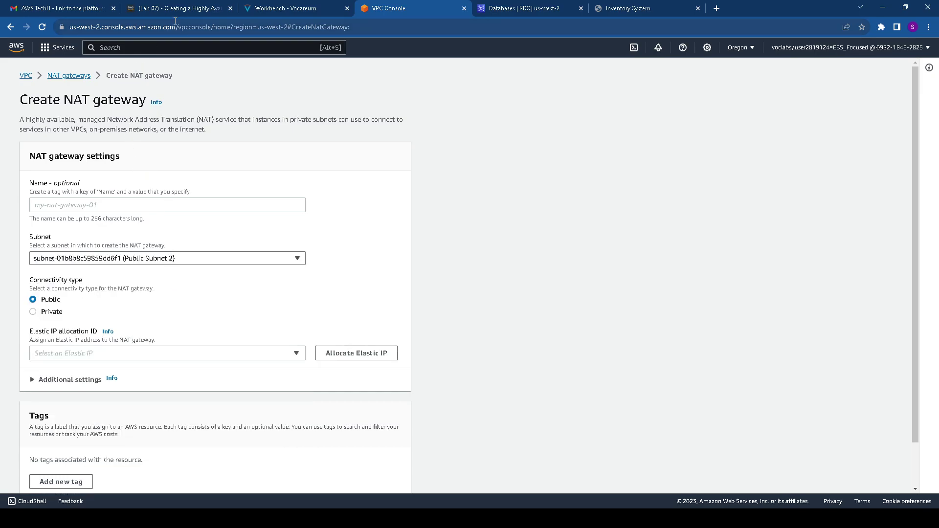
Copy the gateway name NATGateway1 from the lab instructions
click(274, 8)
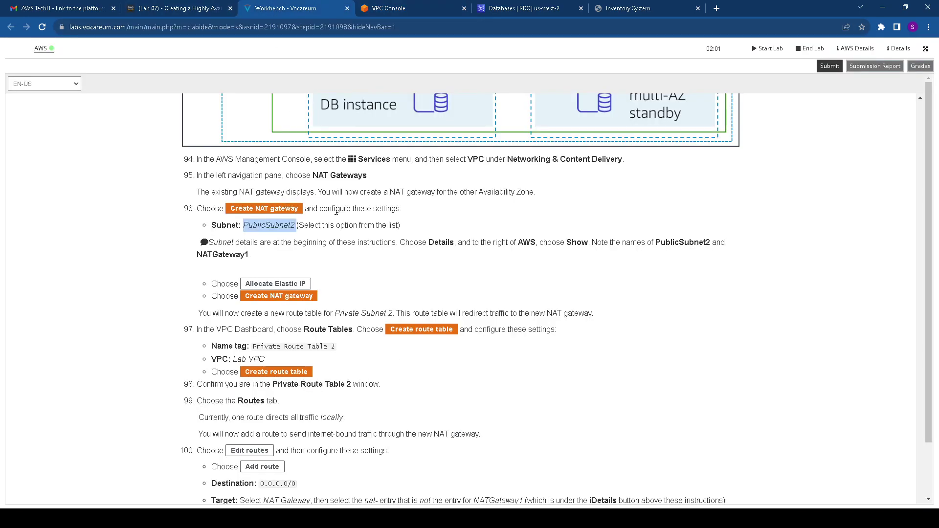
scroll(303, 229, down, 1)
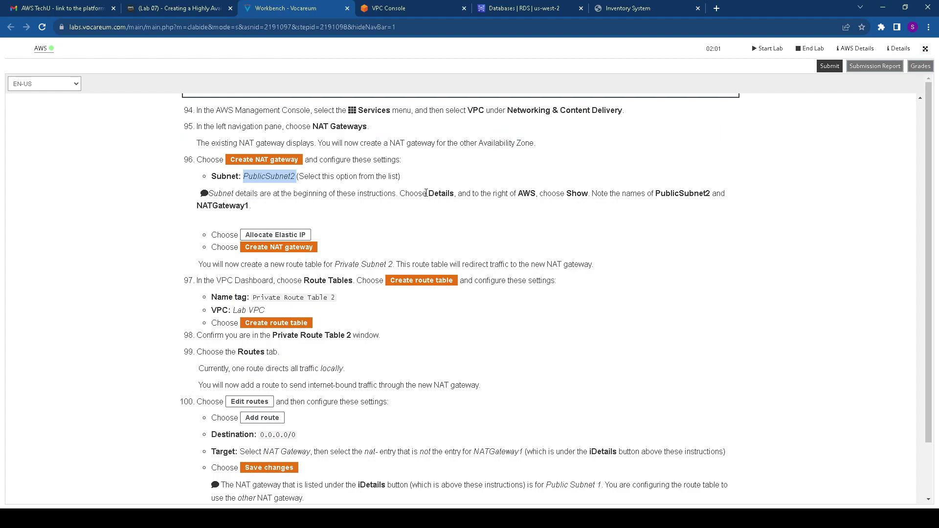
drag(425, 193, 458, 193)
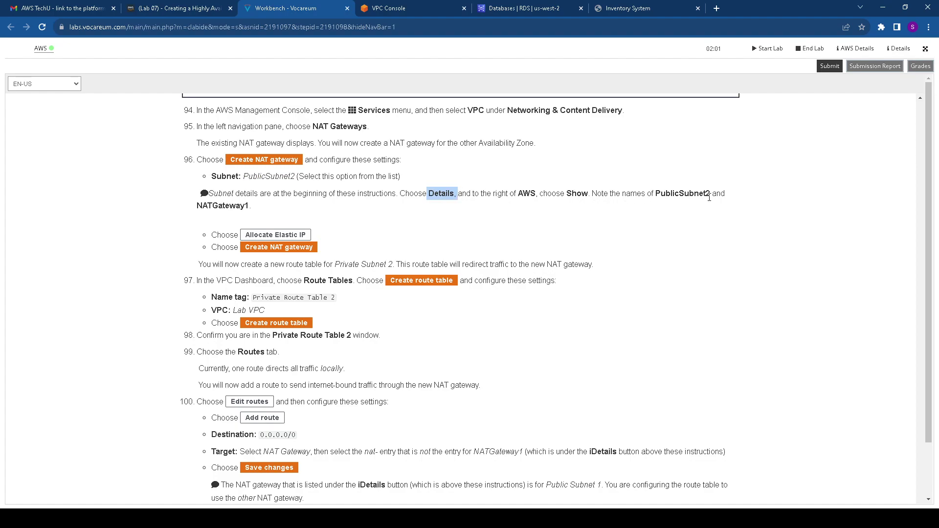
scroll(342, 215, down, 1)
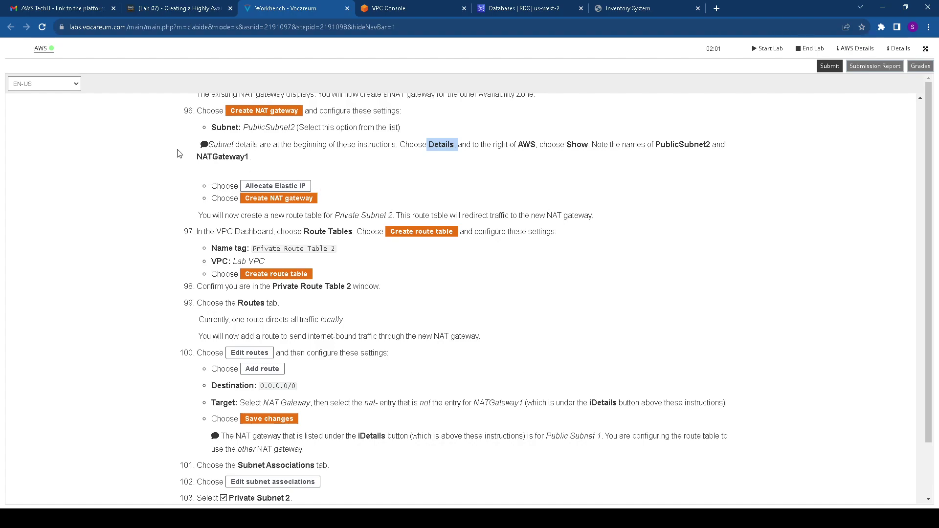
drag(193, 157, 250, 158)
key(ctrl+c)
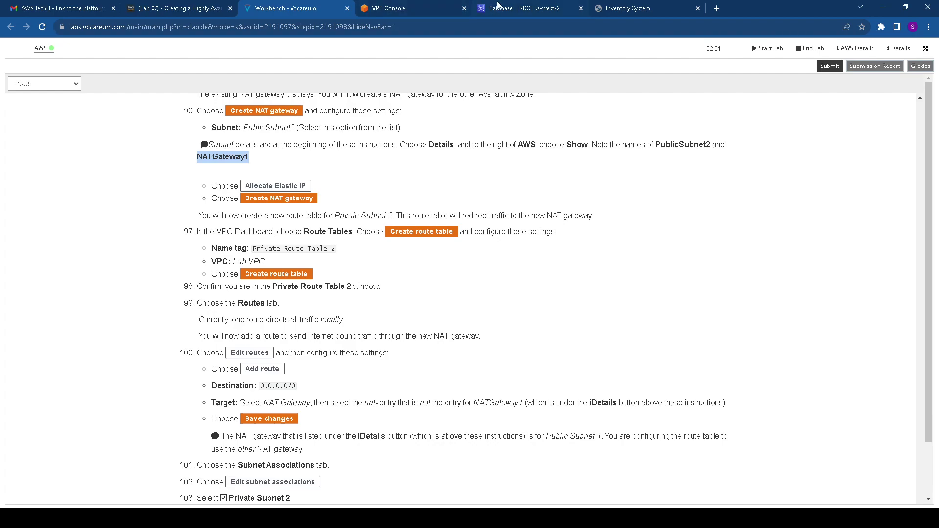
click(423, 8)
Paste NATGateway1 as the NAT gateway's name
click(101, 205)
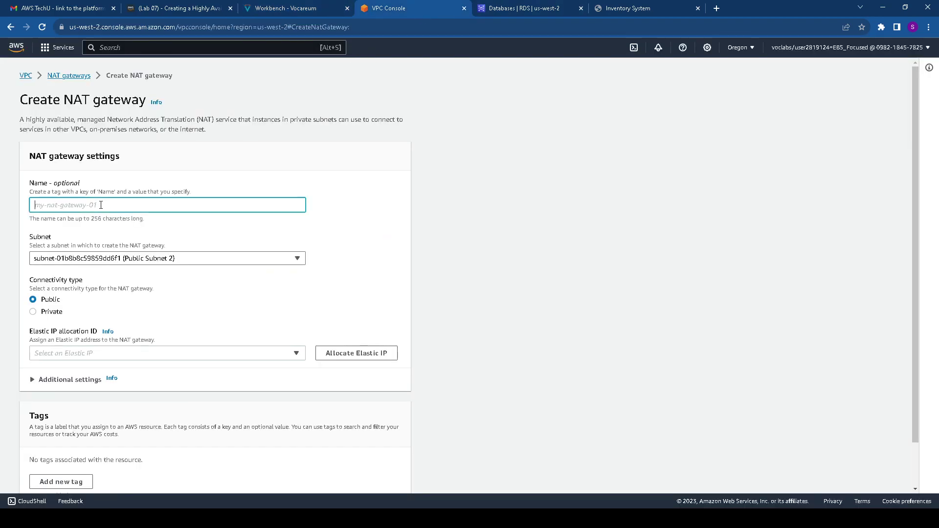
key(ctrl+v)
scroll(122, 230, down, 2)
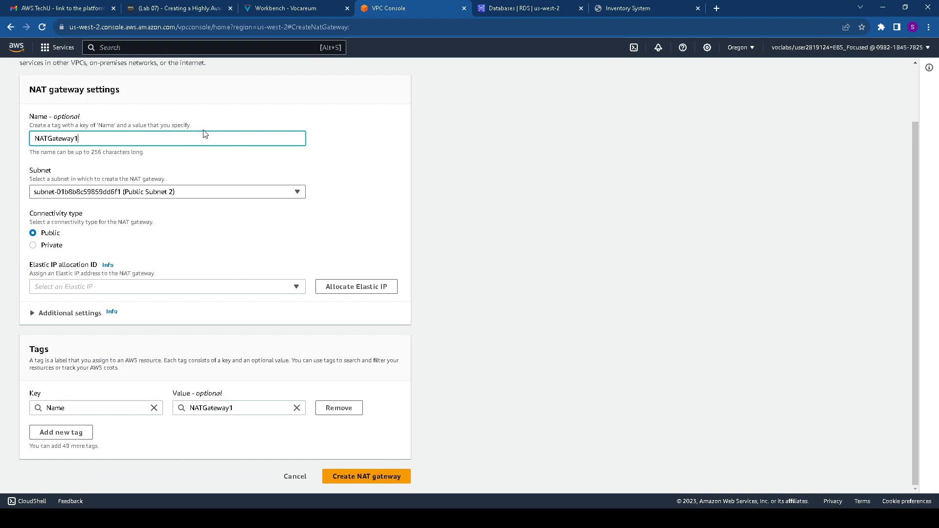
click(289, 14)
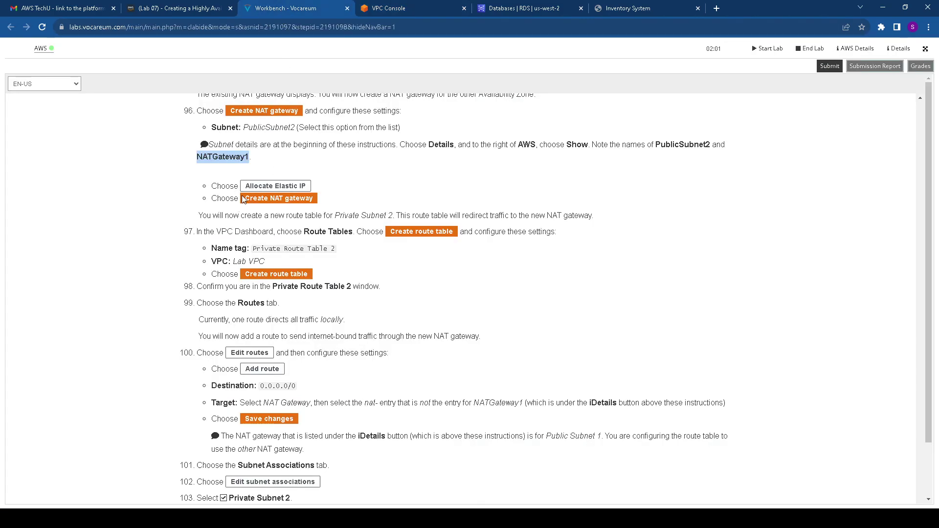
drag(219, 185, 320, 188)
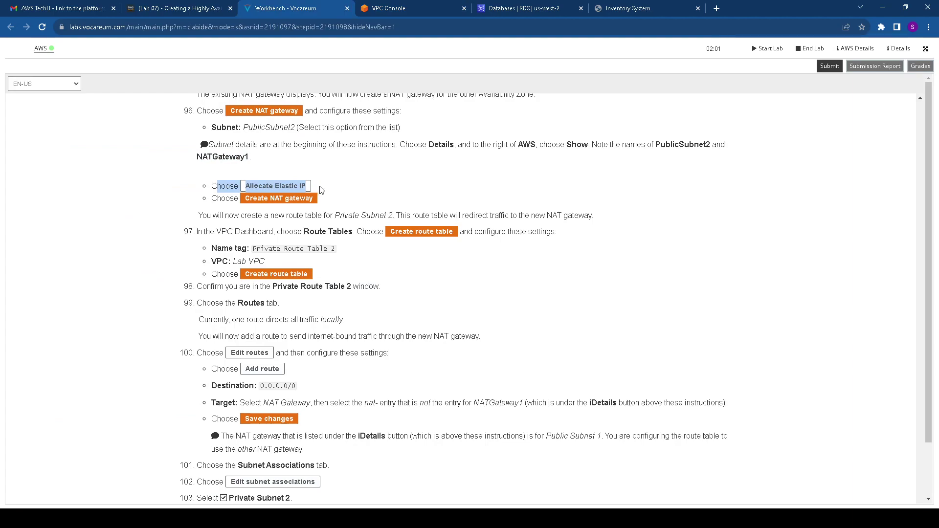
click(415, 9)
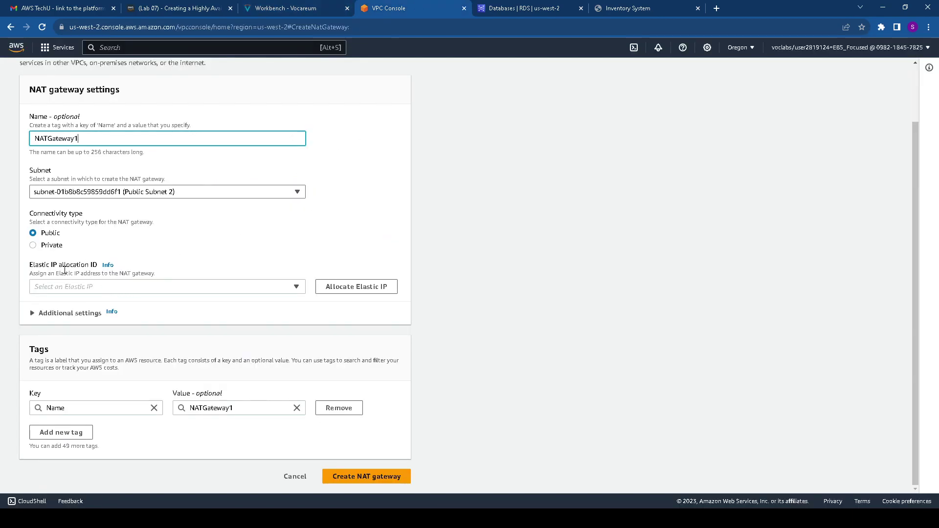
Allocate a new Elastic IP and create the NAT gateway
click(70, 286)
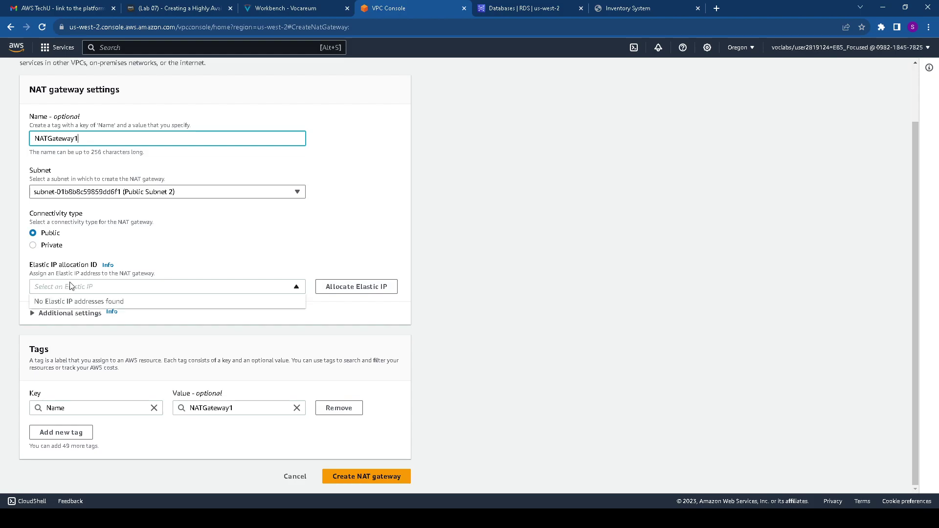
click(356, 286)
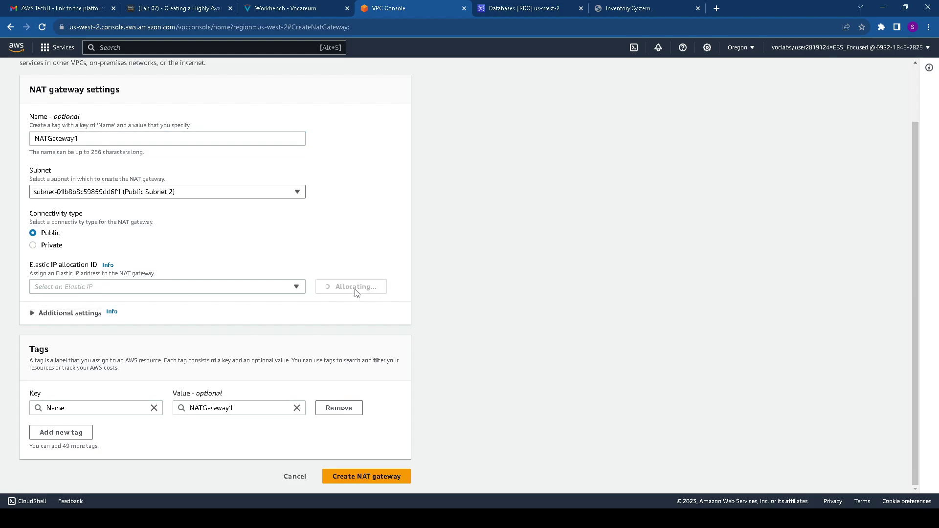
scroll(239, 303, down, 2)
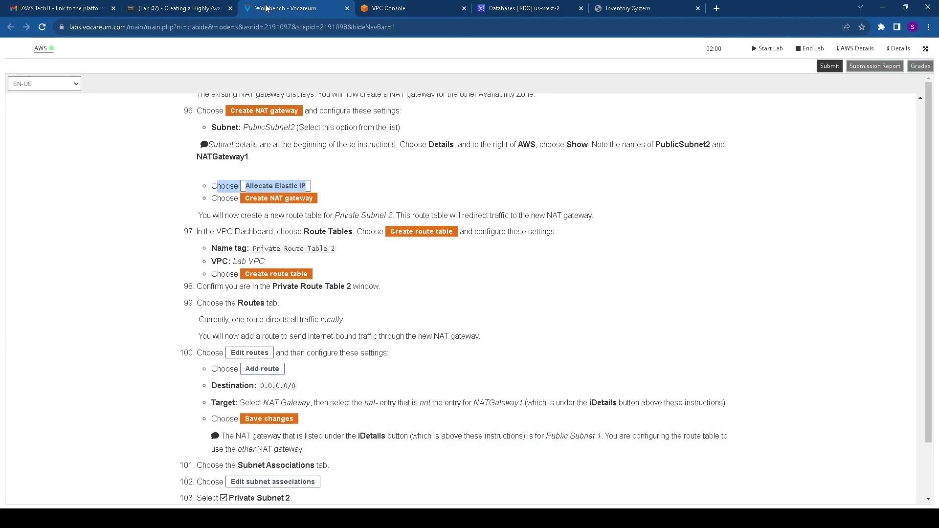
click(267, 8)
click(418, 7)
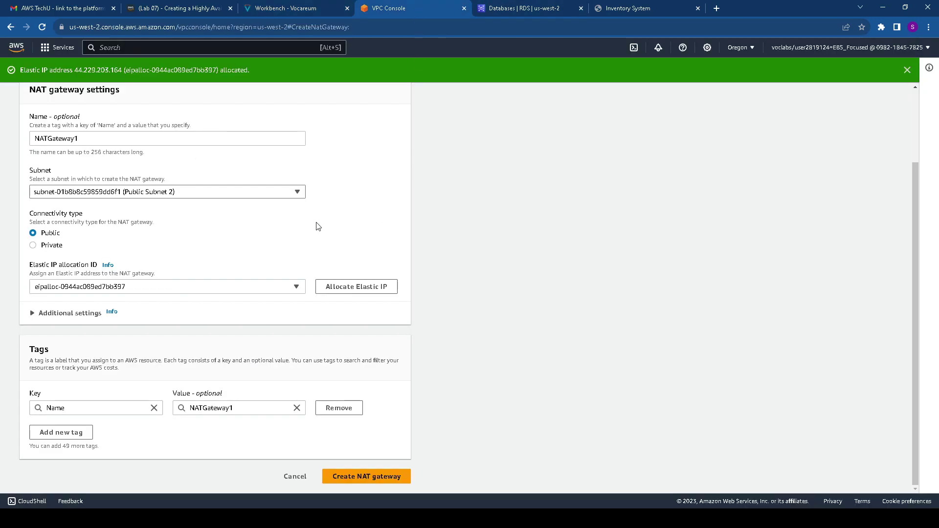
click(397, 477)
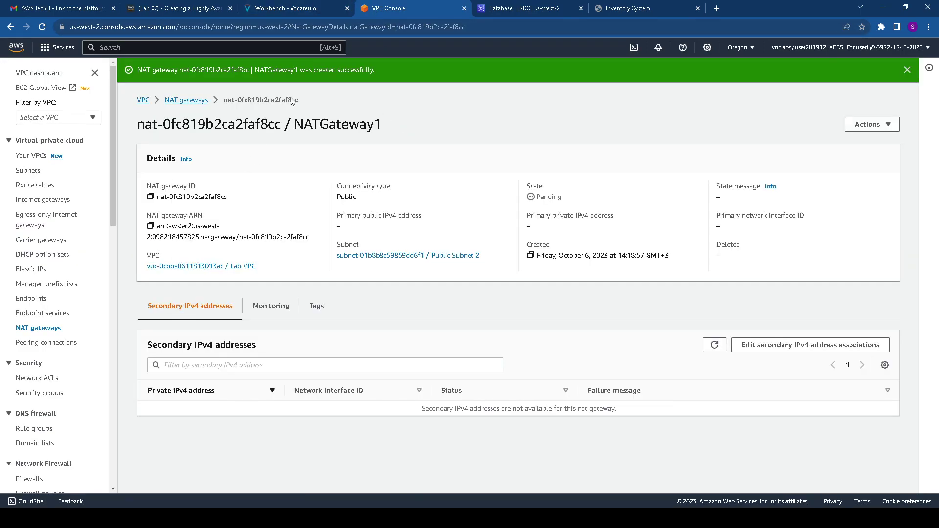
Start a new route table and paste 'Private Route Table 2' as its name
click(313, 10)
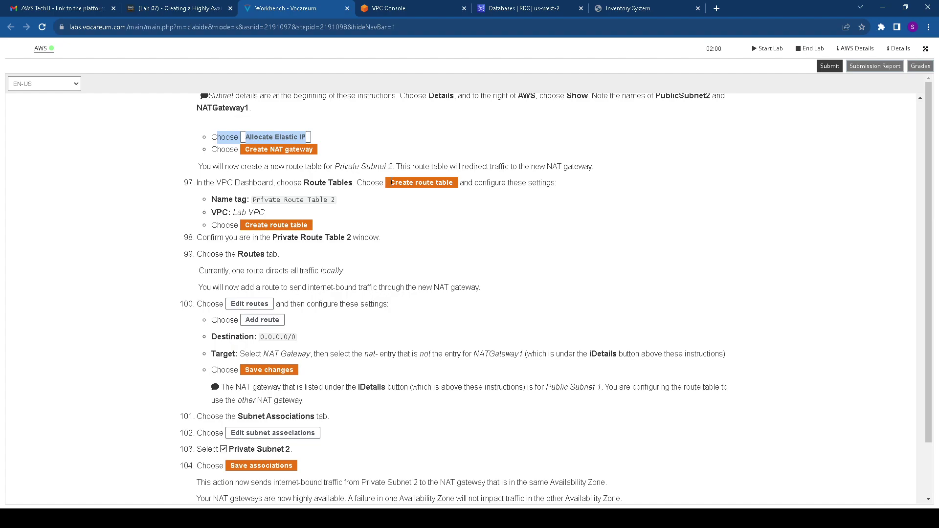
click(418, 8)
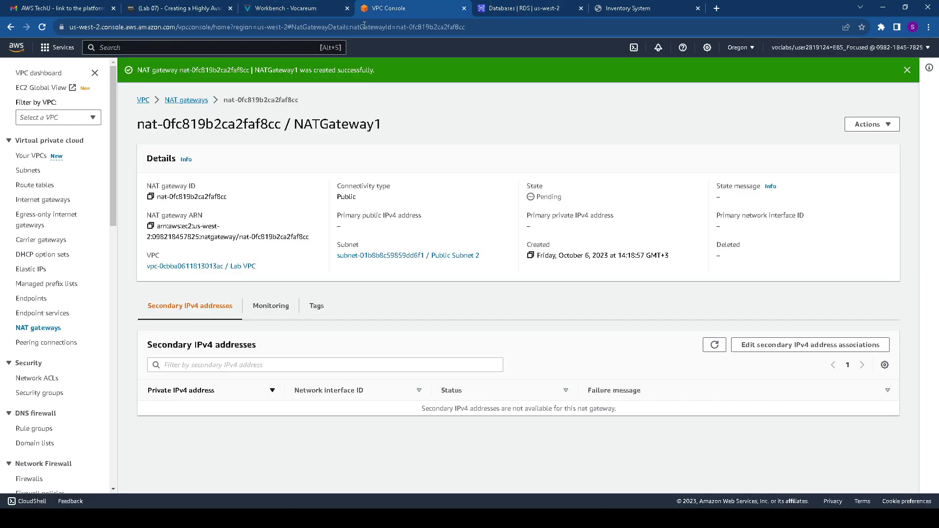
click(37, 188)
click(858, 70)
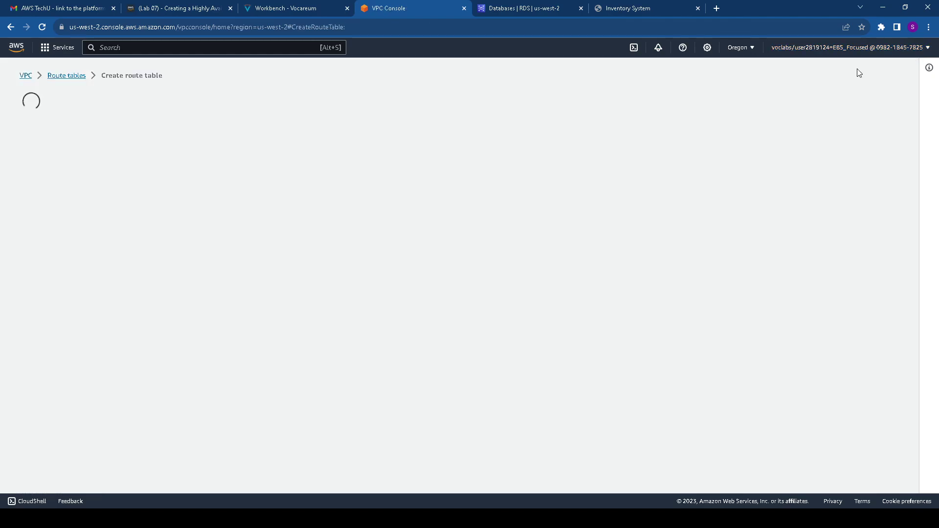
click(284, 9)
scroll(254, 175, down, 1)
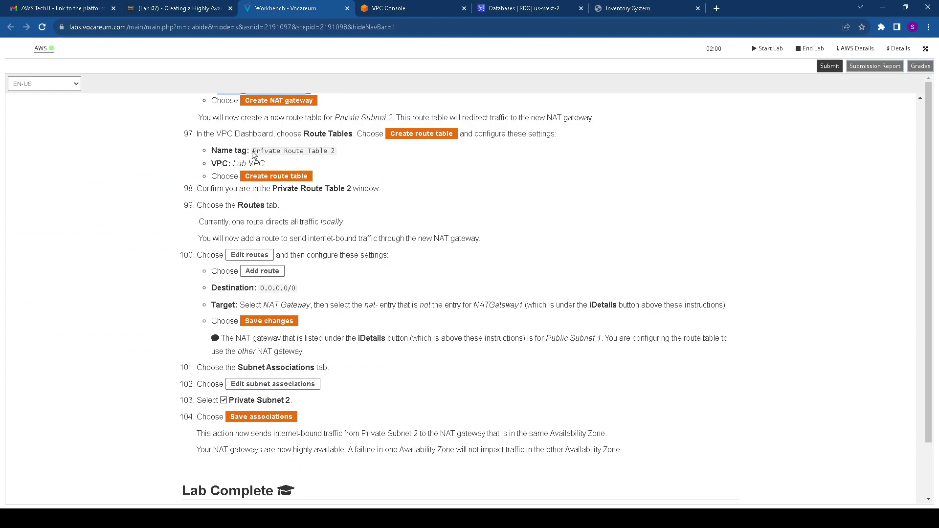
drag(252, 150, 342, 151)
key(ctrl+c)
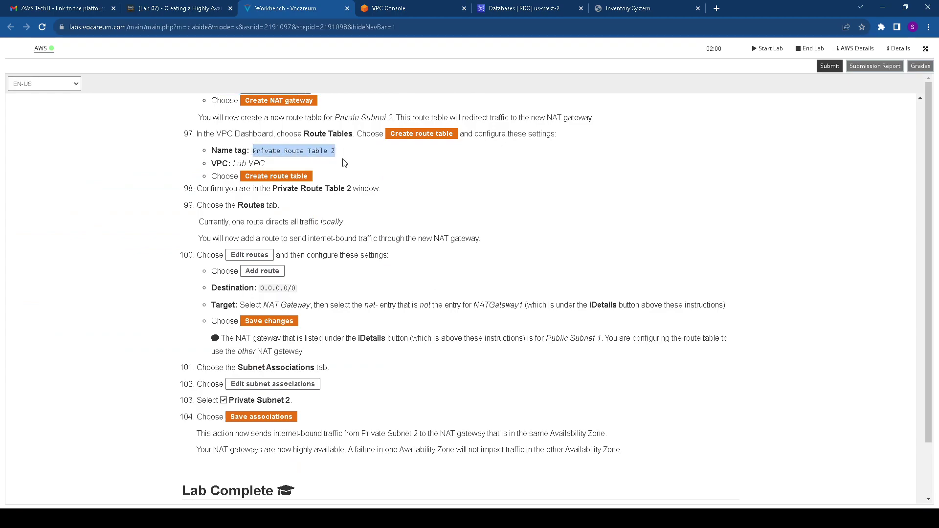
click(447, 6)
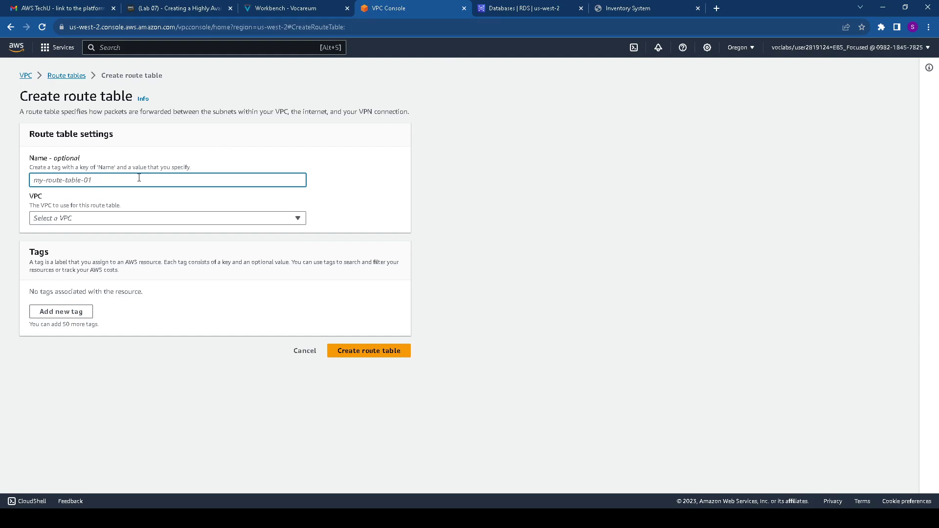
key(ctrl+v)
Assign the route table to Lab VPC and create it
click(189, 218)
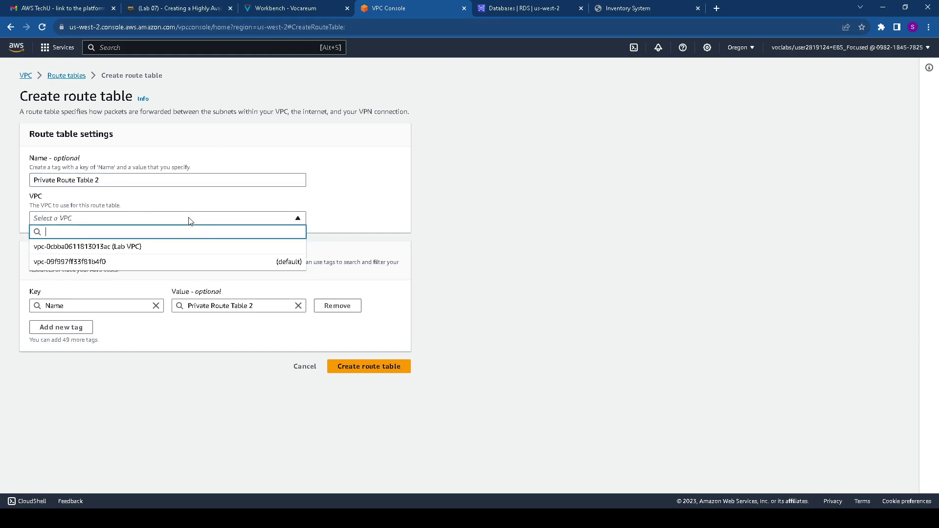
click(146, 248)
click(264, 11)
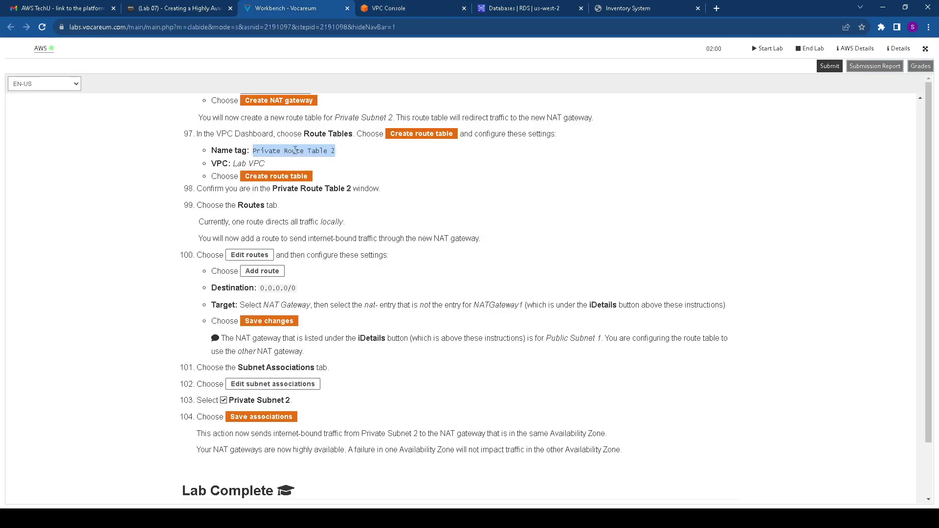
scroll(301, 149, down, 1)
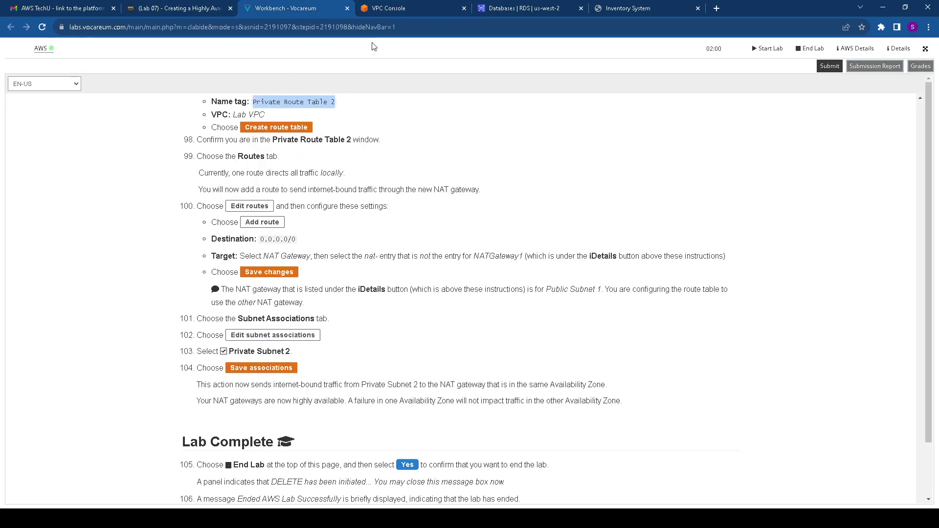
click(421, 8)
click(357, 366)
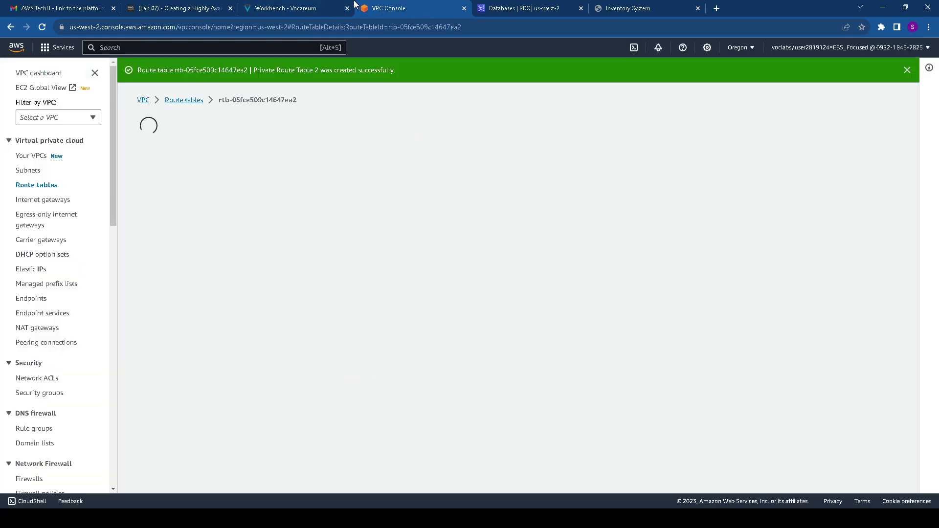
click(313, 8)
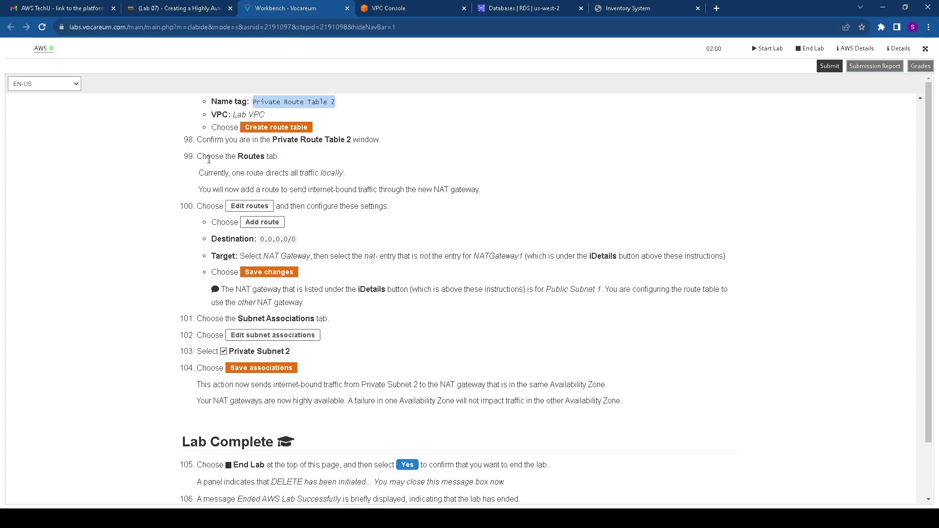
Edit the table's routes and add a new route with destination 0.0.0.0/0
drag(243, 157, 277, 156)
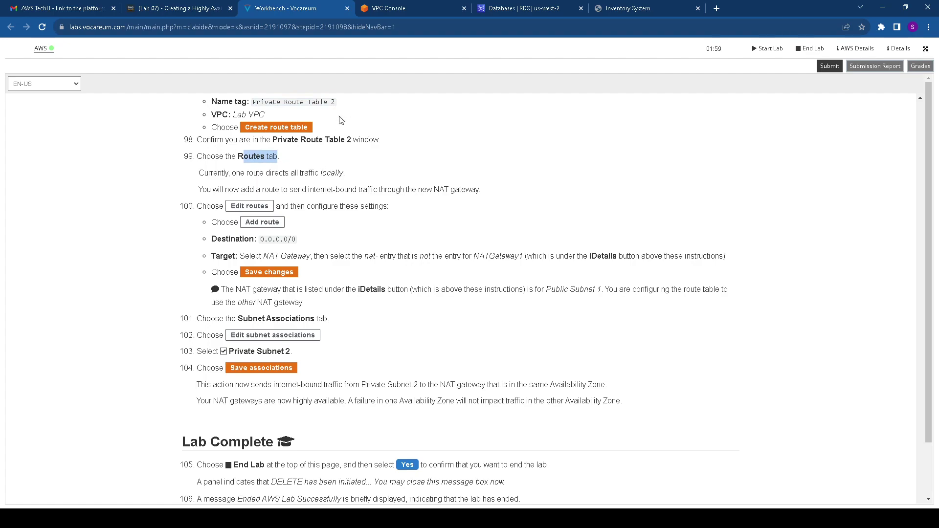
click(406, 8)
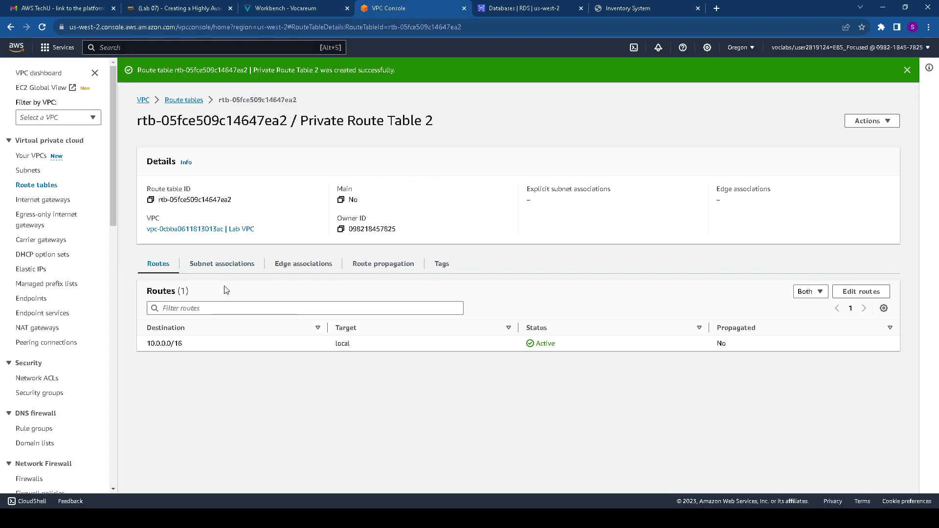
click(854, 294)
click(282, 5)
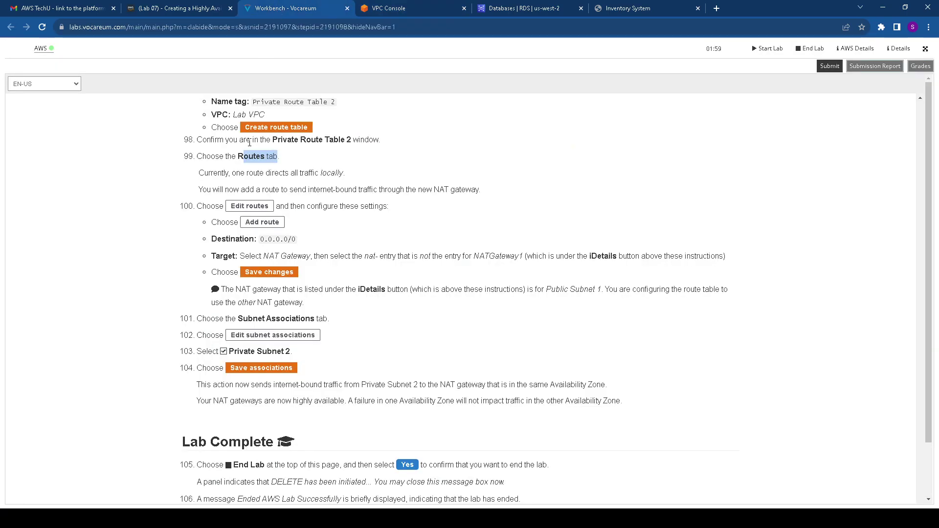
scroll(236, 167, down, 1)
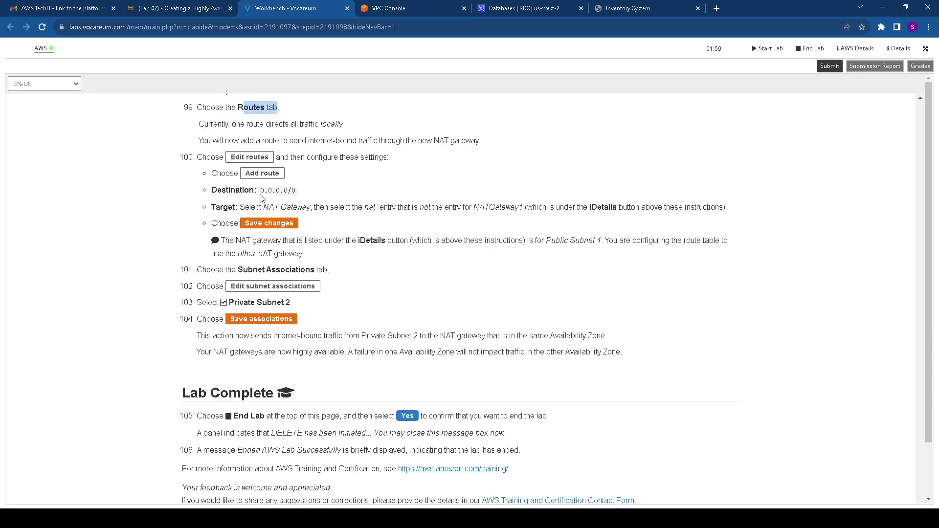
drag(260, 194, 302, 195)
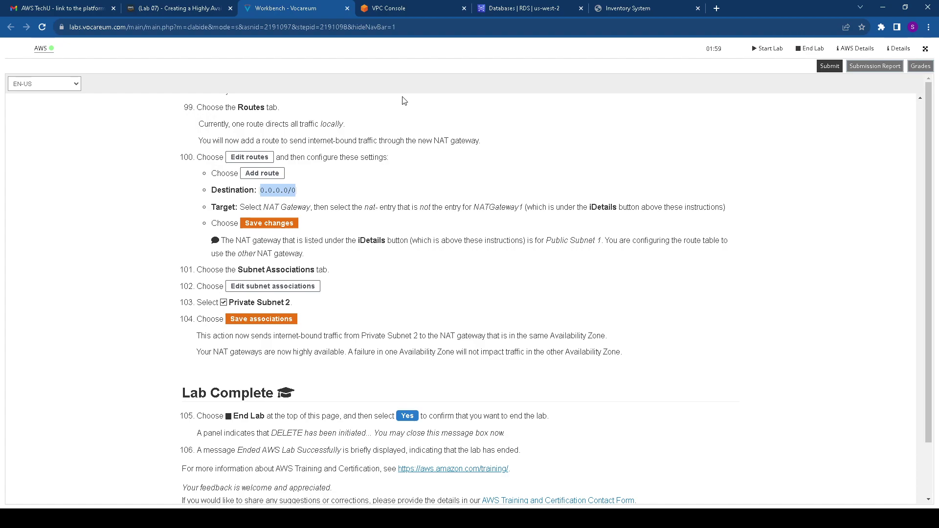
click(391, 10)
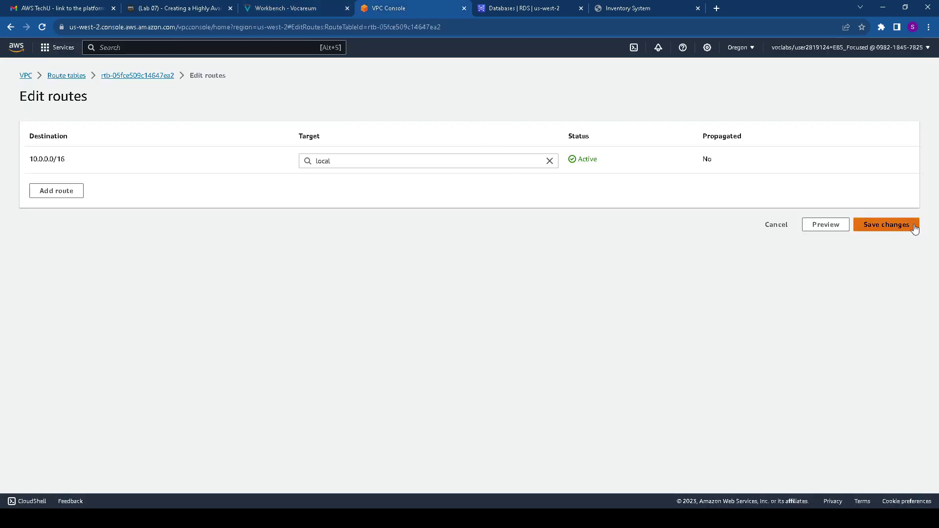
click(78, 190)
click(142, 189)
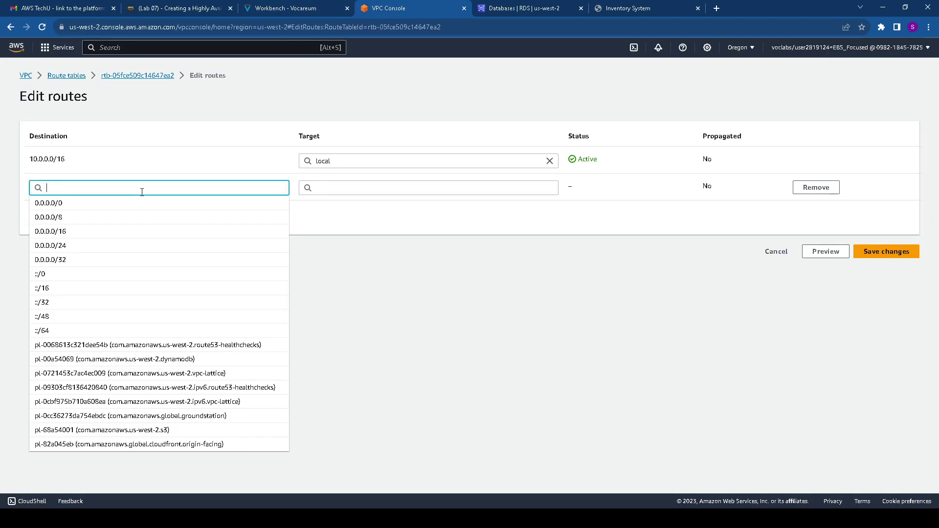
click(109, 205)
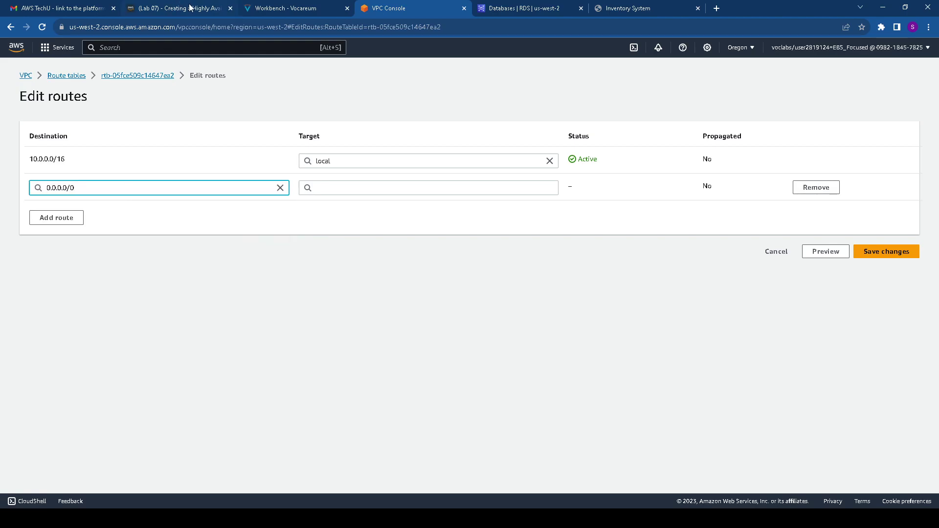
Review the lab instructions for the route target and the following step
click(294, 9)
drag(240, 207, 563, 203)
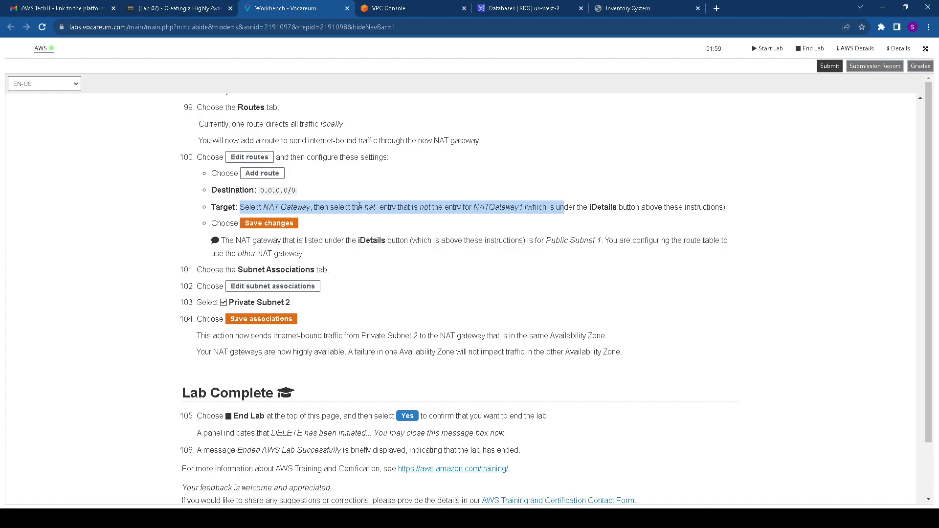
scroll(286, 196, up, 2)
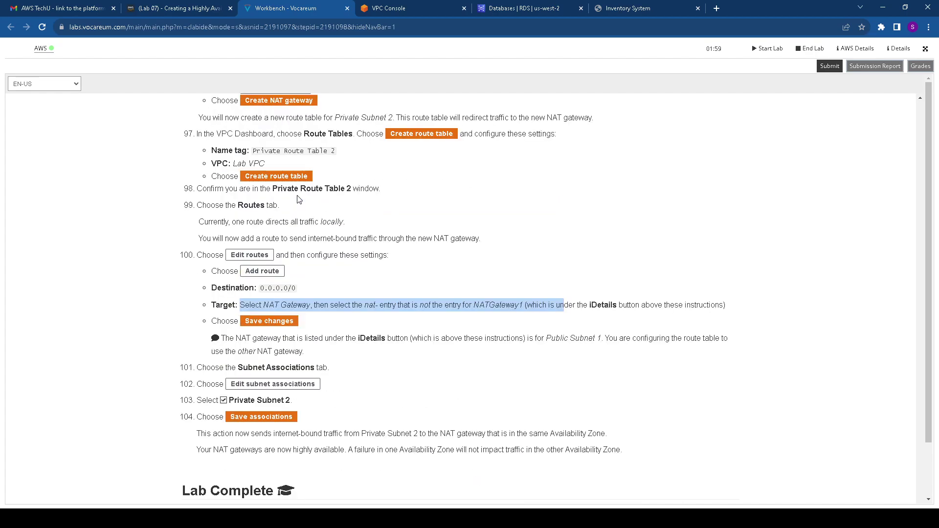
scroll(300, 200, up, 3)
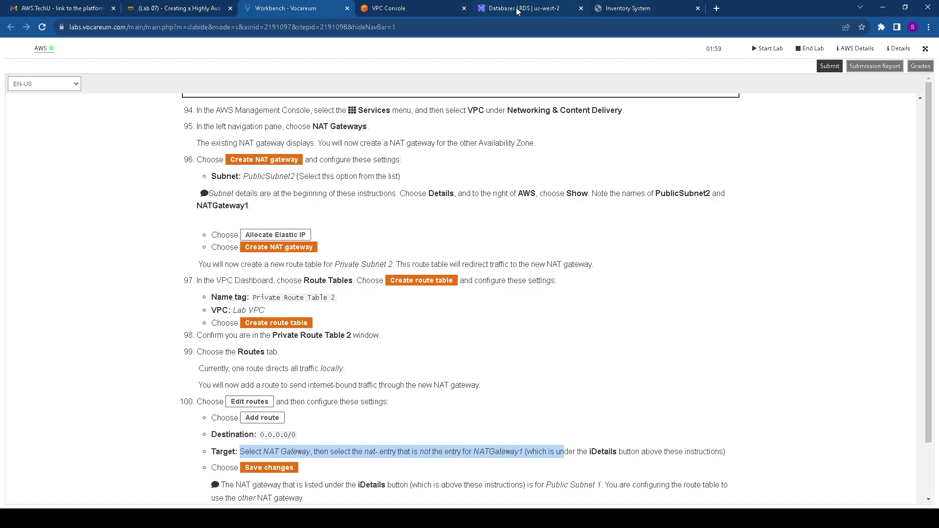
scroll(361, 315, down, 3)
scroll(311, 322, down, 1)
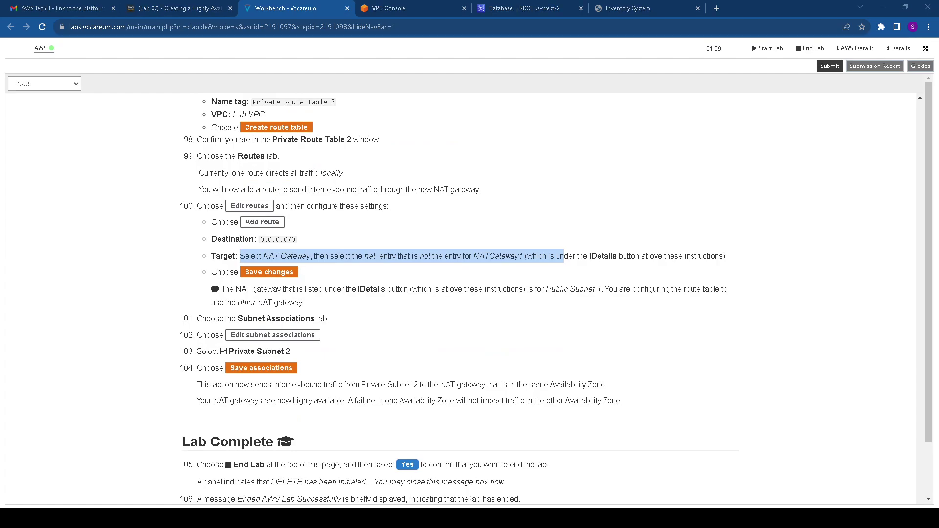
scroll(454, 299, down, 1)
triple_click(391, 240)
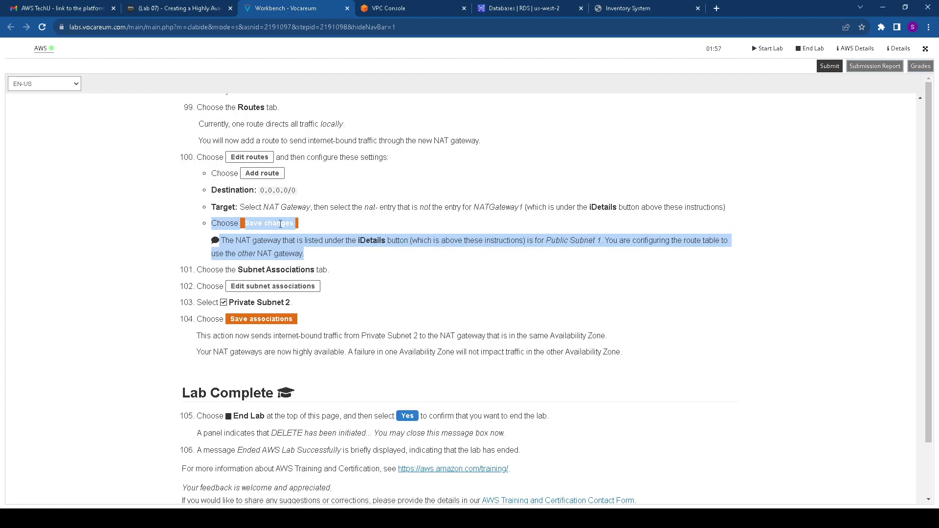
click(426, 9)
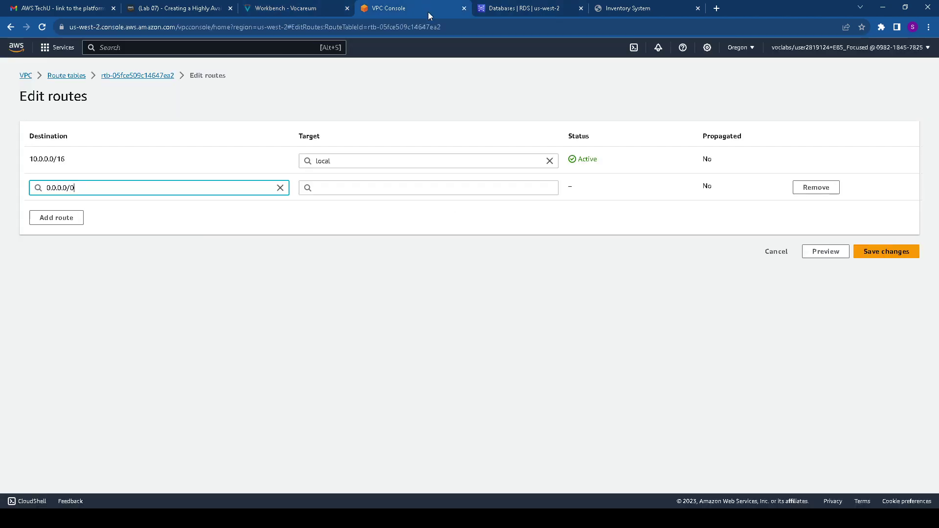
Point the 0.0.0.0/0 route at NAT gateway nat-078c014557f9e4670 and save the changes
click(513, 191)
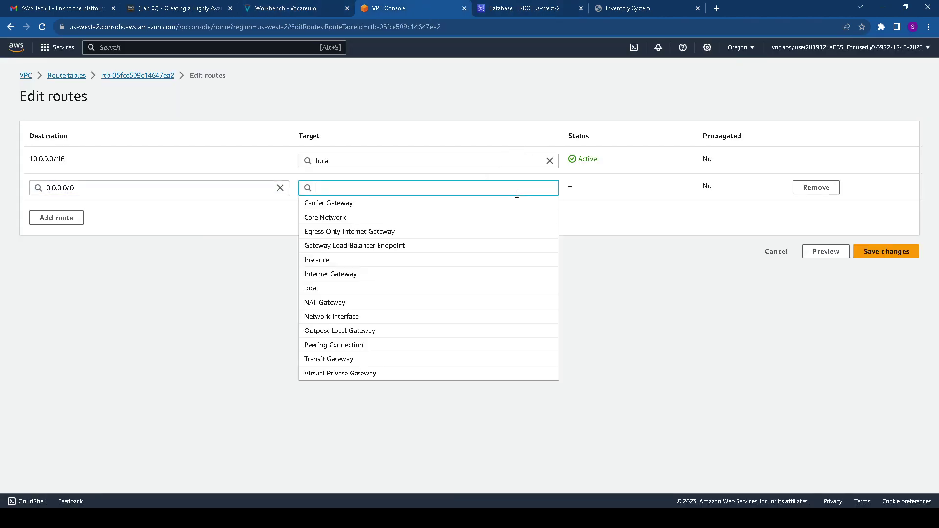
click(367, 304)
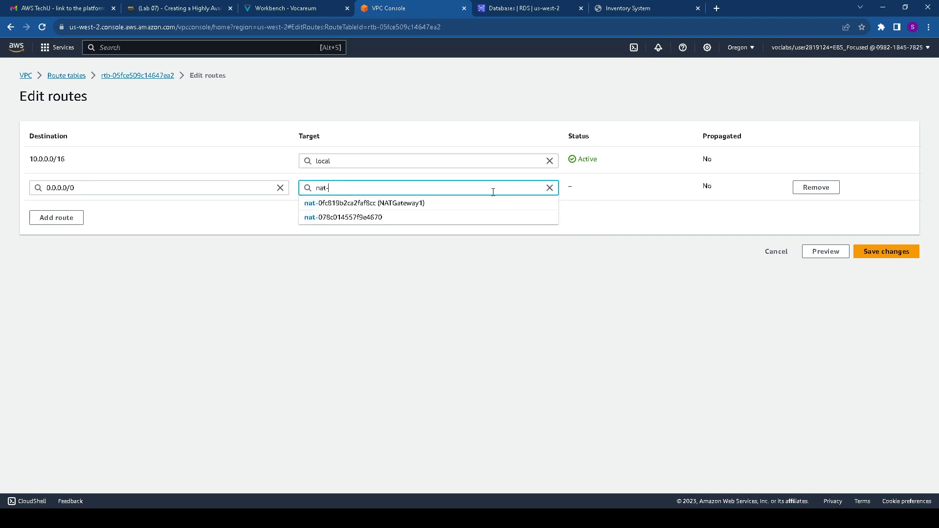
click(395, 217)
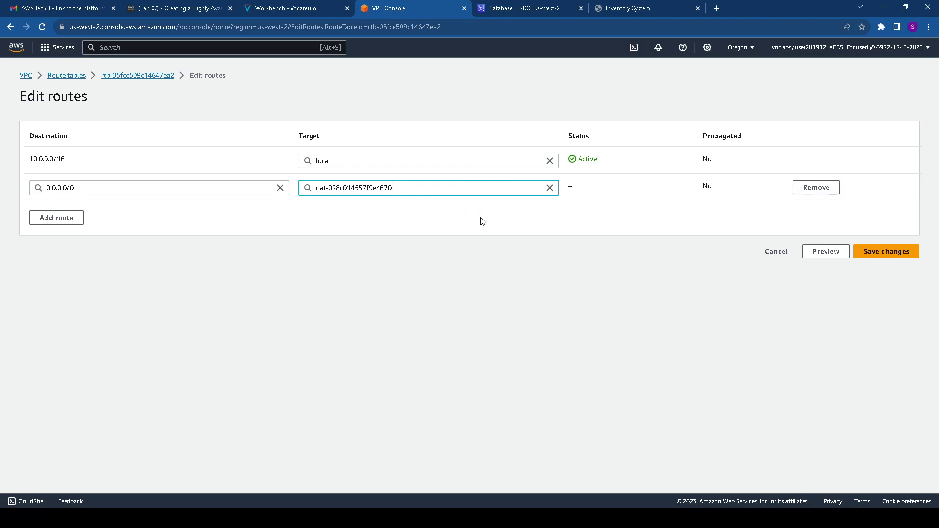
click(889, 251)
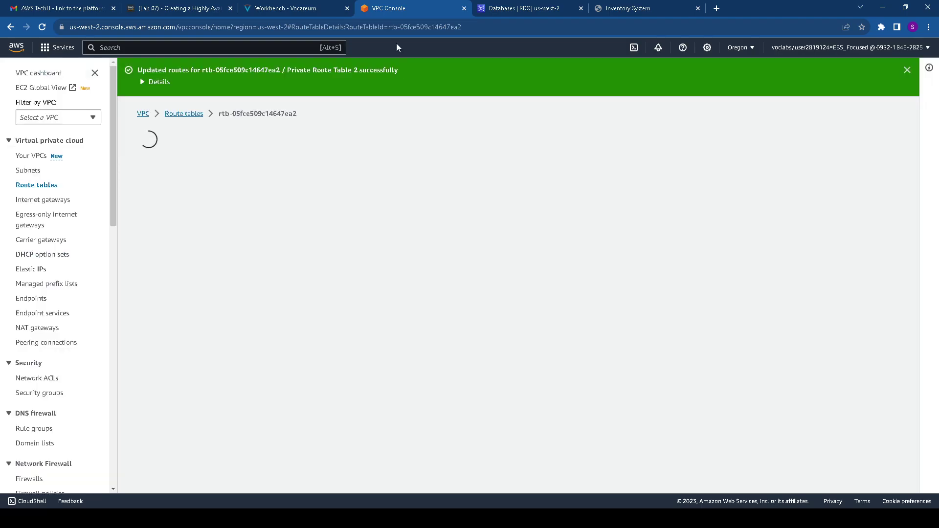
click(271, 8)
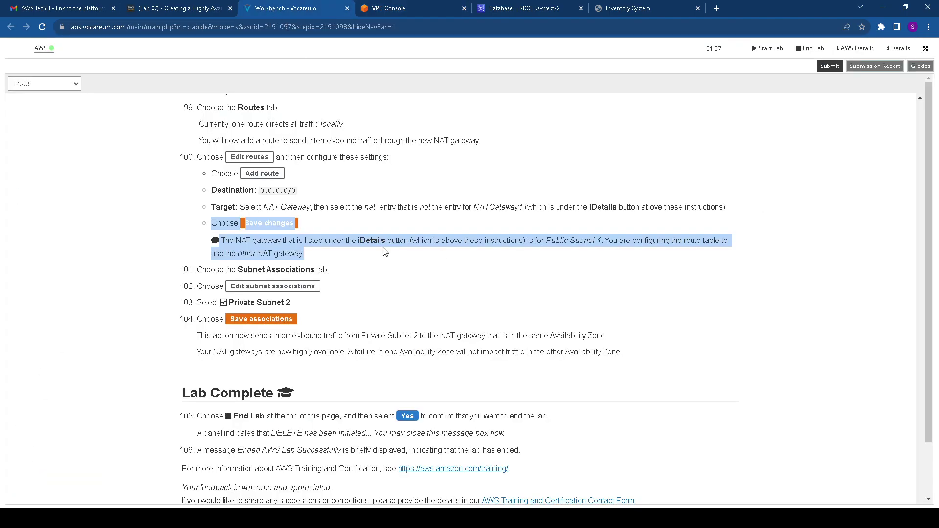
scroll(305, 266, down, 1)
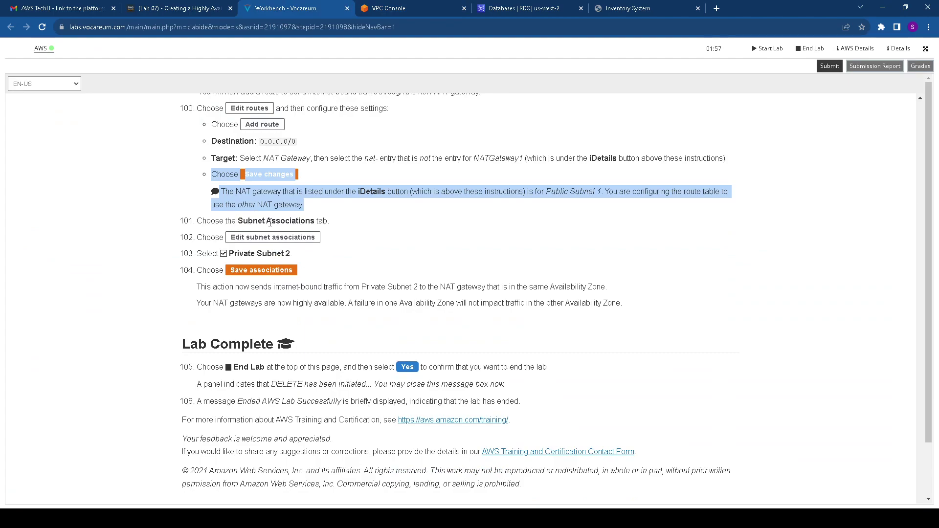
click(396, 8)
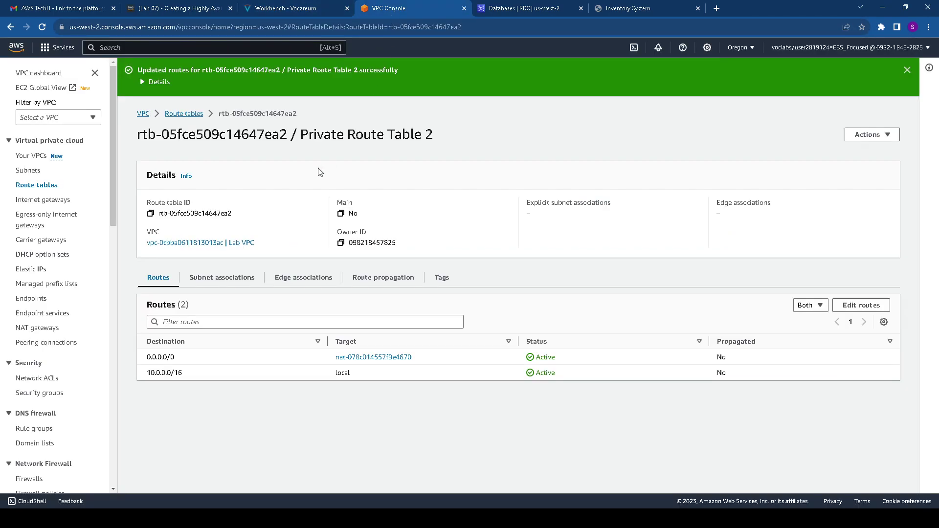
Associate Private Subnet 2 with Private Route Table 2 and save the association
click(235, 279)
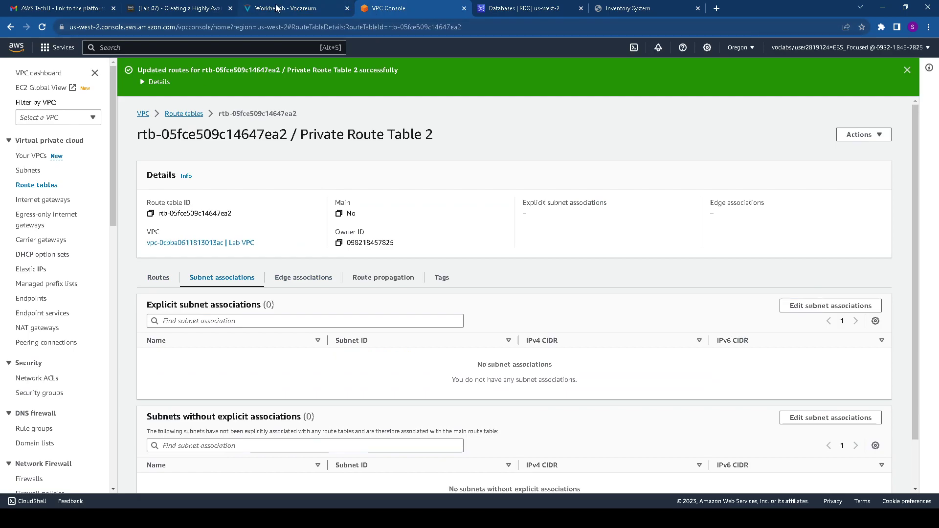
click(286, 8)
scroll(344, 209, down, 1)
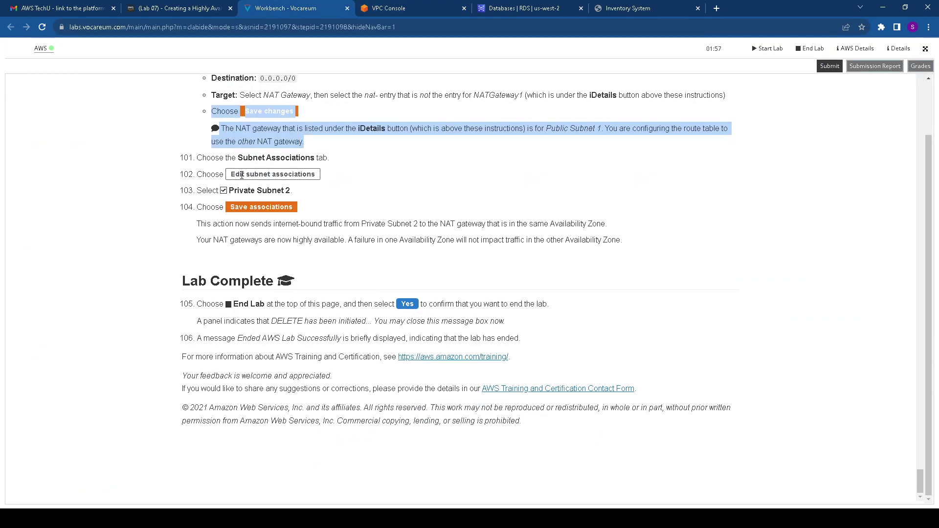
drag(229, 191, 292, 191)
click(397, 7)
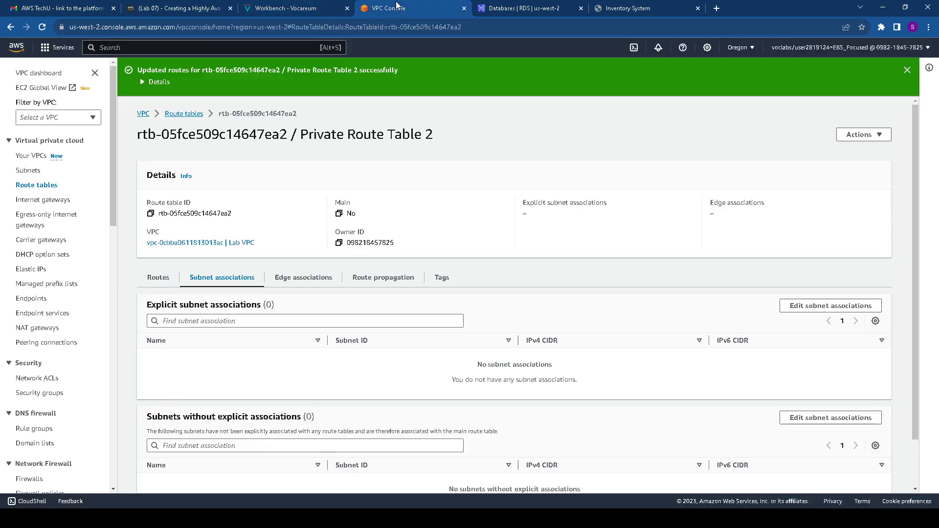
scroll(465, 255, down, 1)
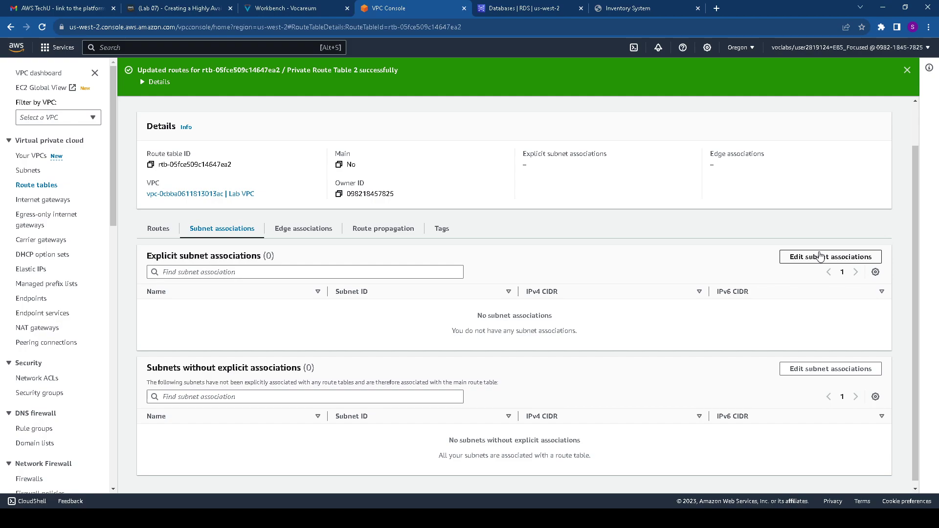
click(820, 255)
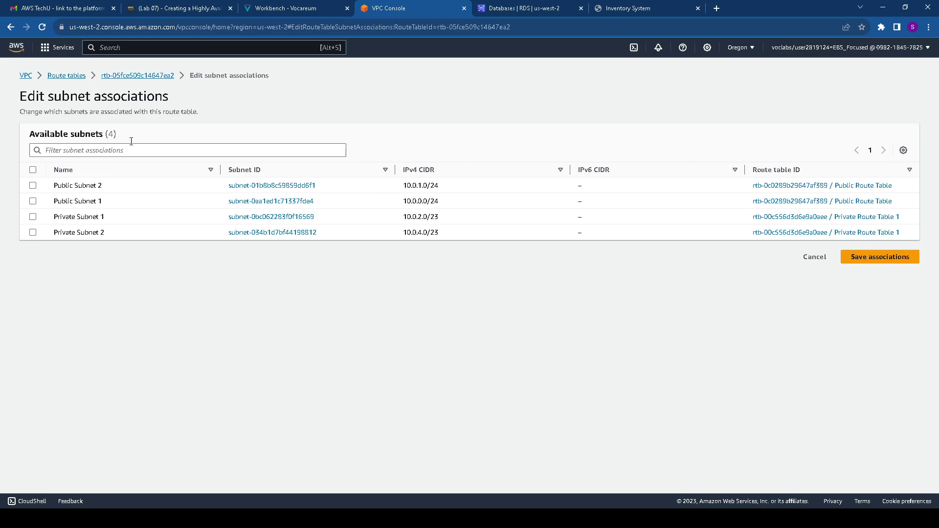
click(288, 8)
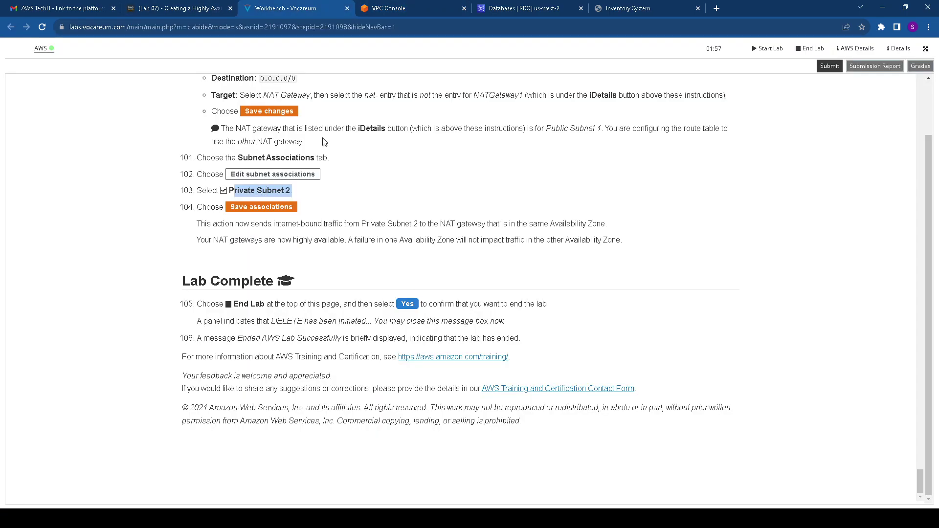
click(402, 8)
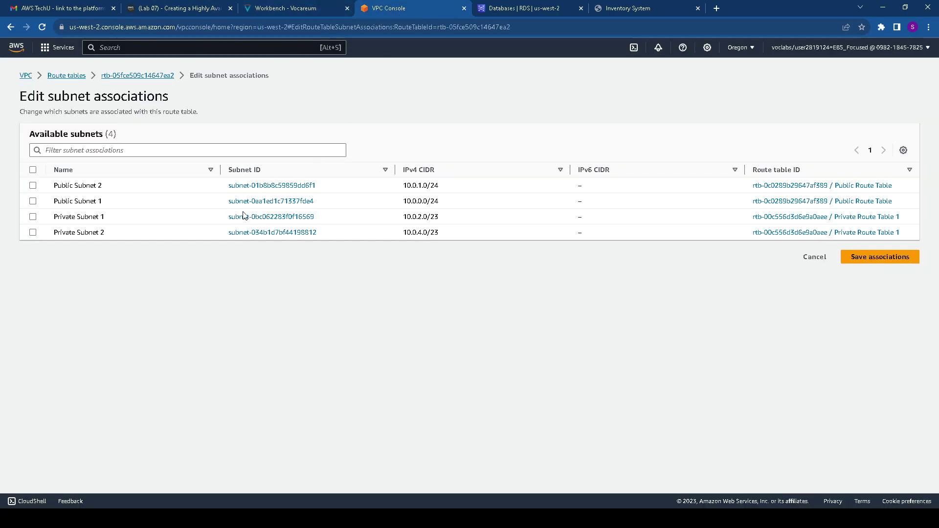
click(96, 234)
click(907, 324)
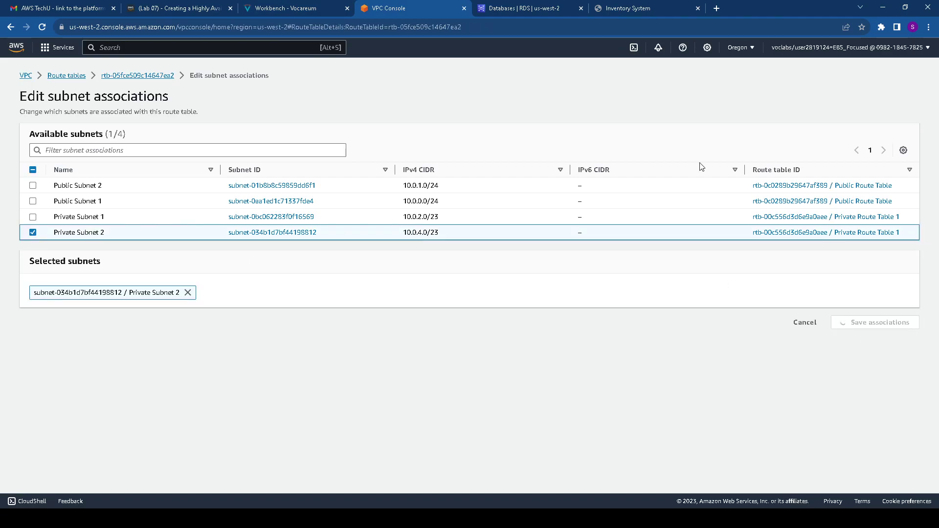
Review the note on Private Subnet 2's traffic, then go to the RDS databases list
click(286, 8)
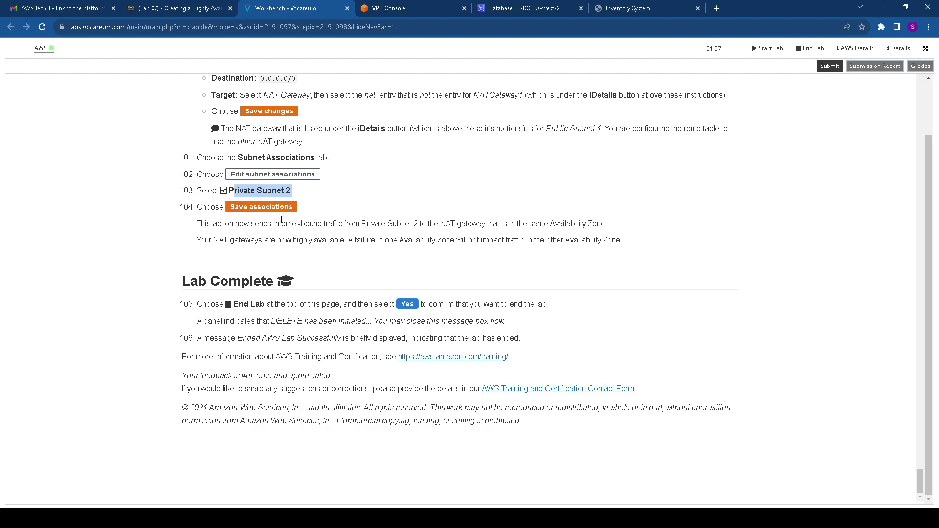
drag(364, 223, 641, 238)
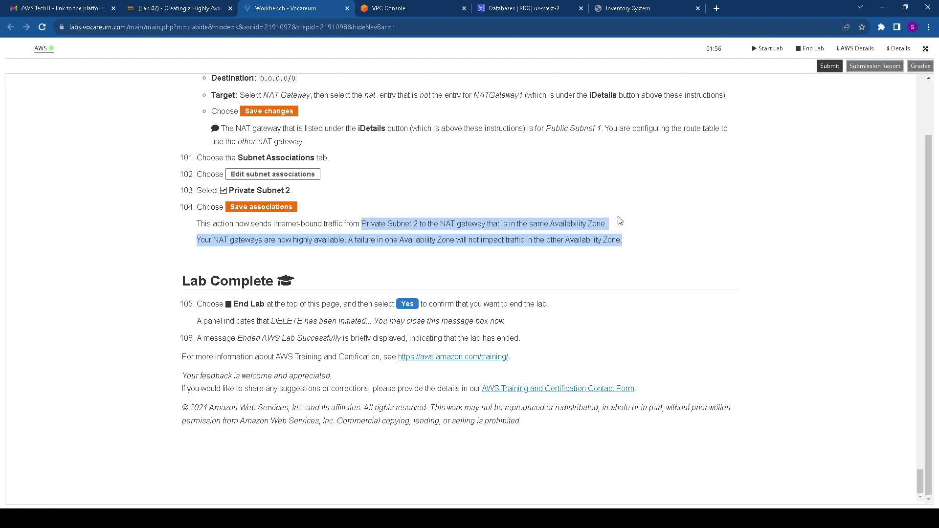
scroll(582, 181, up, 2)
click(521, 4)
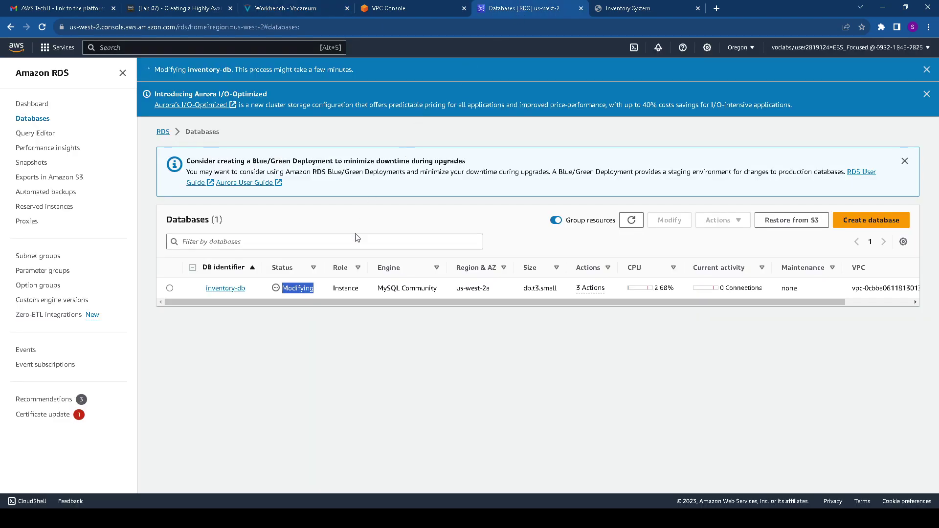
Refresh the RDS Databases list until inventory-db moves from Modifying to Available
click(631, 220)
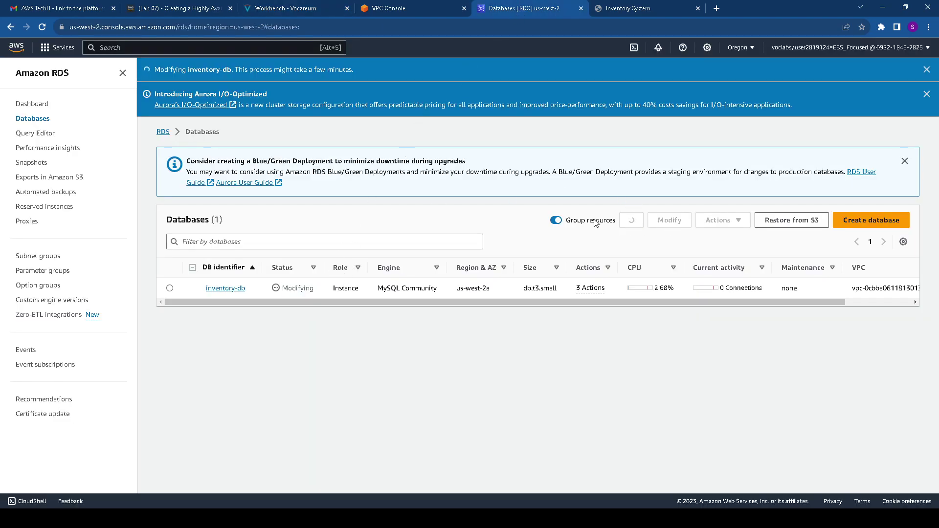
drag(281, 289, 319, 290)
click(391, 10)
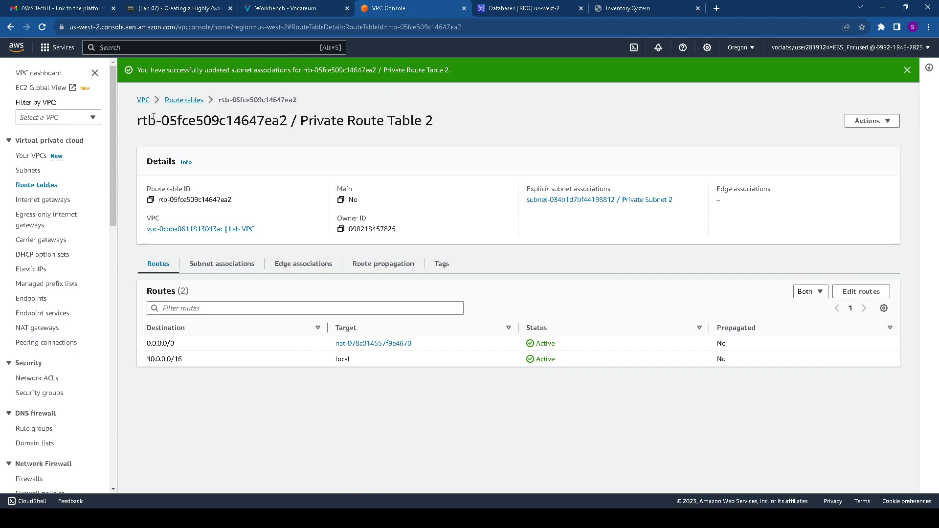
click(181, 100)
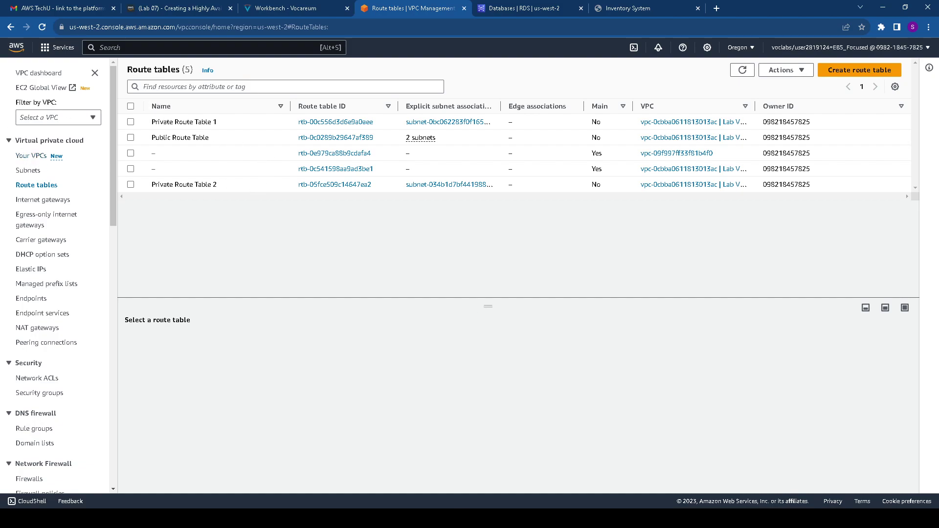
key(ctrl+Tab)
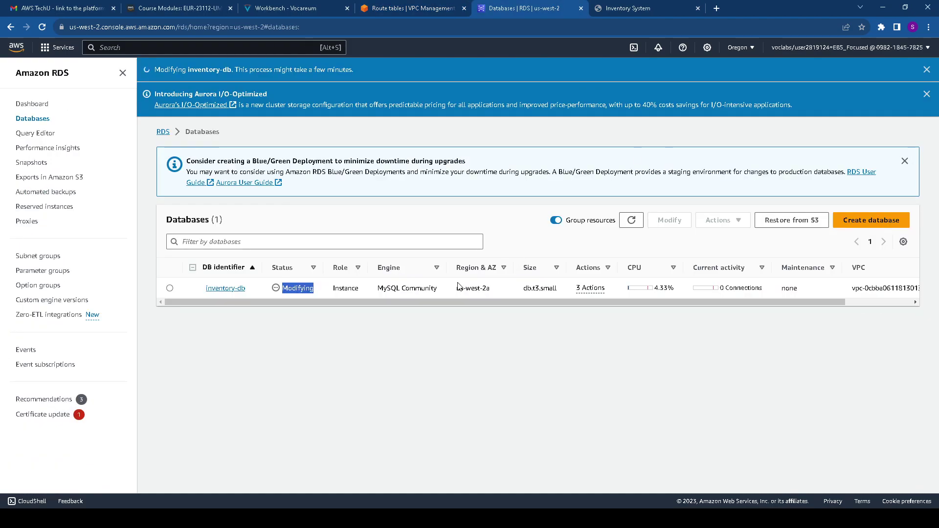
drag(456, 289, 558, 289)
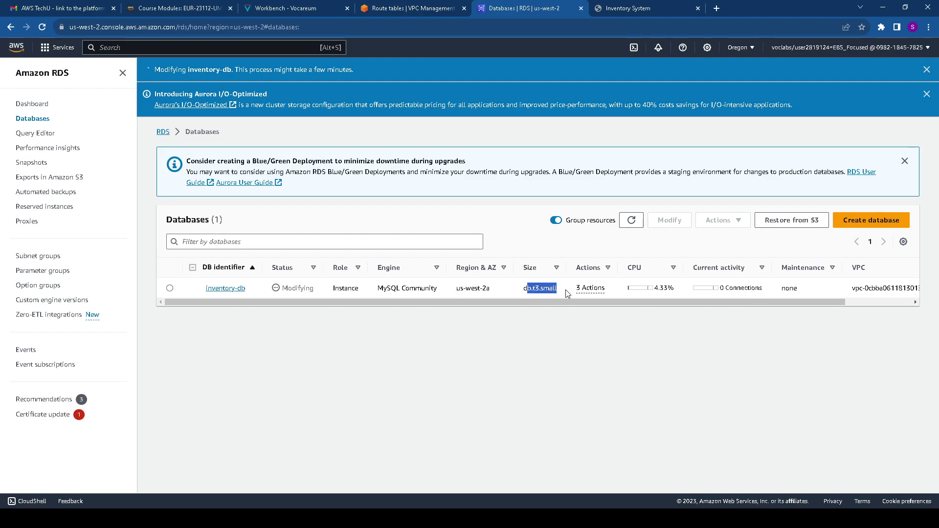
double_click(297, 288)
click(631, 220)
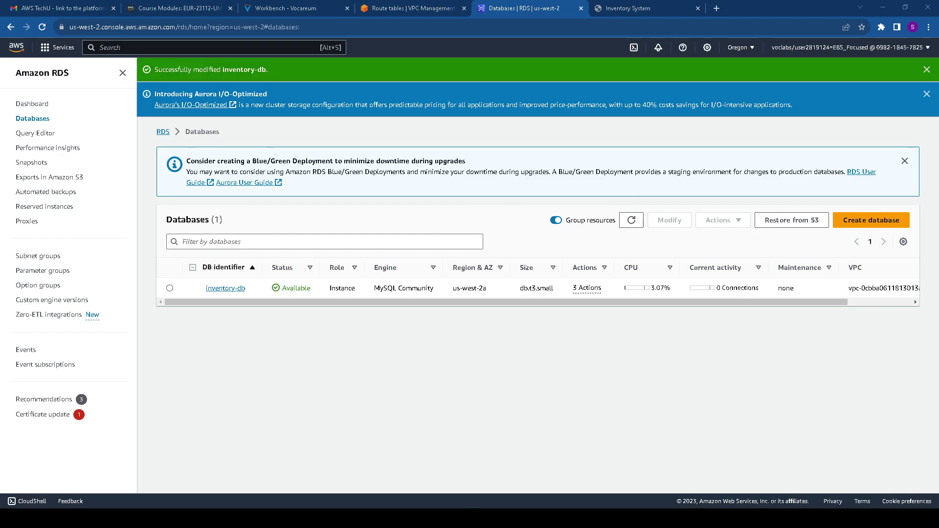
Open inventory-db's details and the Inventory app's database Endpoint setting
triple_click(459, 286)
drag(270, 288, 360, 290)
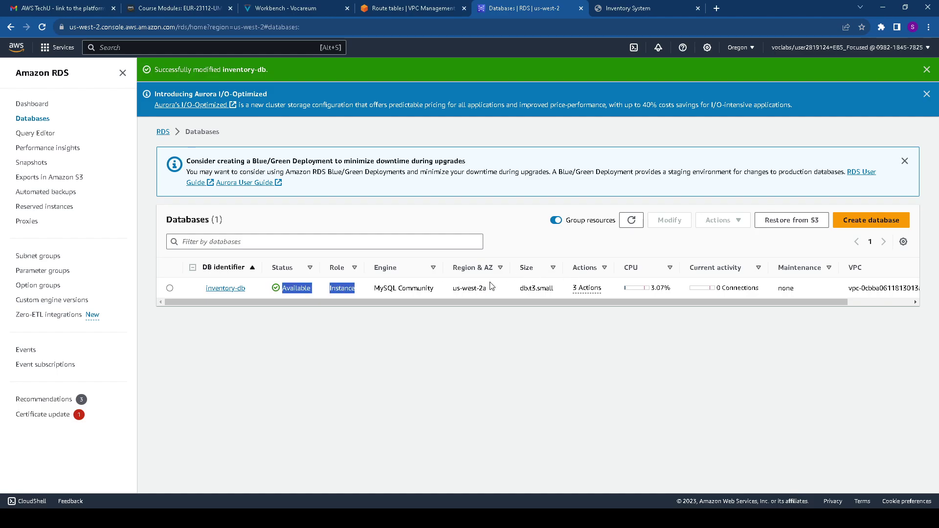
click(216, 289)
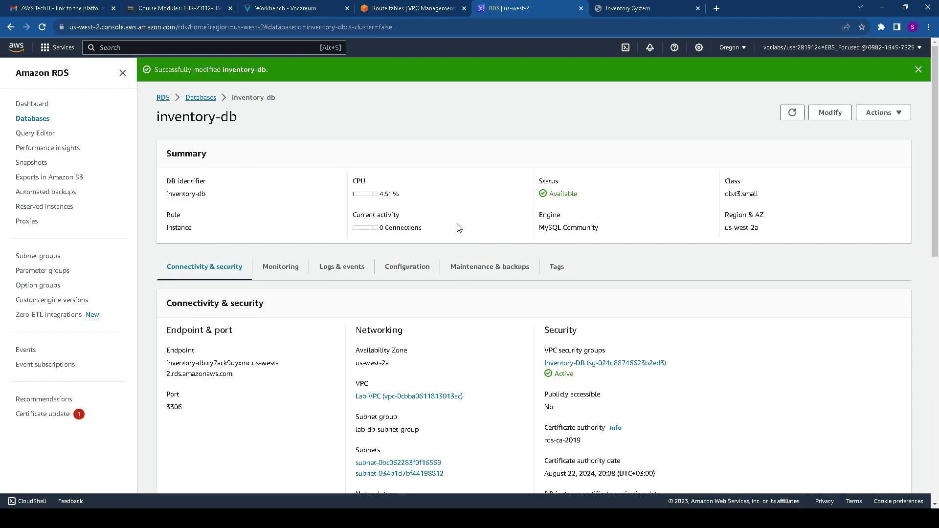
click(622, 8)
click(294, 102)
click(288, 51)
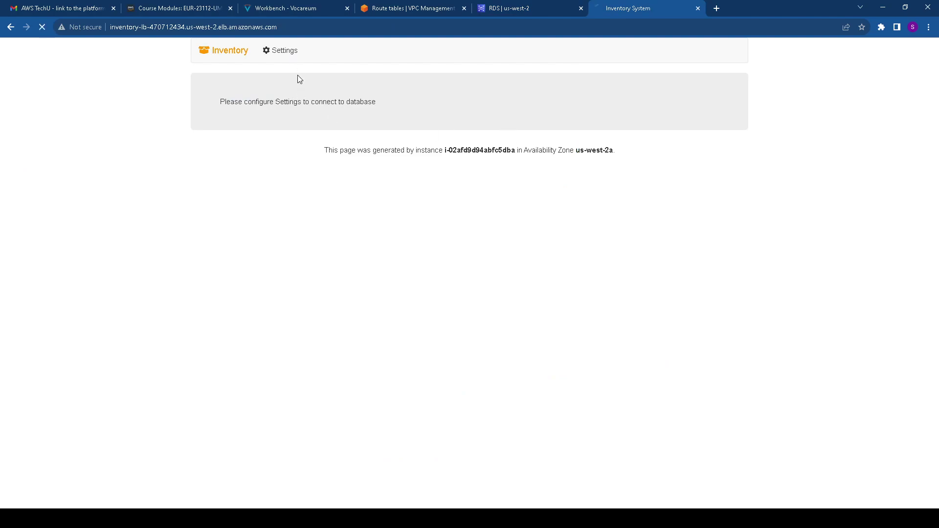
click(314, 103)
Copy inventory-db's endpoint hostname into the Inventory app's Endpoint field
click(506, 4)
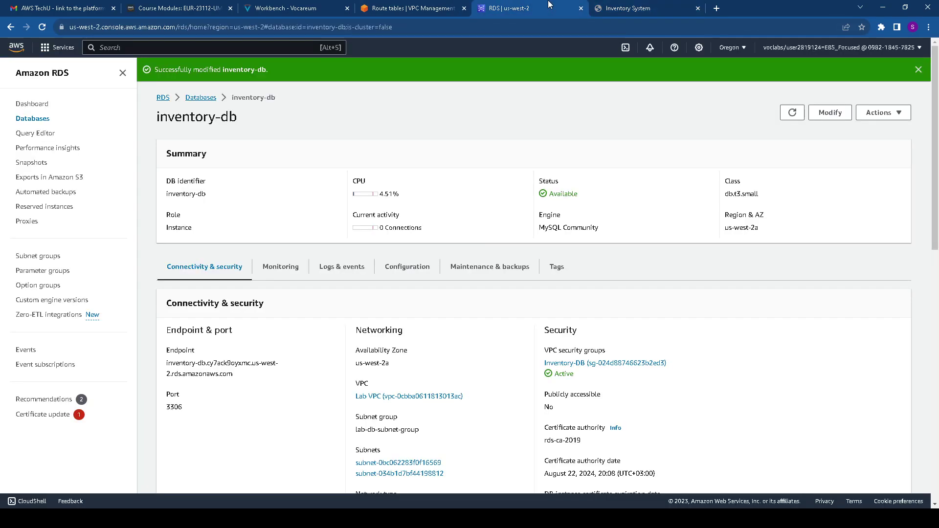
scroll(247, 270, down, 2)
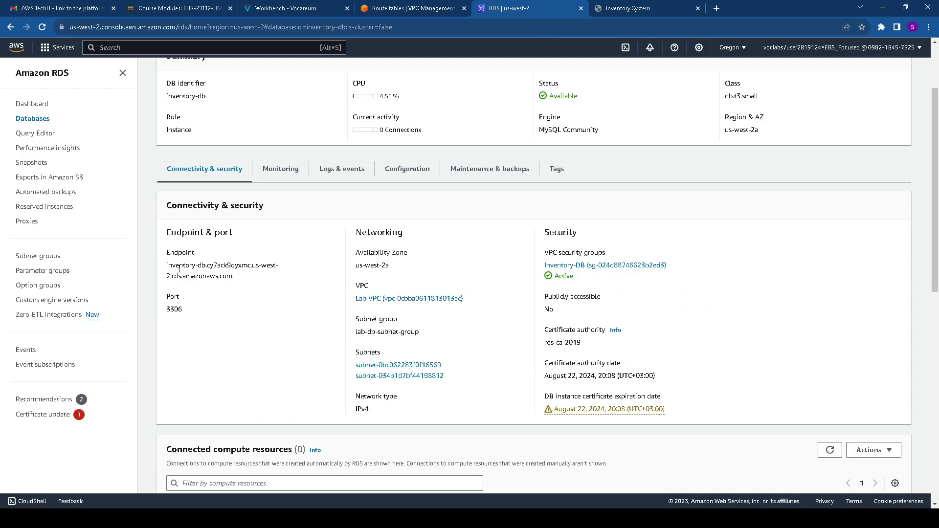
drag(166, 265, 248, 277)
key(ctrl+c)
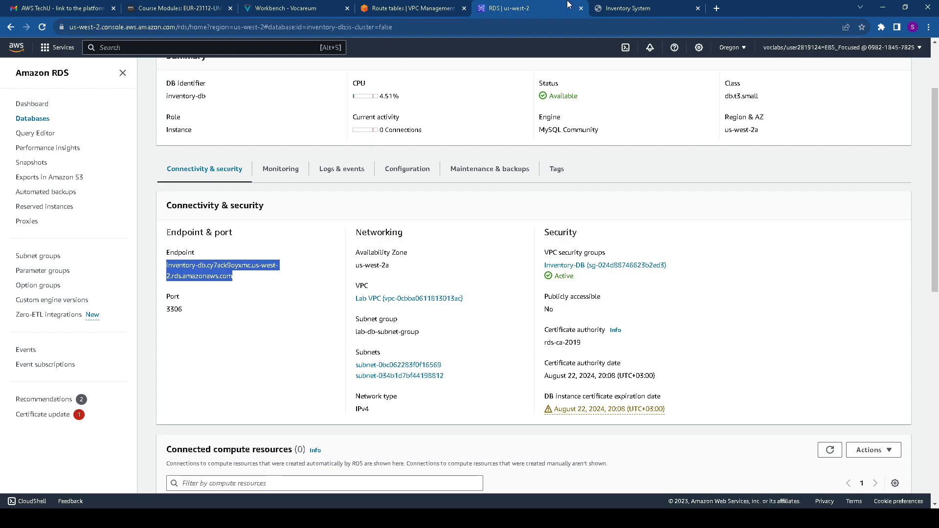
click(626, 8)
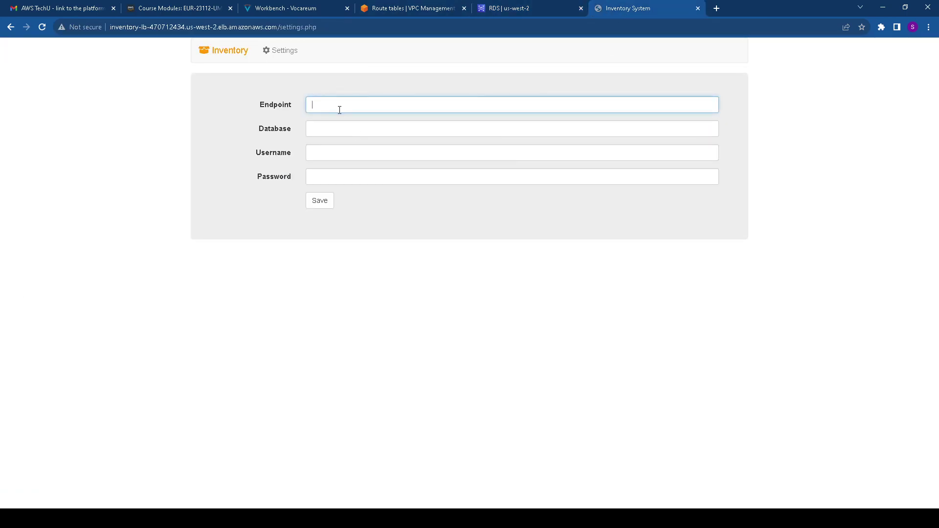
key(ctrl+v)
Return to the inventory-db details page in RDS
click(508, 7)
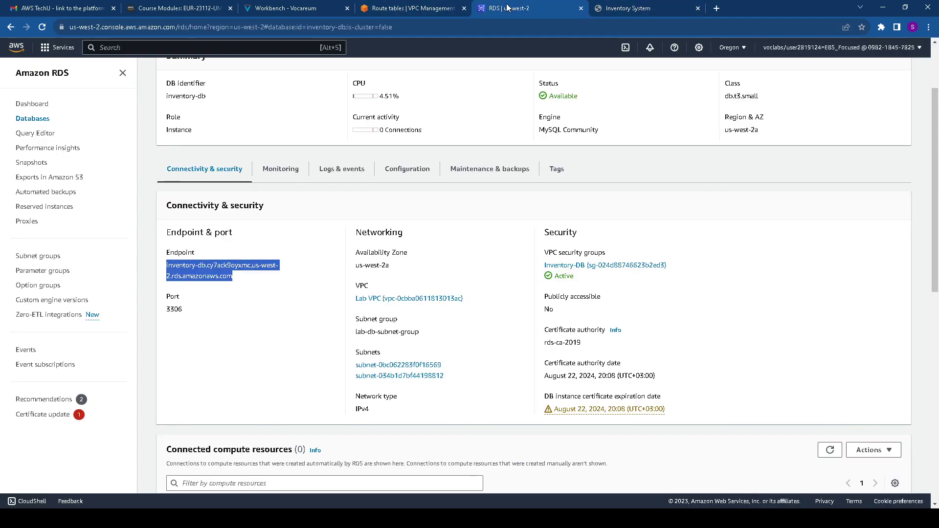
scroll(383, 260, down, 3)
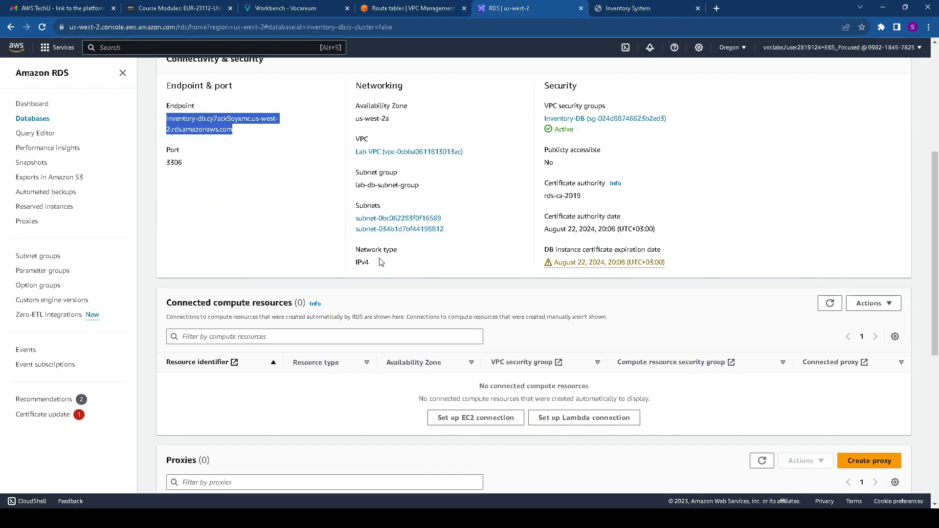
scroll(381, 262, up, 2)
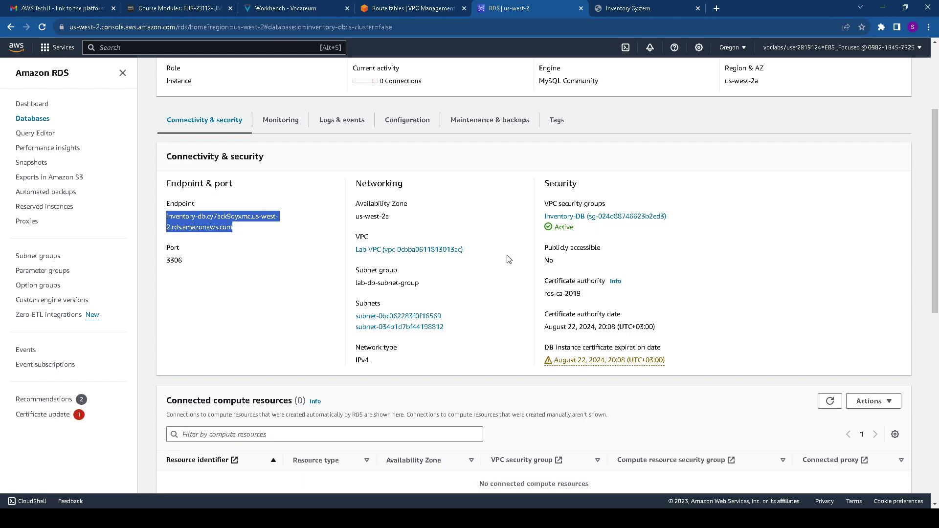
scroll(508, 259, down, 1)
scroll(508, 259, down, 8)
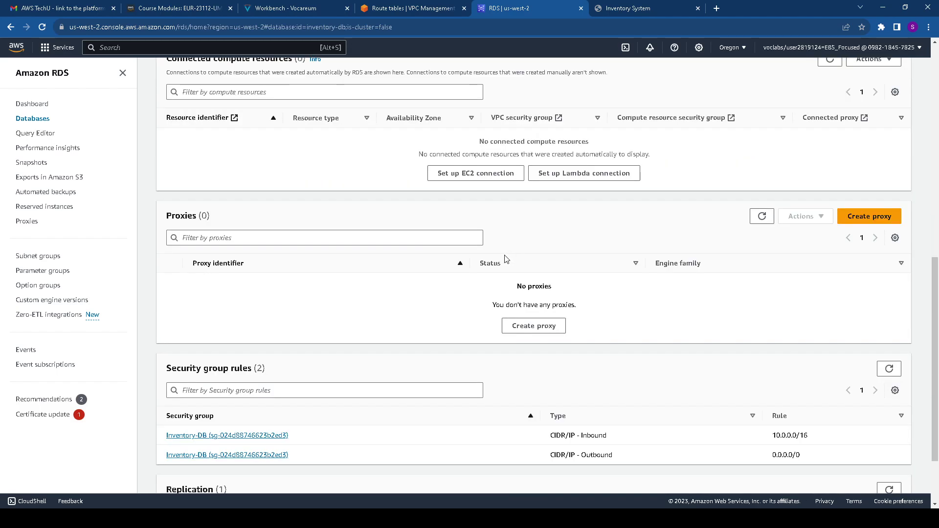
click(193, 466)
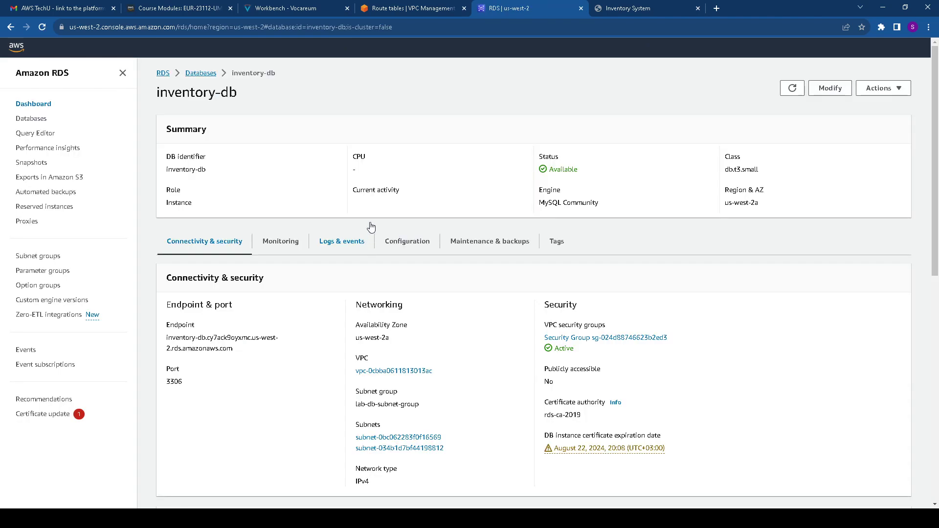
scroll(313, 282, down, 2)
scroll(313, 283, down, 5)
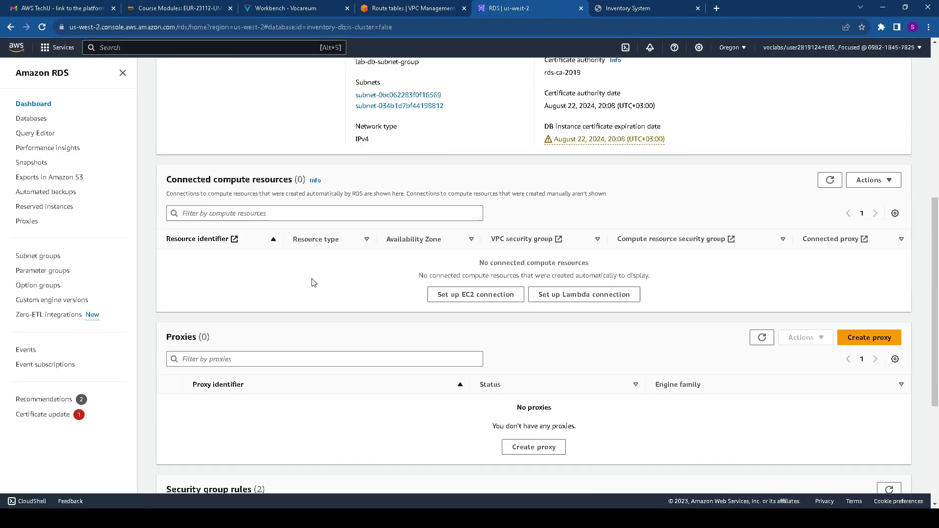
scroll(313, 283, up, 4)
scroll(313, 281, up, 1)
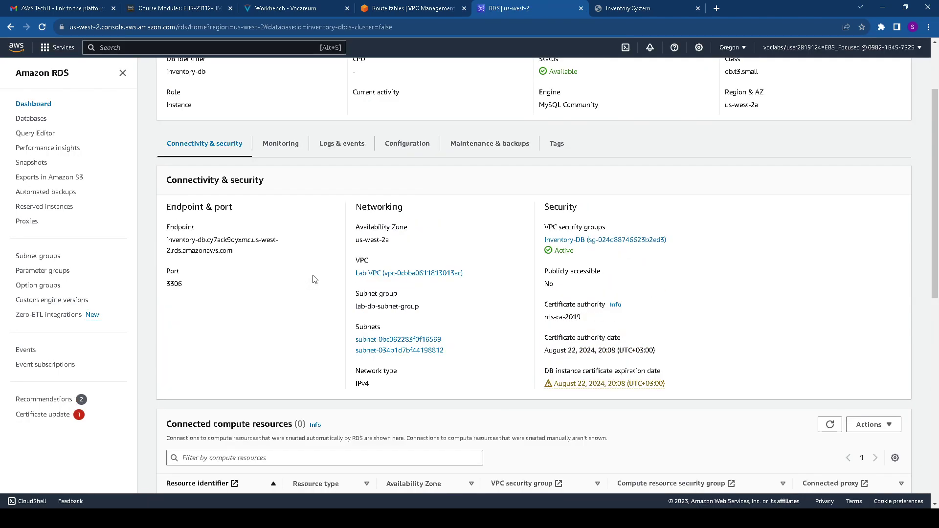
scroll(313, 278, down, 9)
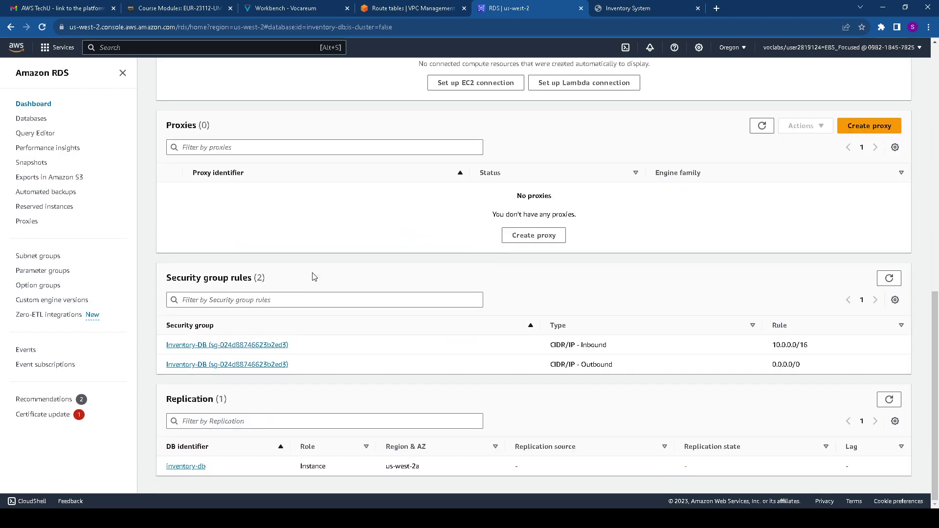
click(198, 467)
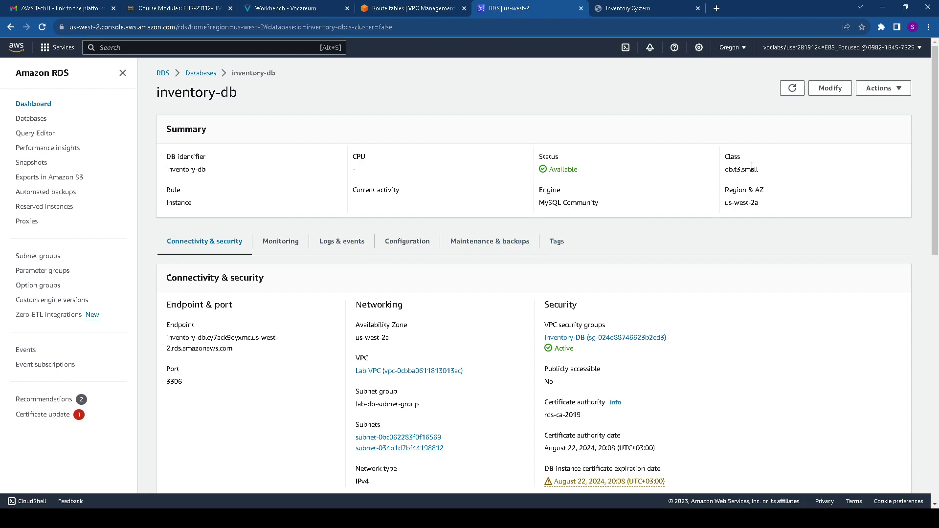
Open Modify on inventory-db and scroll through the Modify DB instance form
click(833, 92)
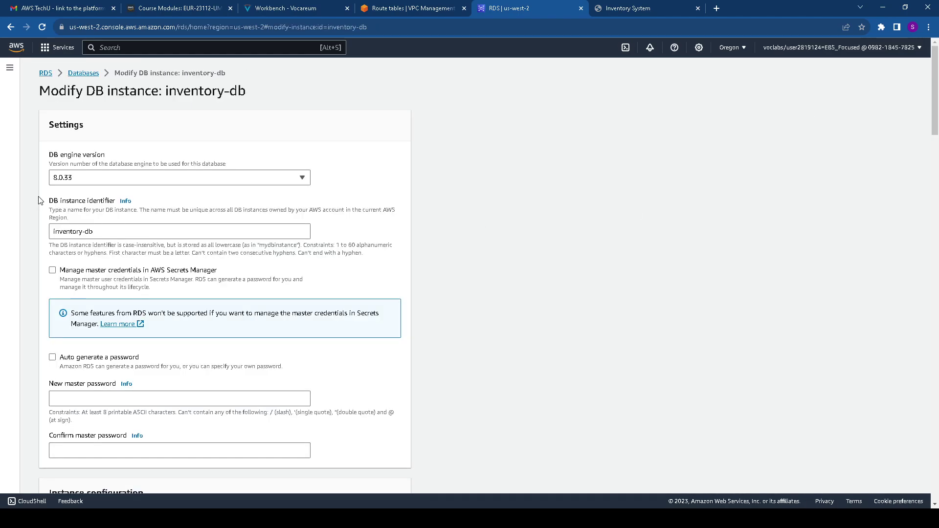
scroll(87, 231, down, 9)
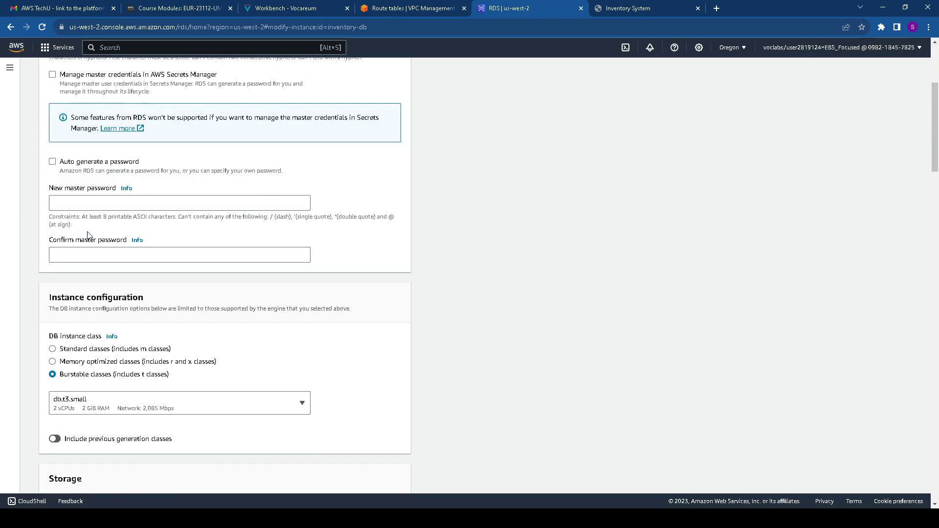
scroll(88, 235, down, 12)
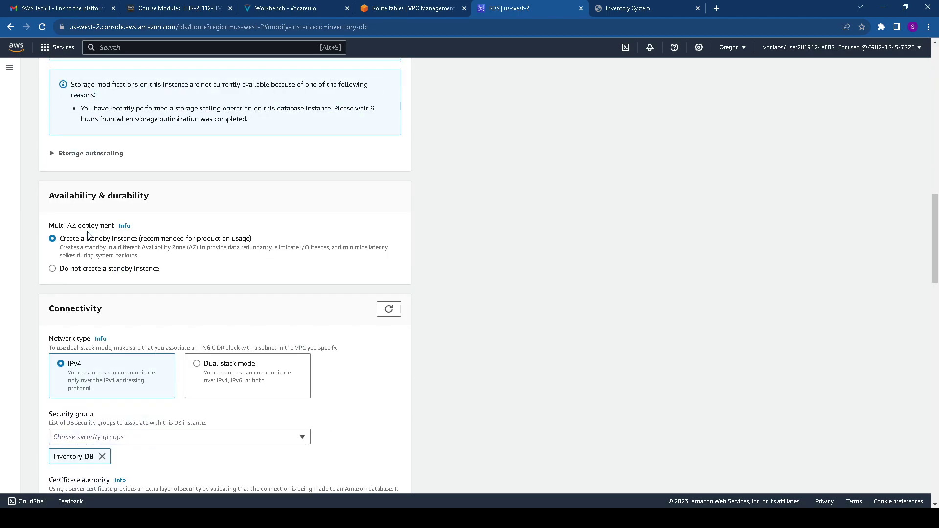
scroll(88, 236, down, 6)
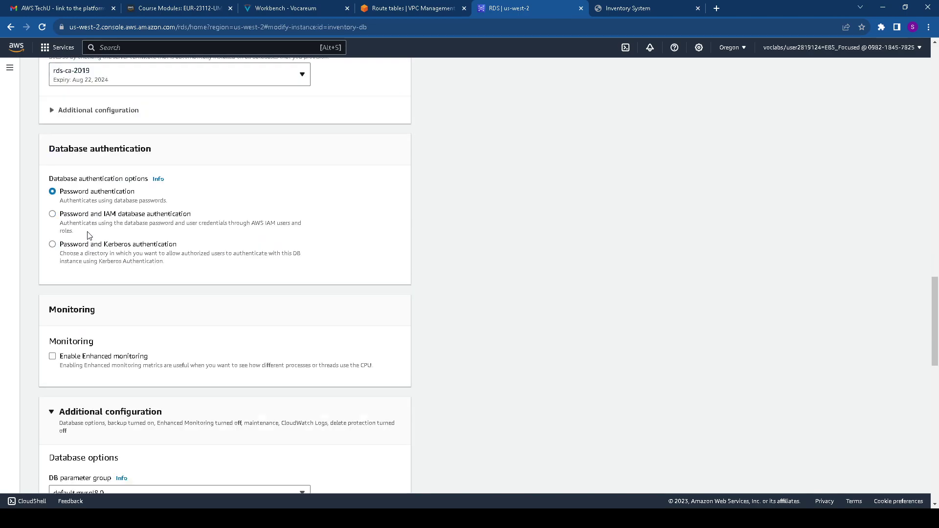
scroll(88, 236, up, 3)
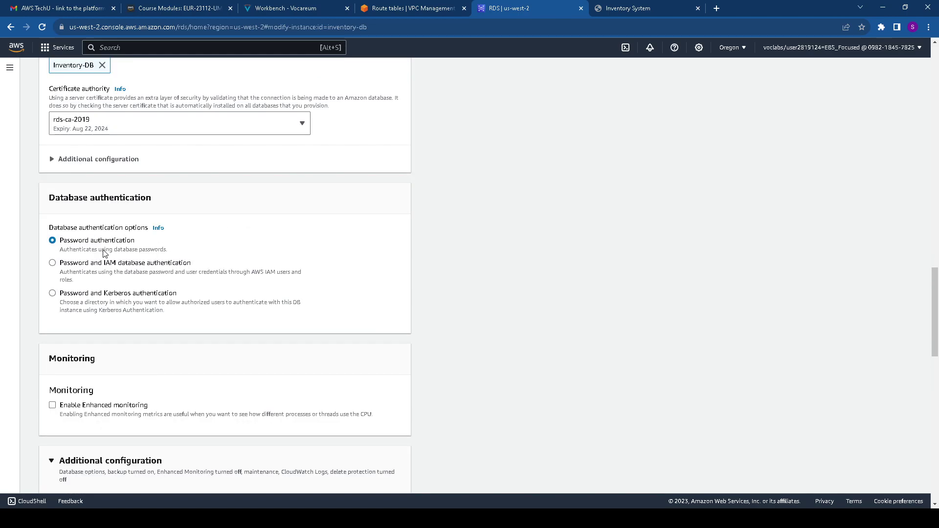
scroll(104, 253, down, 13)
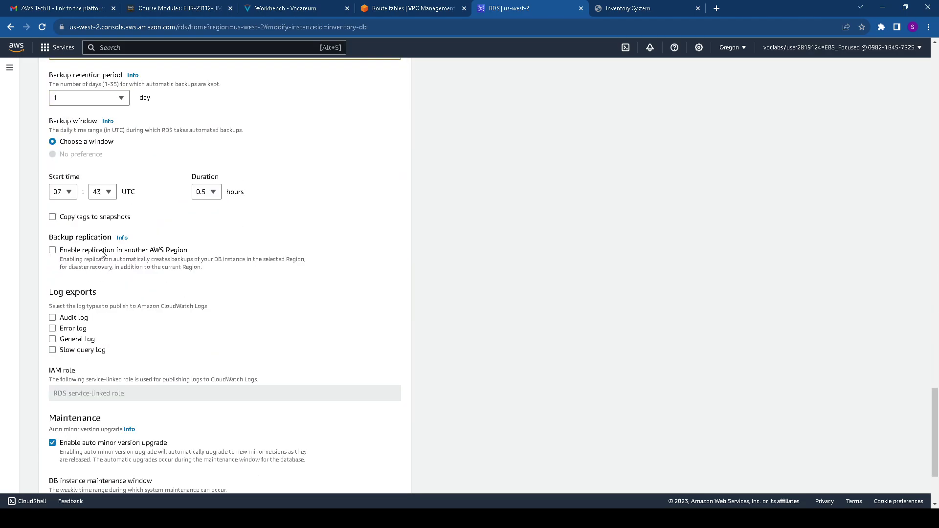
scroll(101, 253, down, 3)
scroll(102, 253, up, 16)
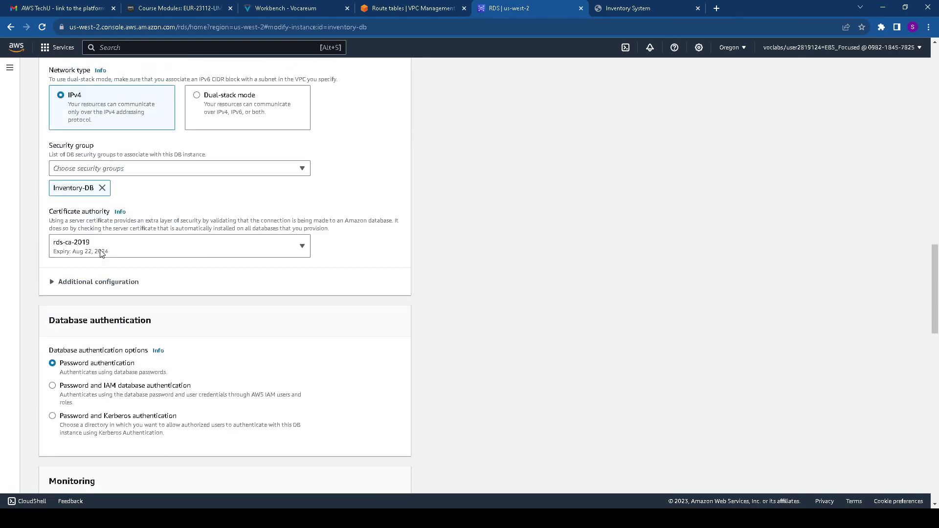
scroll(101, 253, up, 15)
scroll(100, 253, up, 8)
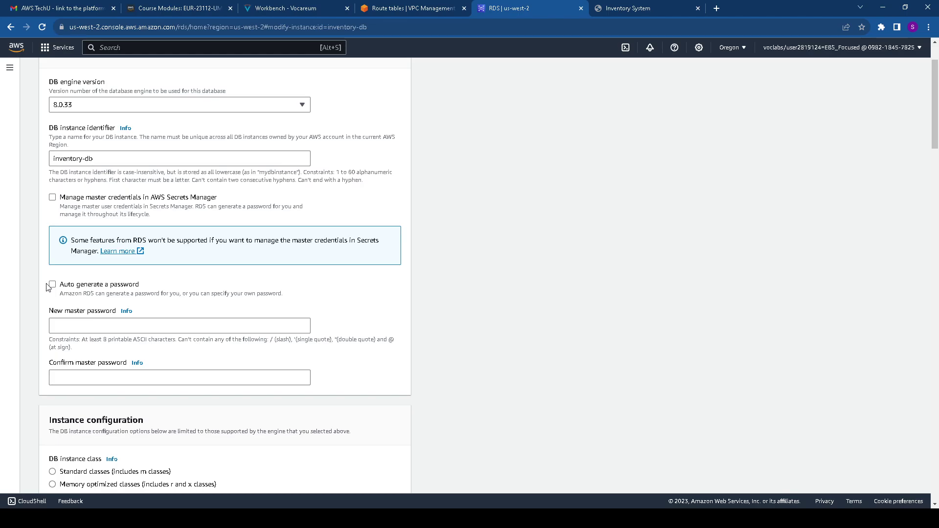
Replace the too-short new master password with an eight-character one and confirm it
click(64, 319)
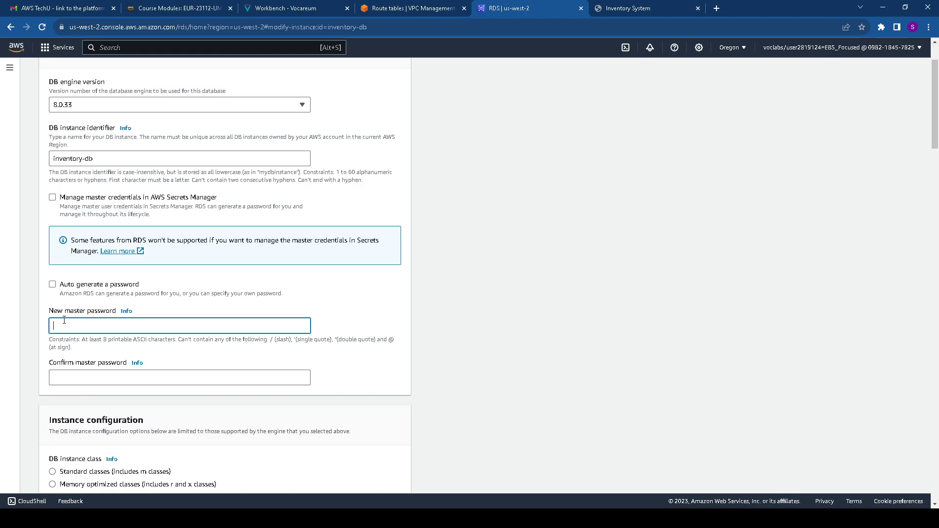
scroll(63, 312, up, 2)
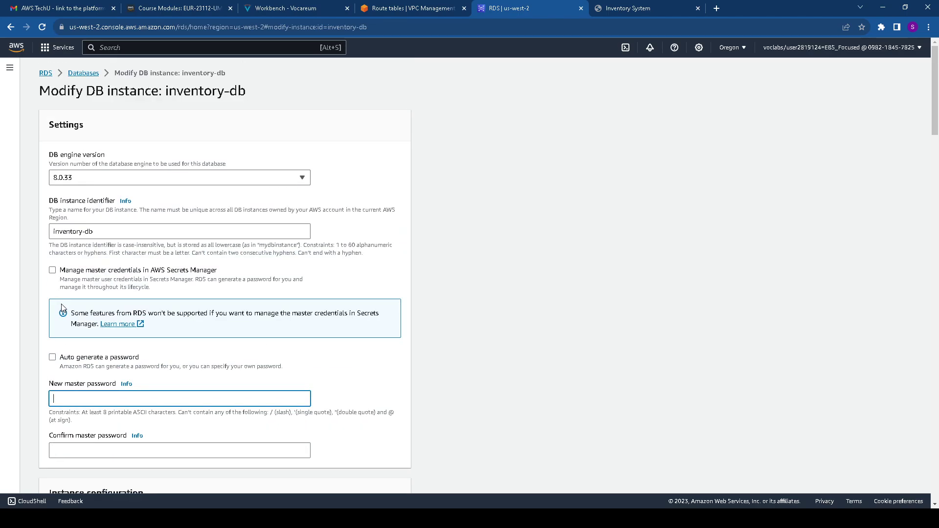
scroll(62, 308, down, 5)
scroll(76, 259, up, 1)
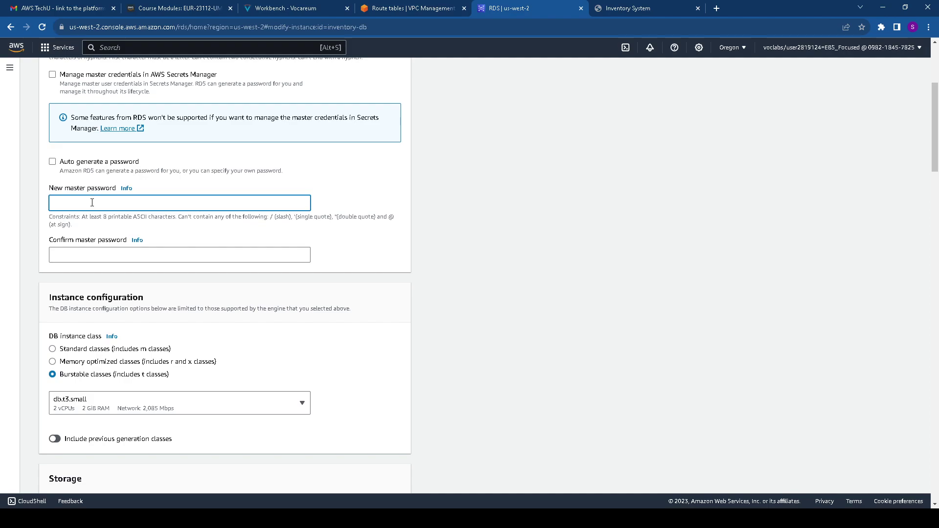
click(96, 259)
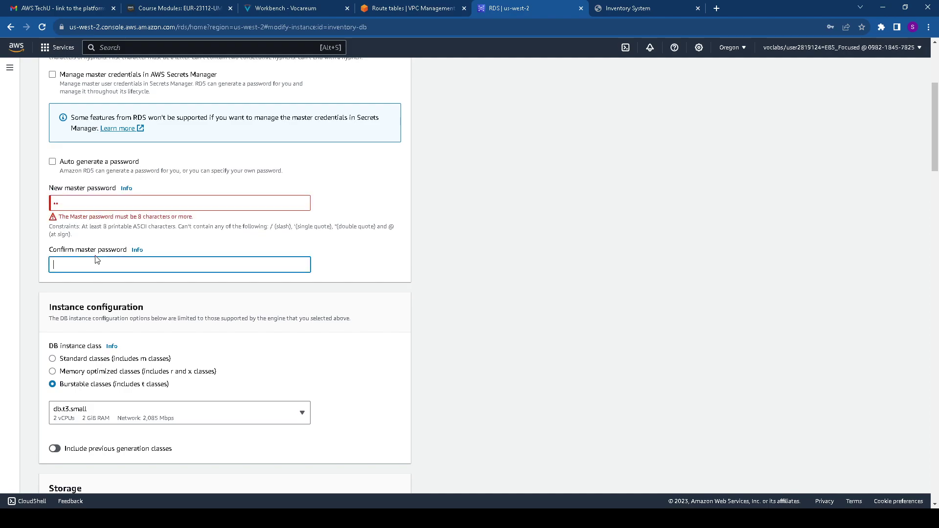
double_click(66, 205)
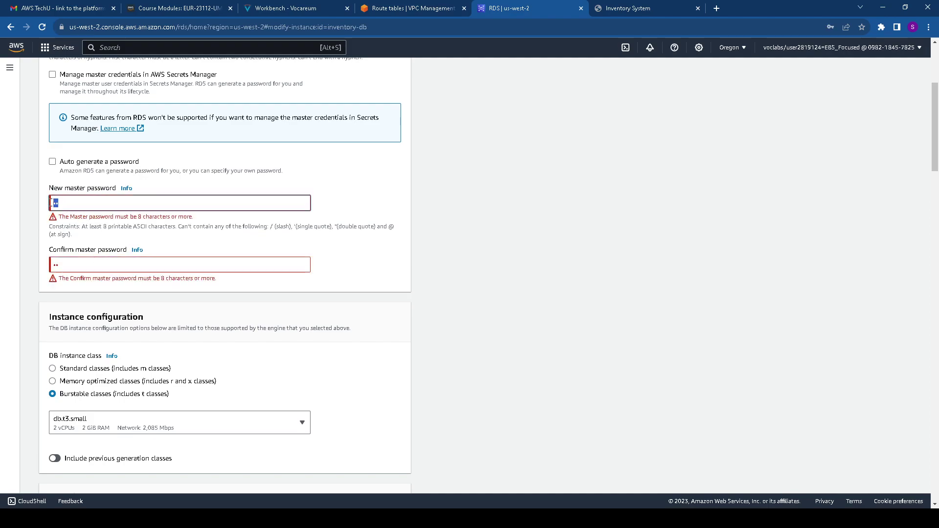
key(Right)
key(BackSpace)
key(BackSpace)
key(BackSpace)
text(••••••••)
click(57, 256)
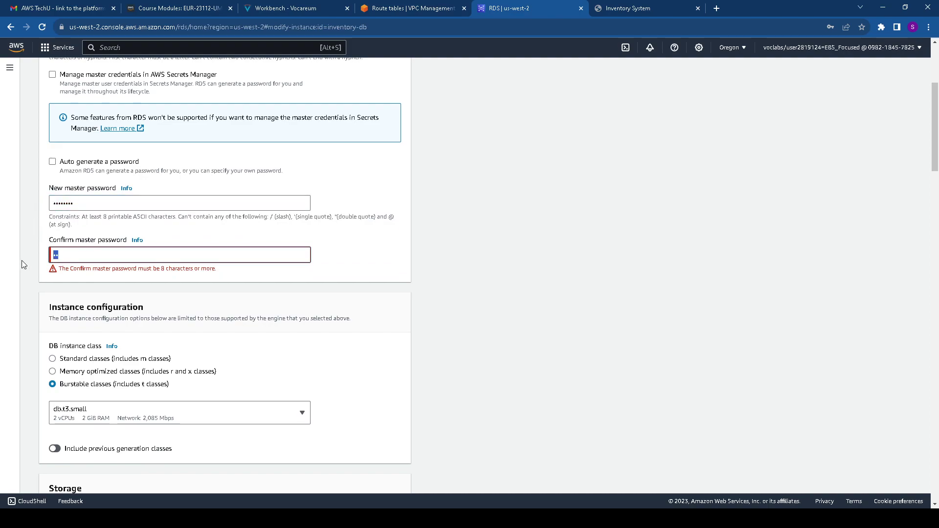
text(••••••••)
Review the modification summary and apply the inventory-db master password change immediately
scroll(202, 310, down, 4)
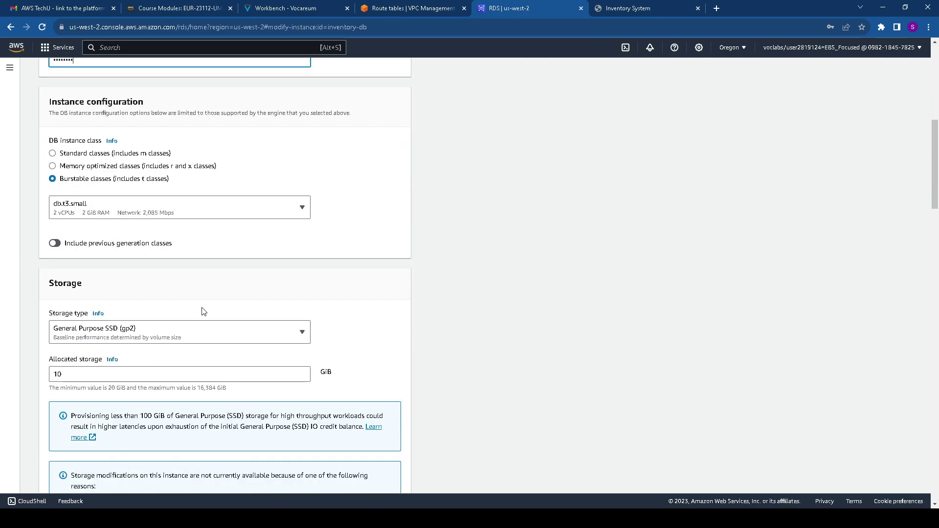
scroll(204, 308, up, 8)
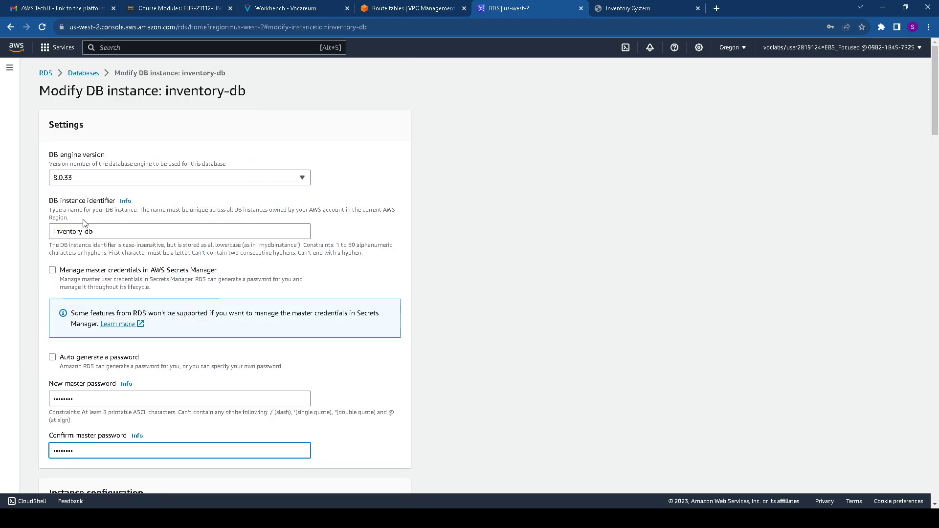
scroll(73, 235, down, 20)
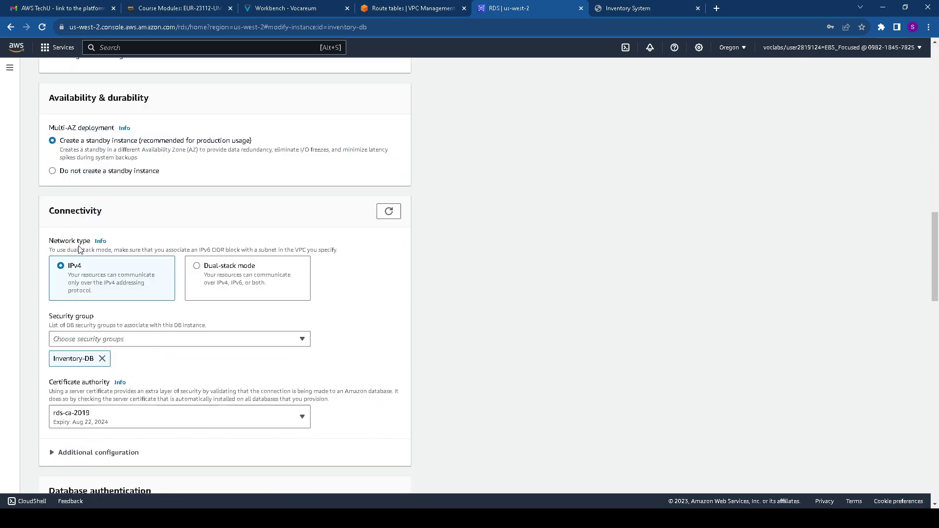
scroll(79, 252, up, 6)
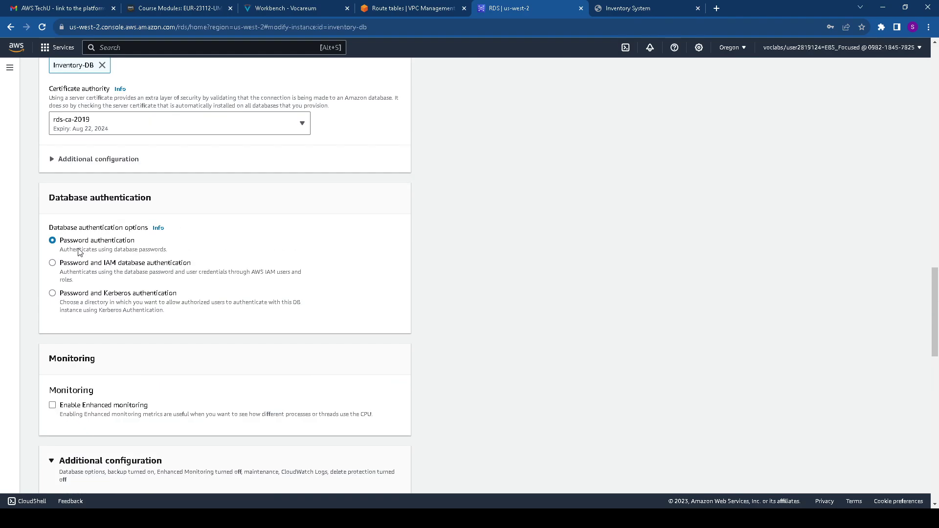
scroll(80, 252, down, 15)
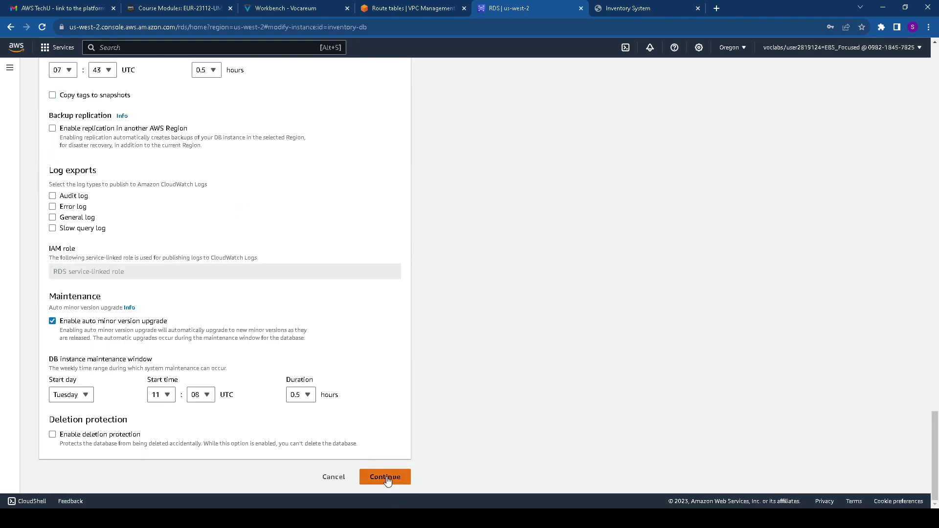
click(385, 478)
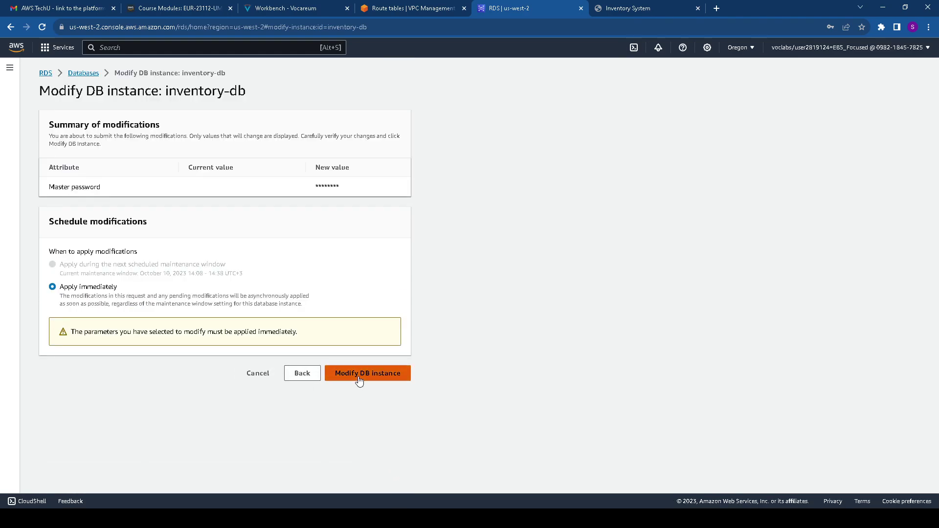
click(359, 379)
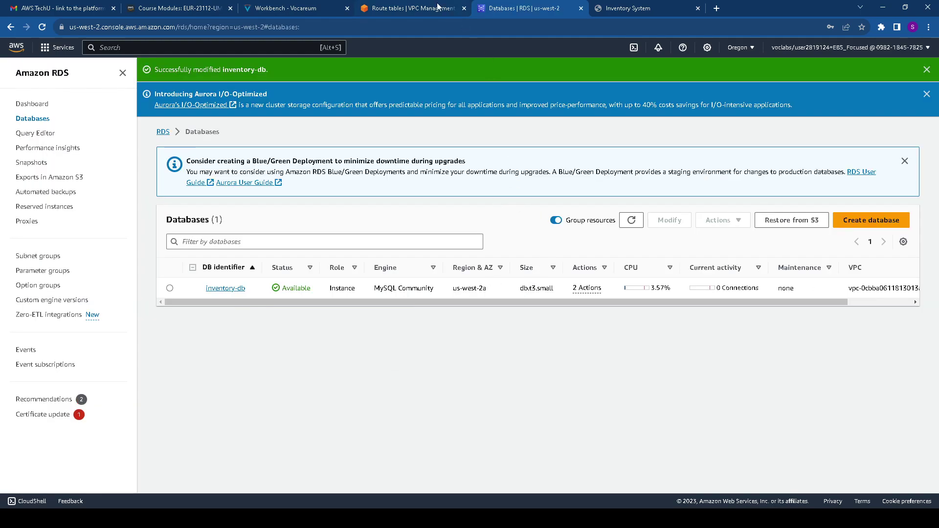
Save database 'inventory', the suggested username and the database password in the app's settings
click(621, 6)
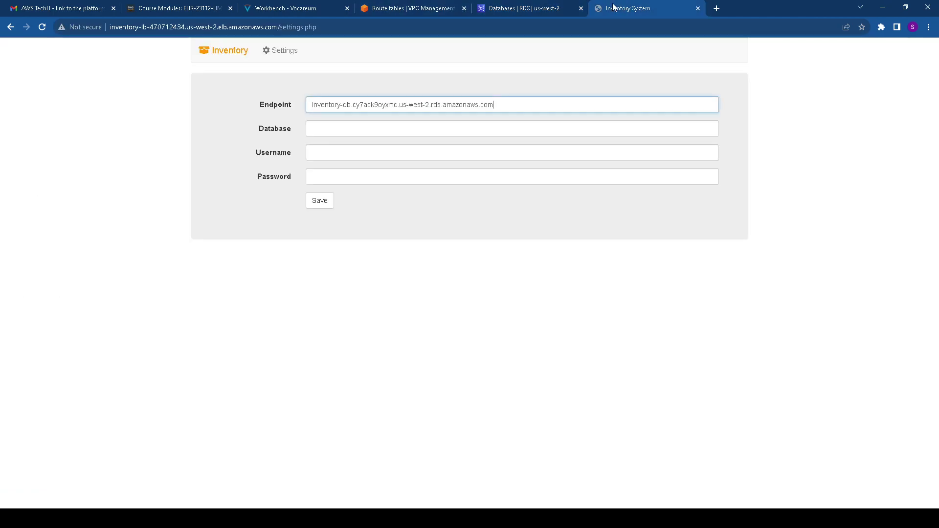
click(339, 128)
text(inventory)
click(346, 151)
click(374, 177)
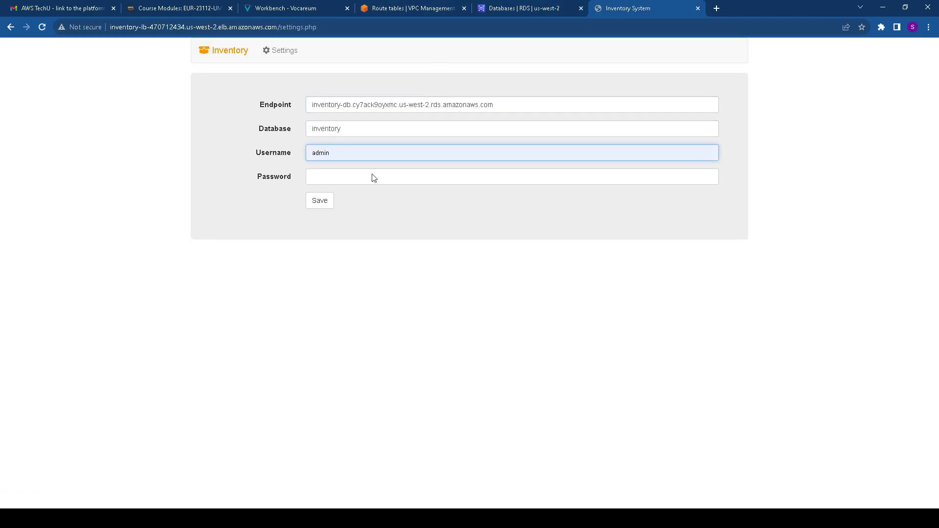
click(332, 178)
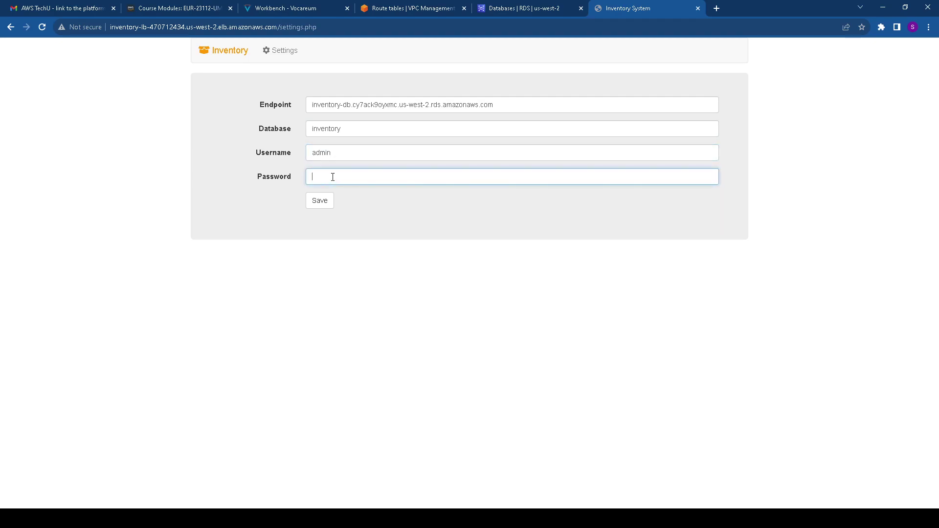
text(password)
click(326, 201)
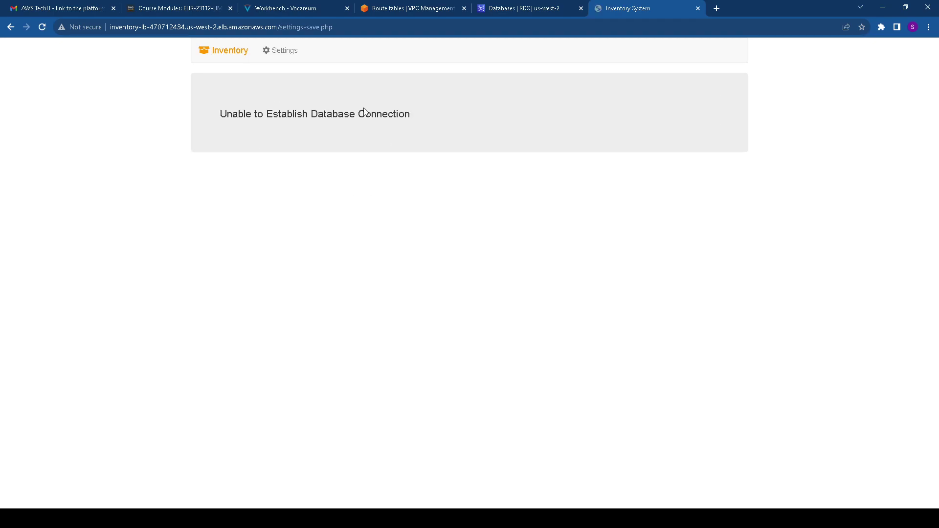
Refresh the RDS Databases list repeatedly until inventory-db shows Available again
click(522, 8)
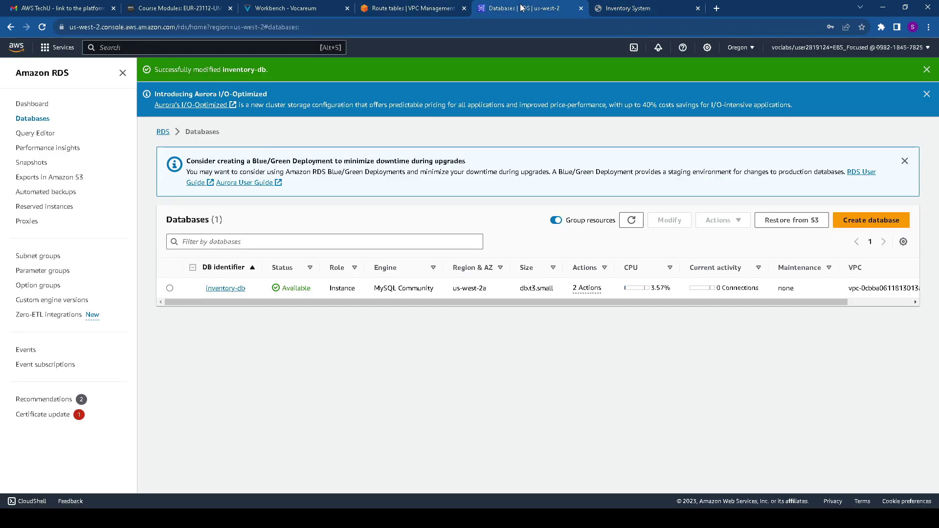
click(631, 220)
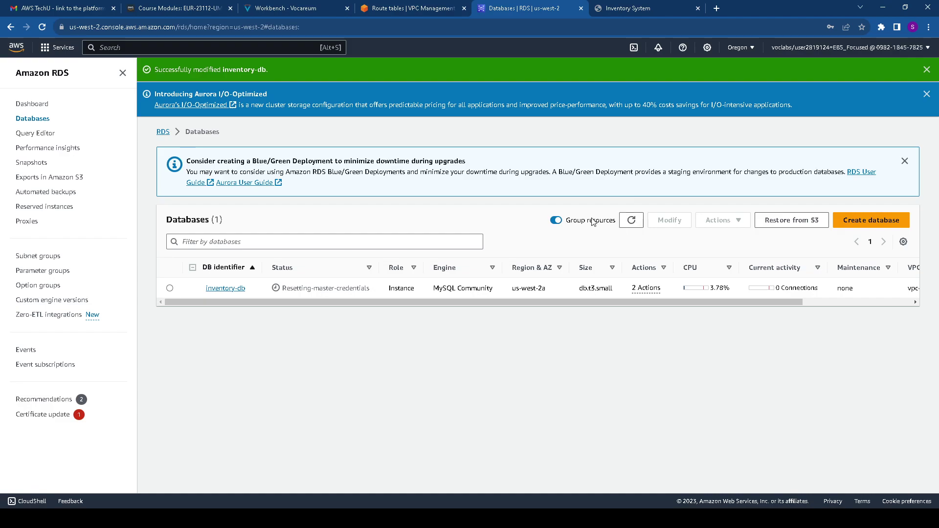
click(633, 220)
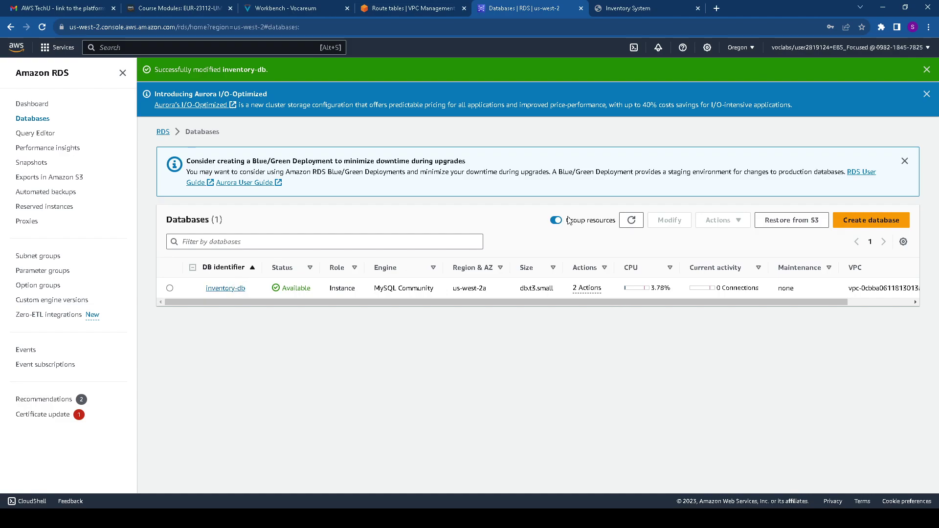
click(631, 220)
drag(281, 288, 311, 288)
Reload the Inventory System page, resubmitting the saved connection settings
click(617, 7)
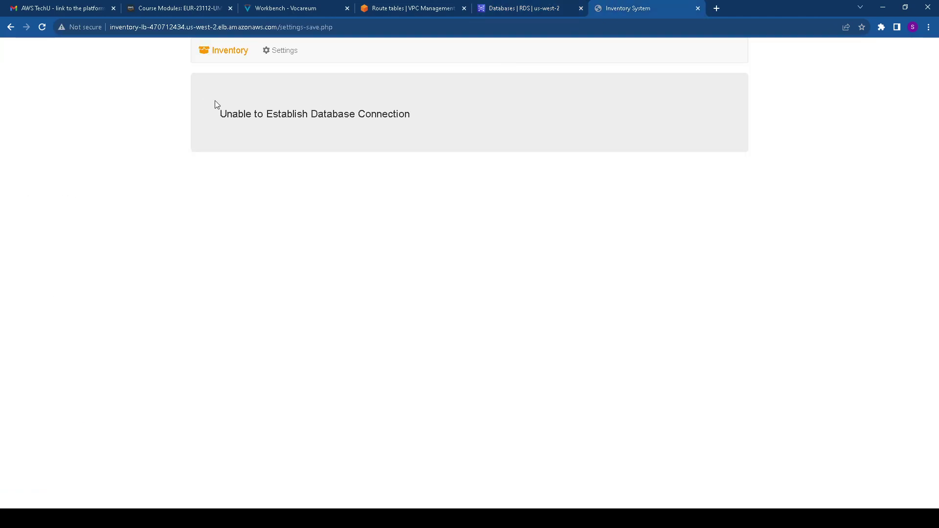
click(42, 27)
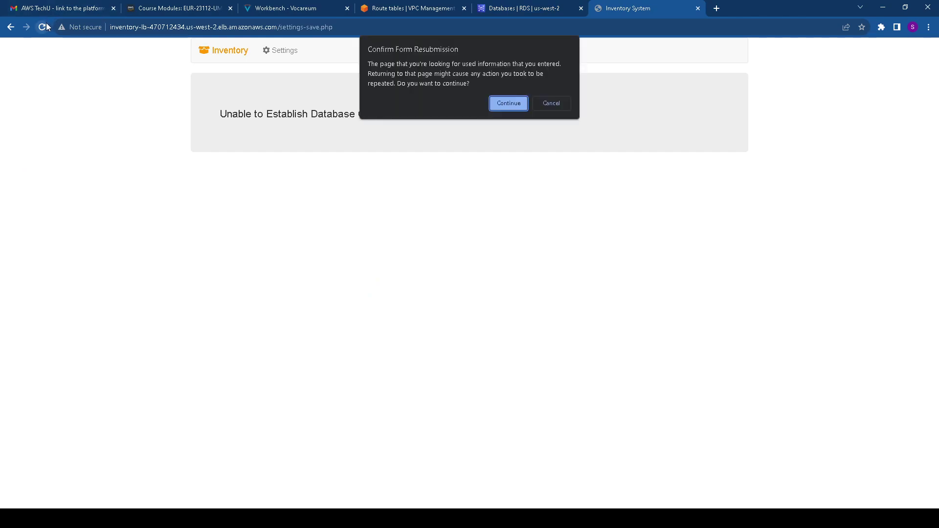
click(513, 104)
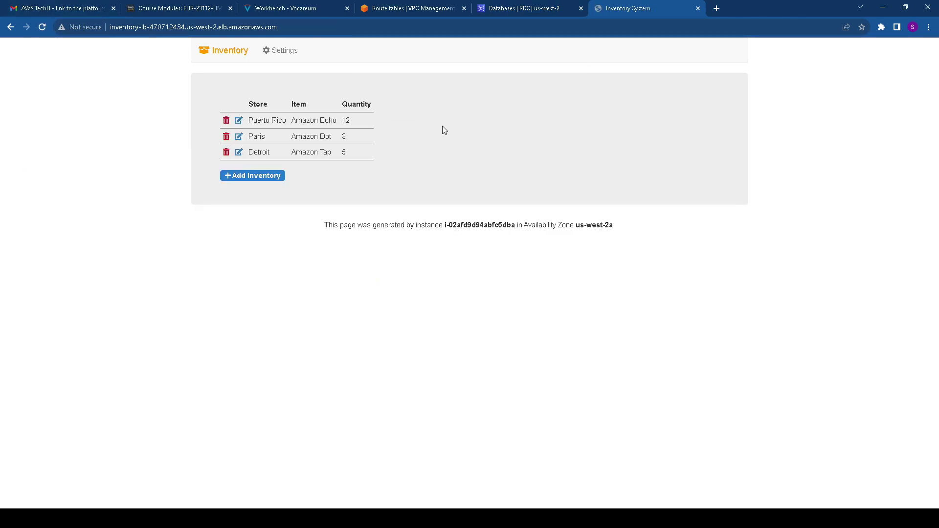
Add a test inventory entry sda / dsa / 4324, then delete that row
click(263, 177)
click(272, 135)
text(sda)
click(273, 147)
text(dsa)
click(276, 160)
text(4324)
click(280, 172)
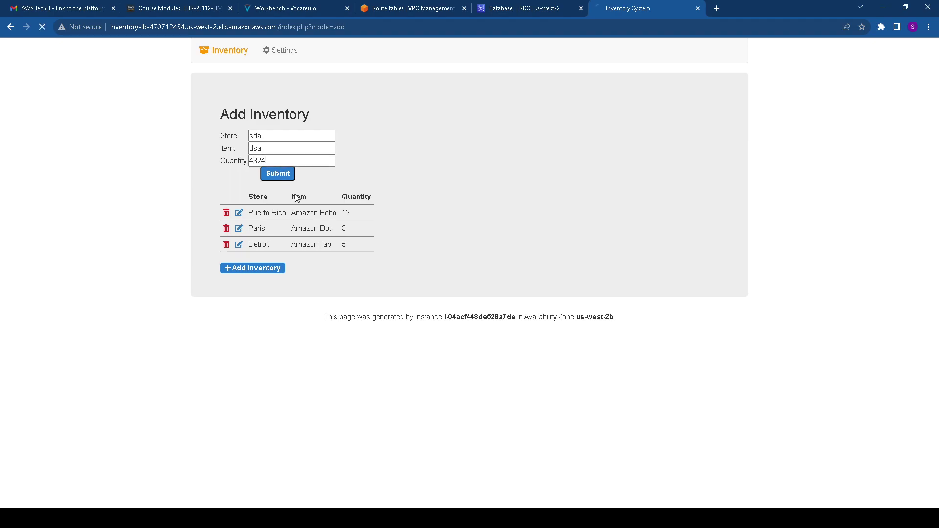
click(225, 168)
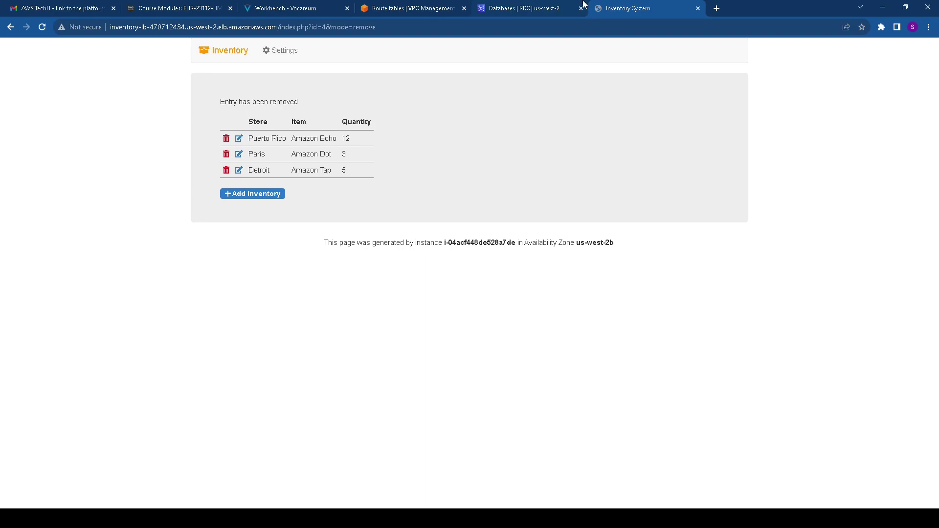